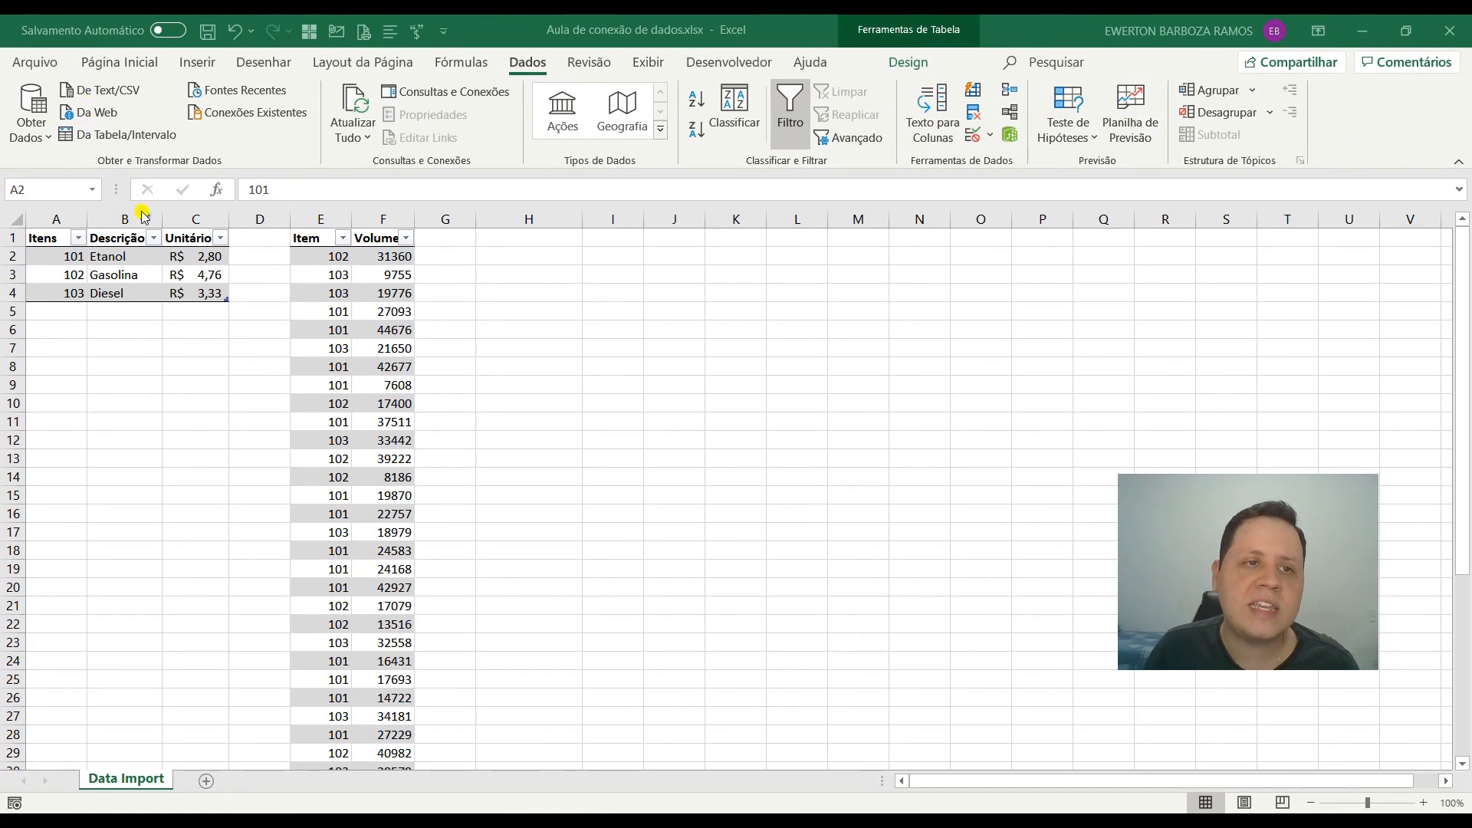
Step: Switch to the lesson's file folder, read the contents of Sales Report.txt, and return to the Excel workbook
{"action": "left_click", "coordinate": [146, 822]}
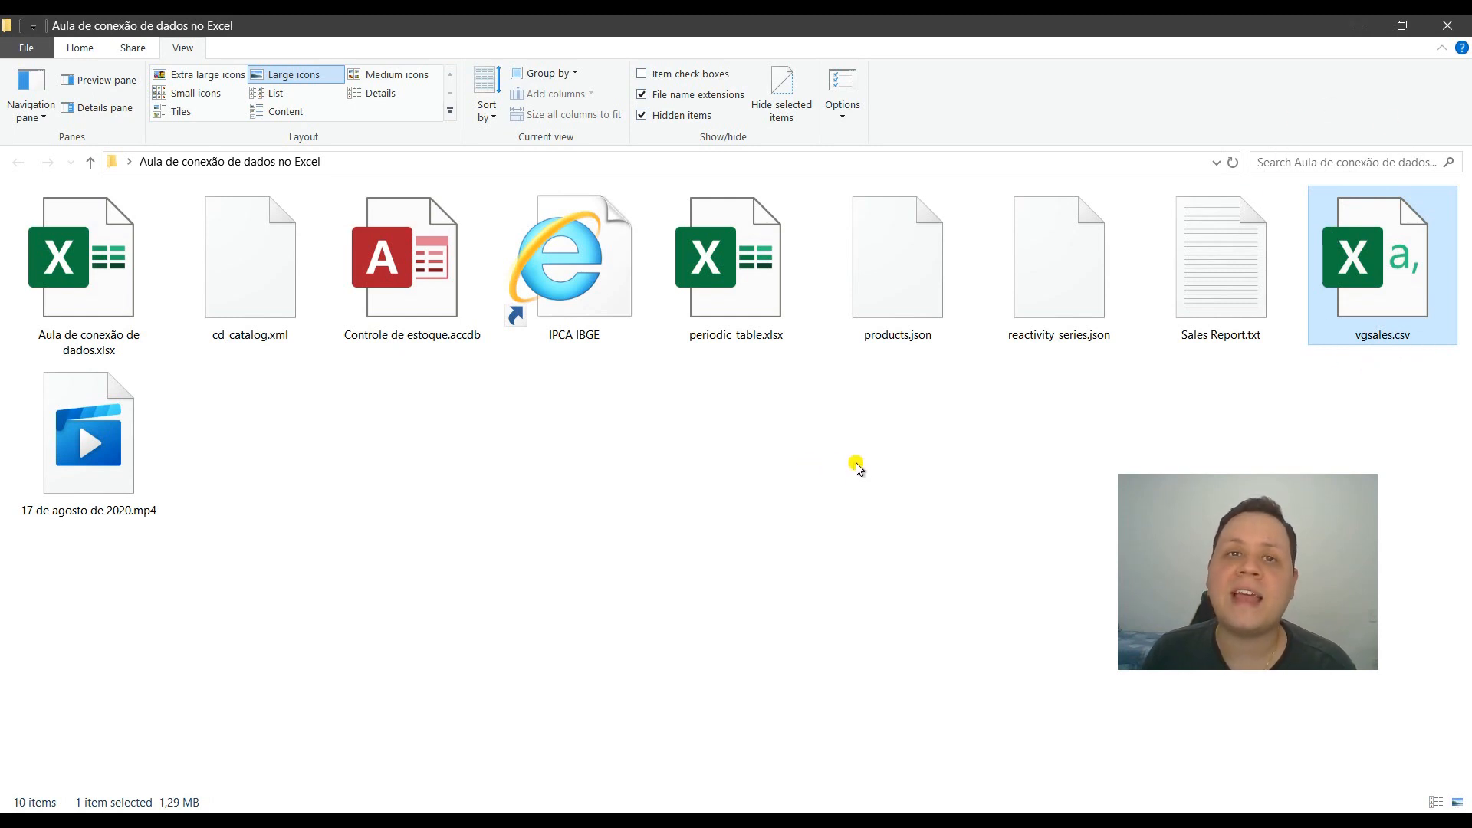
{"action": "left_click", "coordinate": [1224, 305]}
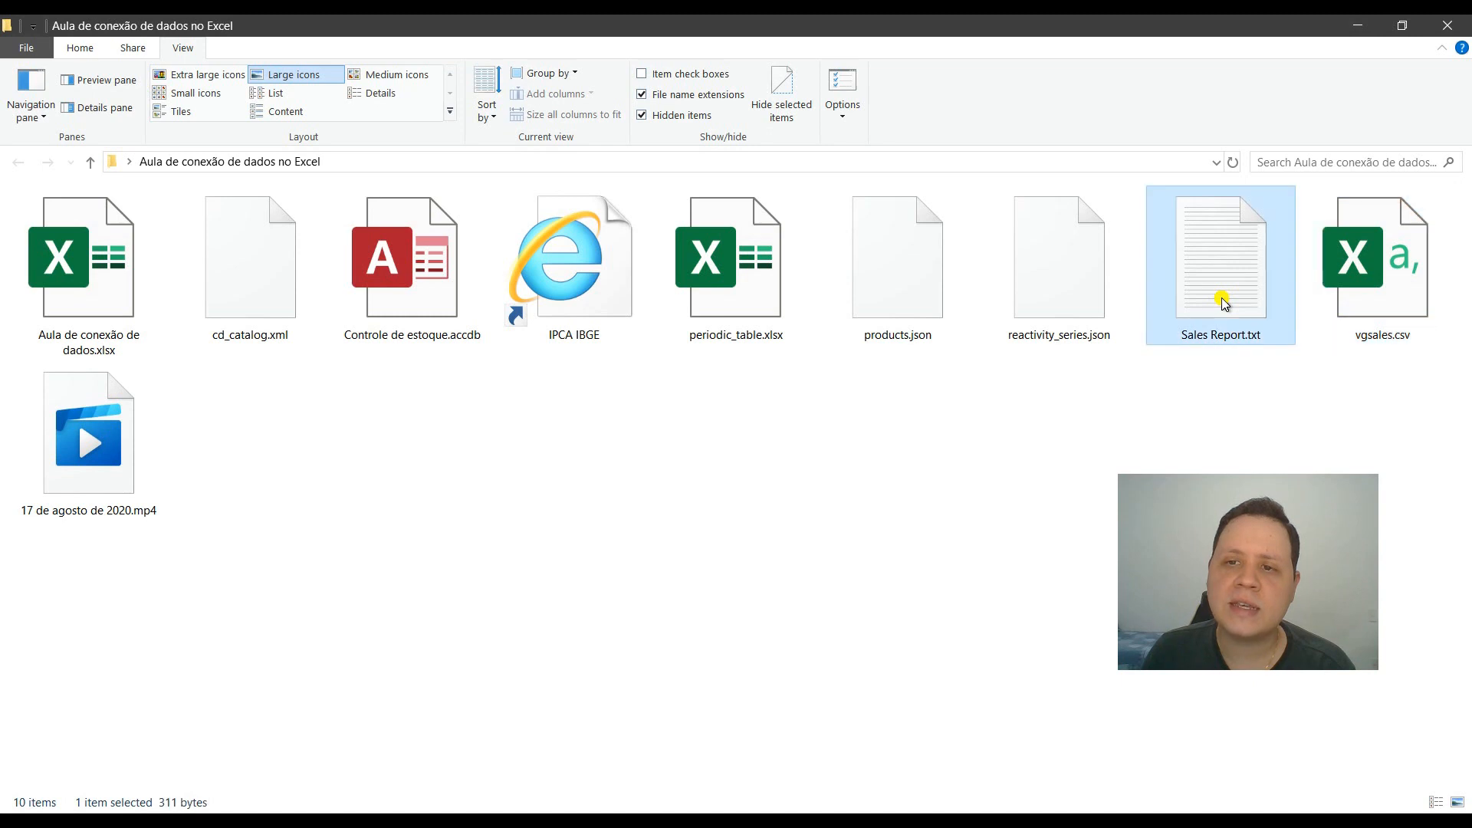
{"action": "double_click", "coordinate": [1224, 306]}
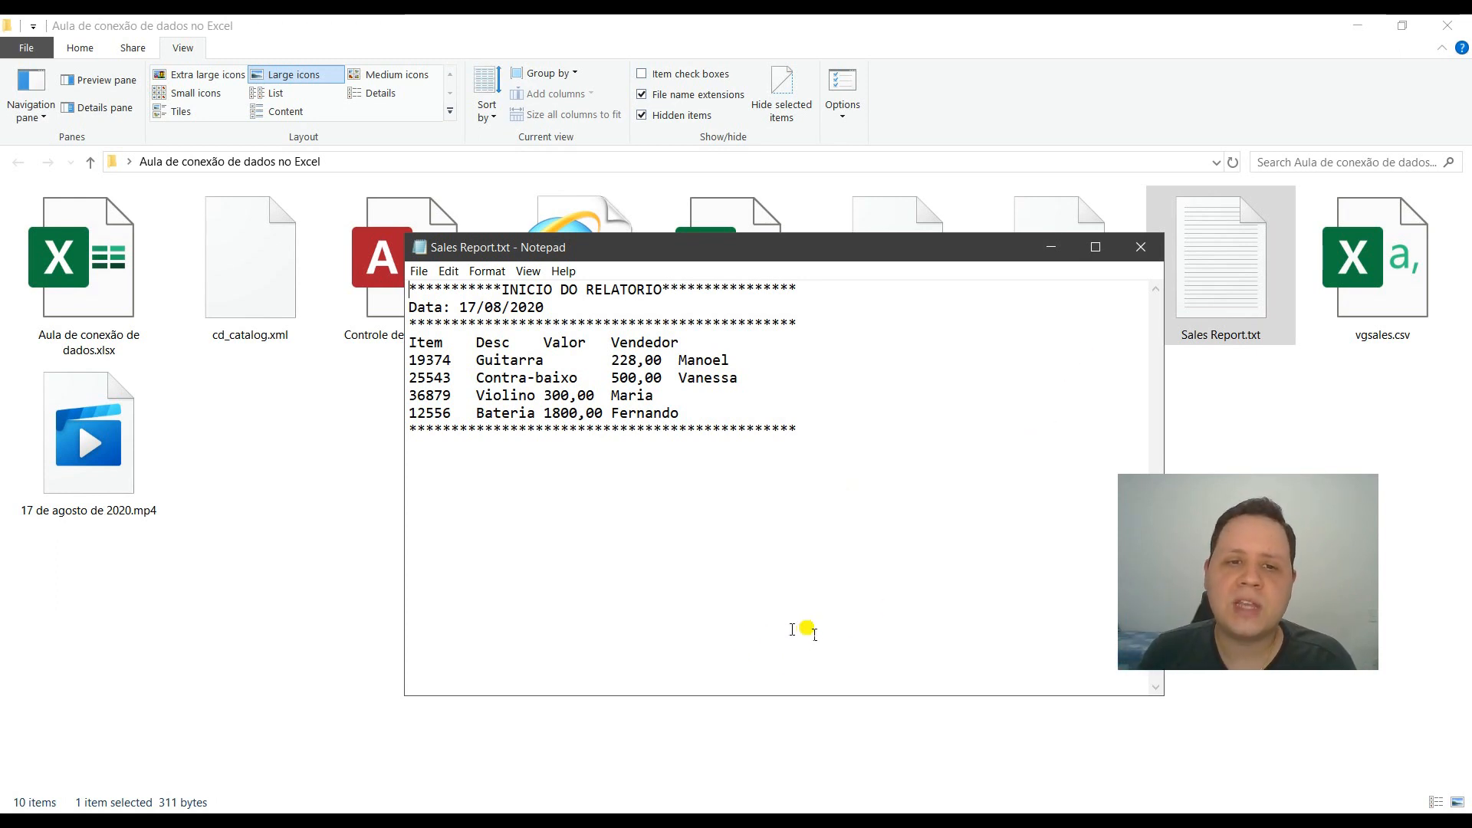
{"action": "left_click", "coordinate": [1142, 249]}
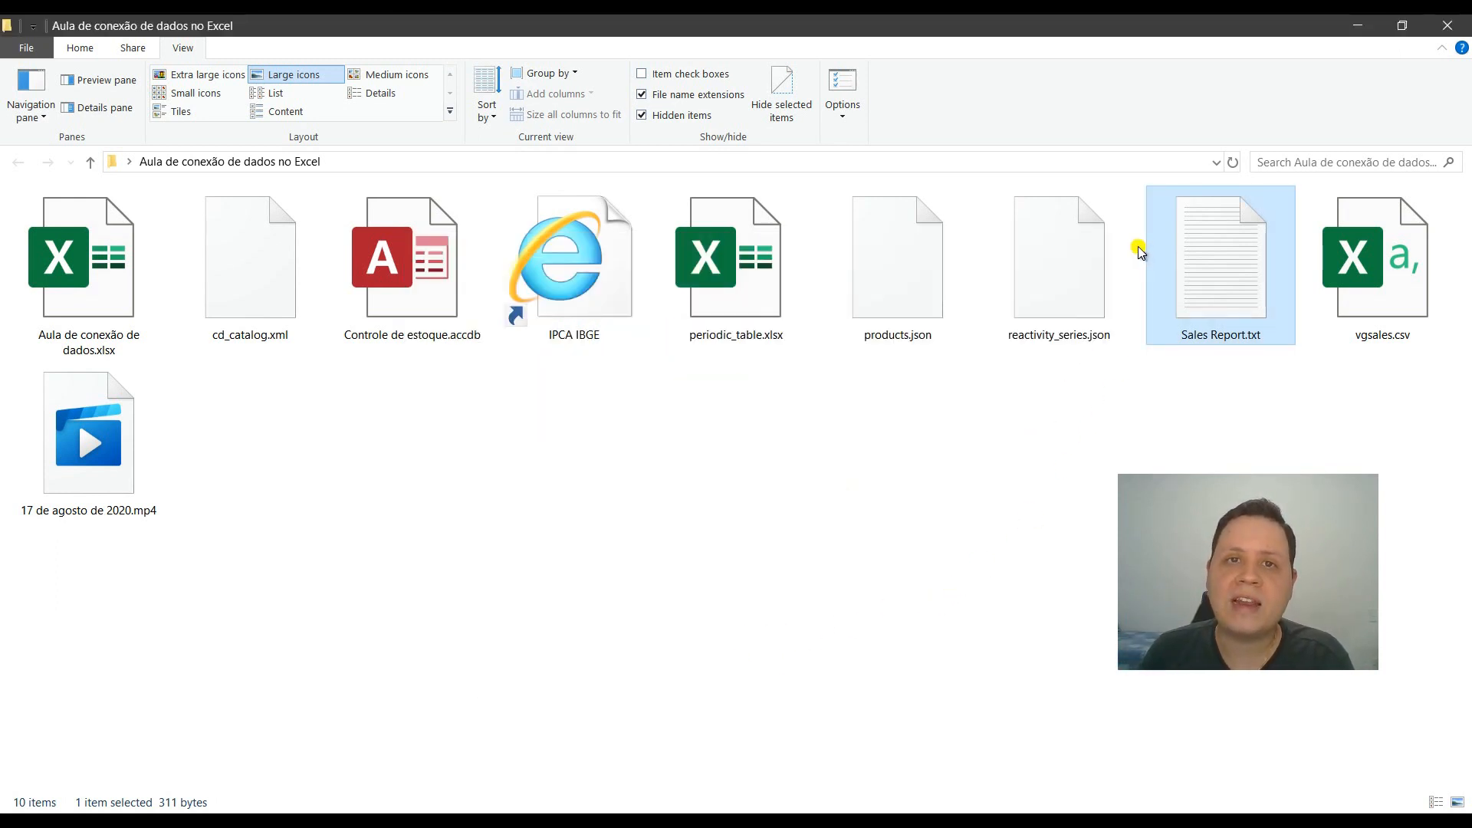
{"action": "key", "text": "alt+Tab"}
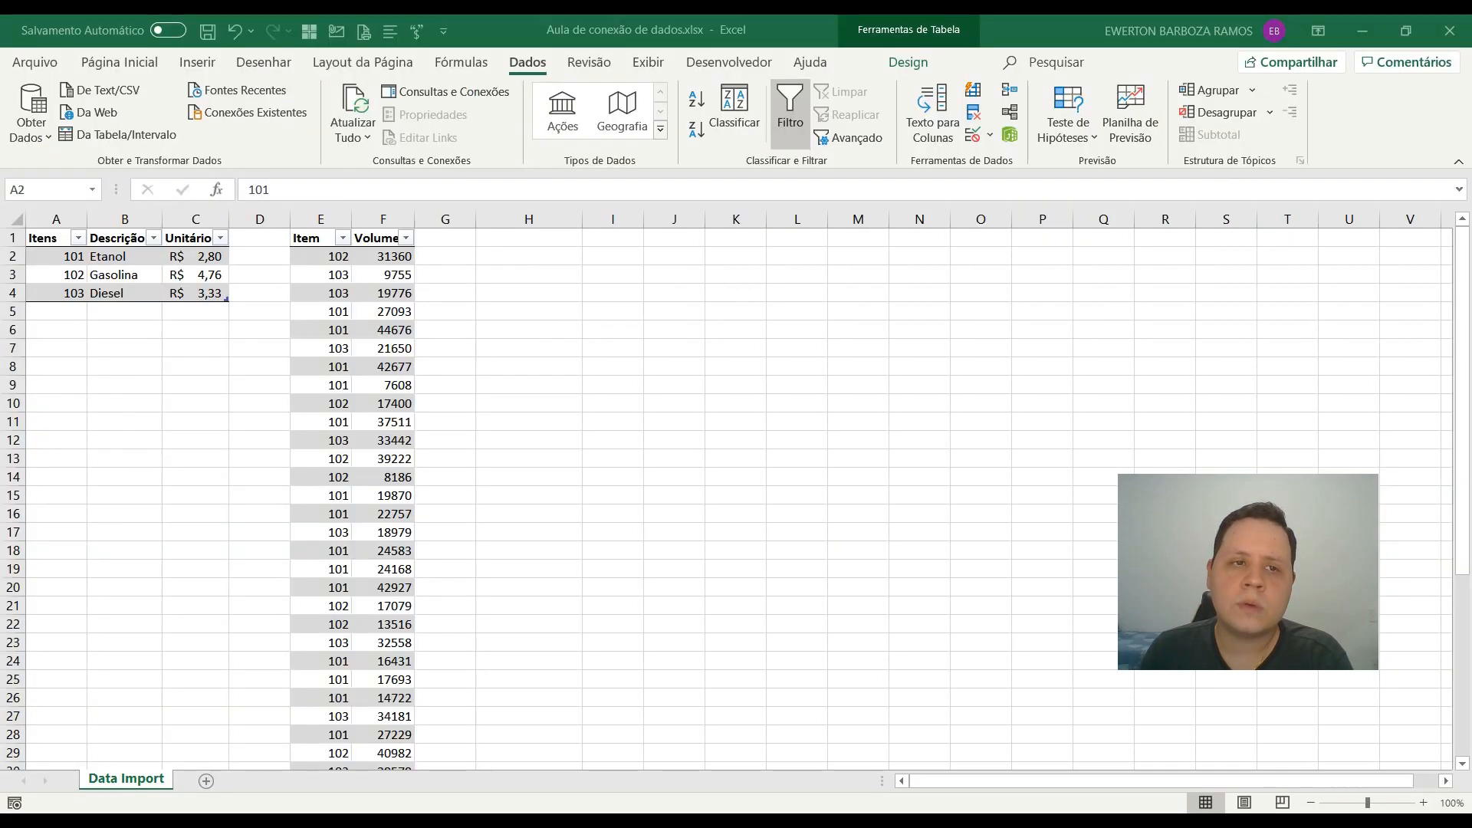
{"action": "left_click", "coordinate": [29, 129]}
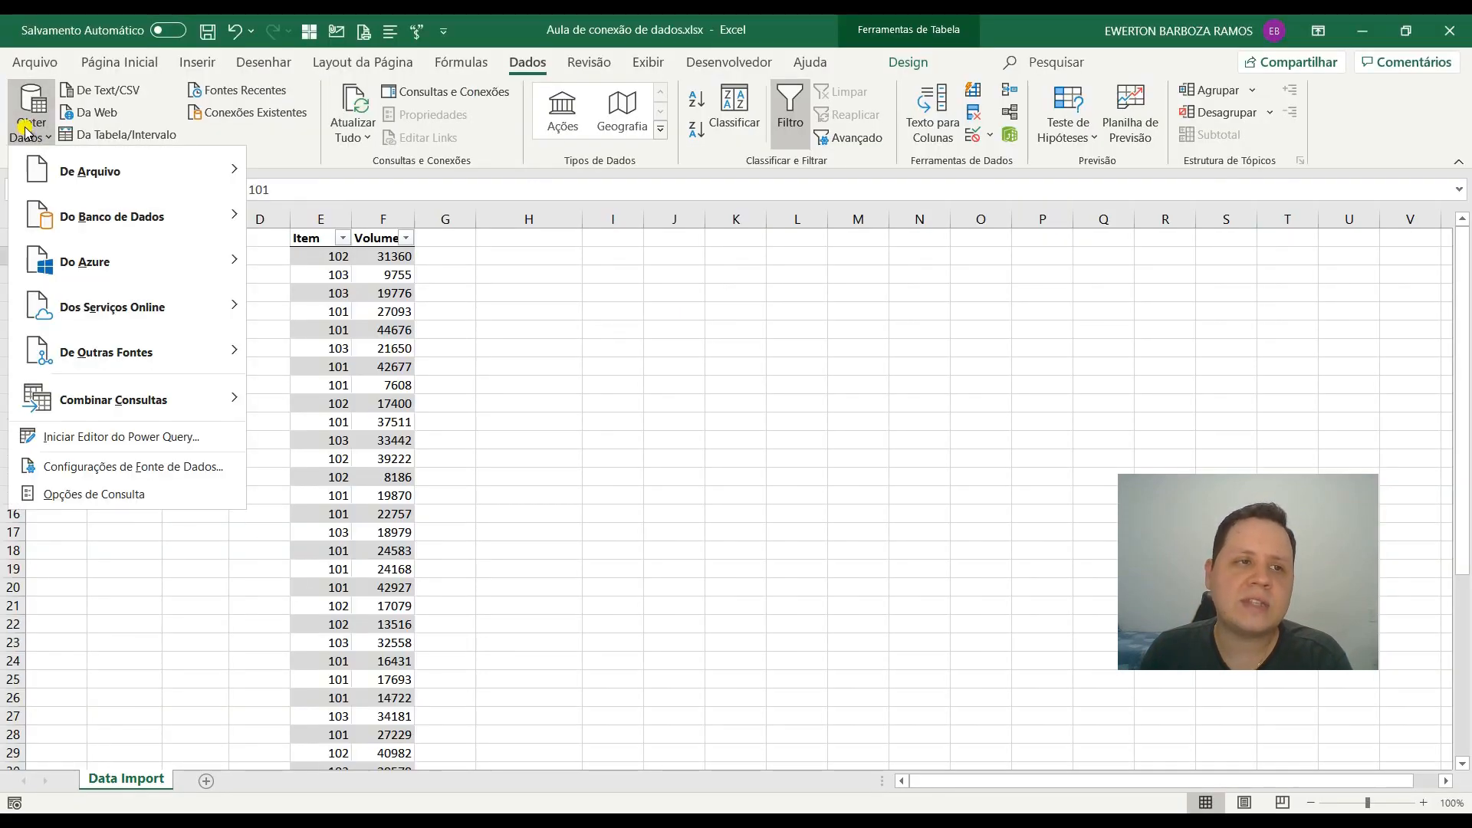
{"action": "mouse_move", "coordinate": [34, 176]}
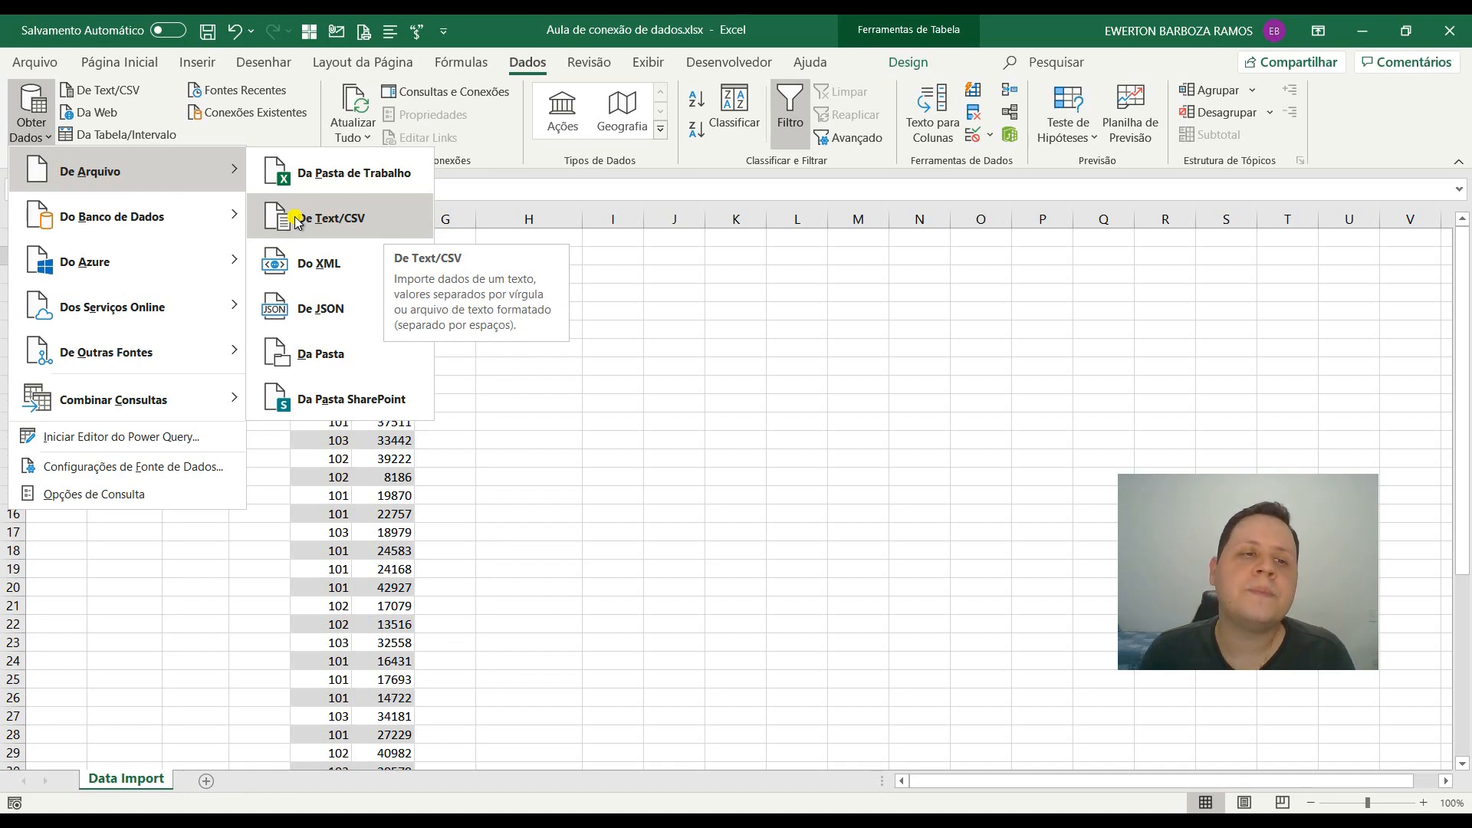
{"action": "left_click", "coordinate": [223, 138]}
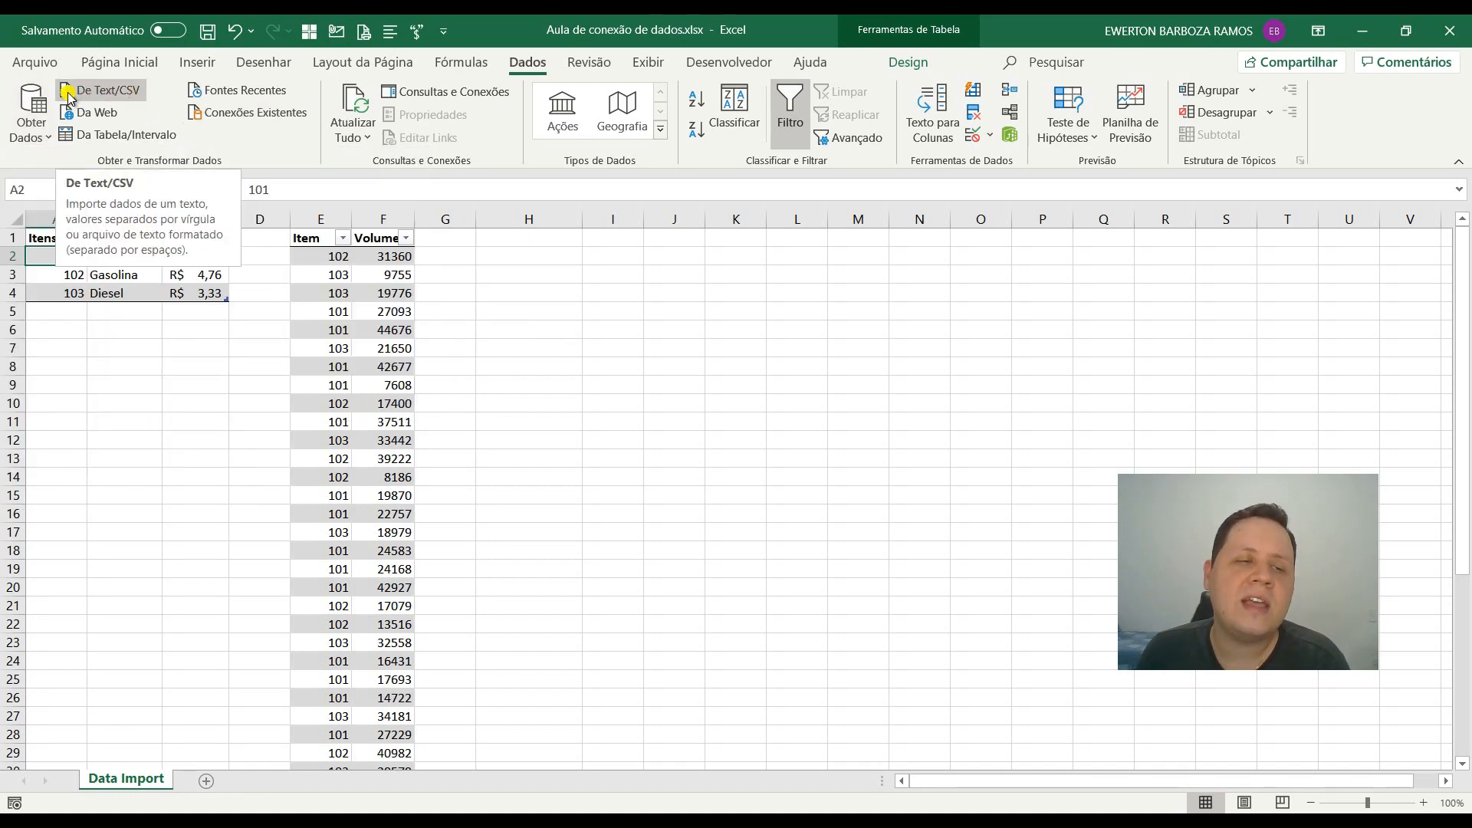
Step: Import Sales Report.txt as a text/CSV source and open it for transformation in the Power Query Editor
{"action": "left_click", "coordinate": [81, 92]}
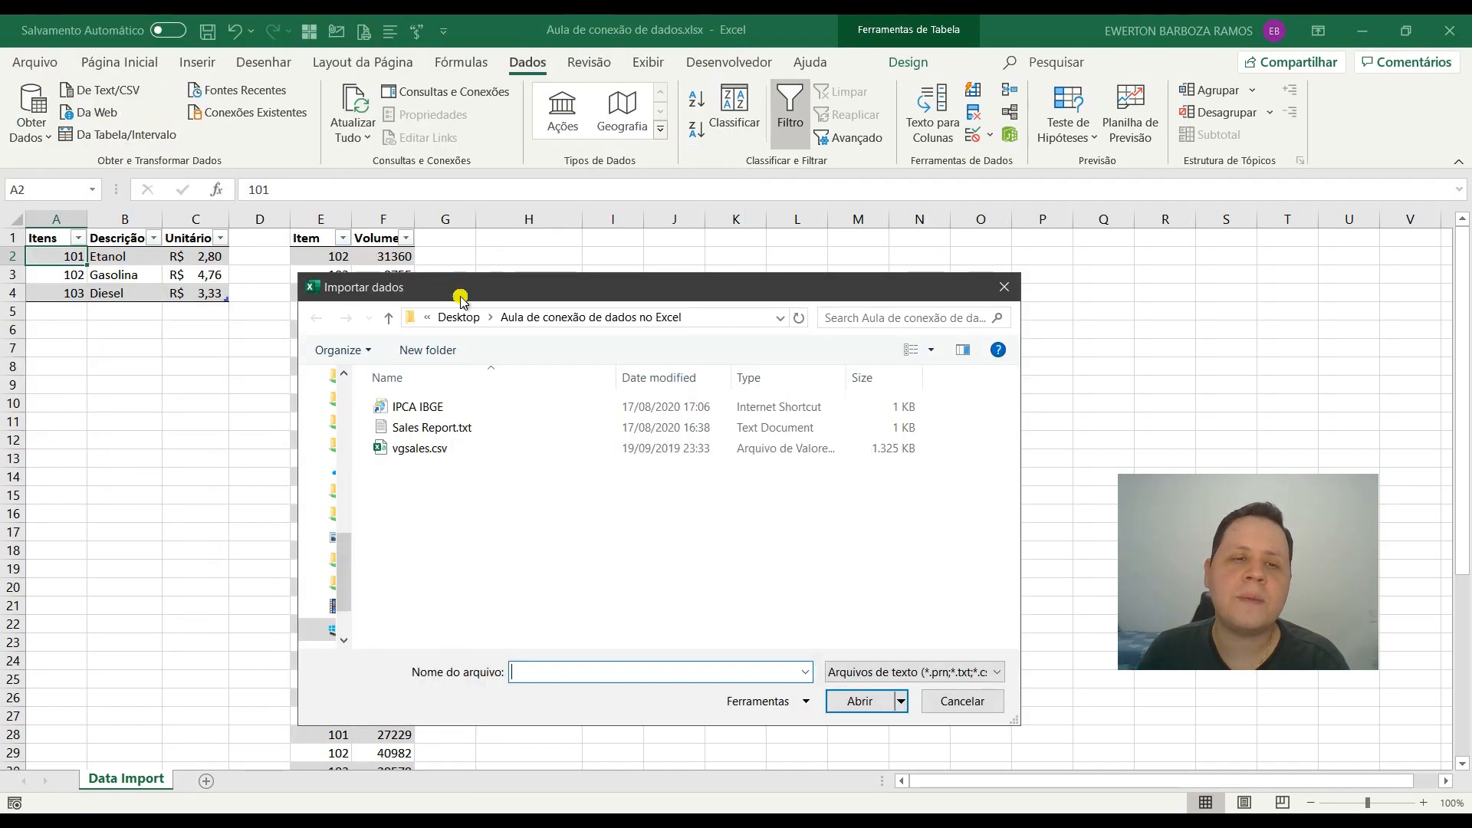
{"action": "left_click_drag", "start_coordinate": [461, 300], "coordinate": [459, 202]}
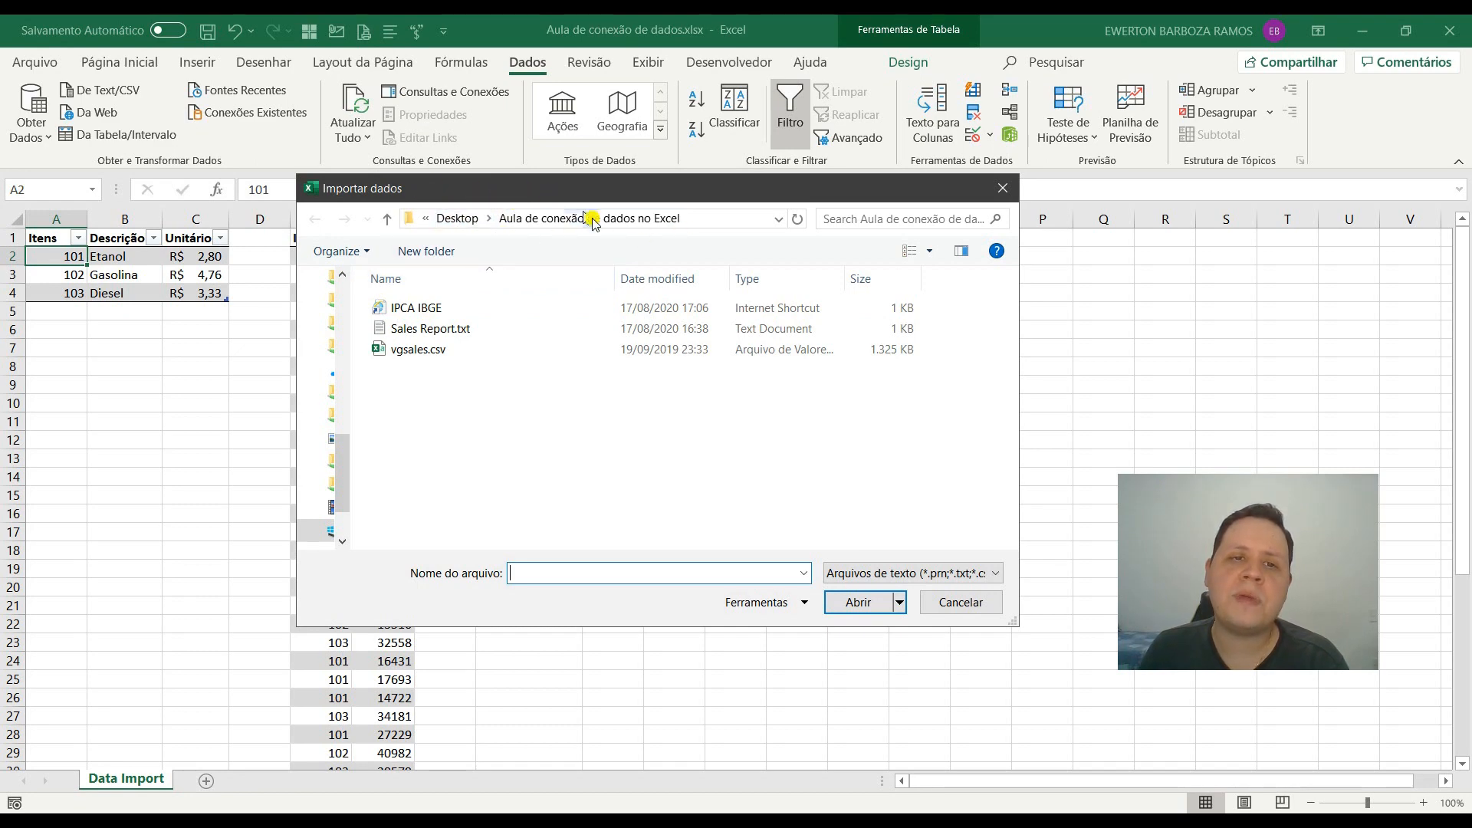
{"action": "double_click", "coordinate": [414, 331]}
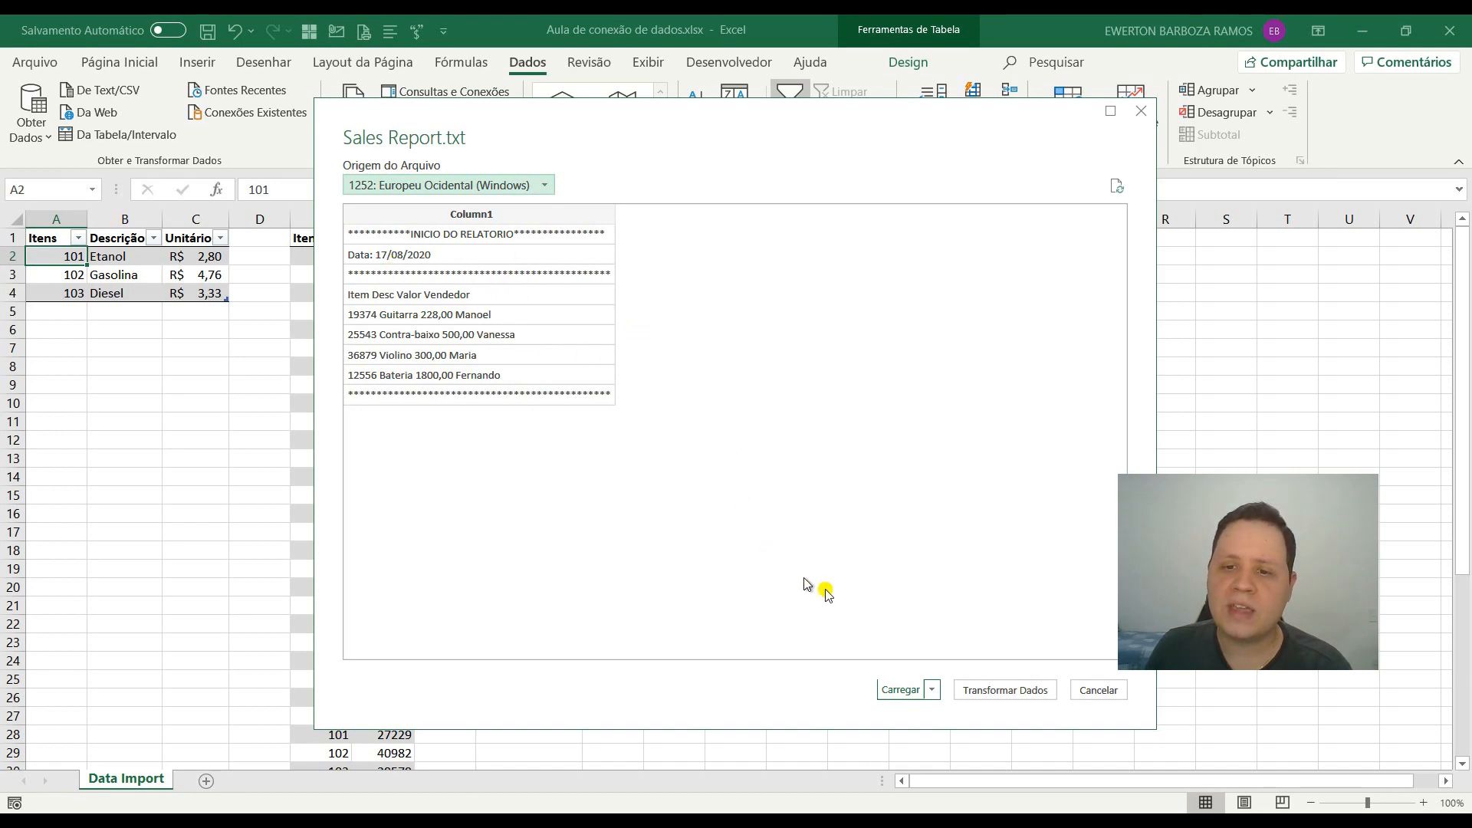
{"action": "left_click", "coordinate": [1050, 694]}
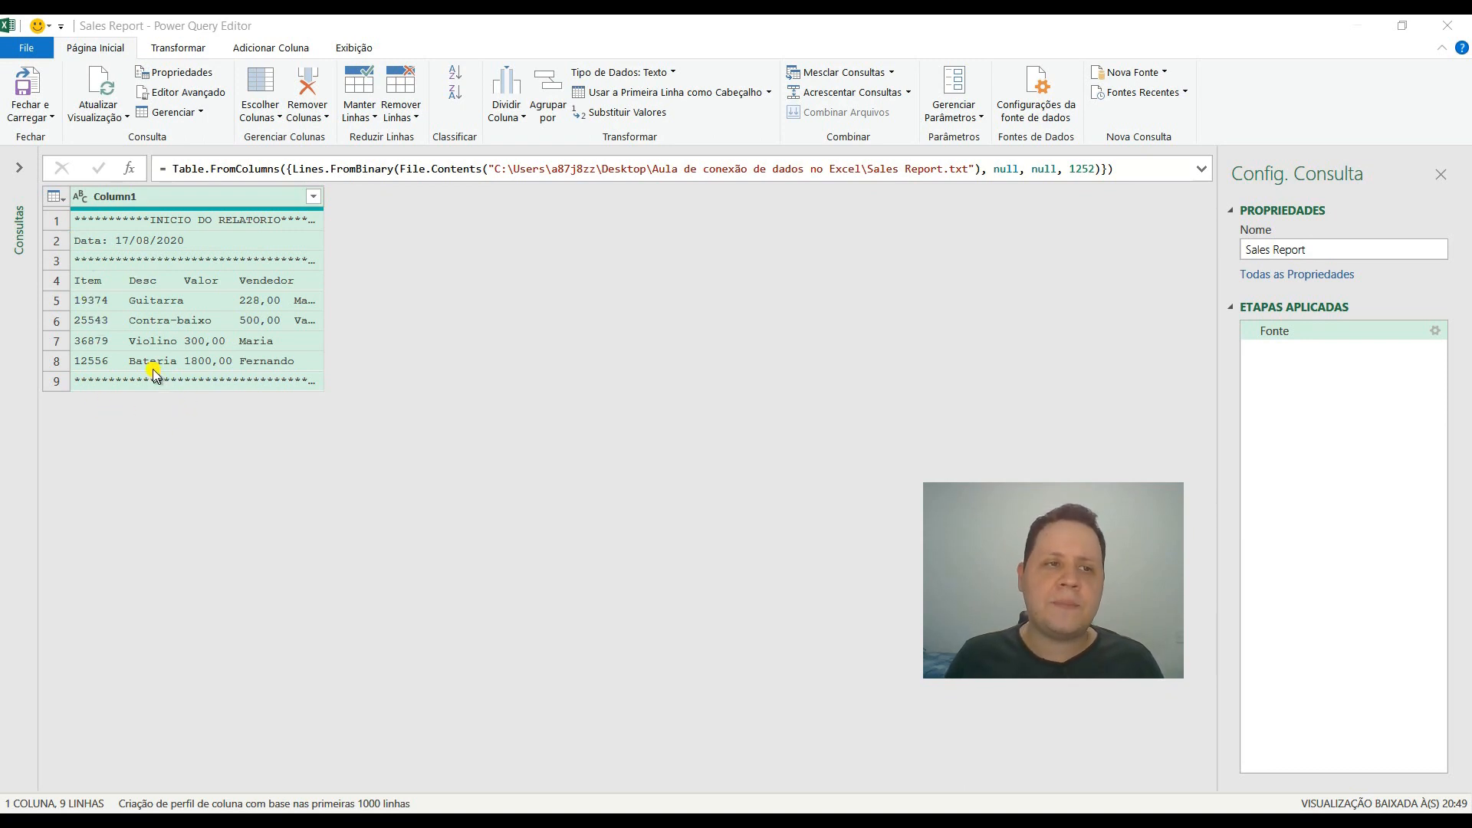
Step: Promote the first row to headers three times to clear the report title, date and asterisk lines above the data
{"action": "left_click", "coordinate": [117, 195]}
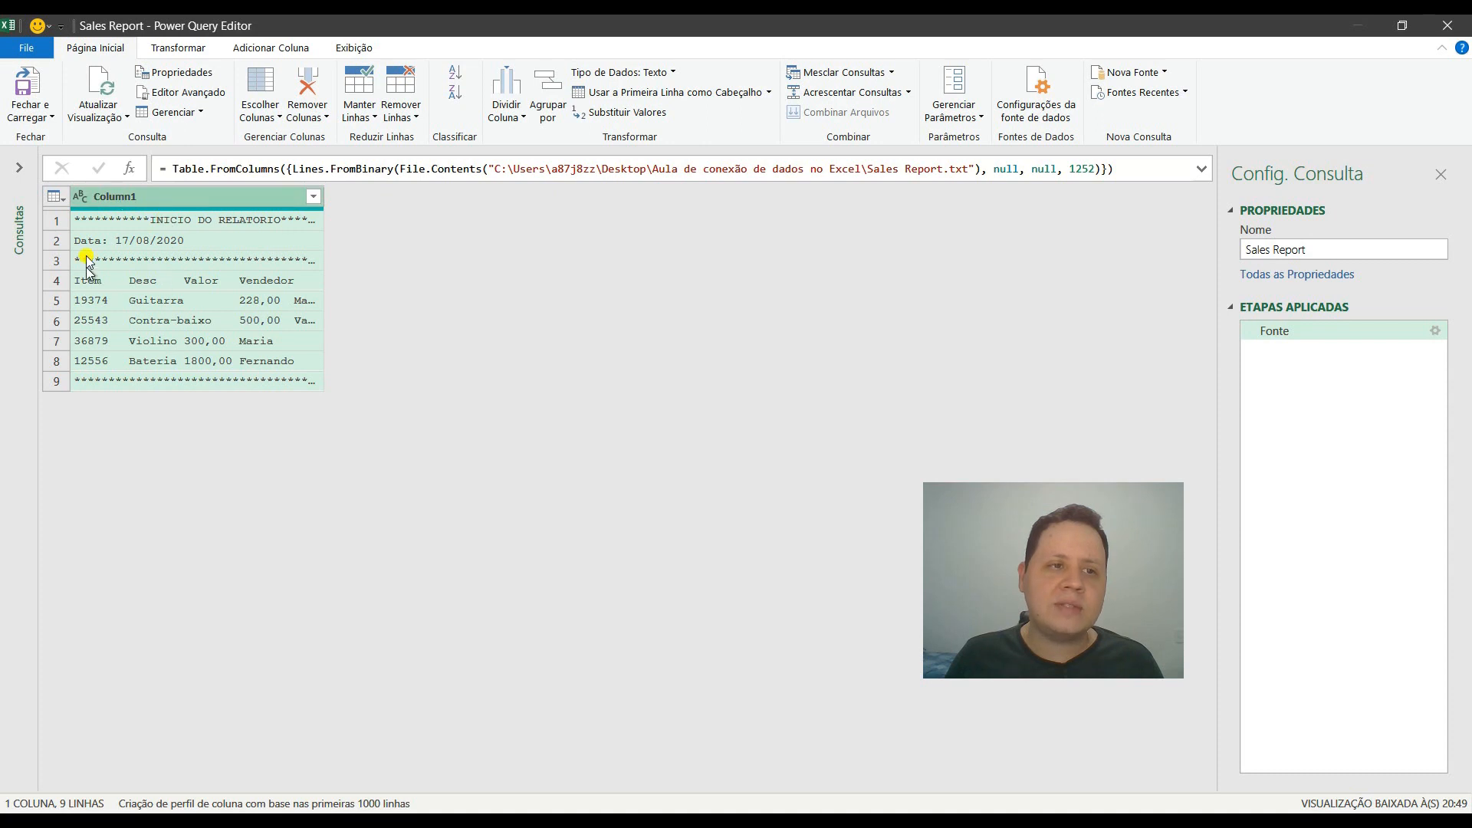
{"action": "left_click", "coordinate": [179, 48]}
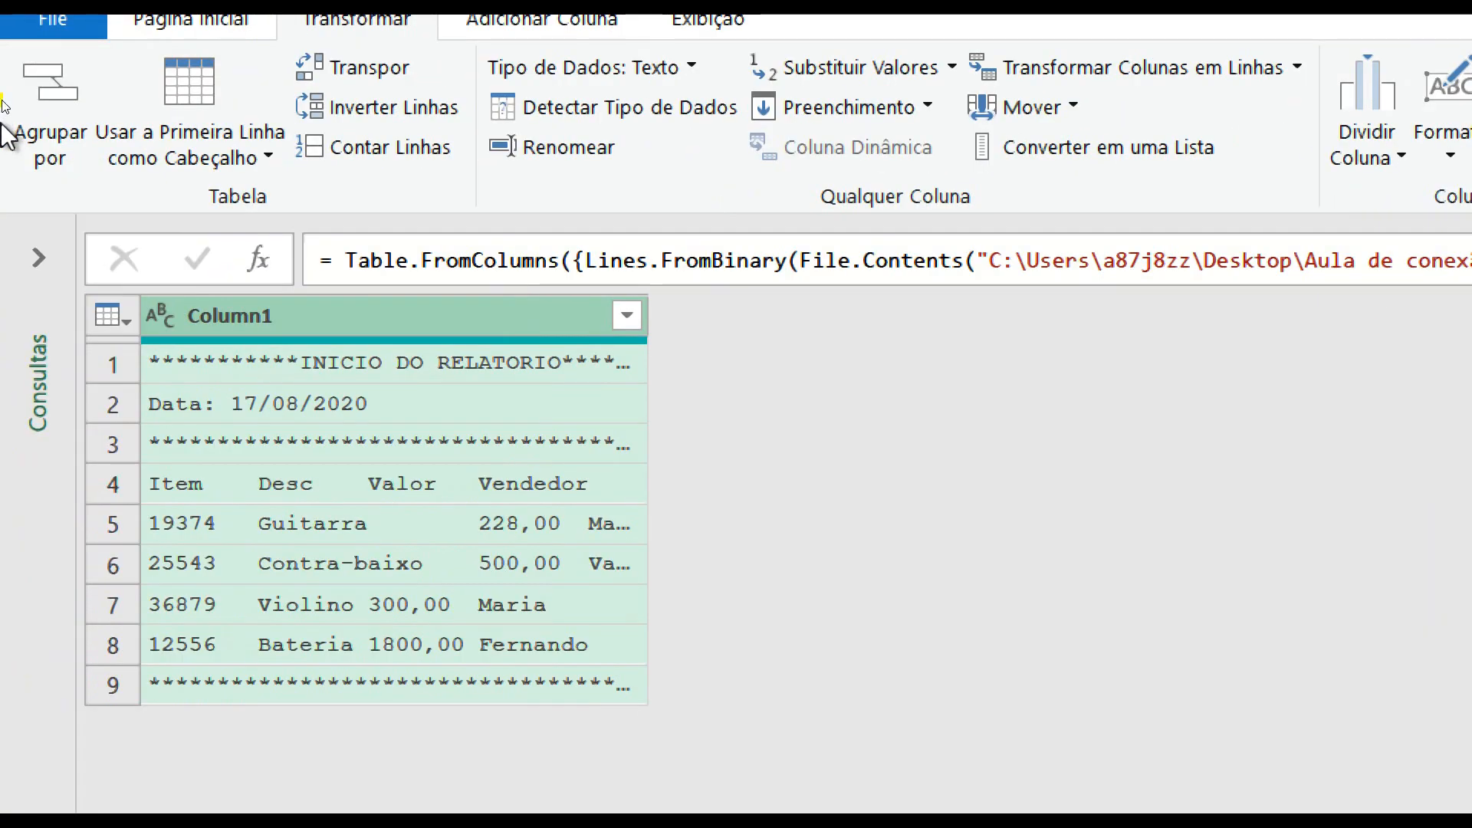
{"action": "left_click", "coordinate": [260, 73]}
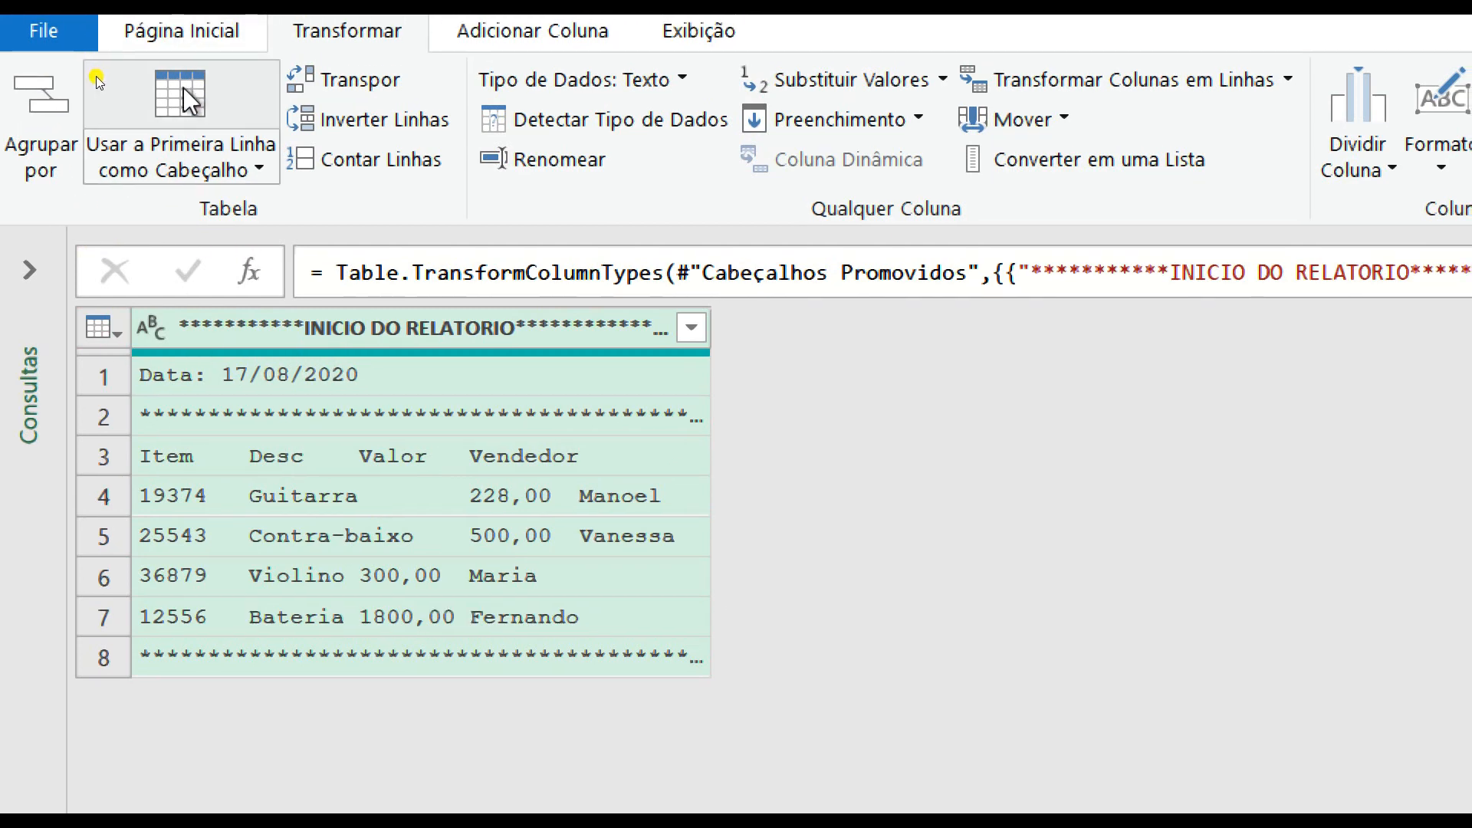
{"action": "left_click", "coordinate": [192, 75]}
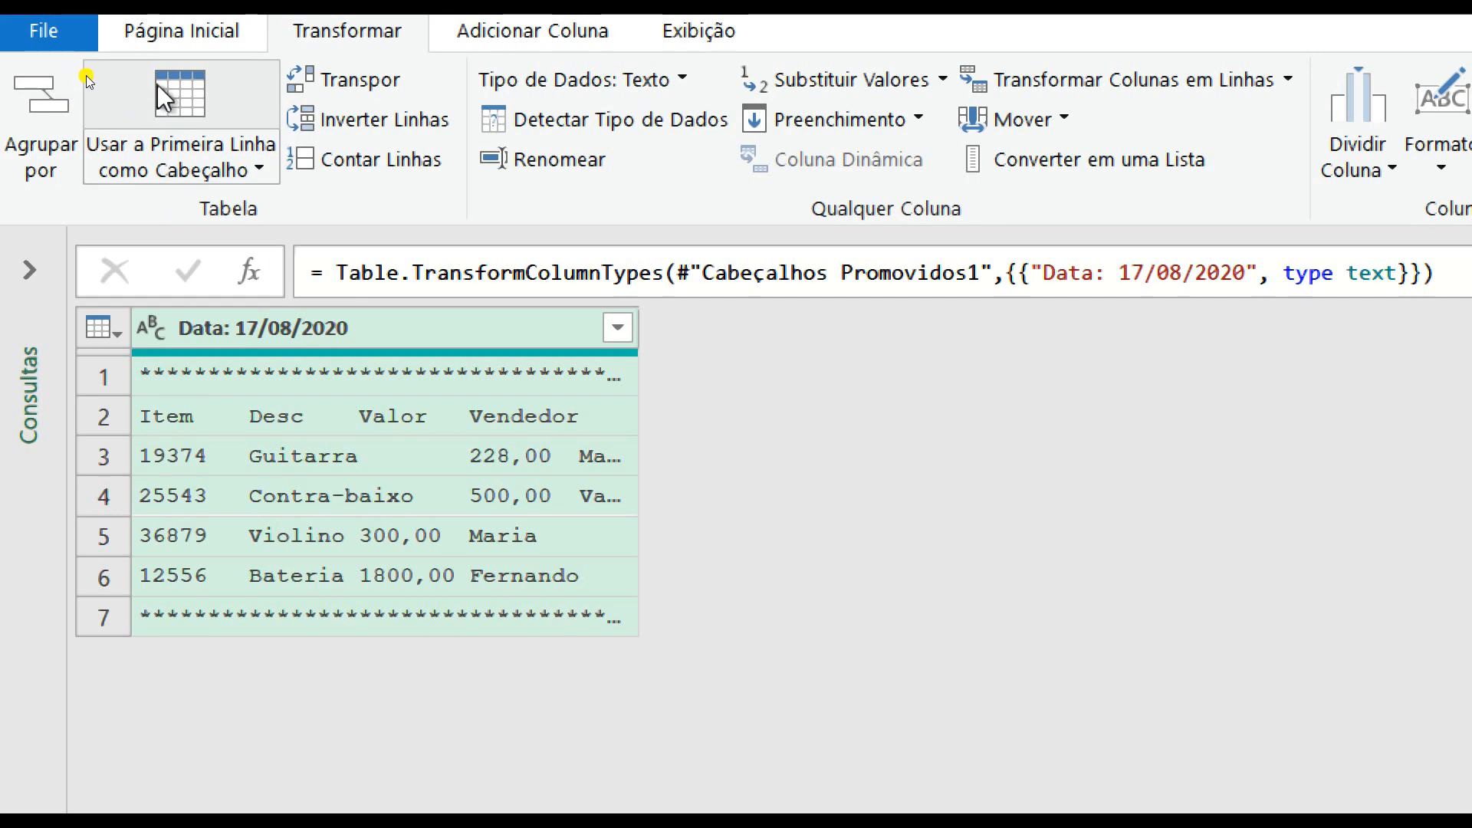
{"action": "left_click", "coordinate": [167, 98]}
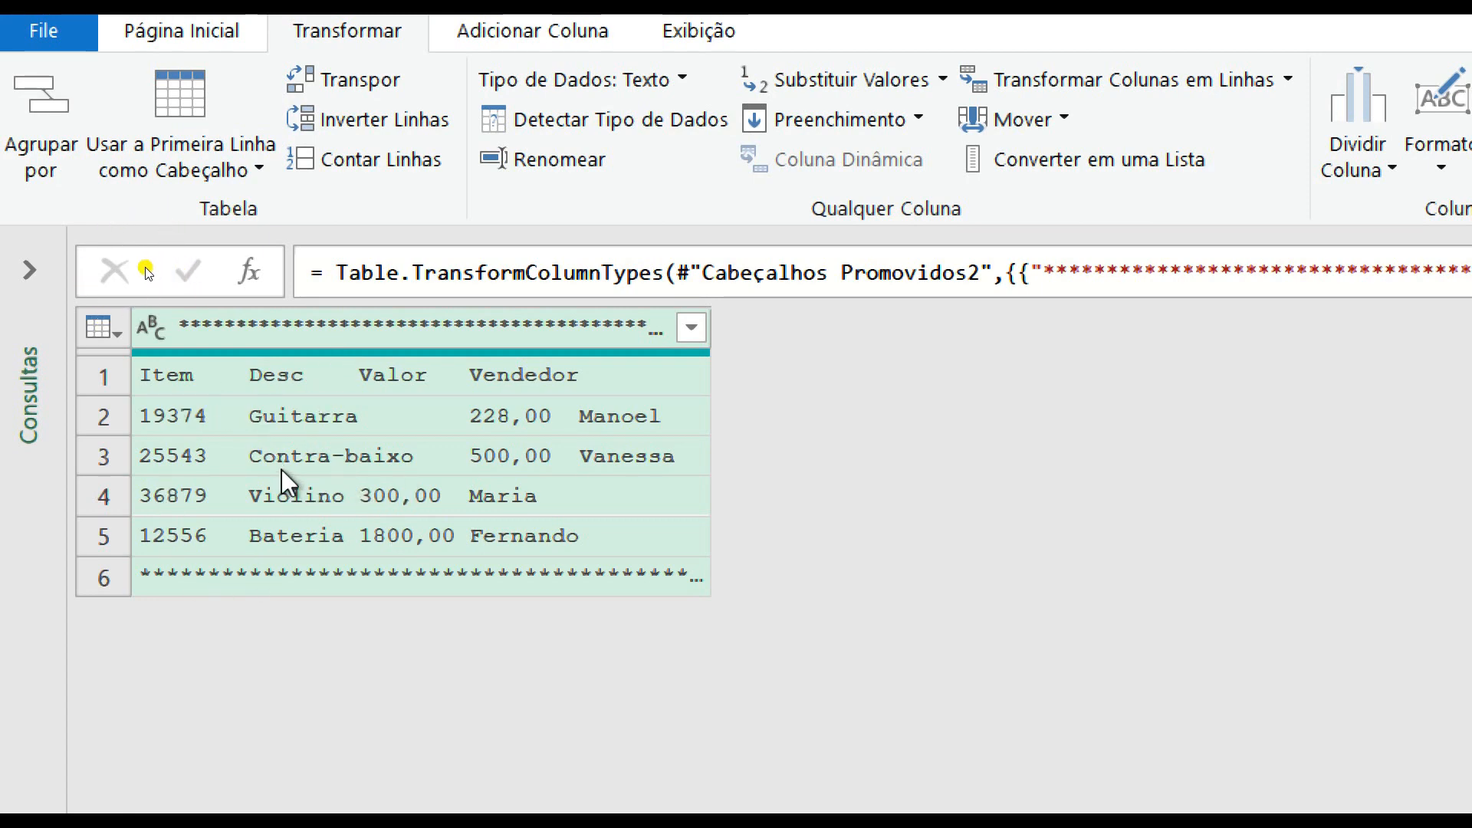
Step: Split the text column by tab at each occurrence of the delimiter and promote the Item, Desc, Valor, Vendedor row to headers
{"action": "right_click", "coordinate": [273, 325]}
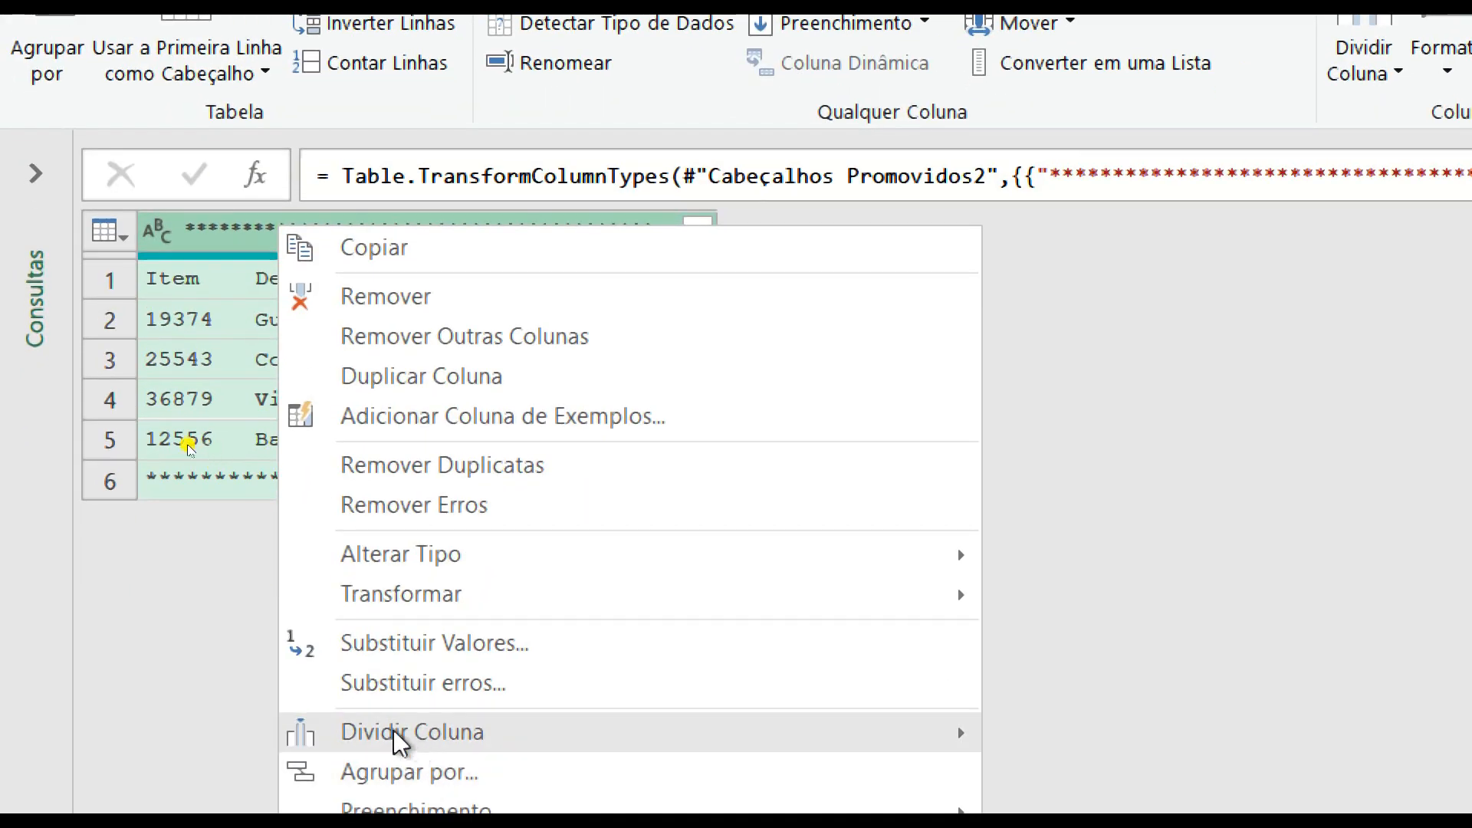
{"action": "mouse_move", "coordinate": [470, 738]}
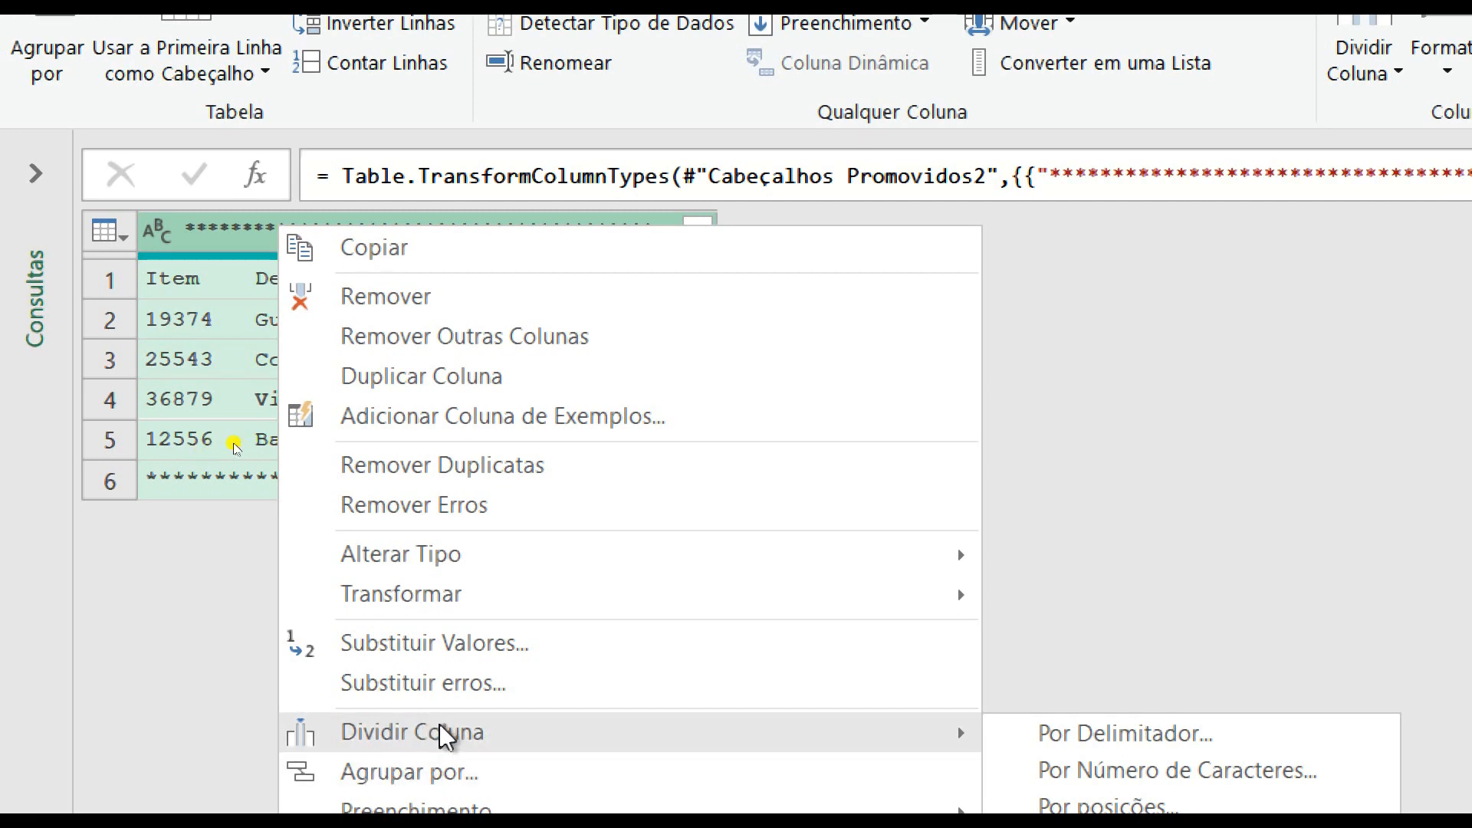
{"action": "left_click", "coordinate": [1116, 736]}
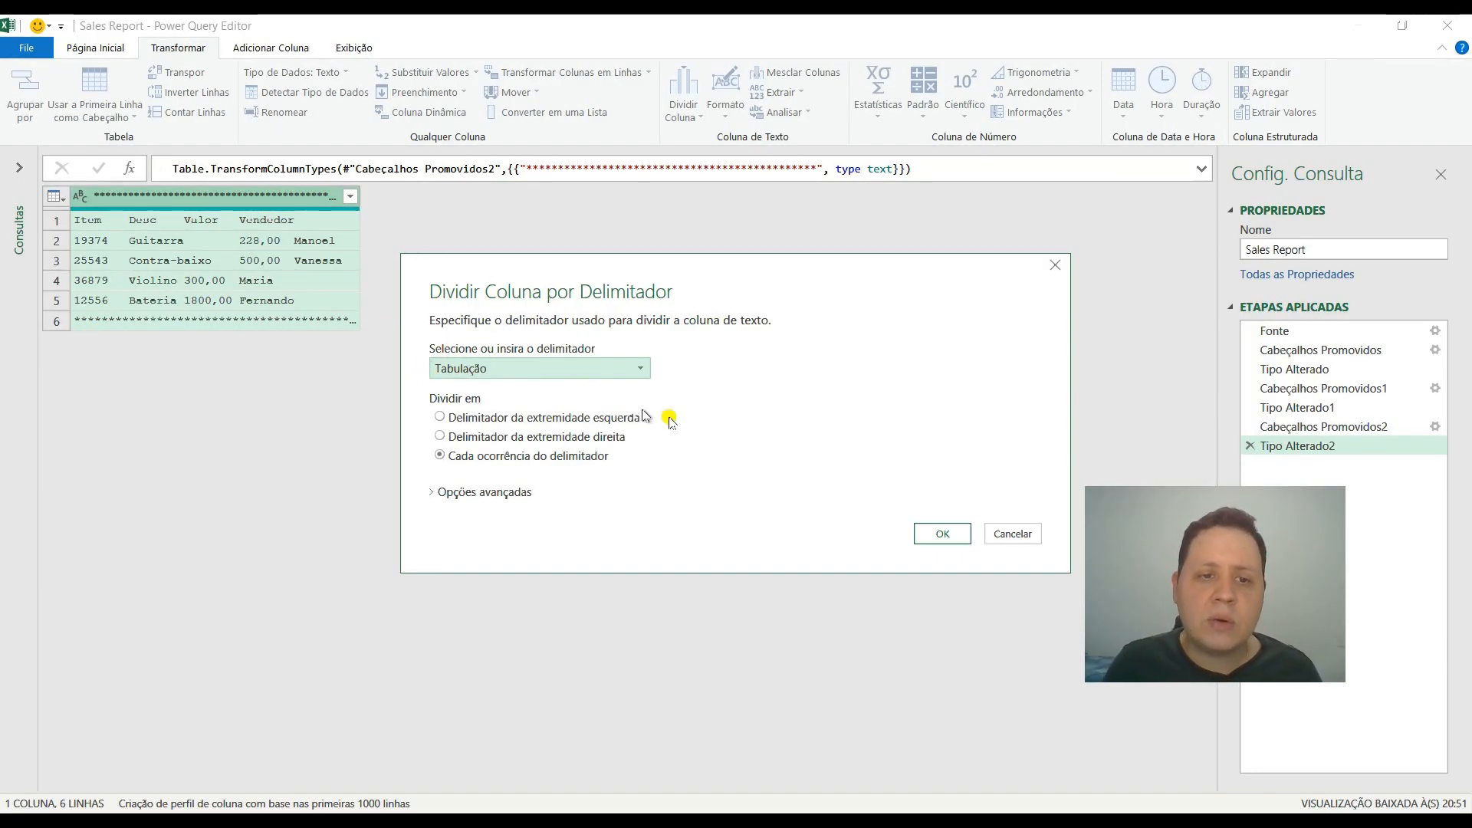
{"action": "left_click", "coordinate": [940, 533]}
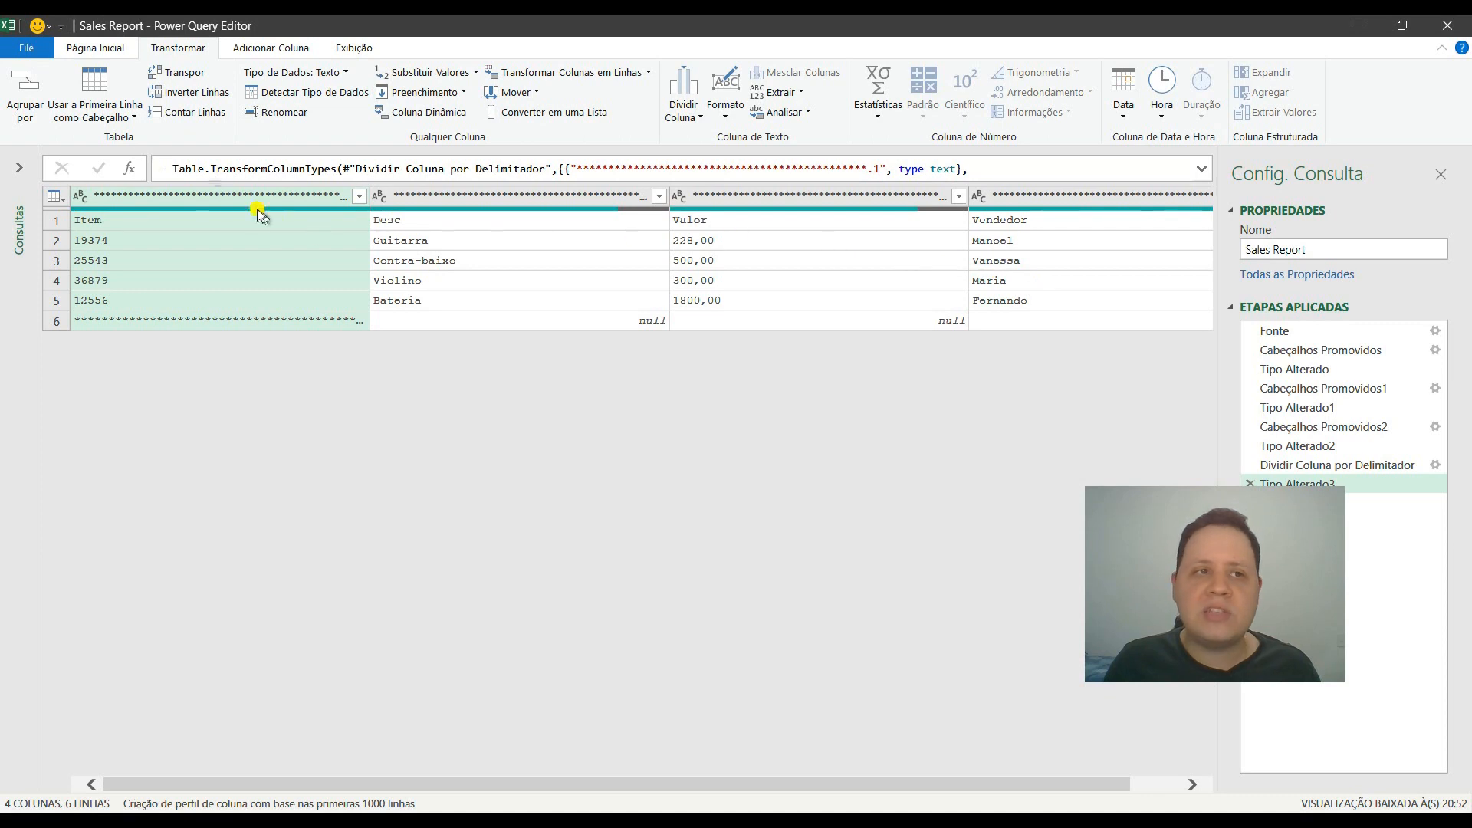
{"action": "left_click", "coordinate": [105, 88]}
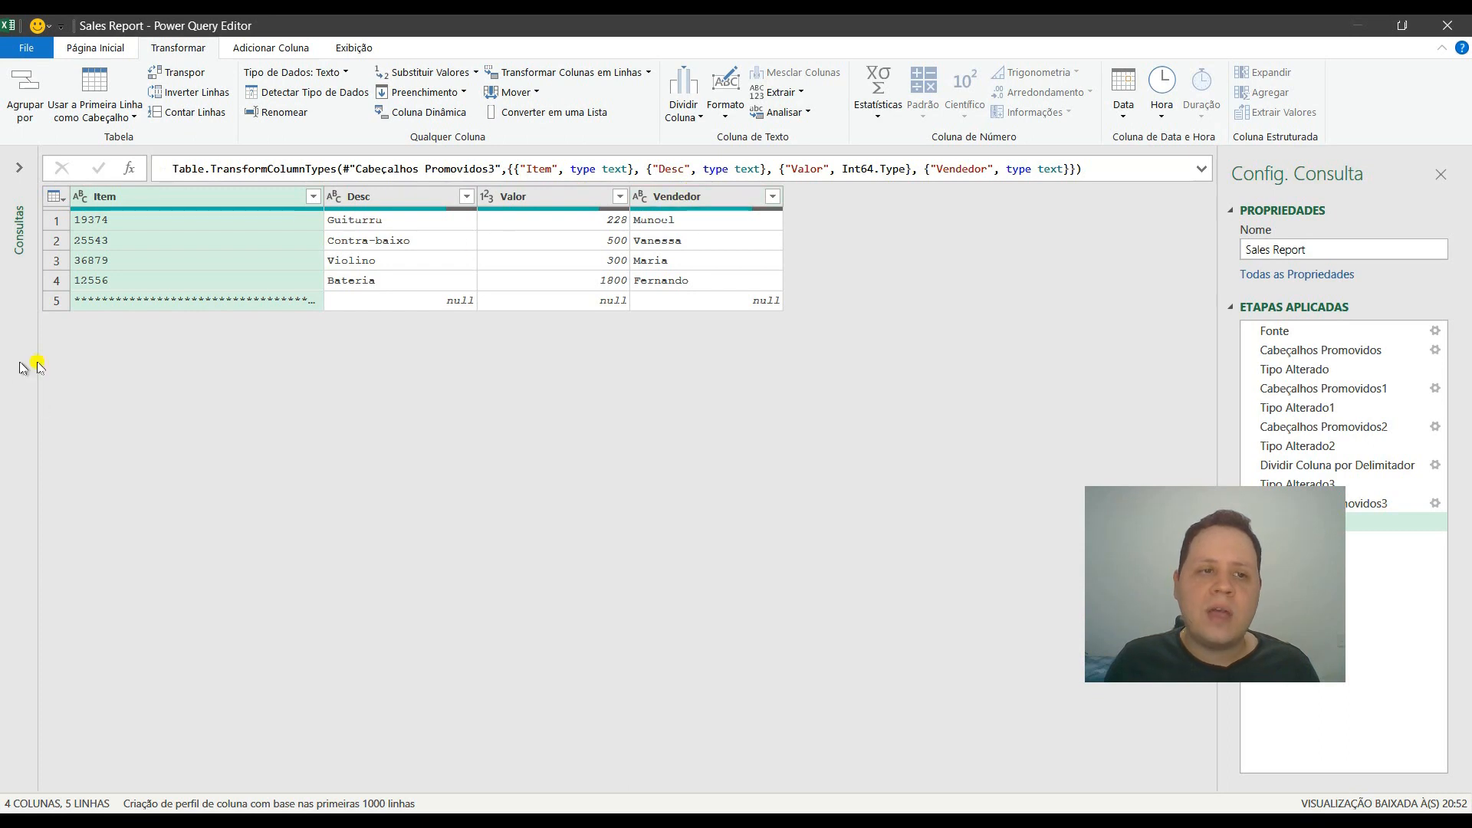
Step: Filter the asterisk row out of the Item column and fit the column's width to its contents
{"action": "left_click", "coordinate": [313, 197]}
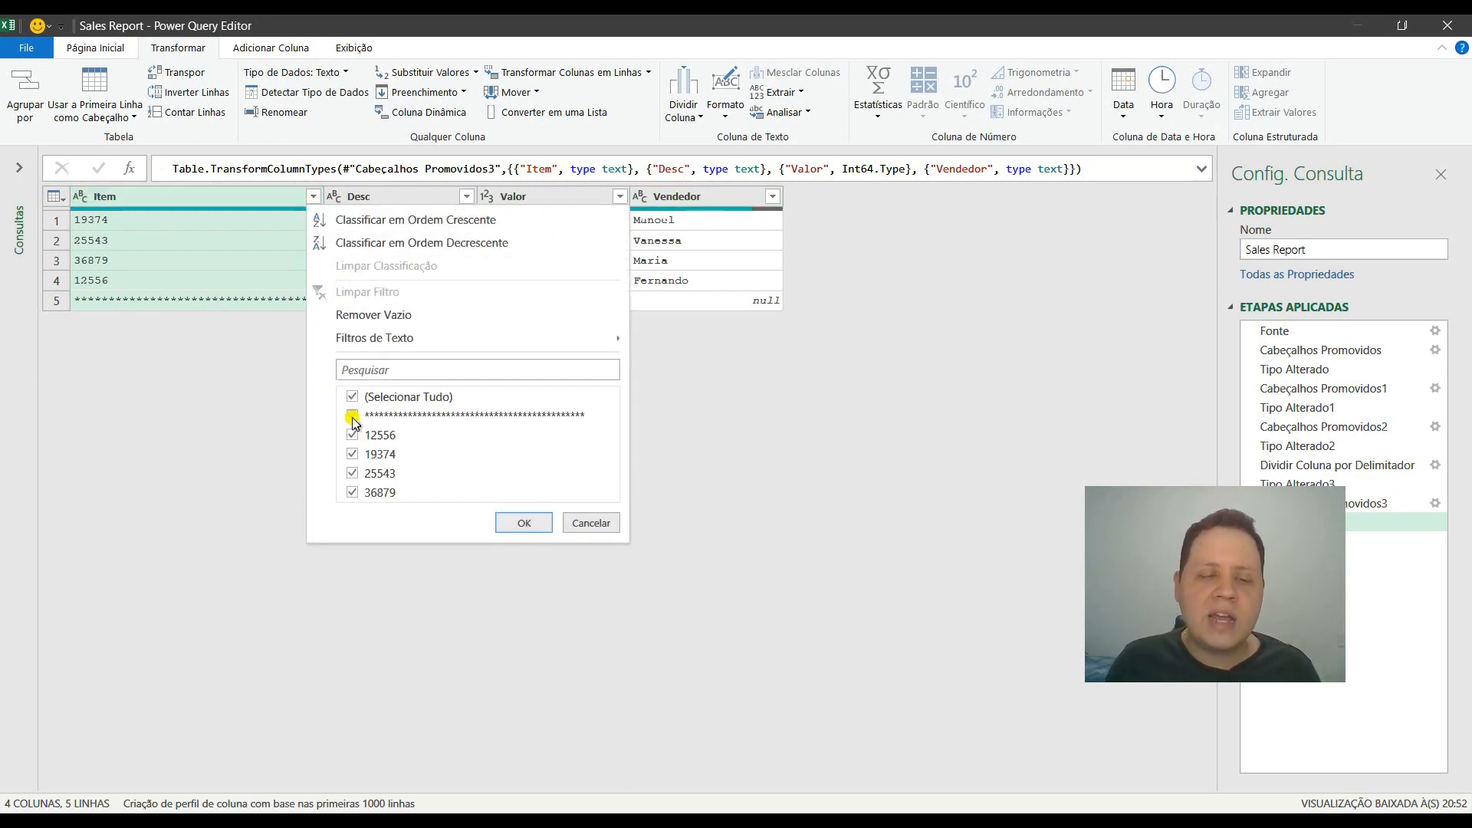
{"action": "left_click", "coordinate": [352, 417]}
{"action": "left_click", "coordinate": [521, 524]}
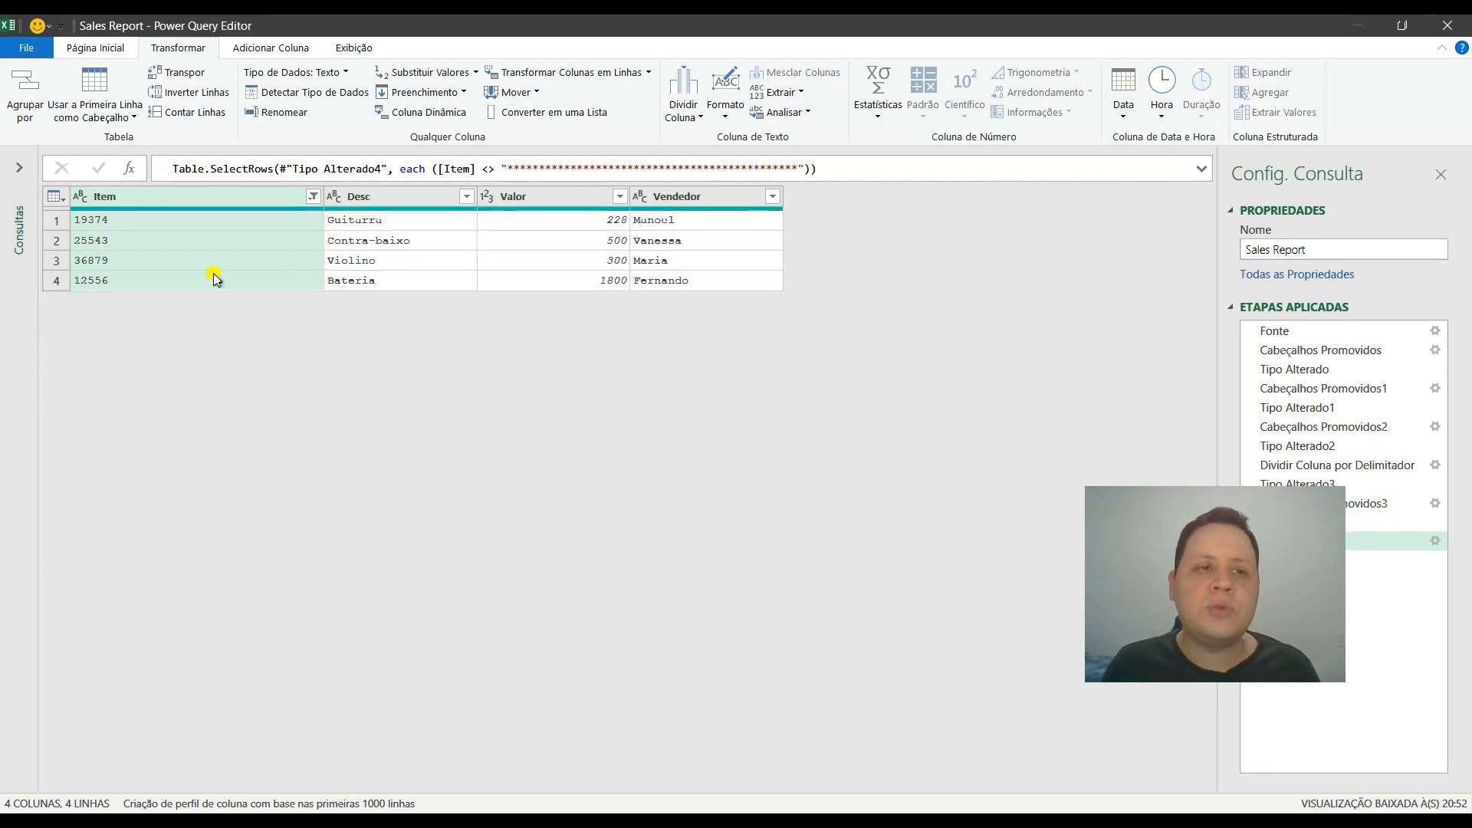
{"action": "double_click", "coordinate": [330, 201]}
{"action": "left_click", "coordinate": [327, 201]}
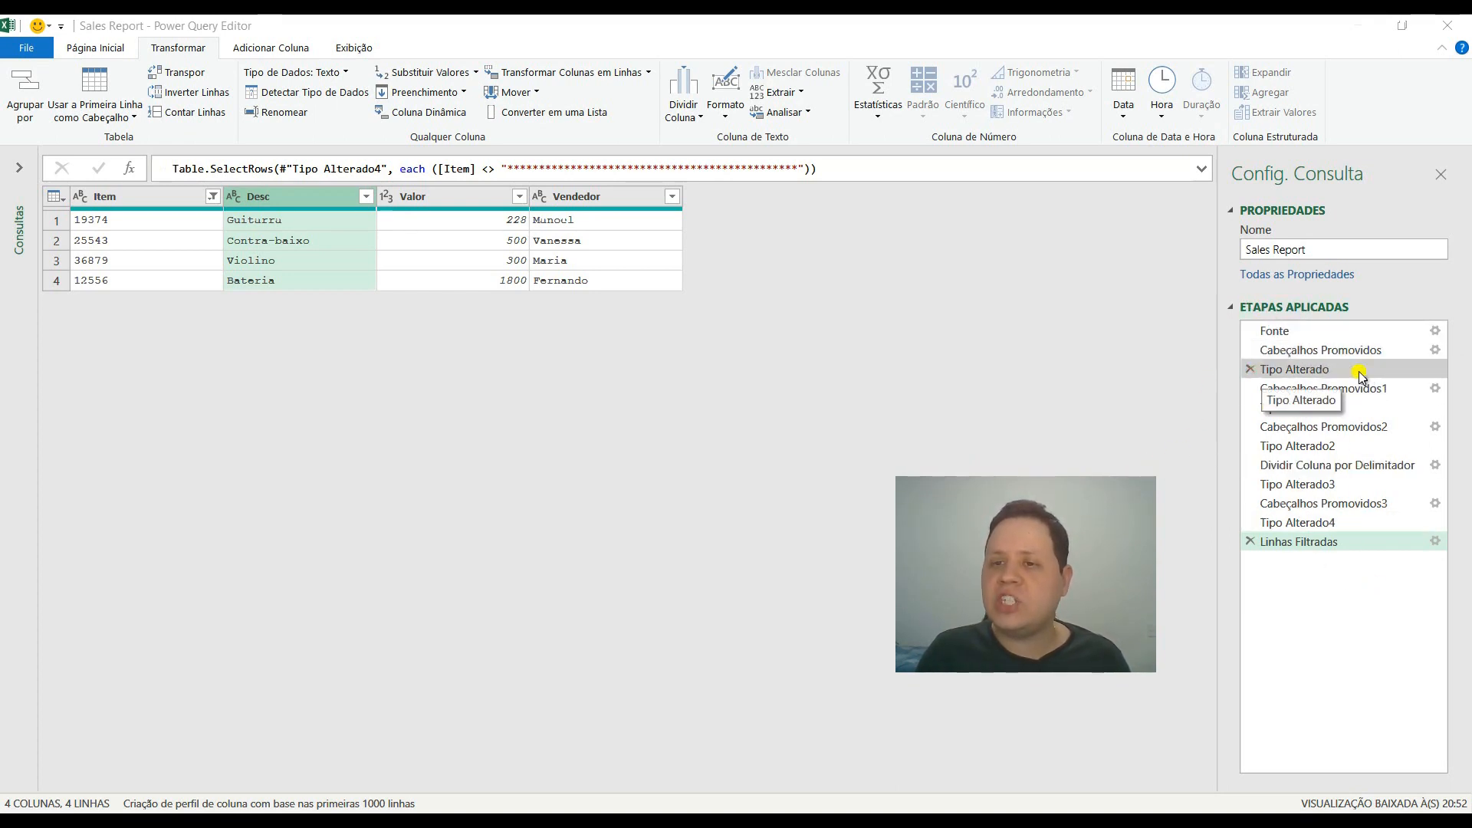
Step: Delete the applied steps Tipo Alterado, Tipo Alterado1, Tipo Alterado2 and Tipo Alterado3 from the query
{"action": "left_click", "coordinate": [1250, 369]}
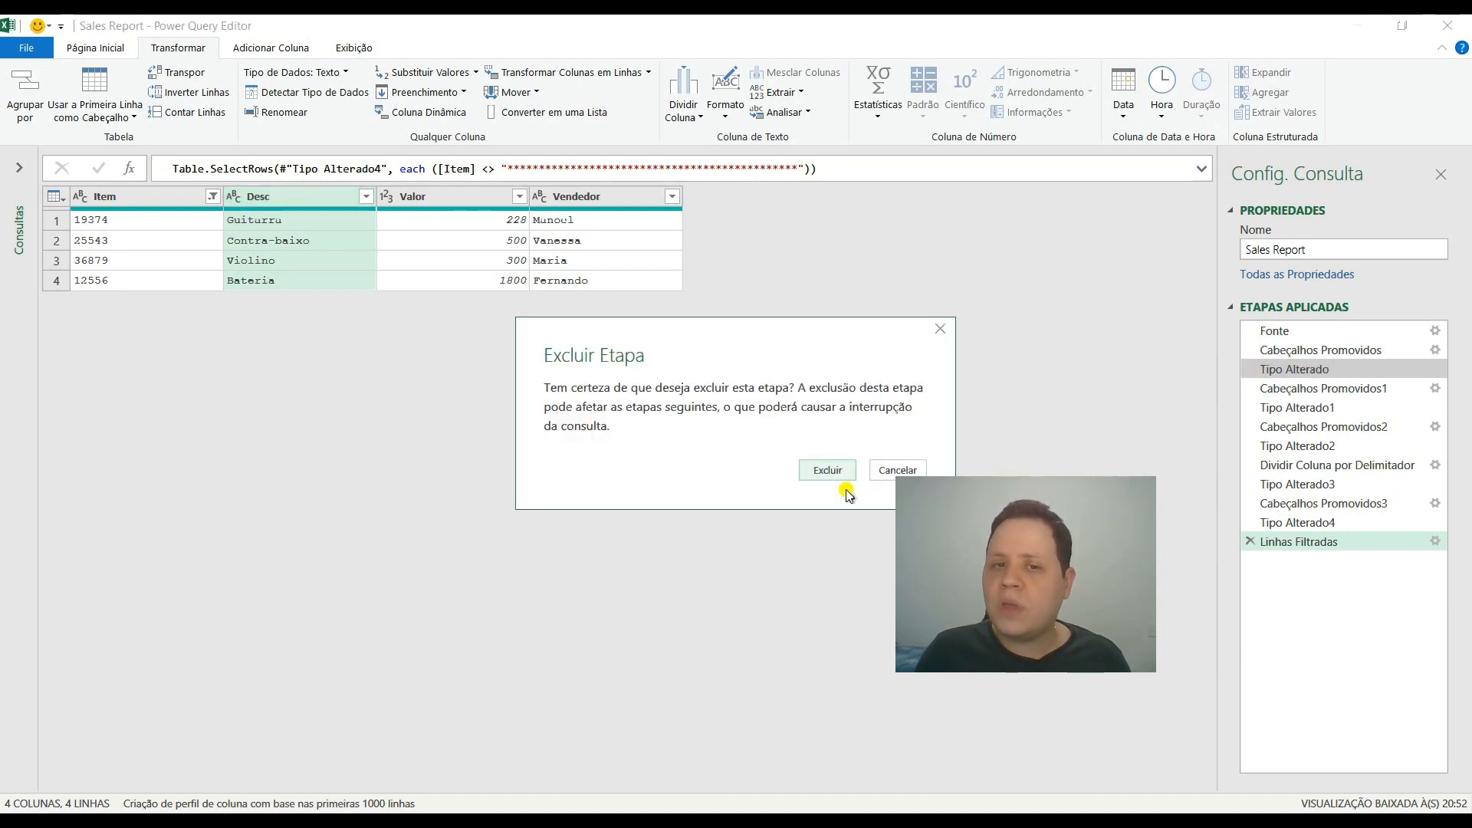
{"action": "left_click", "coordinate": [828, 469]}
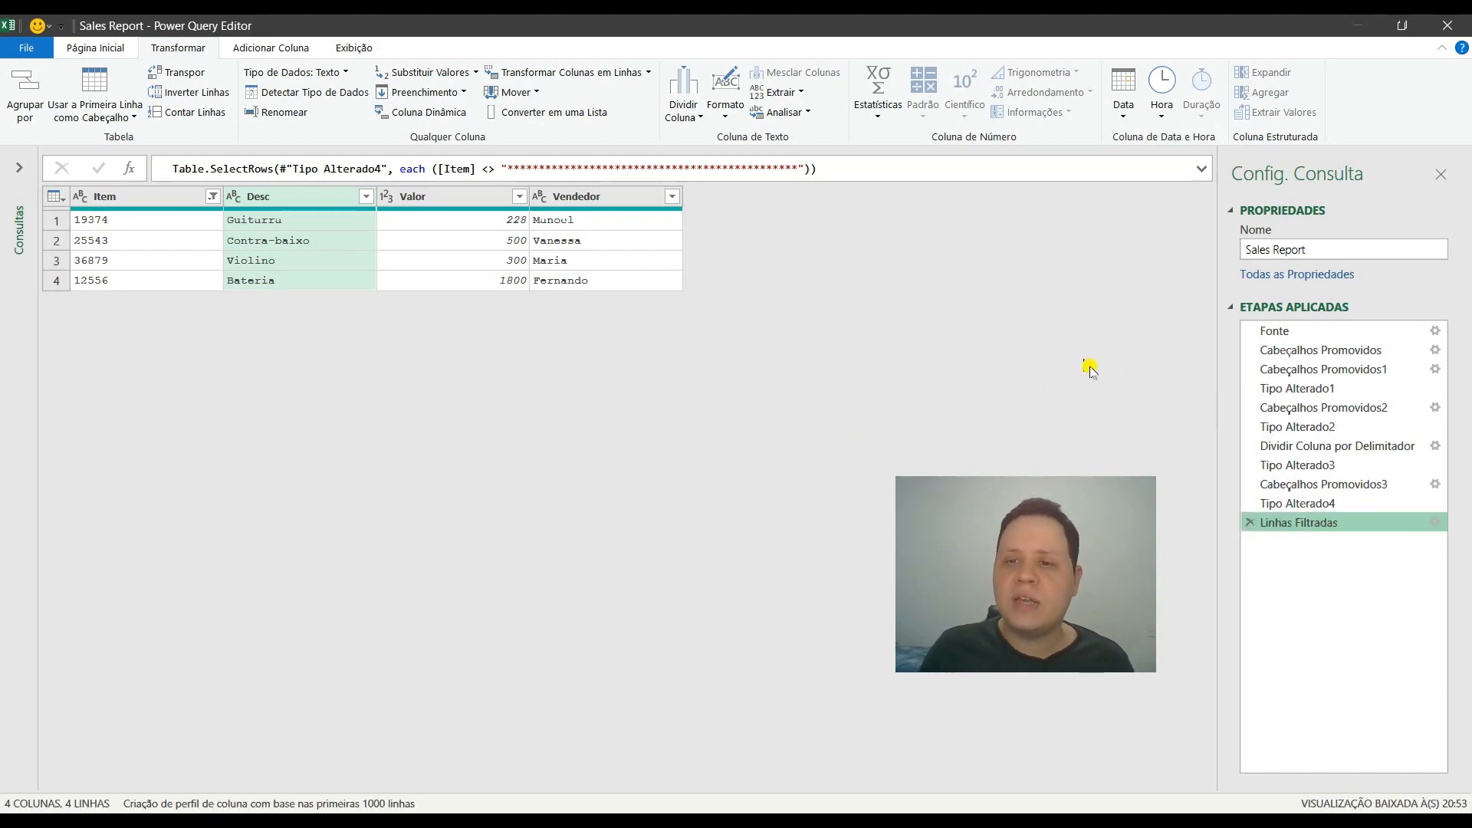
{"action": "left_click", "coordinate": [1331, 391]}
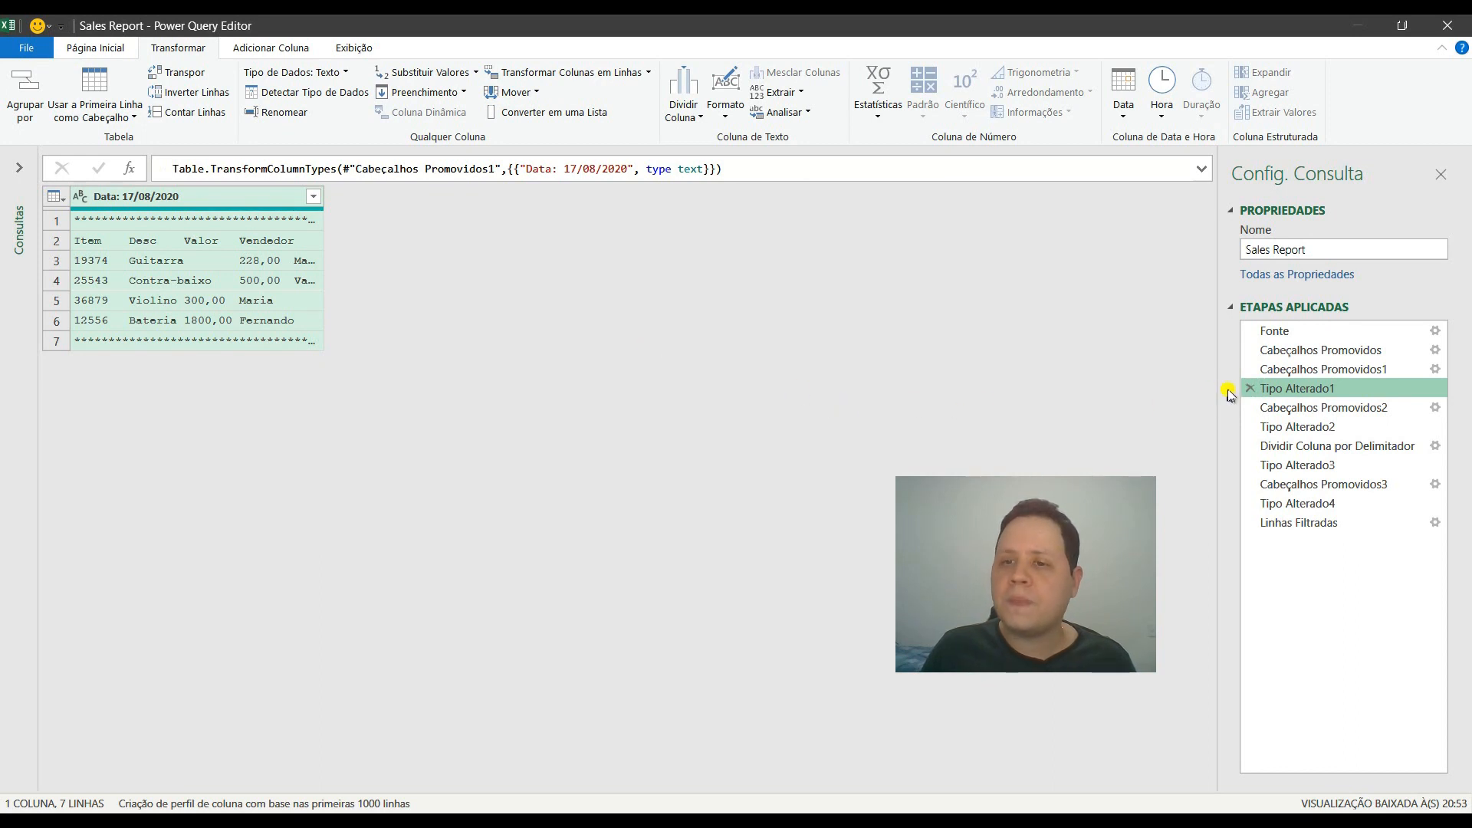
{"action": "left_click", "coordinate": [1252, 389]}
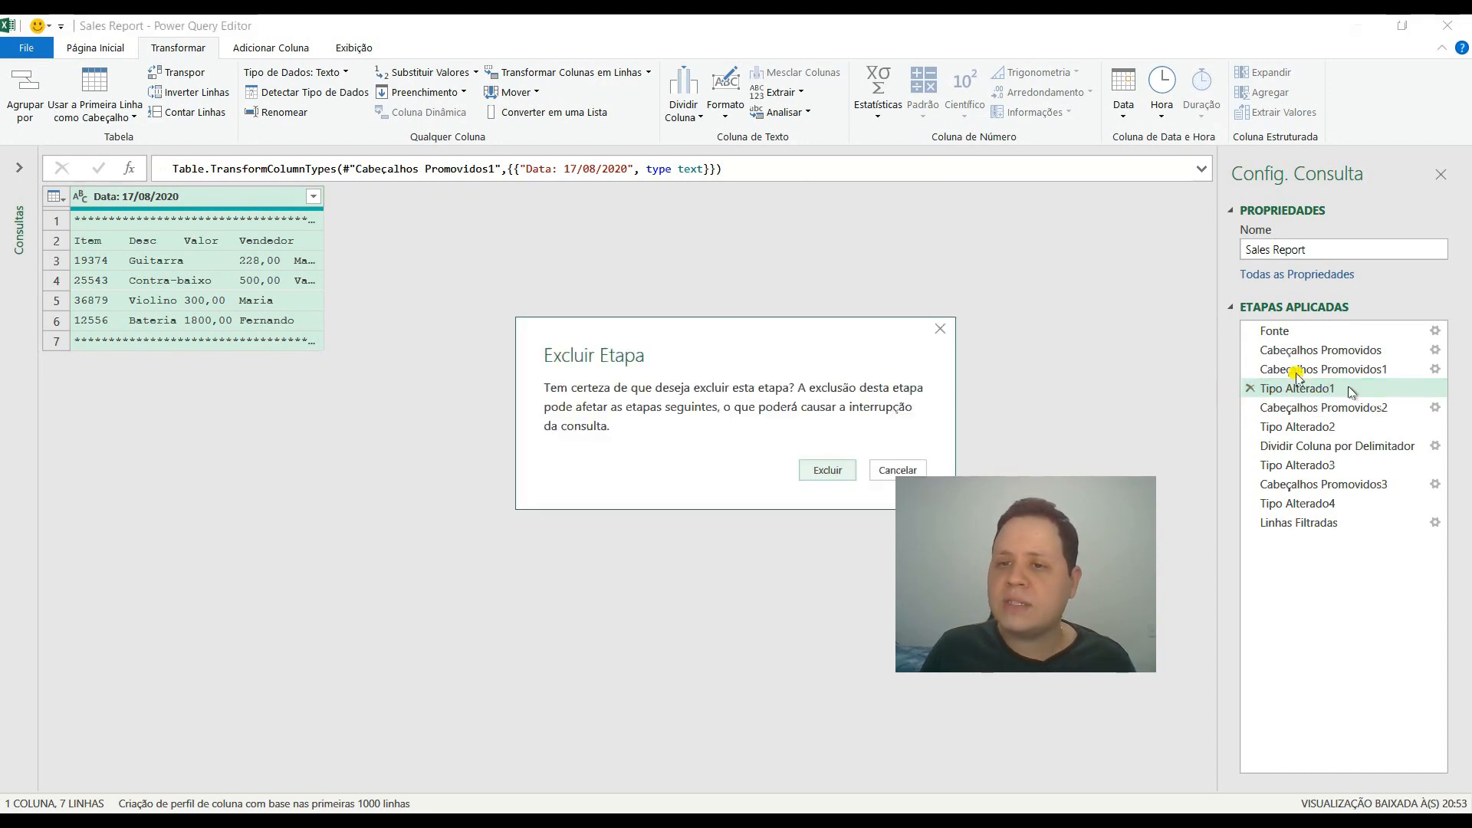
{"action": "left_click", "coordinate": [897, 470]}
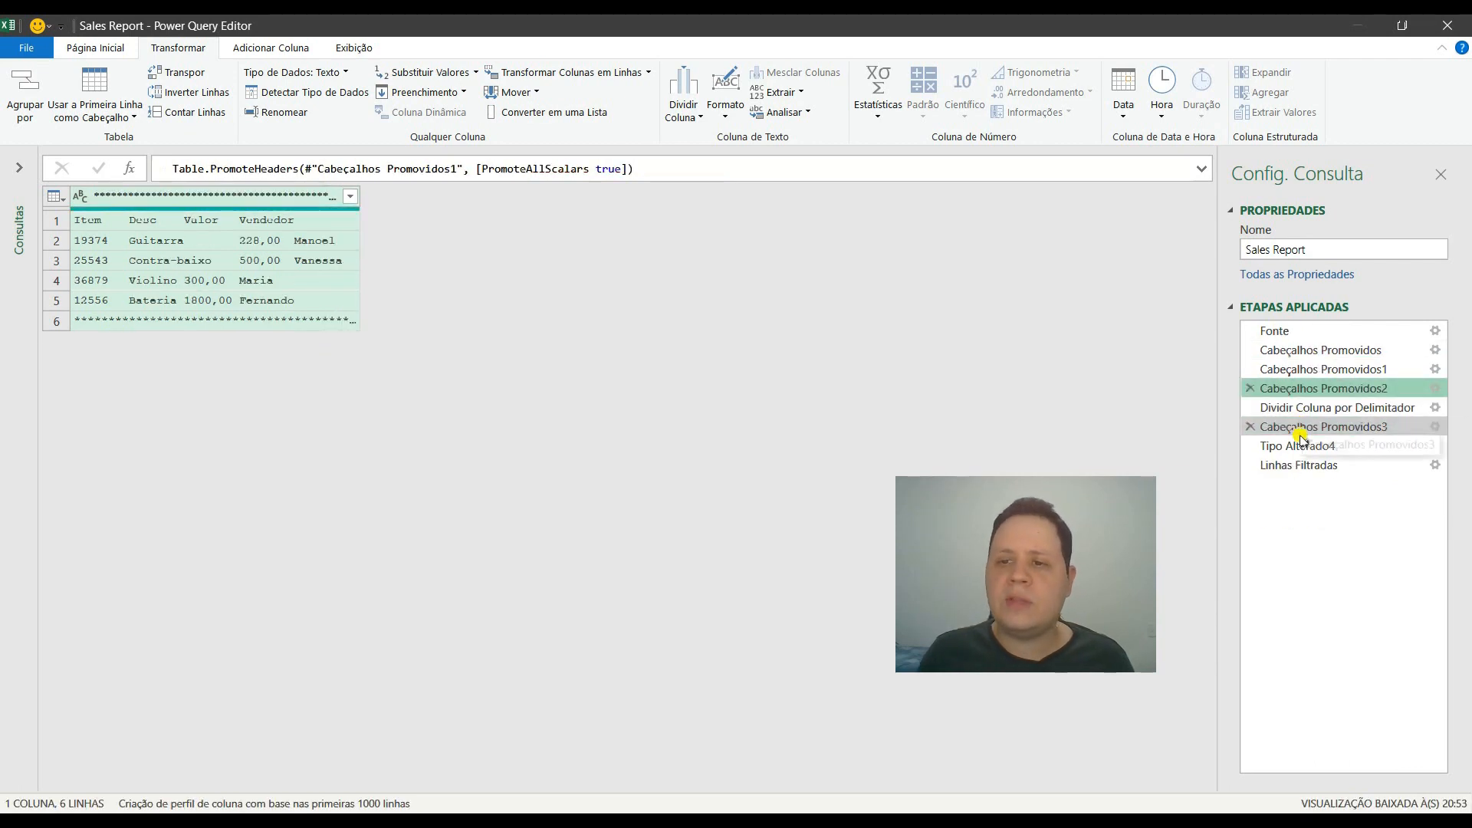
Step: In the Tipo Alterado4 step, set the Valor column's data type to decimal number, replacing the existing conversion
{"action": "left_click", "coordinate": [1310, 447]}
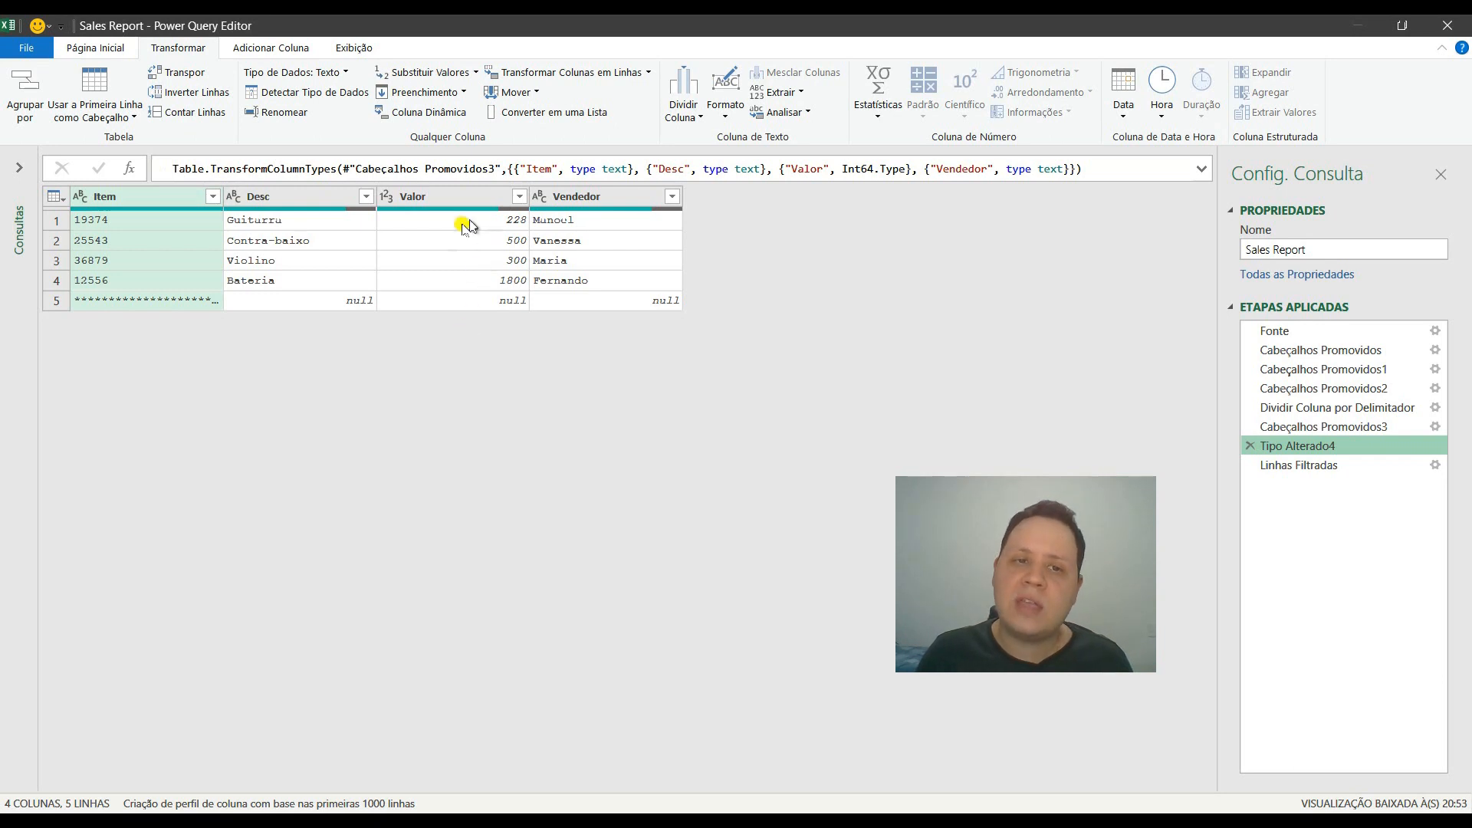
{"action": "left_click", "coordinate": [385, 197]}
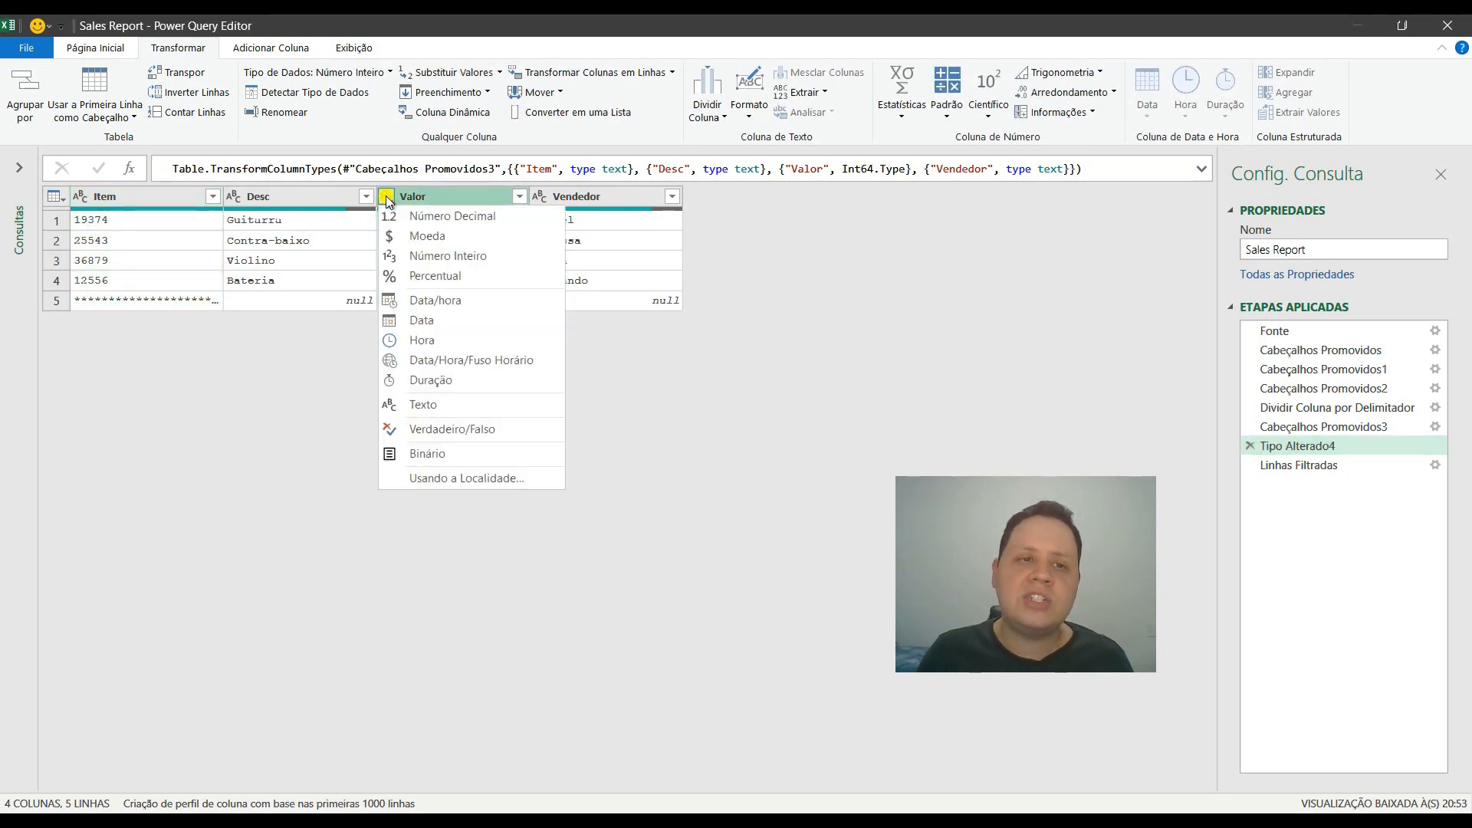
{"action": "left_click", "coordinate": [405, 220]}
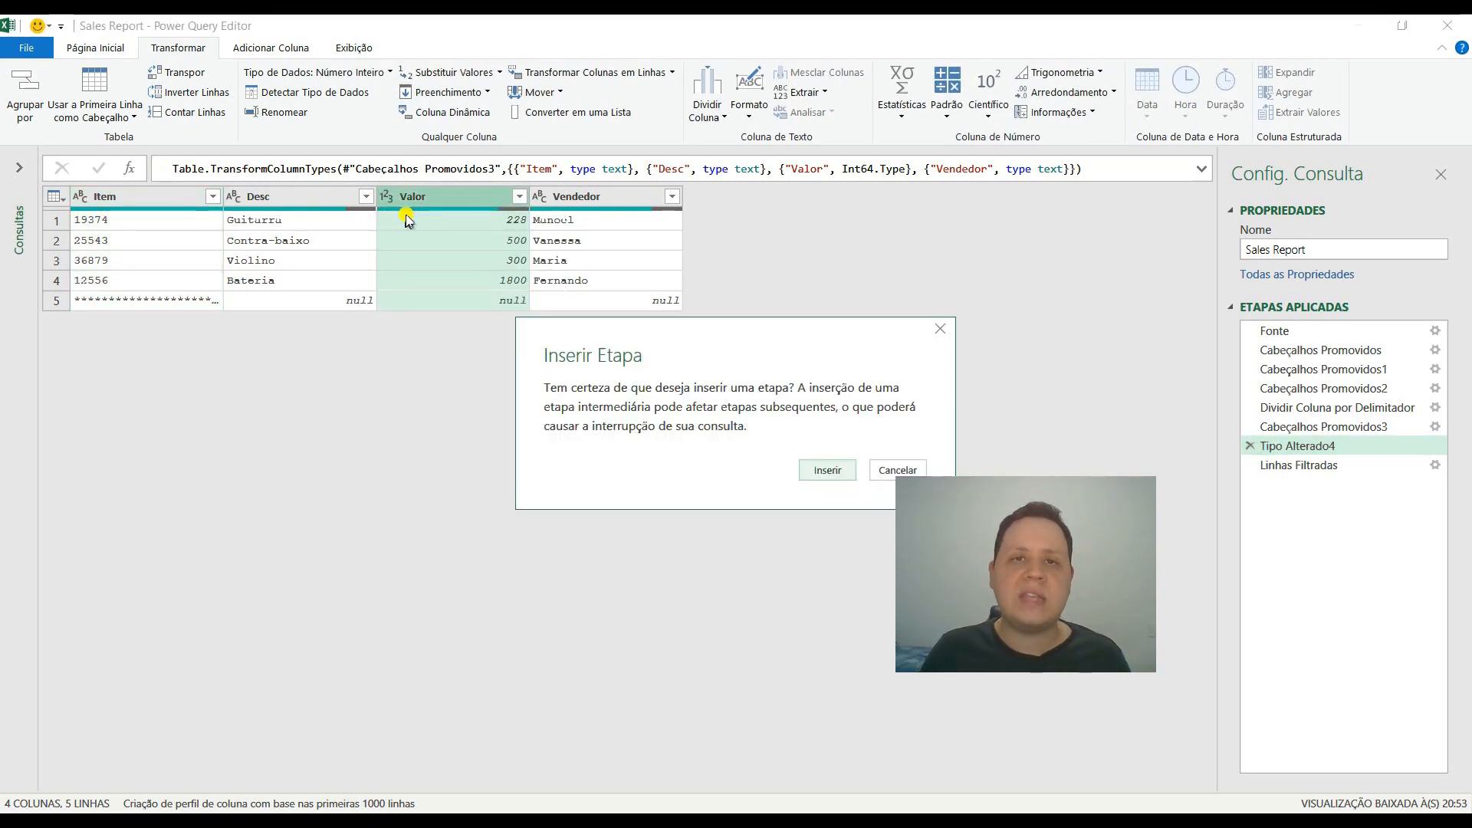
{"action": "left_click", "coordinate": [818, 474]}
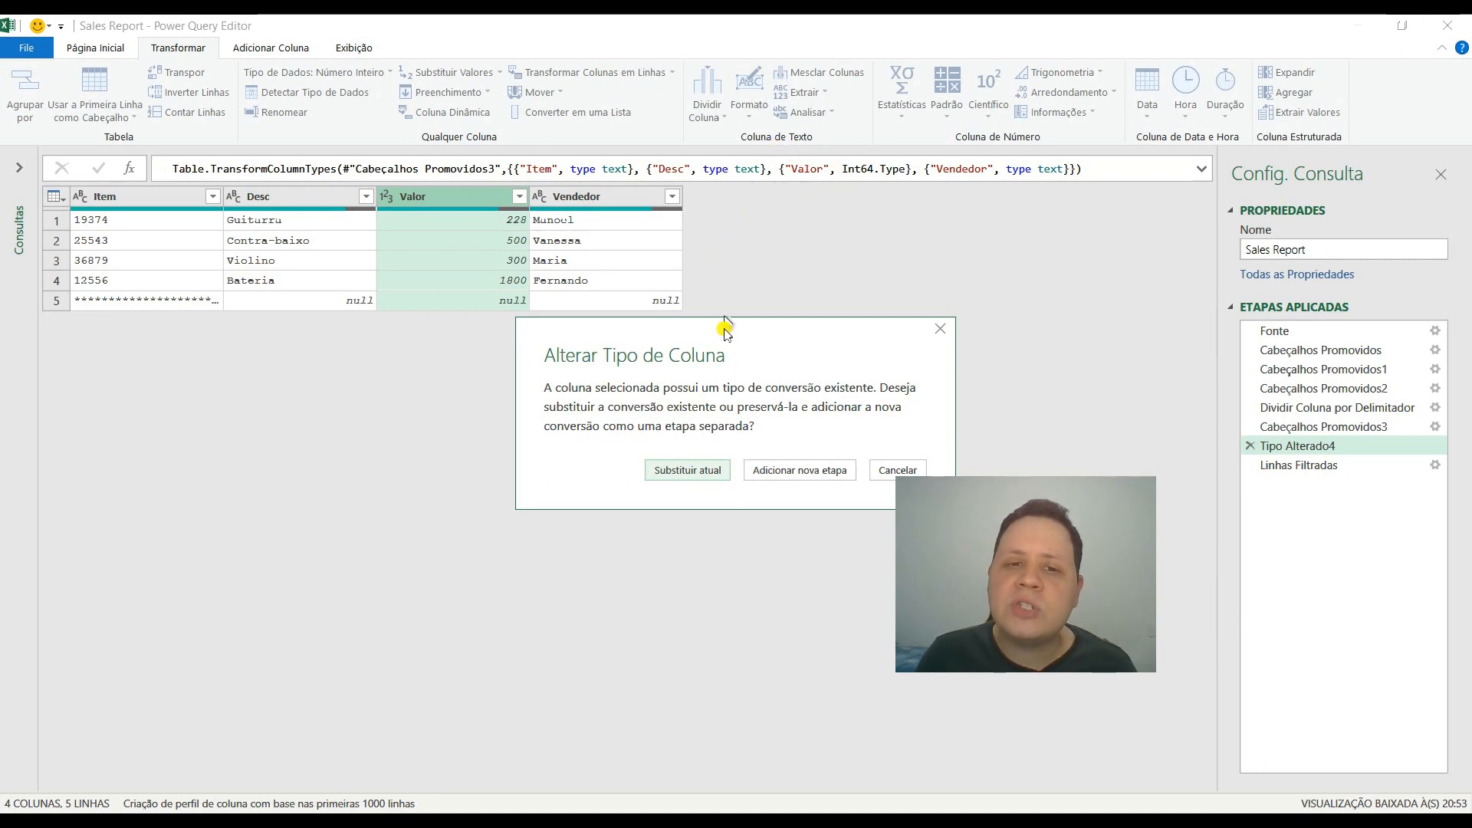
{"action": "left_click", "coordinate": [688, 471]}
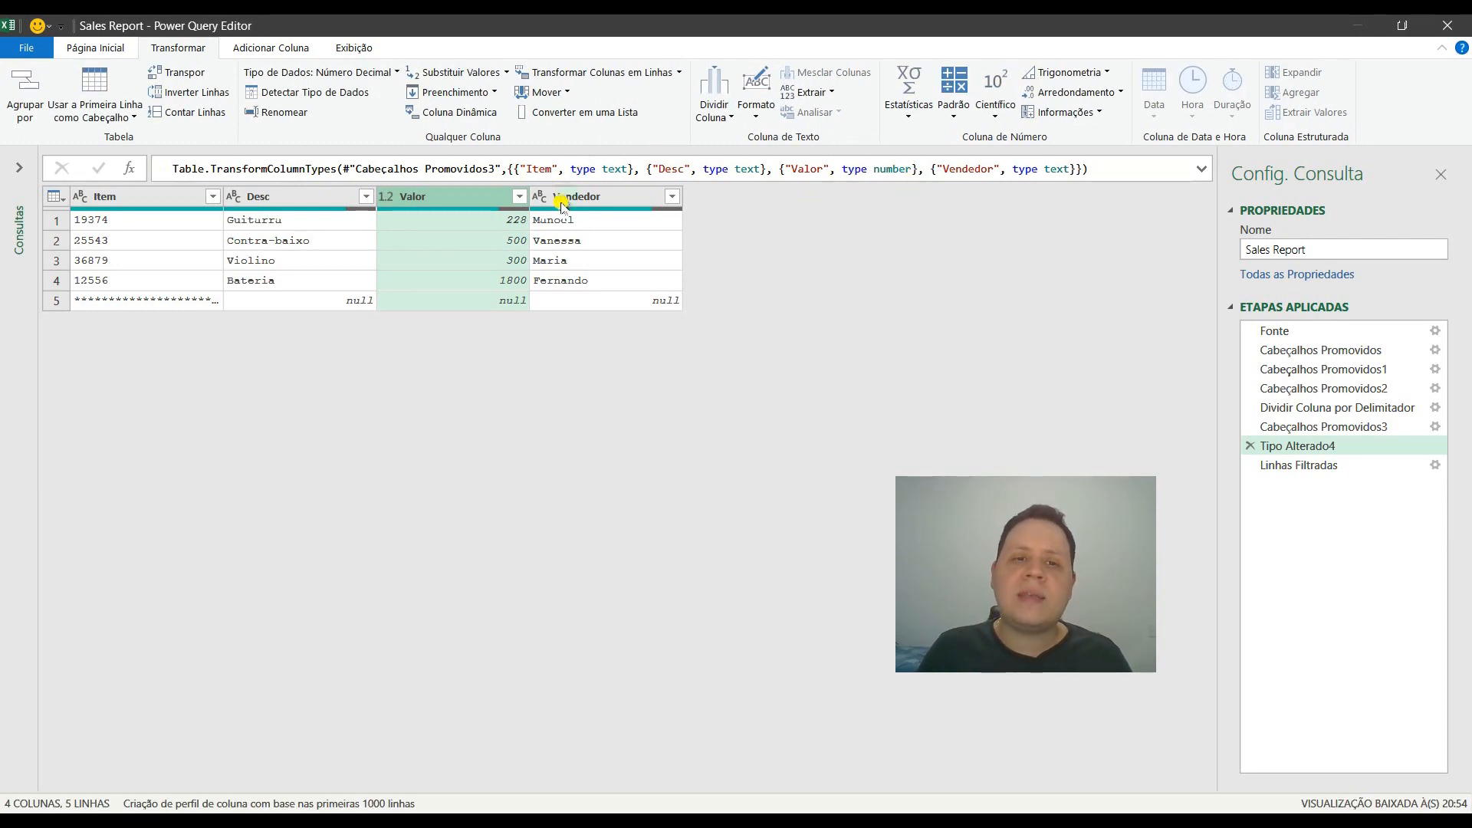
Step: Keep Linhas Filtradas as the final query step, load the query into the worksheet as a table, and preview the Sales Report query's details
{"action": "left_click", "coordinate": [1322, 465]}
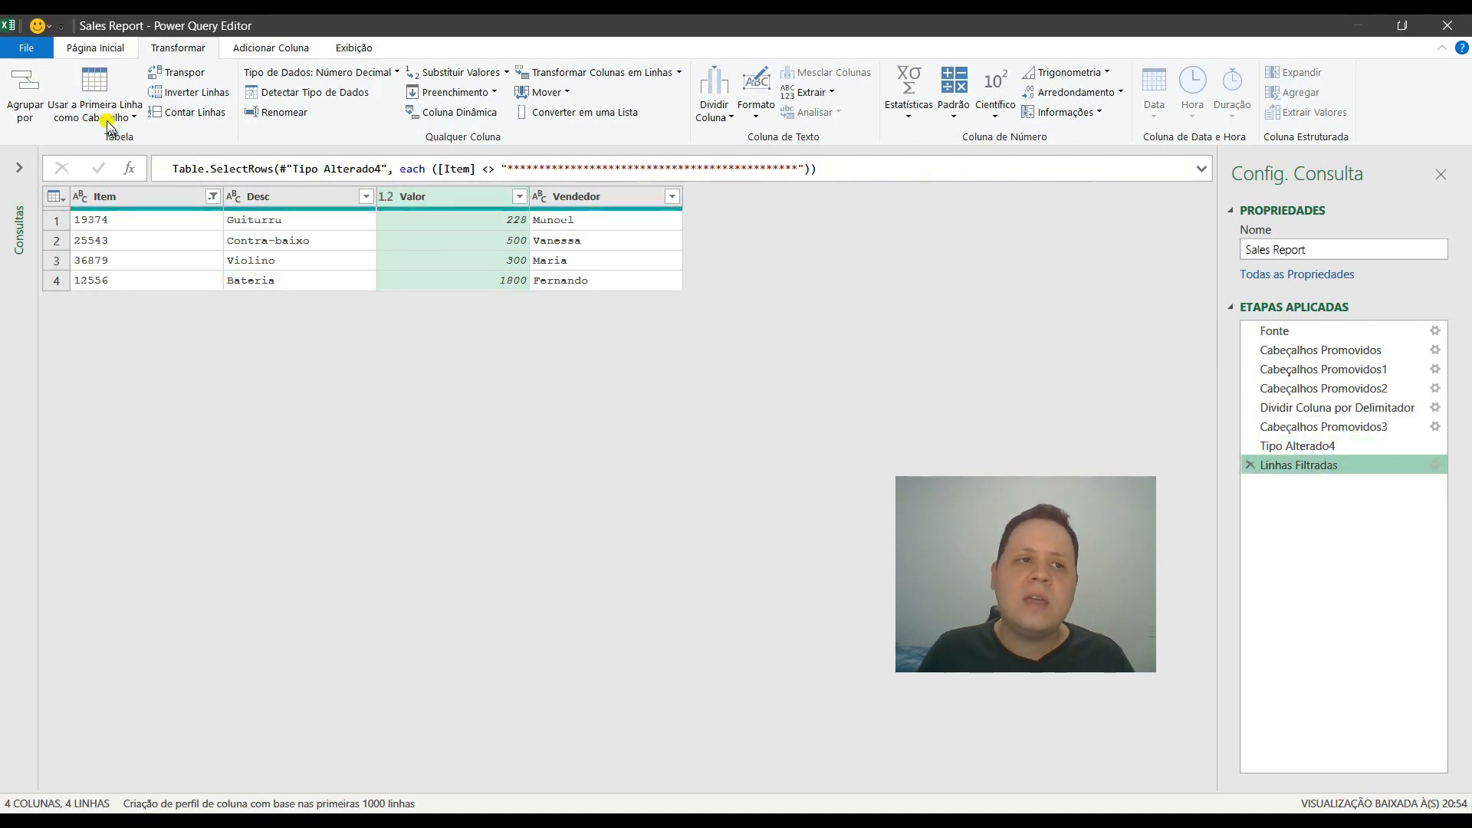
{"action": "left_click", "coordinate": [101, 48]}
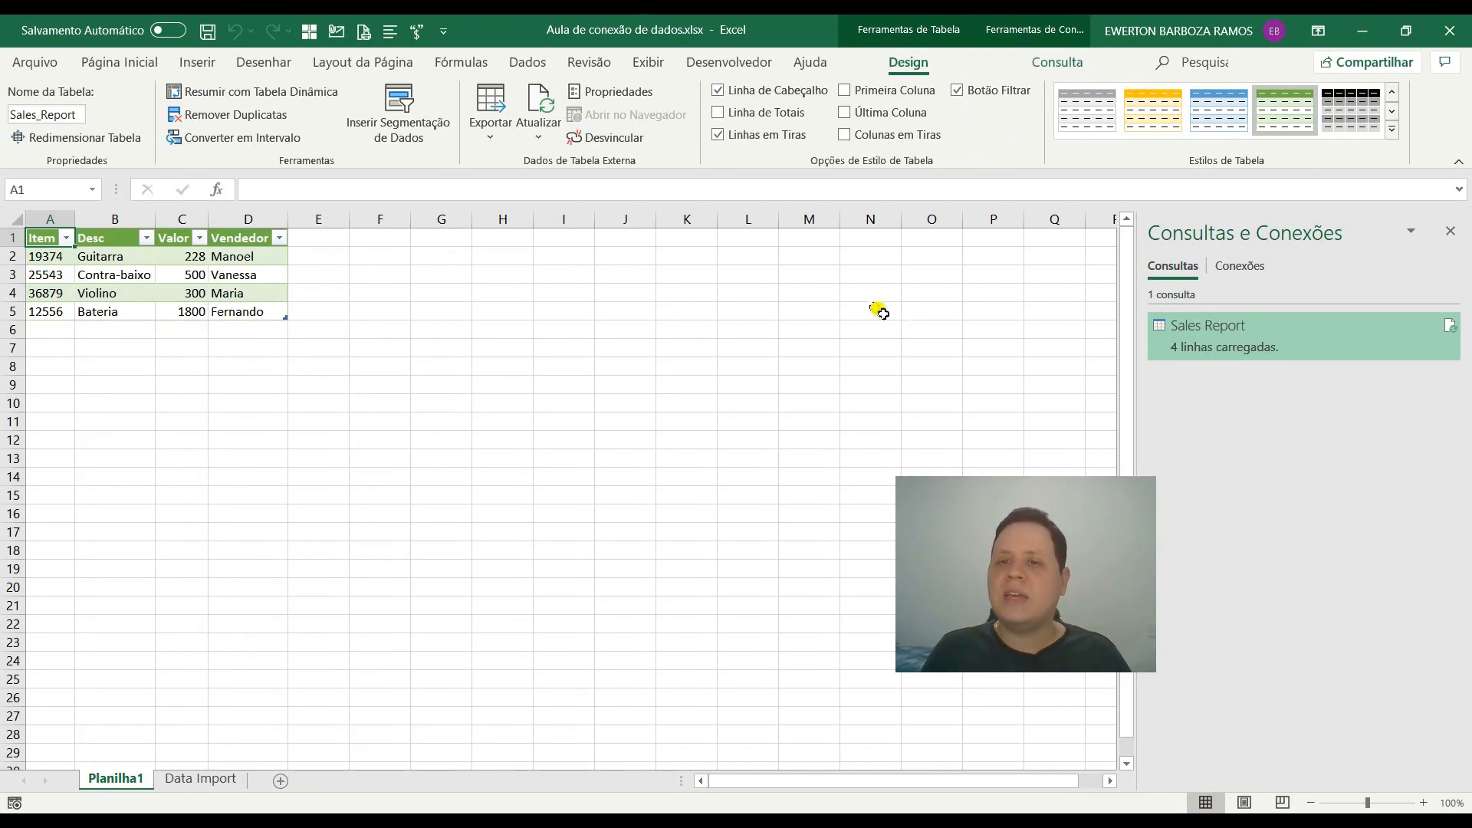
{"action": "left_click", "coordinate": [527, 61]}
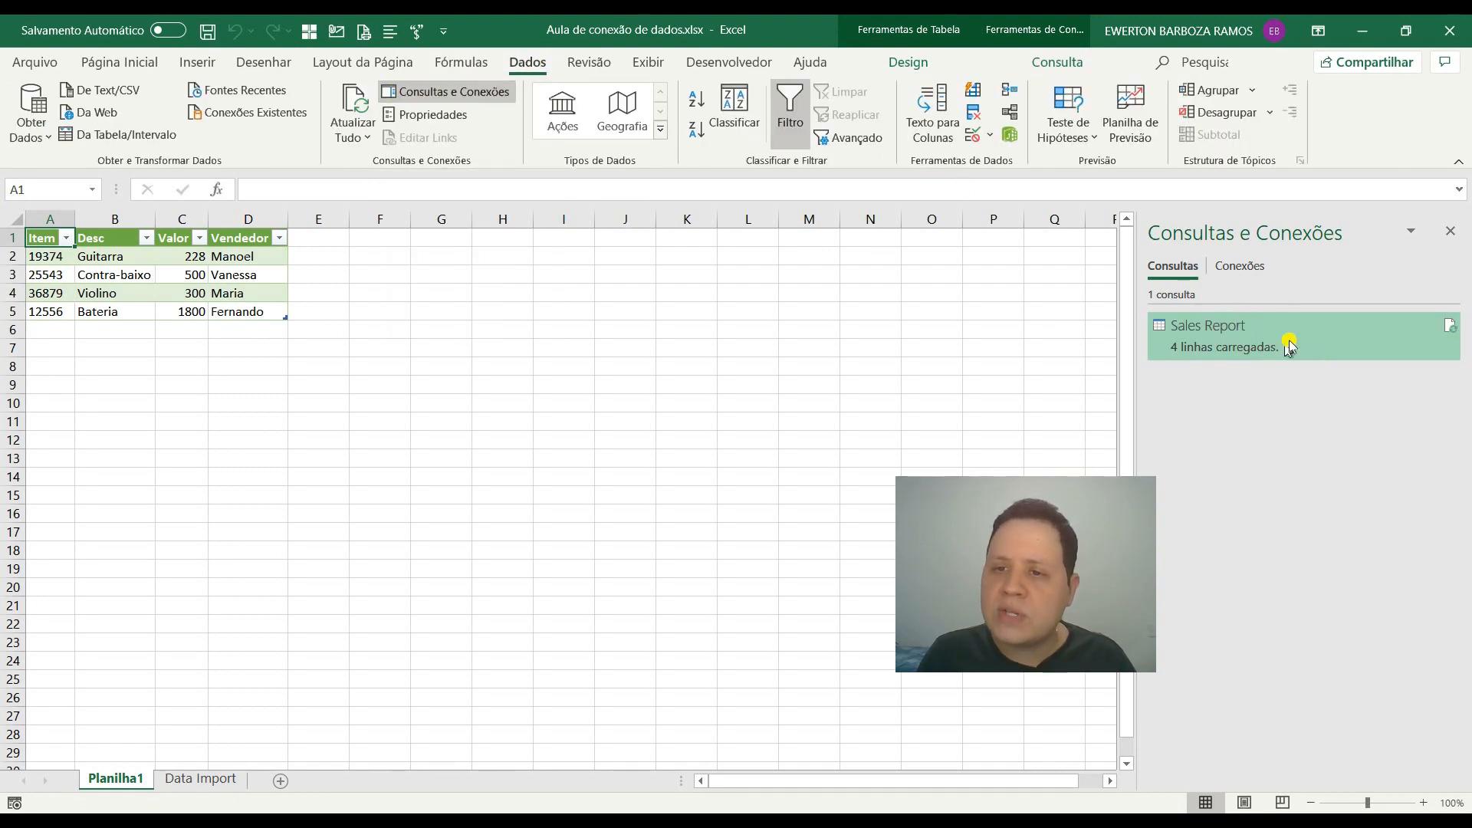
{"action": "mouse_move", "coordinate": [1138, 309]}
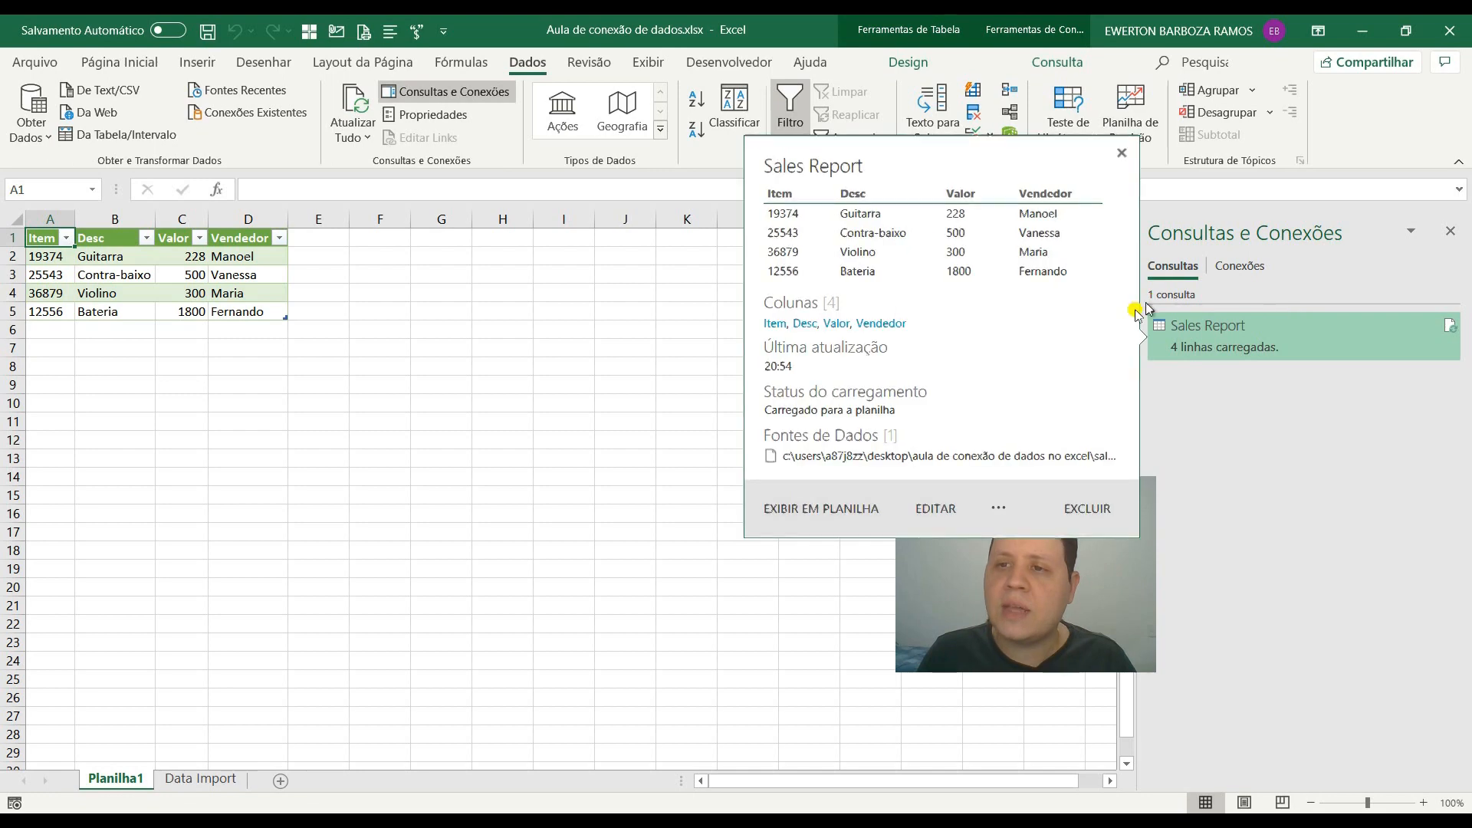
{"action": "left_click", "coordinate": [1449, 327]}
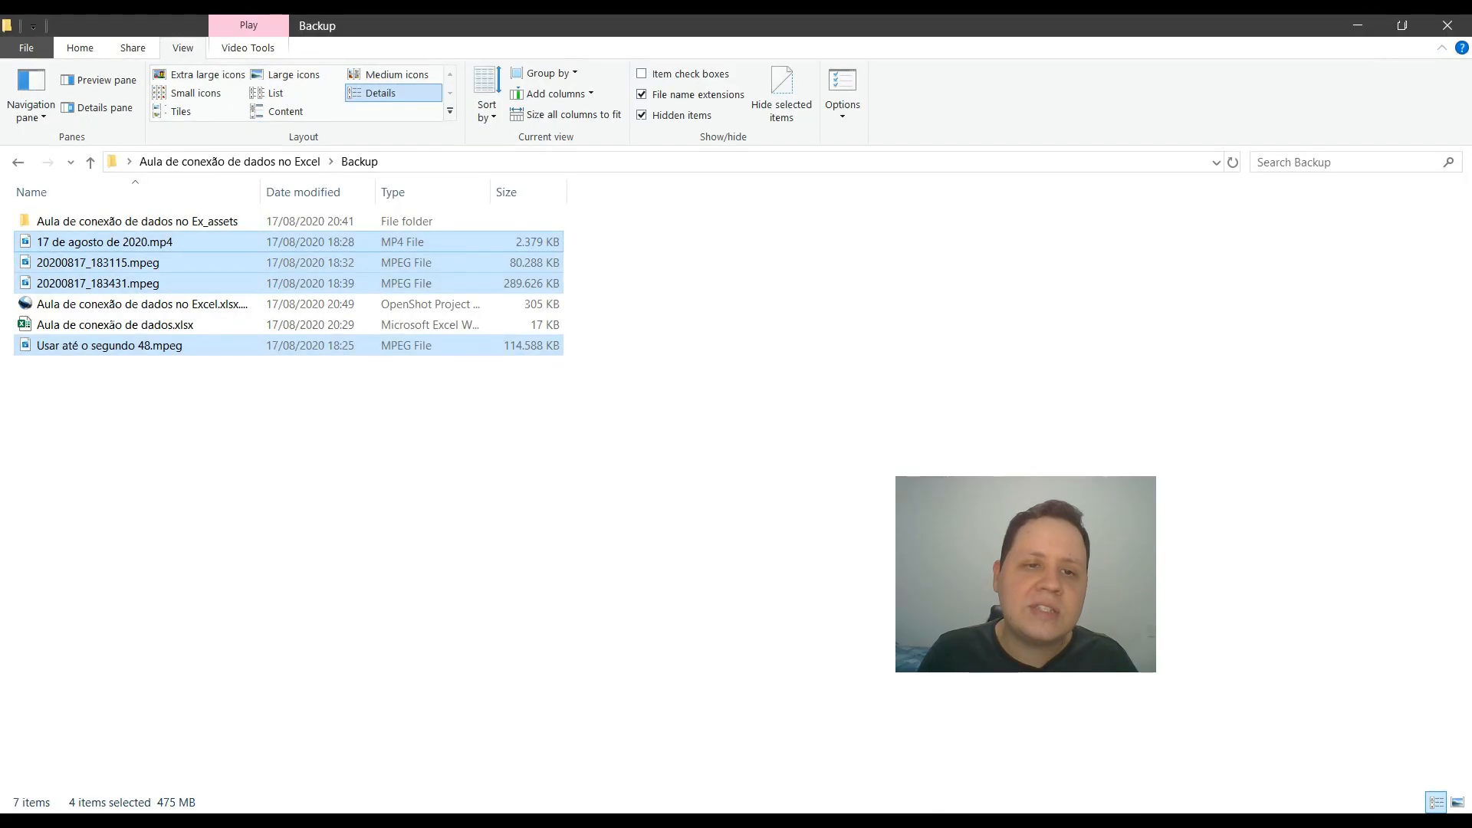
Step: Switch to File Explorer, go up to the Aula de conexão de dados no Excel folder and open Sales Report.txt in Notepad
{"action": "key", "text": "alt+Up"}
{"action": "left_click", "coordinate": [1063, 381]}
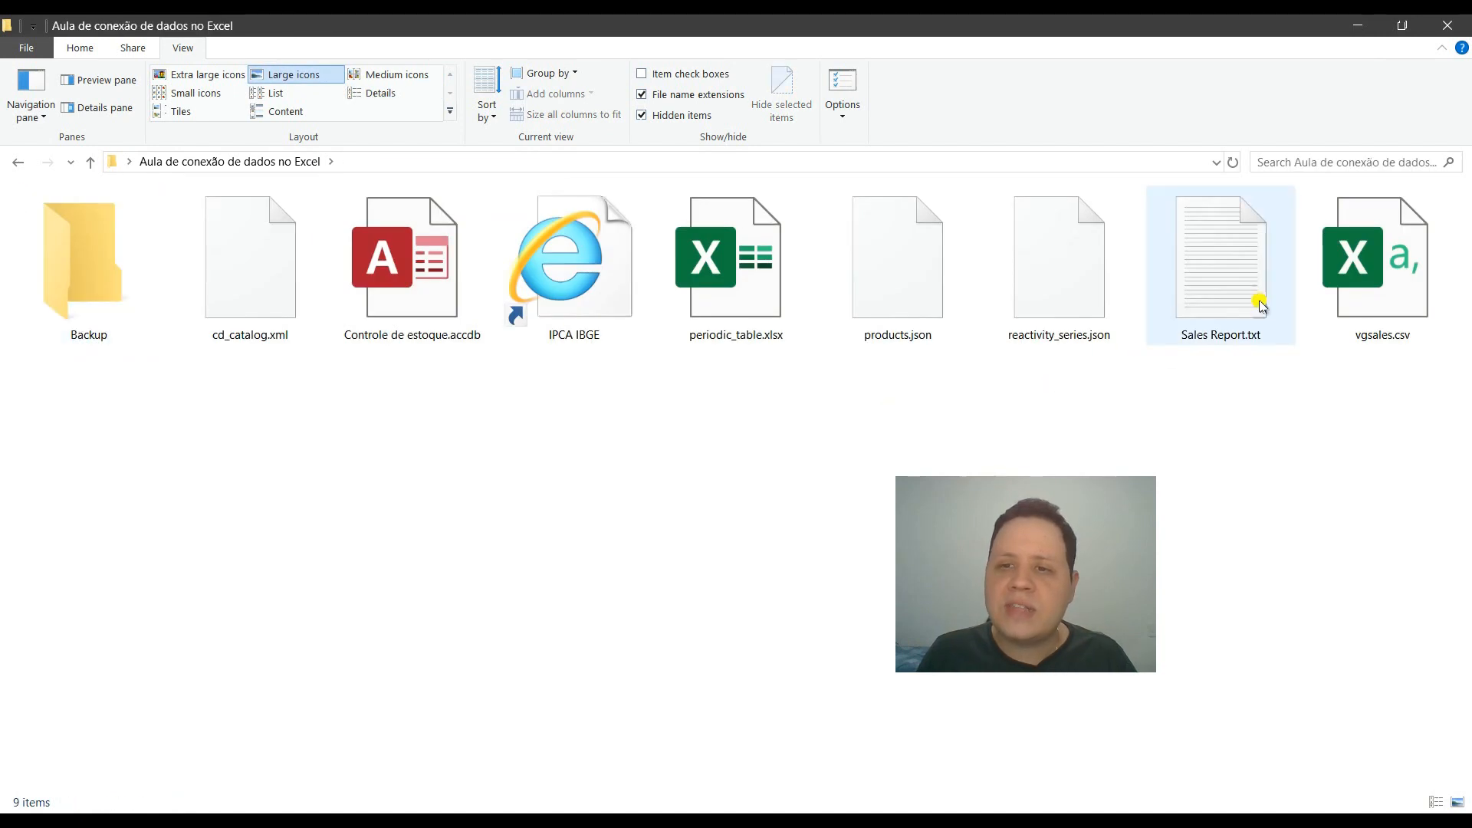
{"action": "left_click", "coordinate": [1245, 276]}
{"action": "double_click", "coordinate": [1247, 281]}
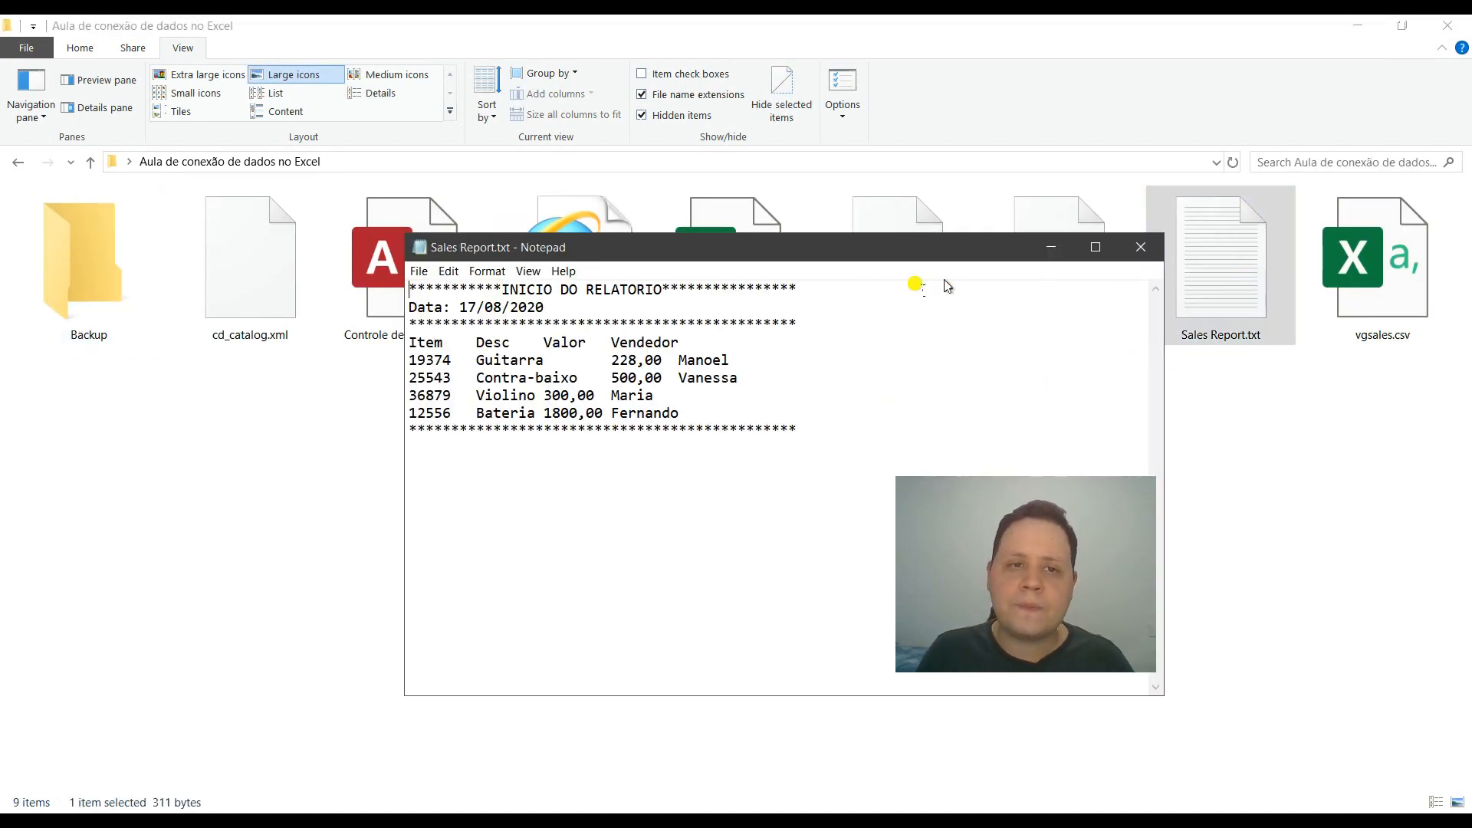
Step: Add a tab-separated row with 353535, Flauta, 50 and Teste below the Bateria row in the report
{"action": "left_click", "coordinate": [695, 414]}
{"action": "key", "text": "Return"}
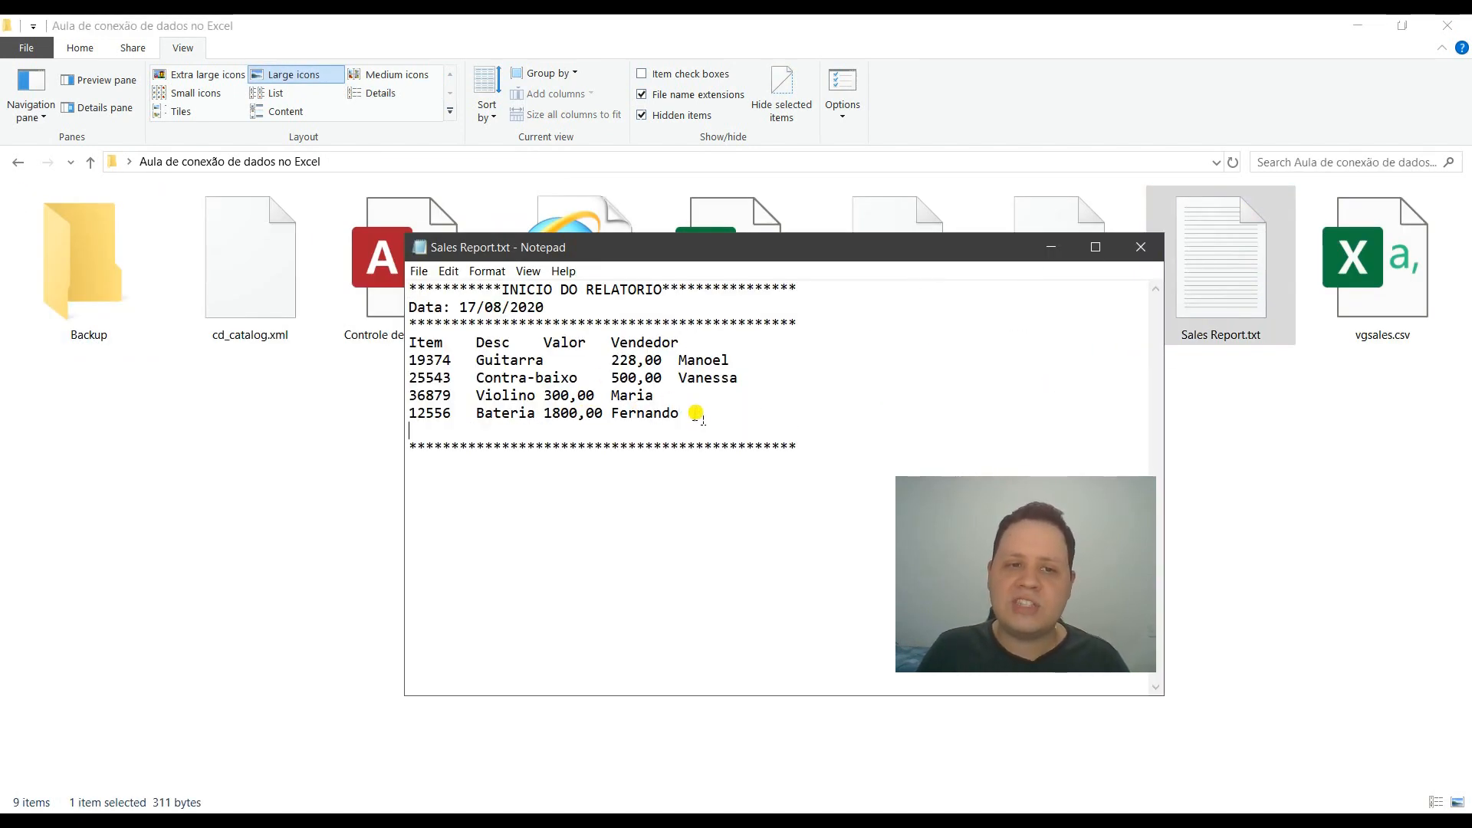
{"action": "left_click", "coordinate": [698, 404]}
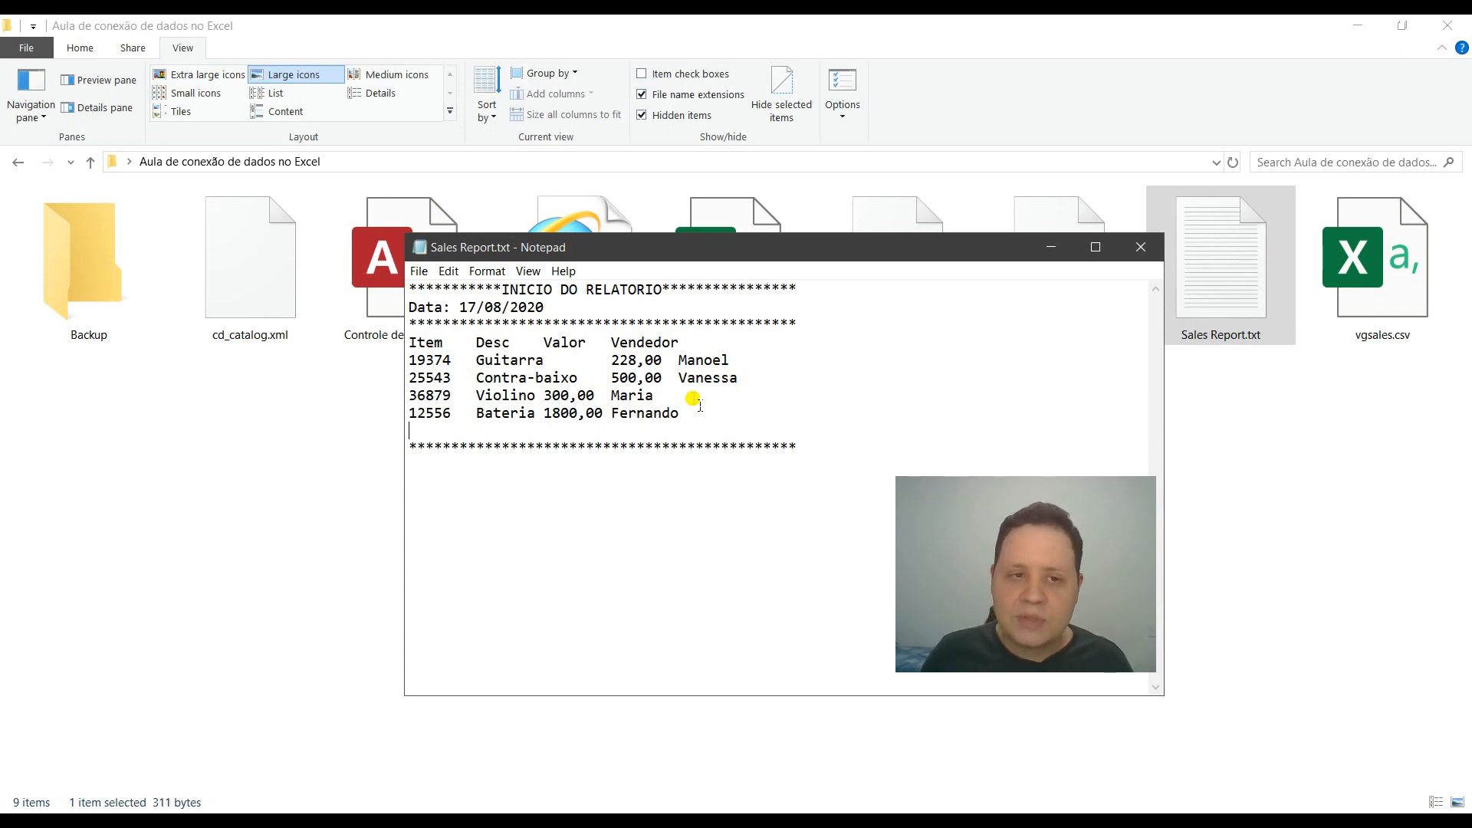
{"action": "type", "text": "353535"}
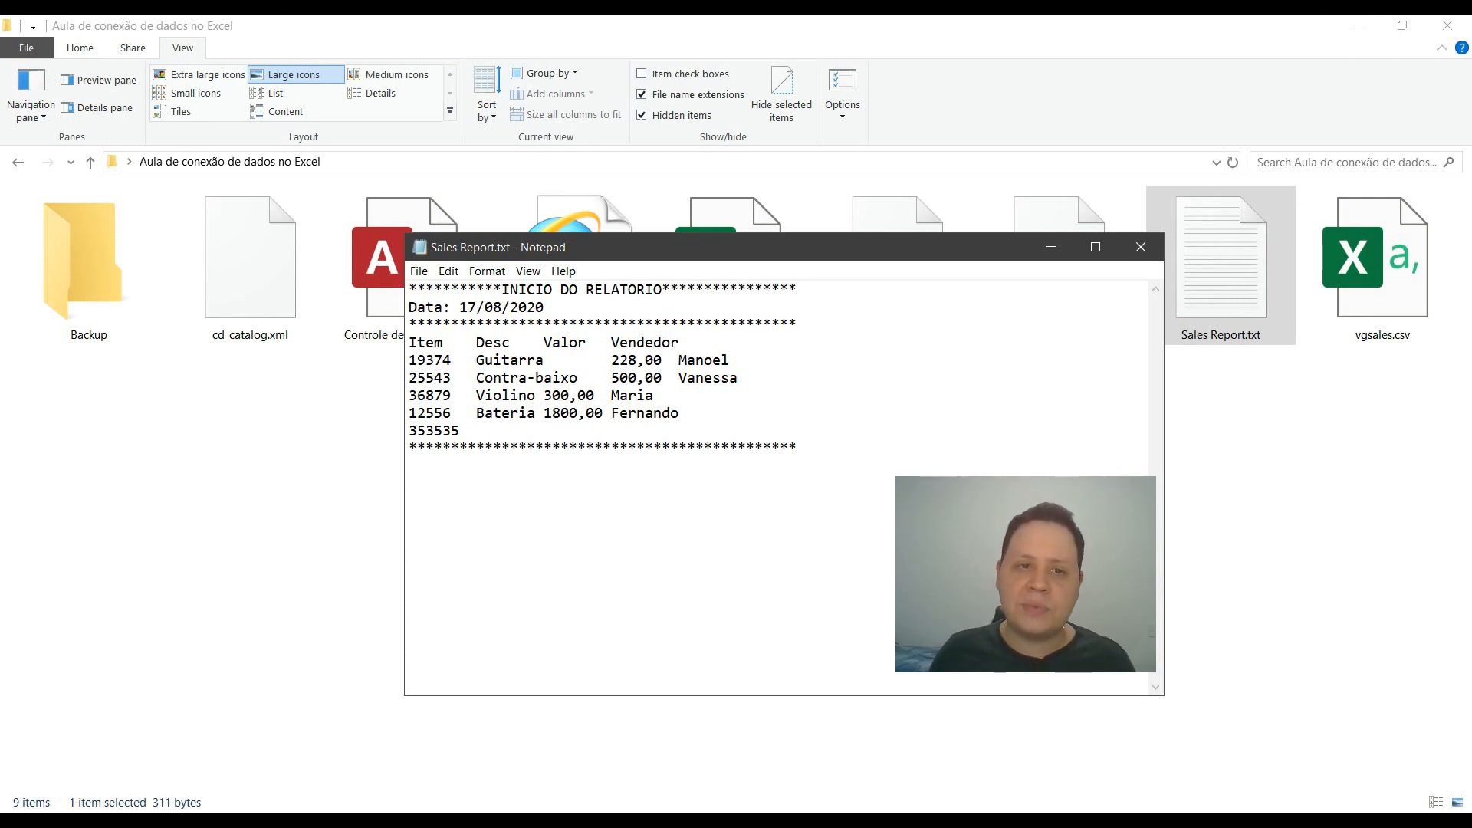
{"action": "key", "text": "Tab"}
{"action": "type", "text": "F"}
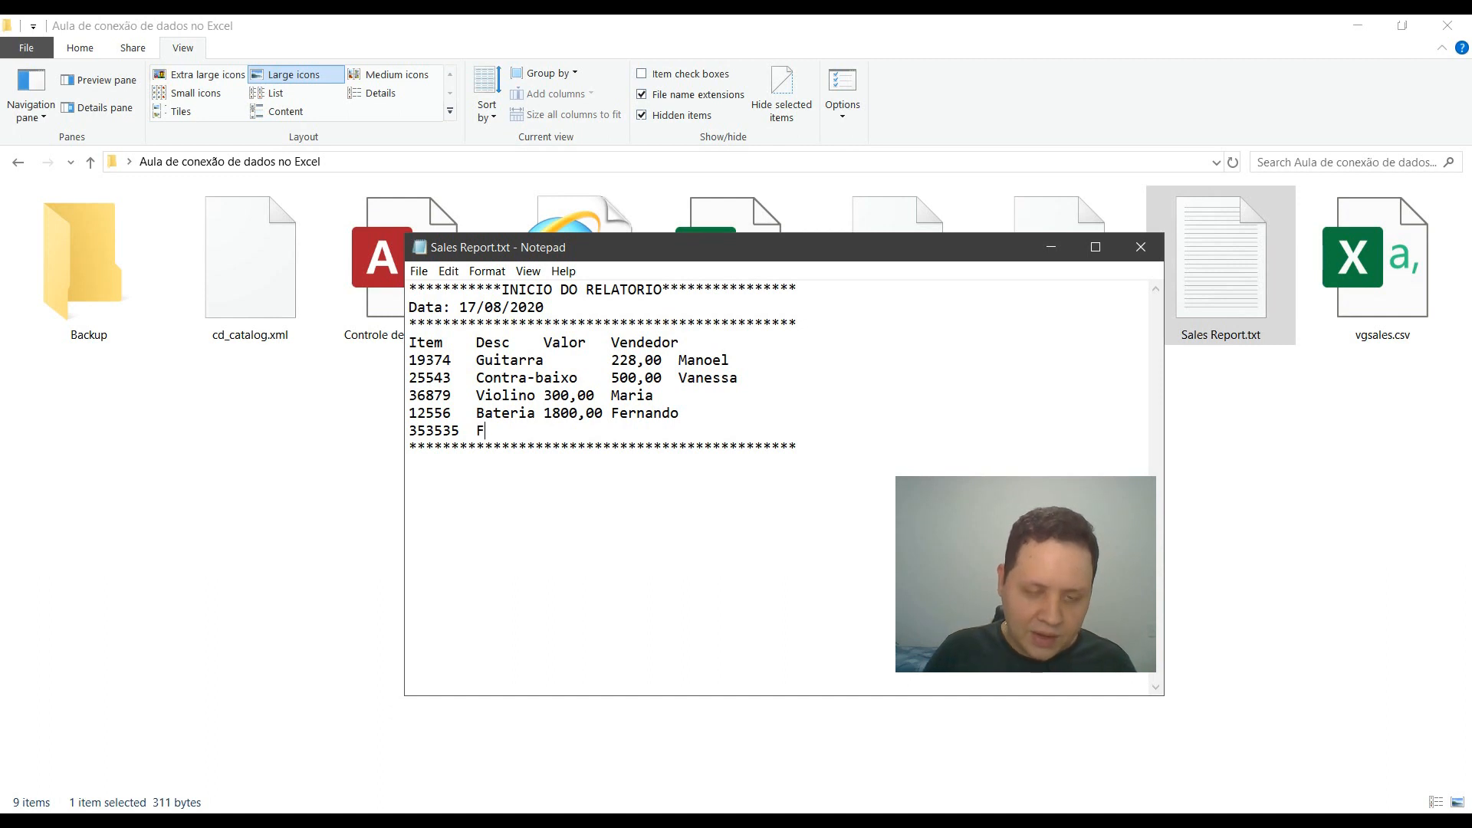
{"action": "type", "text": "lauta"}
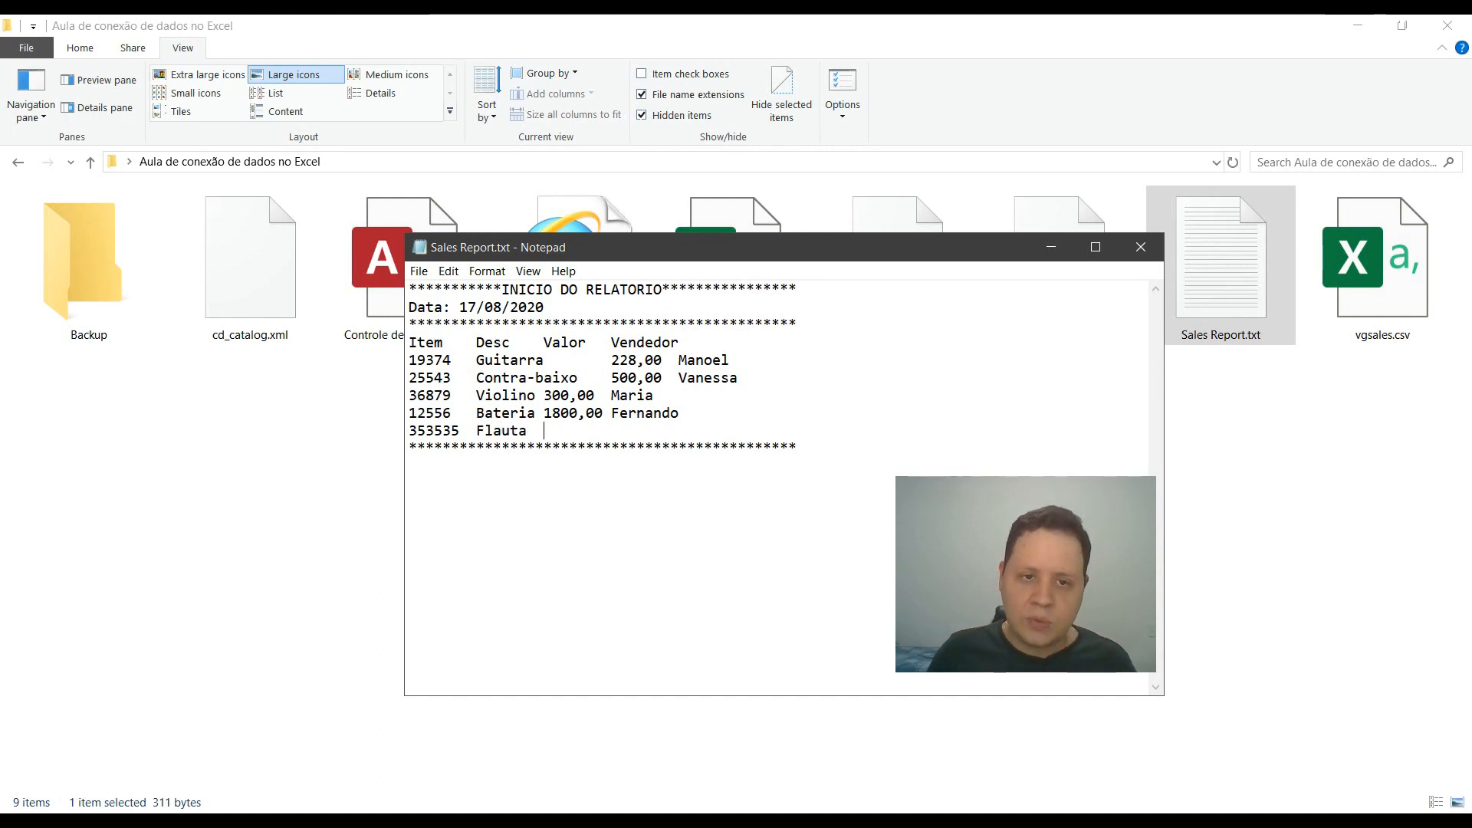
{"action": "key", "text": "Tab"}
{"action": "type", "text": "50"}
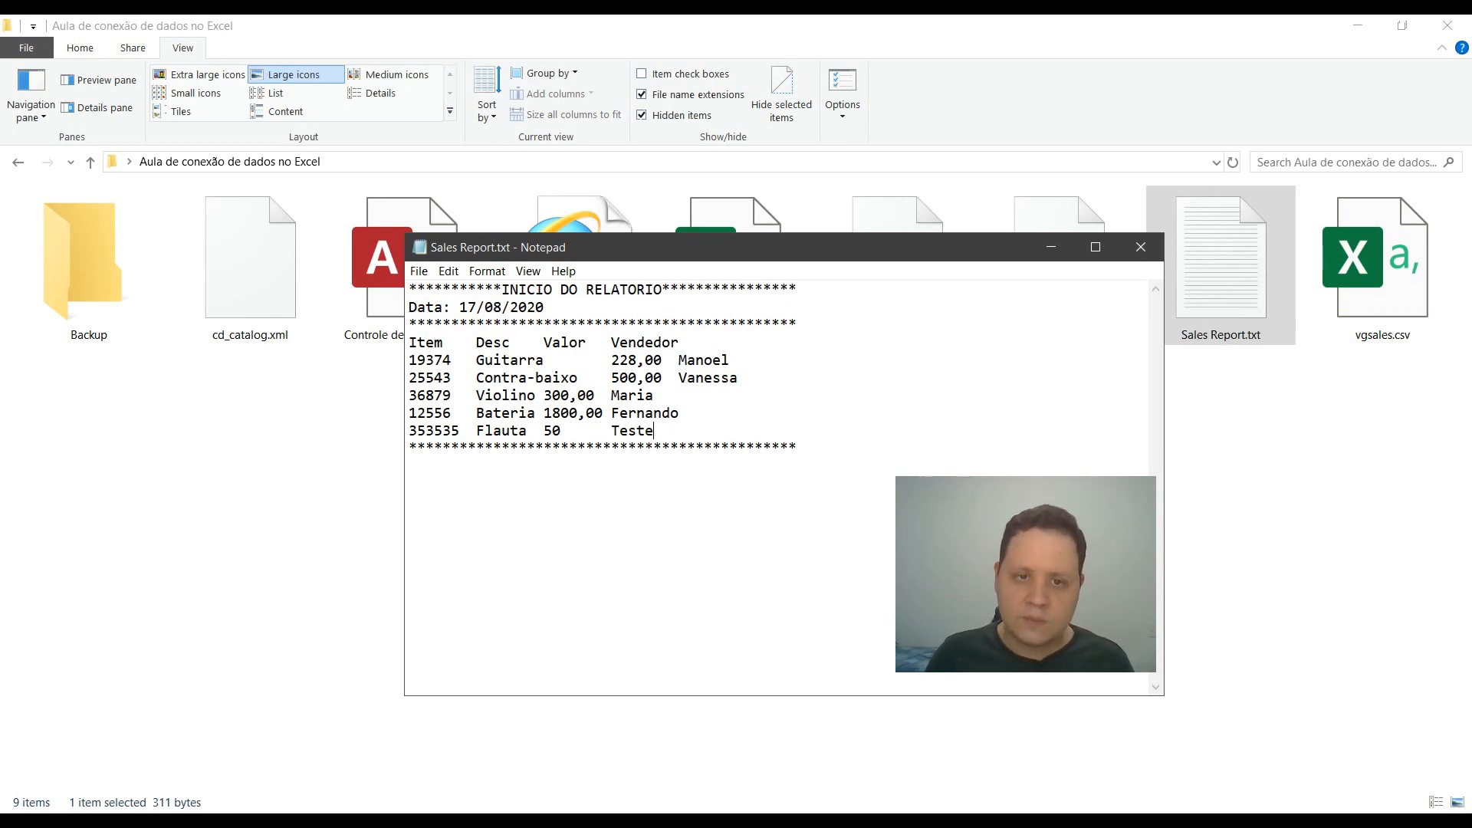
Step: Save Sales Report.txt under its existing name and close Notepad
{"action": "left_click", "coordinate": [419, 271]}
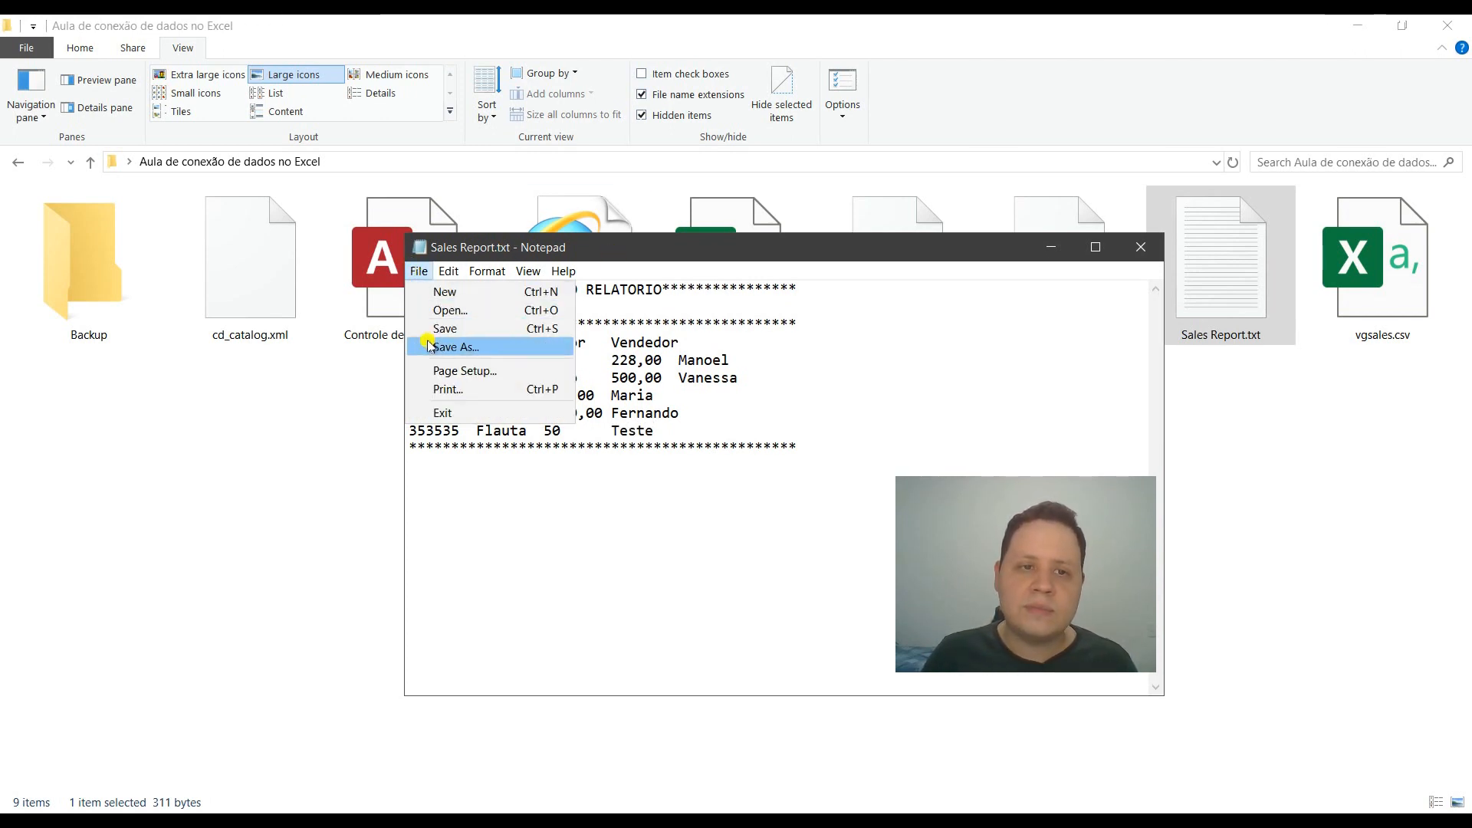
{"action": "left_click", "coordinate": [445, 329]}
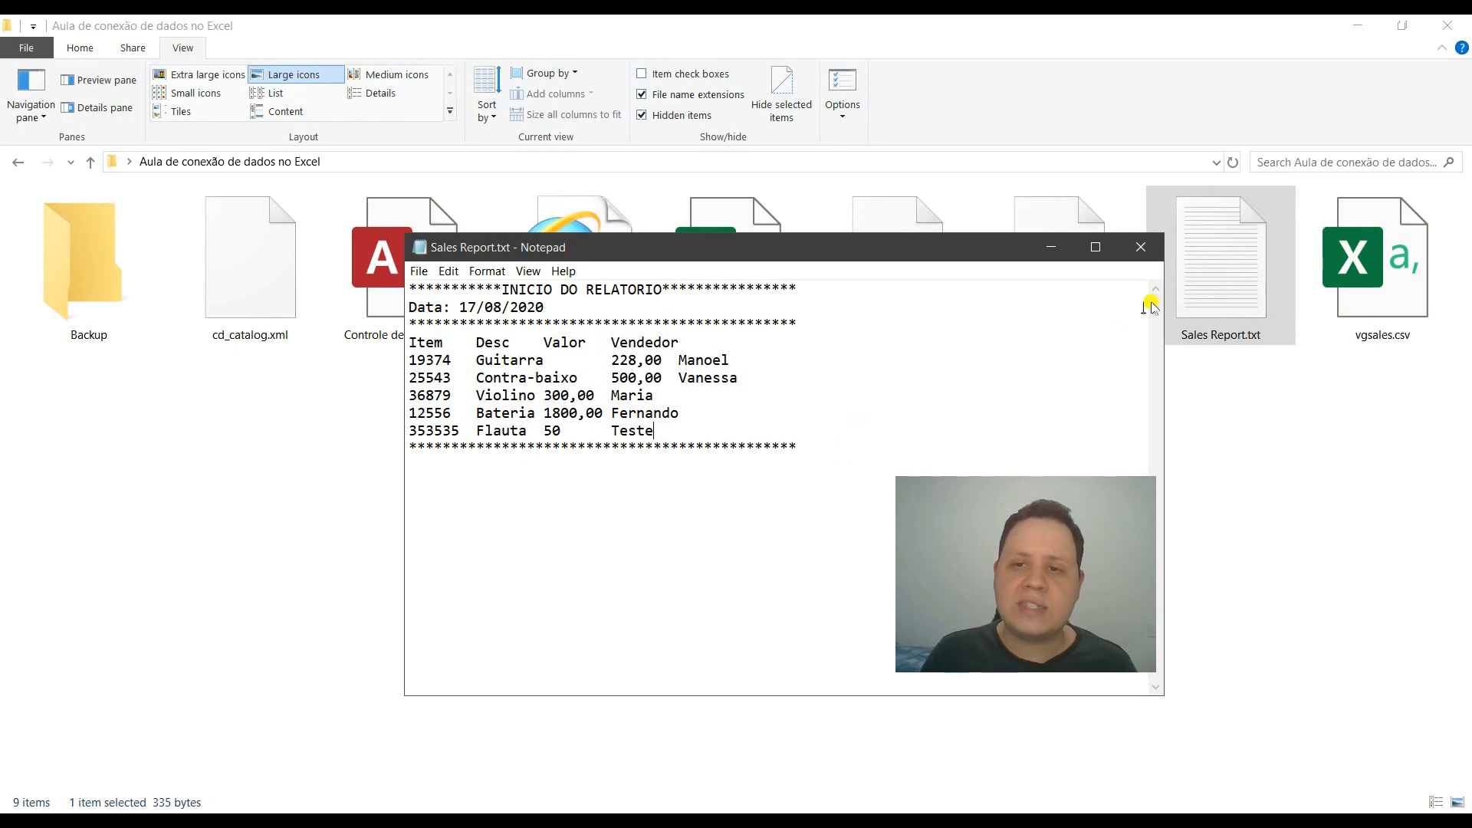
{"action": "left_click", "coordinate": [1141, 247]}
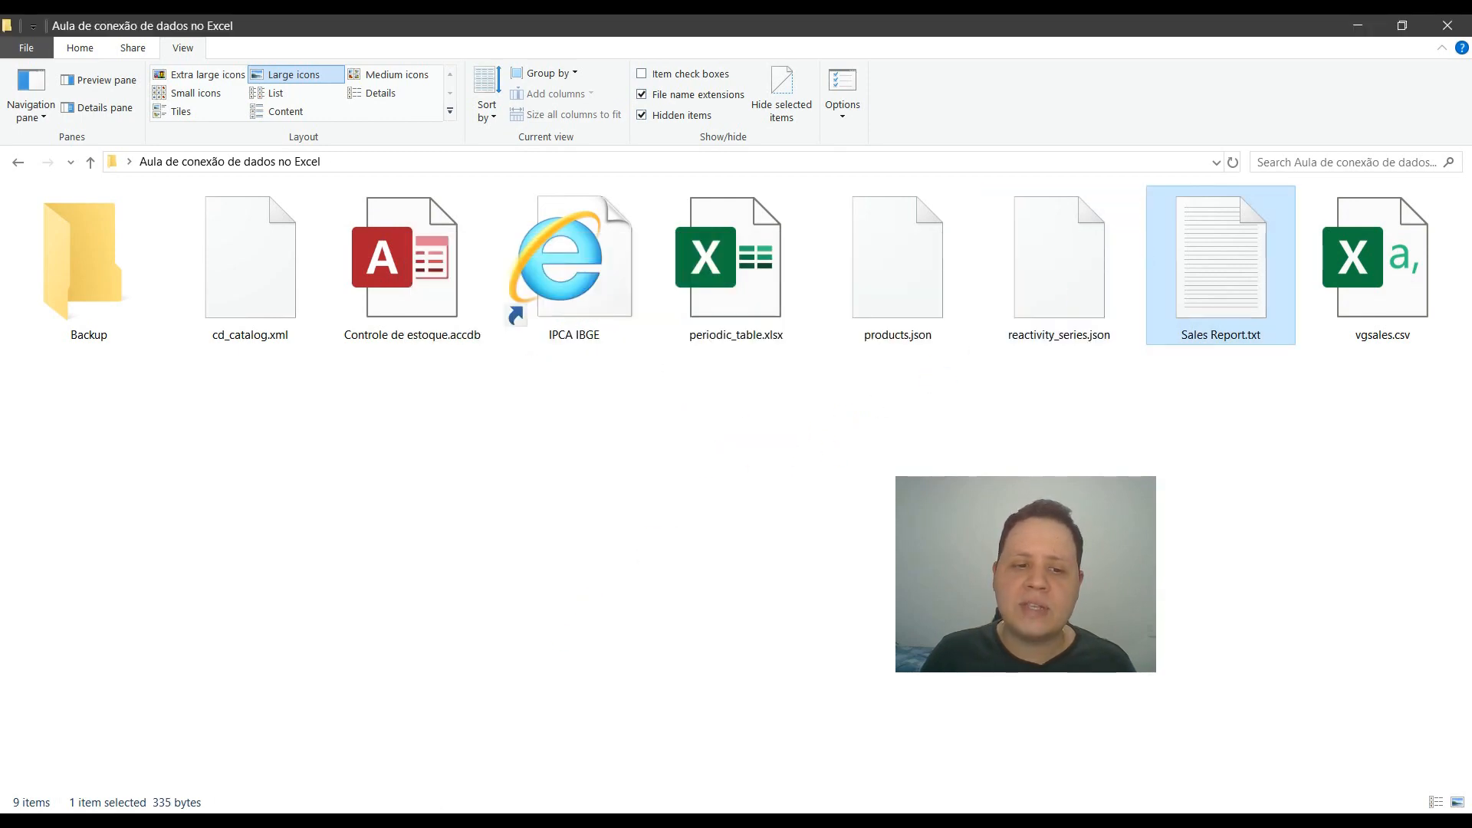
Step: Switch back to Excel, refresh all data connections and check the Flauta row in the Sales Report table
{"action": "left_click", "coordinate": [458, 821]}
{"action": "left_click", "coordinate": [355, 87]}
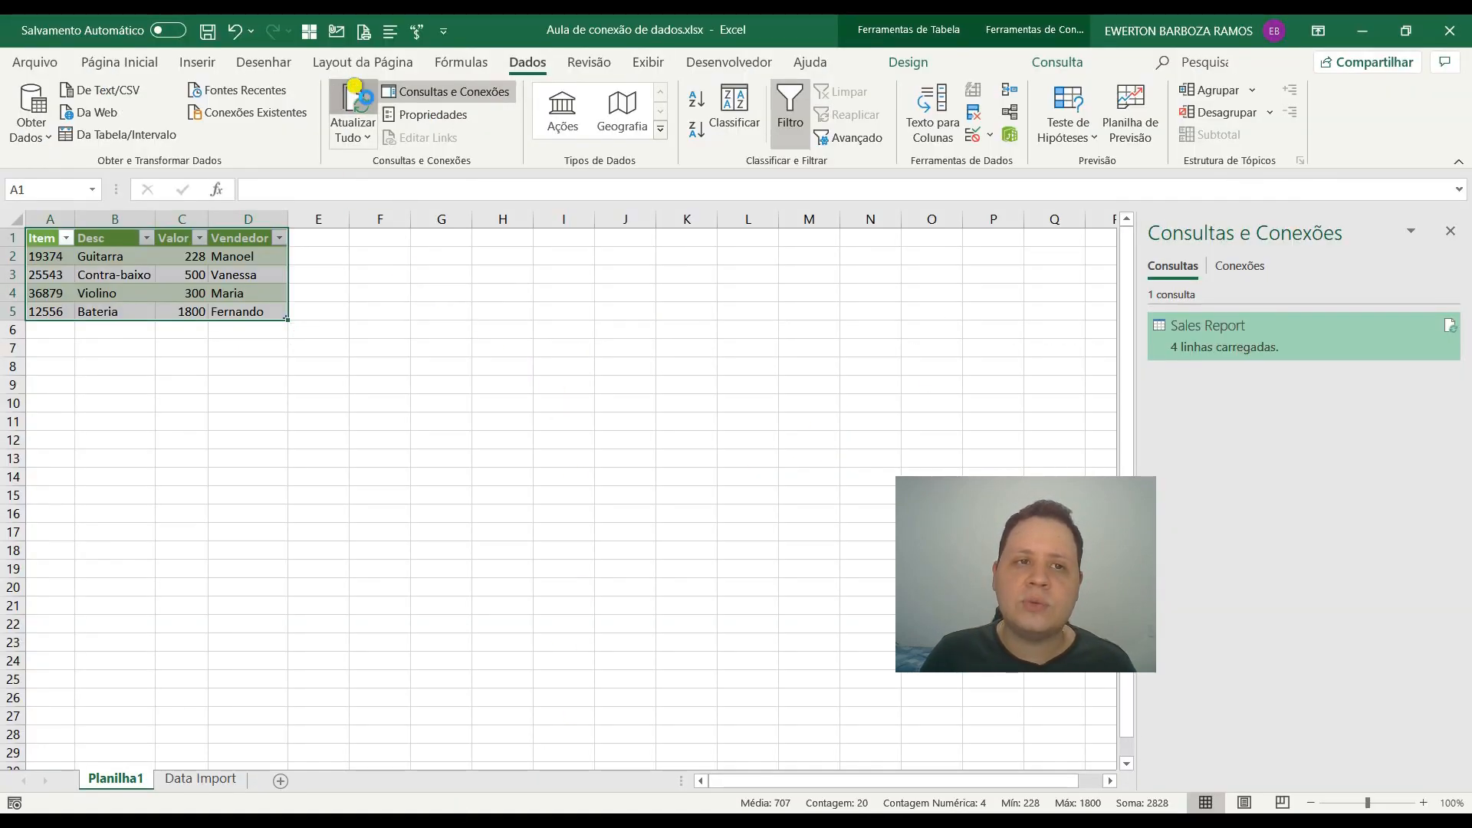
{"action": "left_click", "coordinate": [307, 443]}
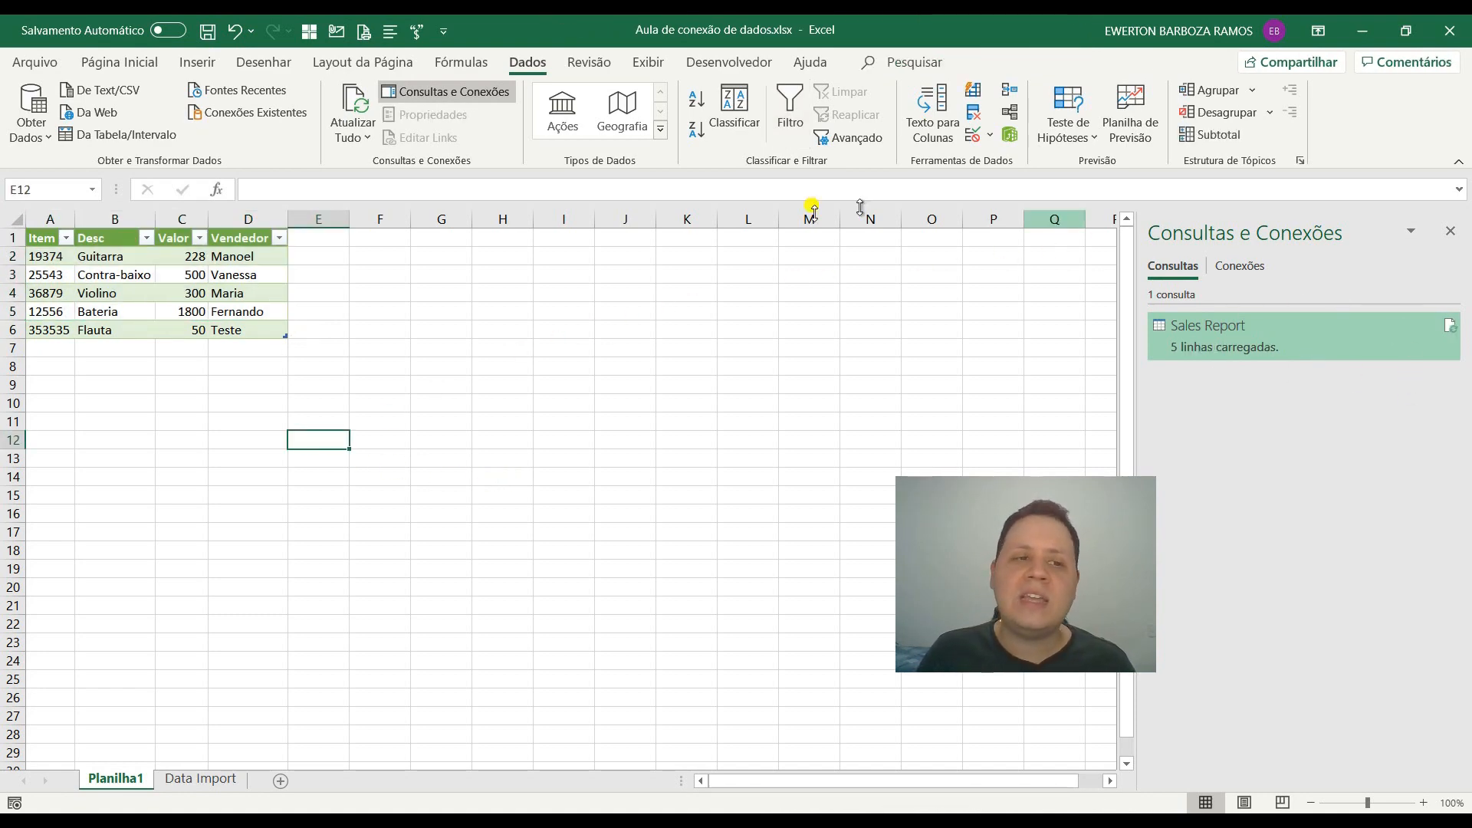
{"action": "left_click_drag", "start_coordinate": [69, 338], "coordinate": [278, 332]}
{"action": "left_click", "coordinate": [285, 407]}
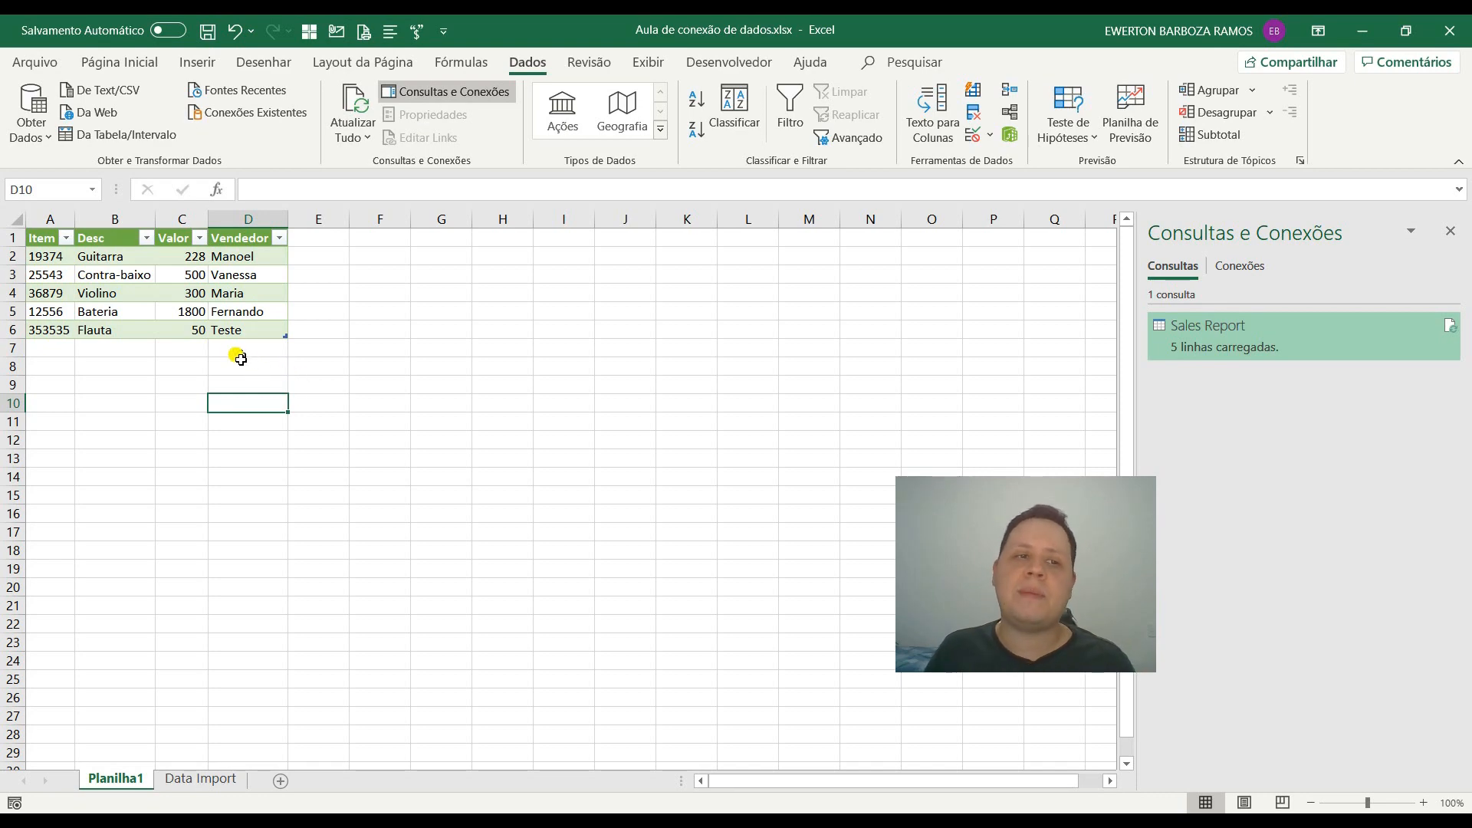
{"action": "left_click", "coordinate": [230, 329]}
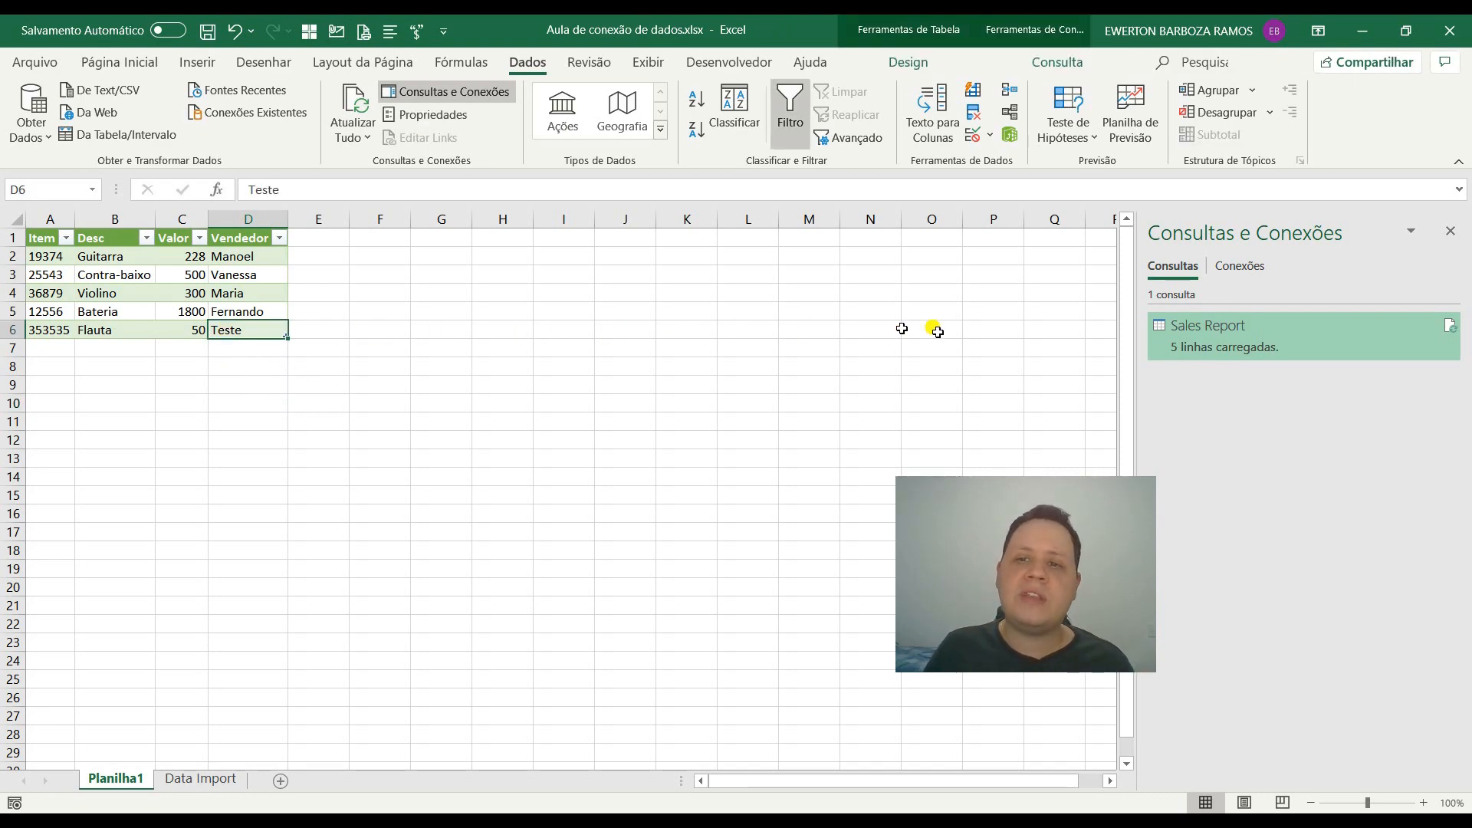
{"action": "right_click", "coordinate": [1231, 347]}
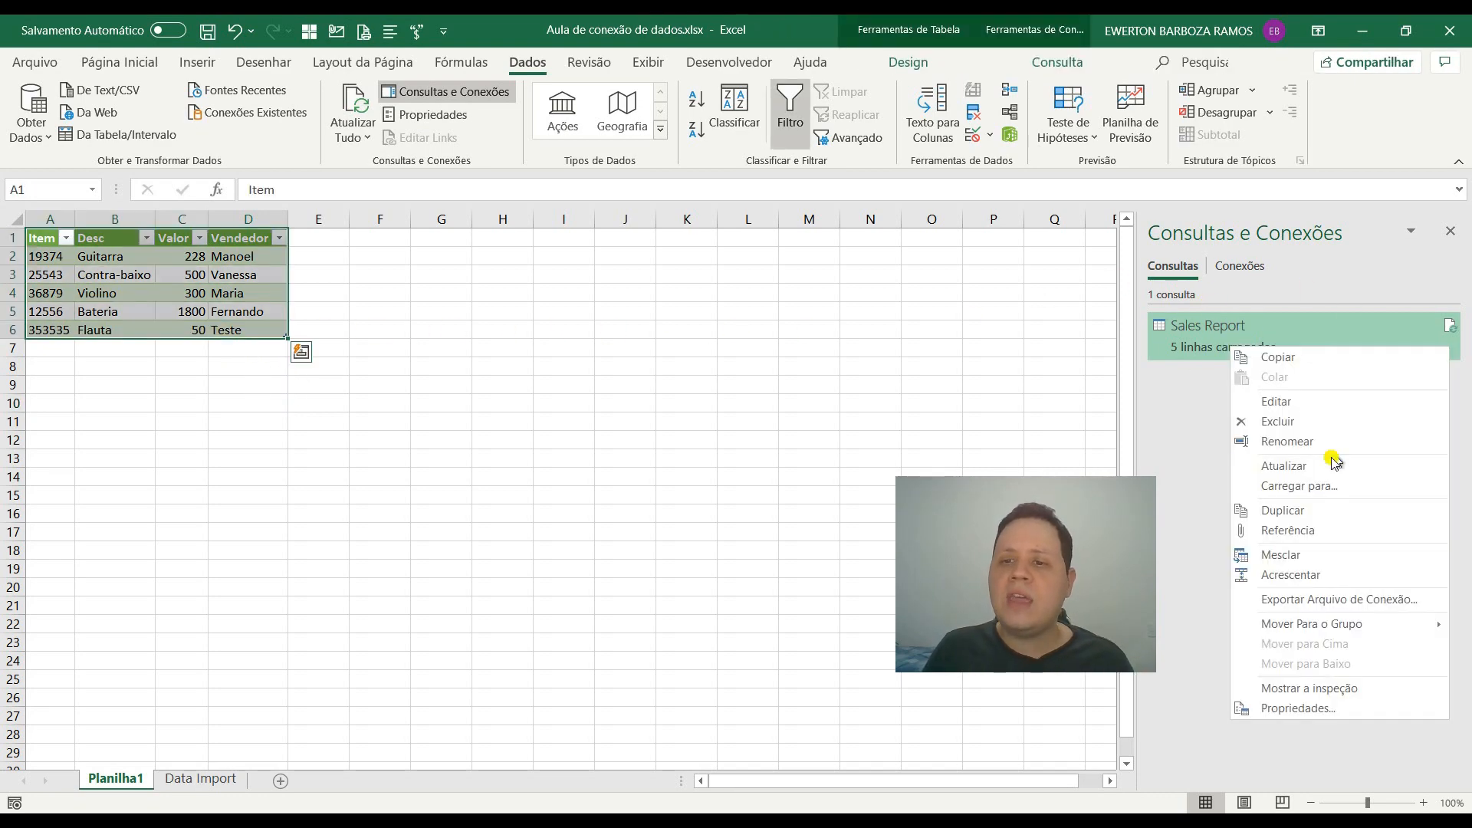
{"action": "left_click", "coordinate": [1325, 489]}
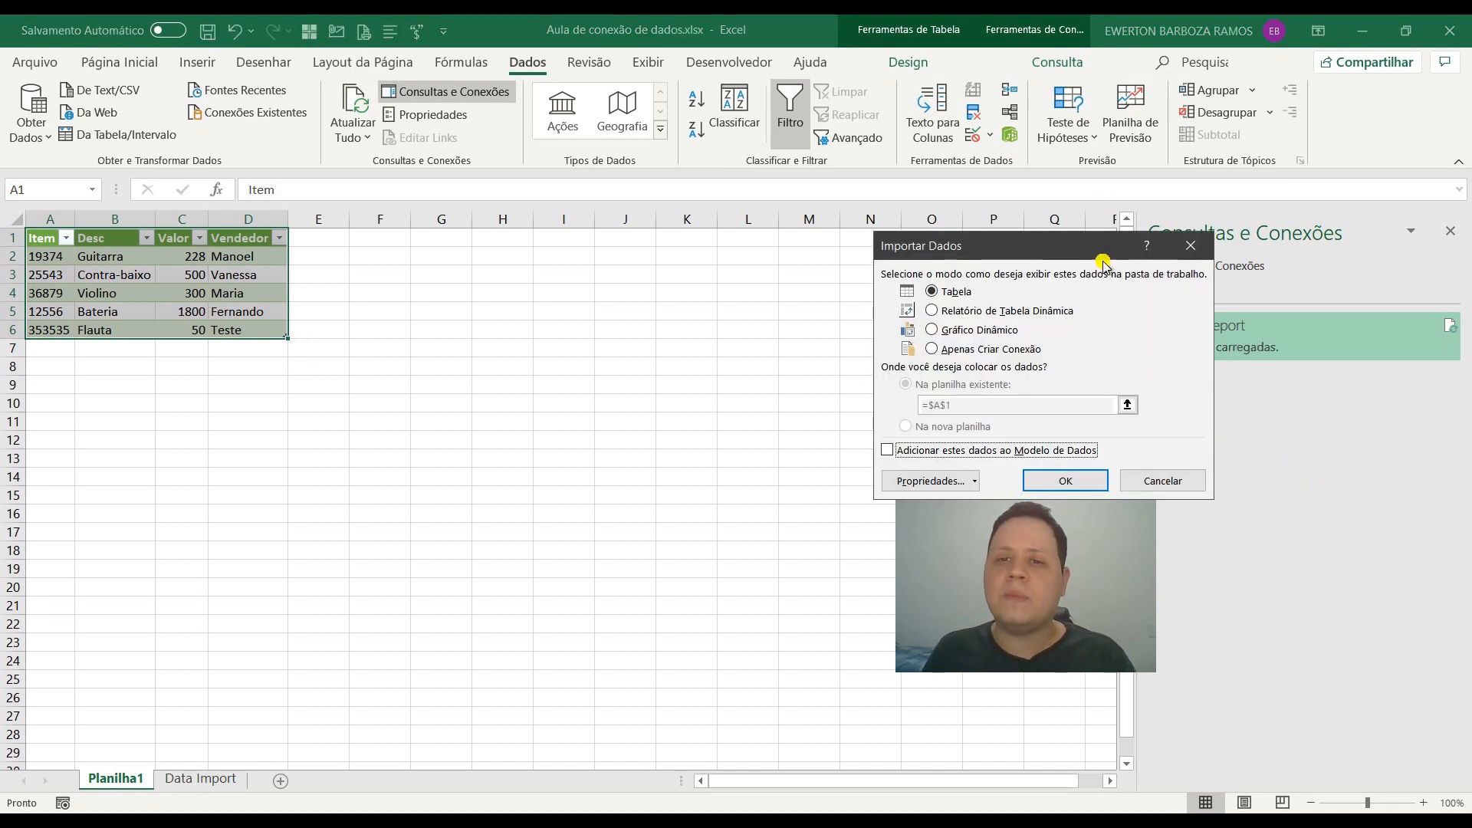
{"action": "left_click", "coordinate": [995, 312]}
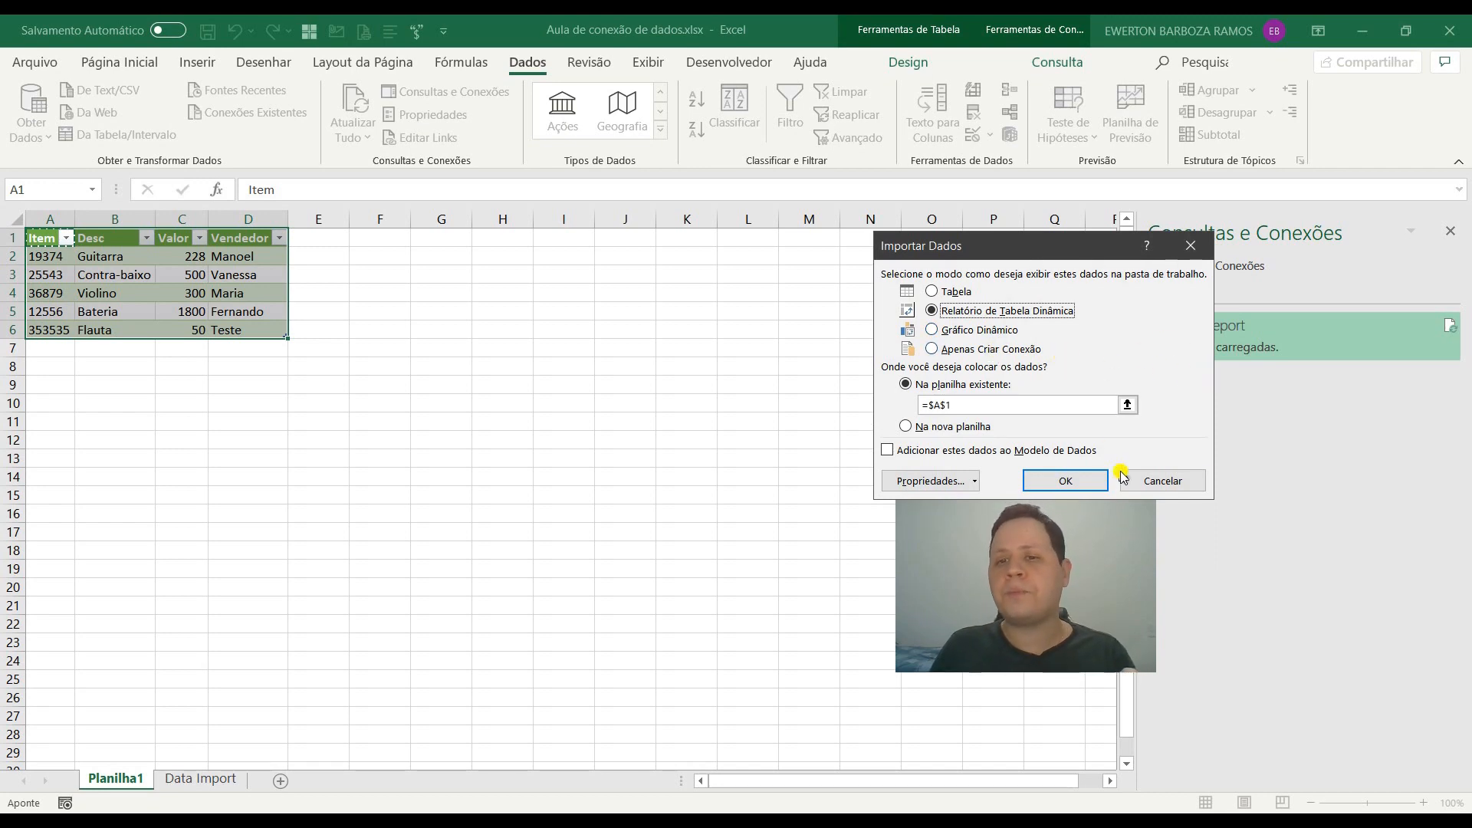
{"action": "left_click", "coordinate": [989, 350]}
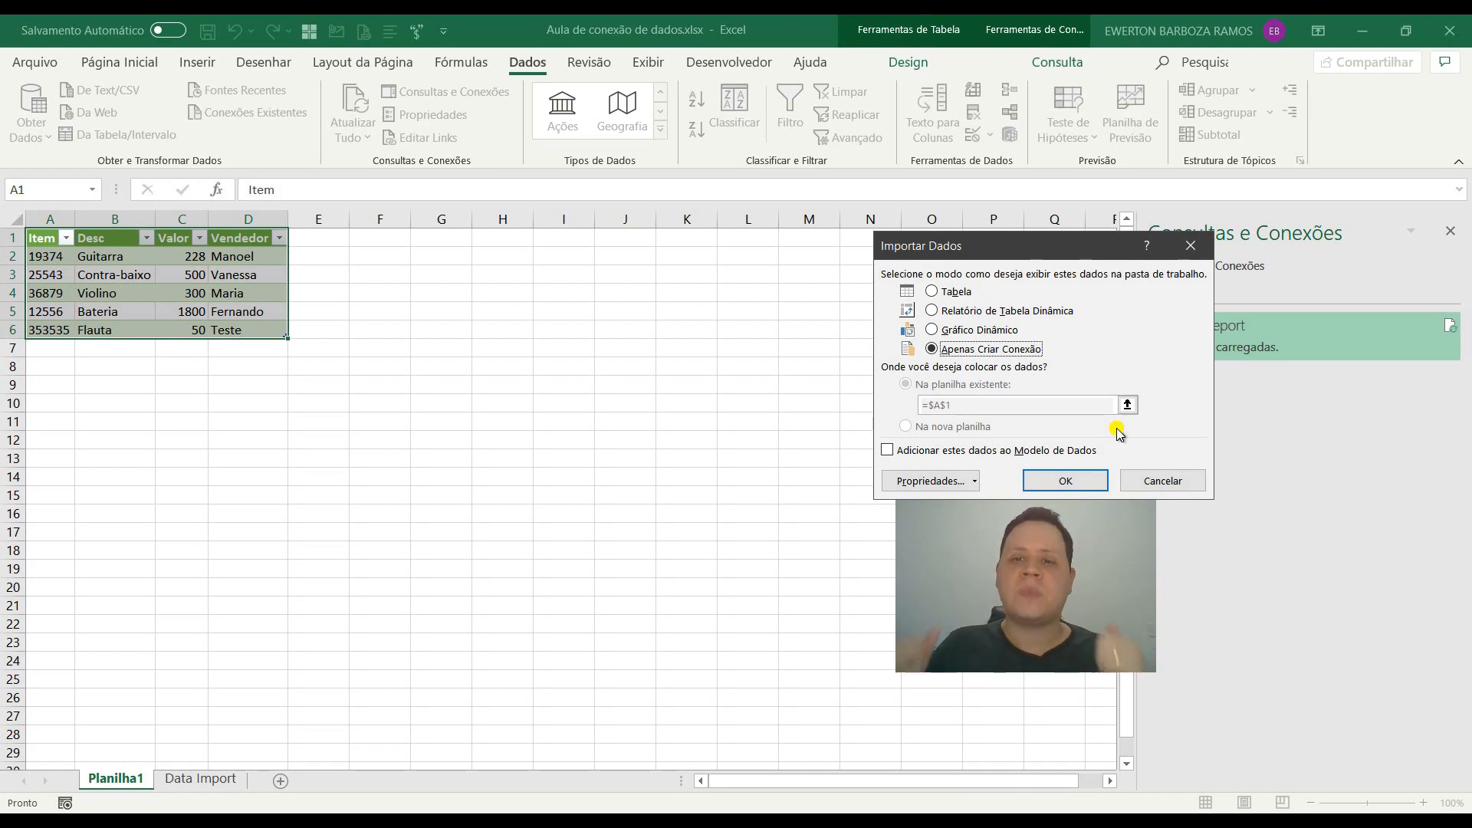
{"action": "left_click", "coordinate": [1163, 481]}
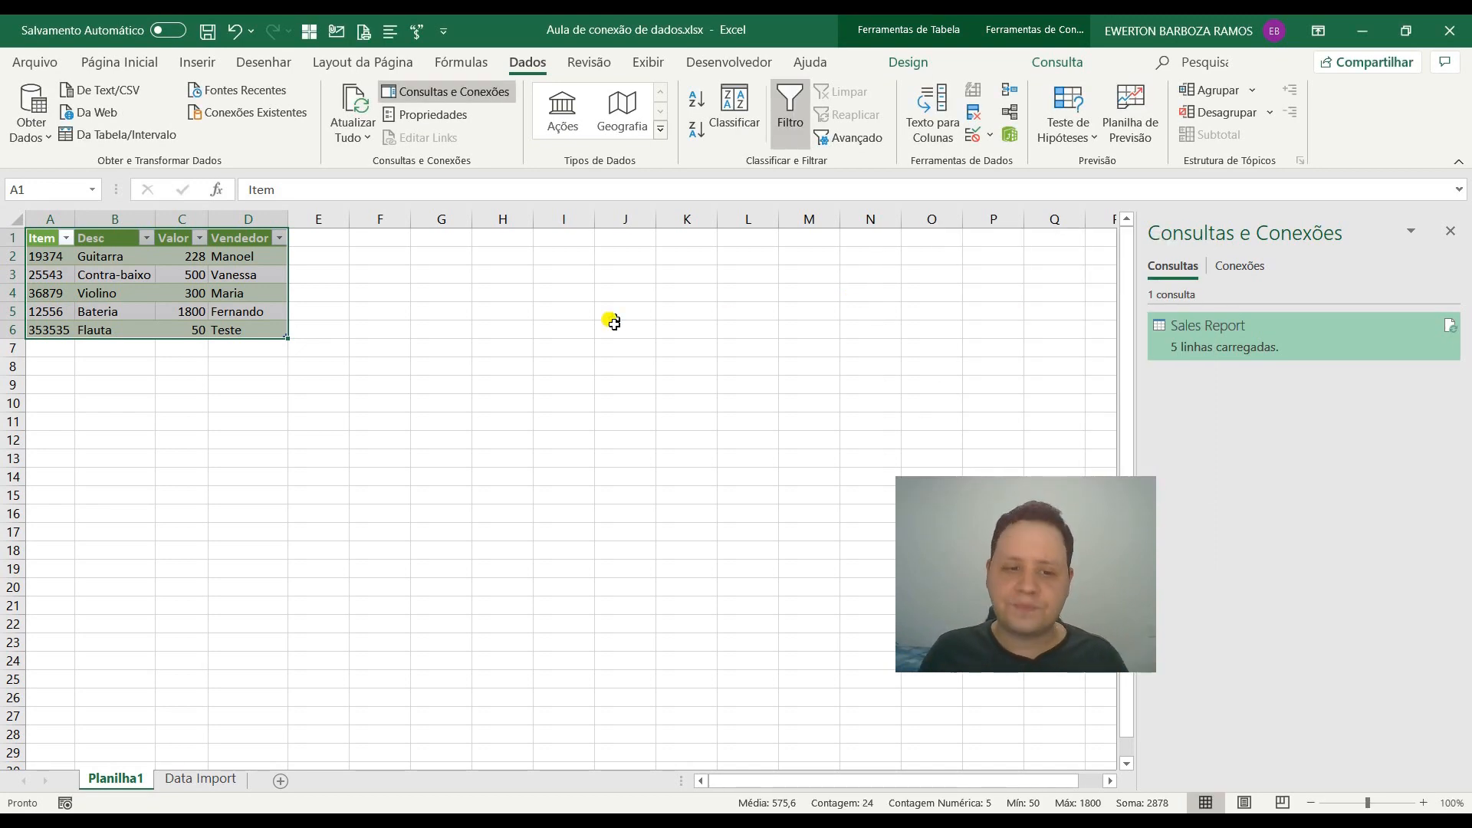
Step: Open vgsales.csv from the lesson folder in Excel, examine its comma-separated header and rows, and close it
{"action": "left_click", "coordinate": [135, 820]}
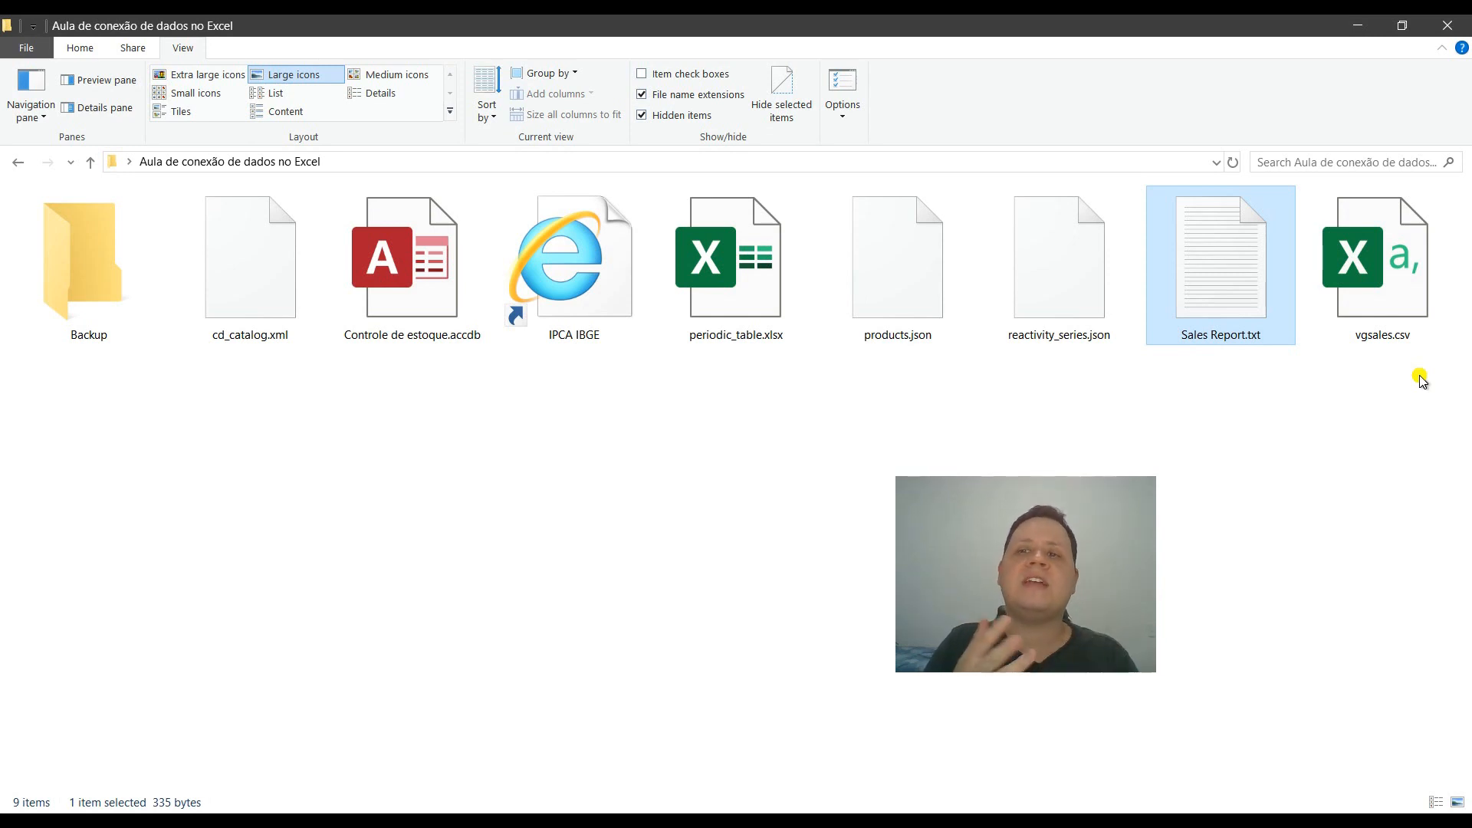
{"action": "double_click", "coordinate": [1387, 270]}
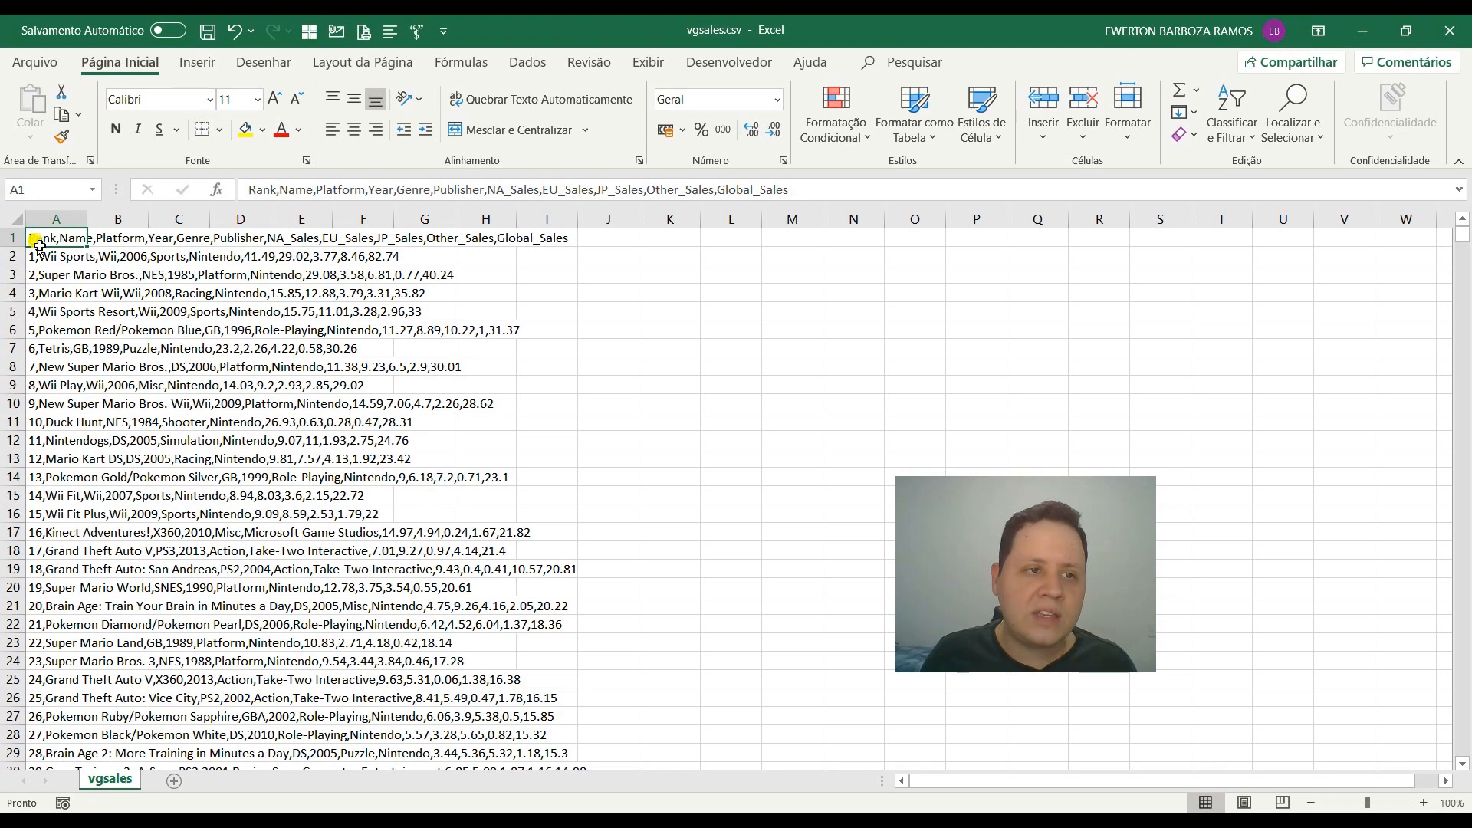
{"action": "left_click_drag", "start_coordinate": [53, 276], "coordinate": [65, 443]}
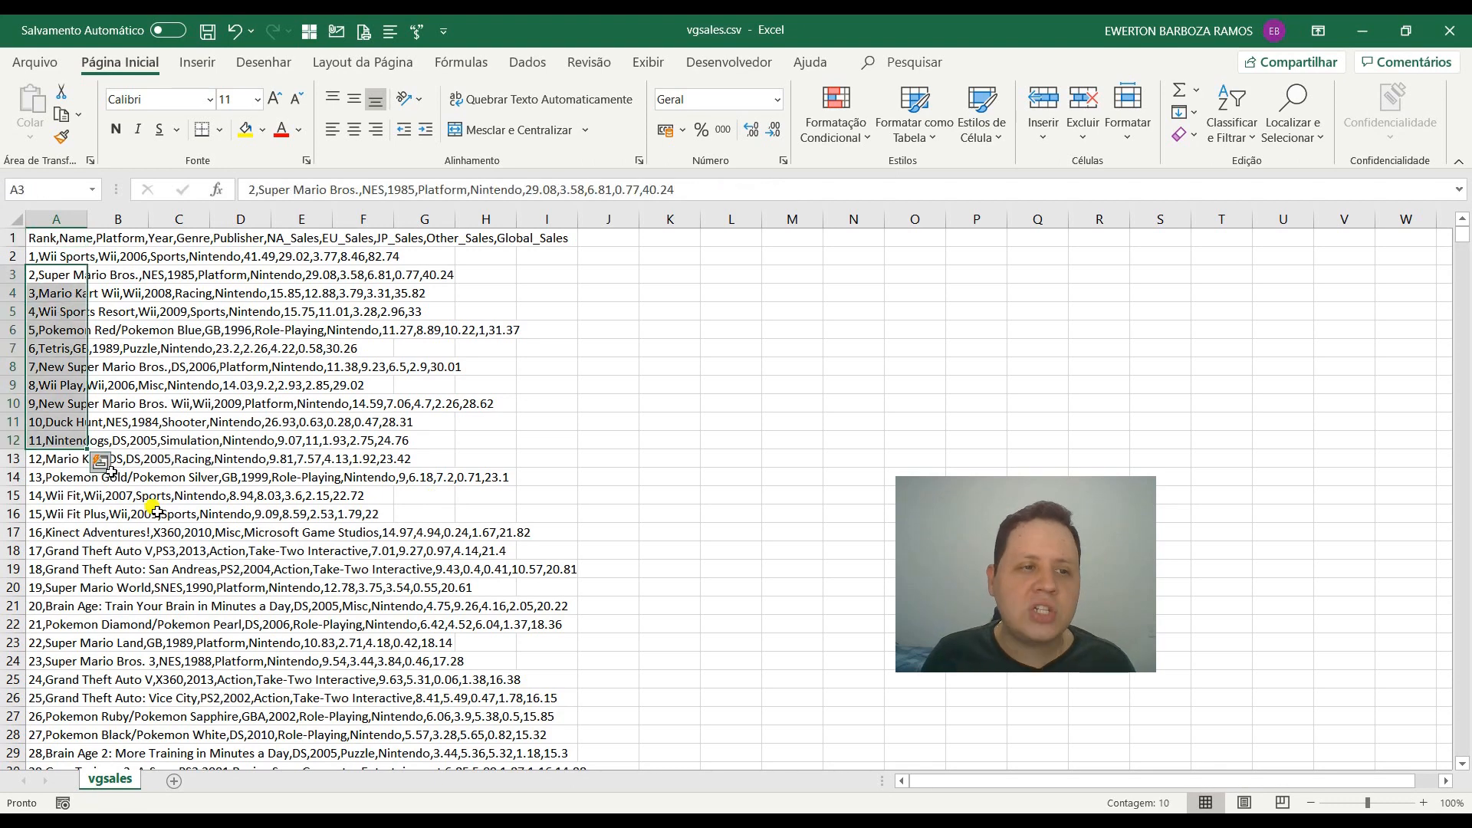
{"action": "scroll", "coordinate": [173, 511], "scroll_direction": "down", "scroll_amount": 2}
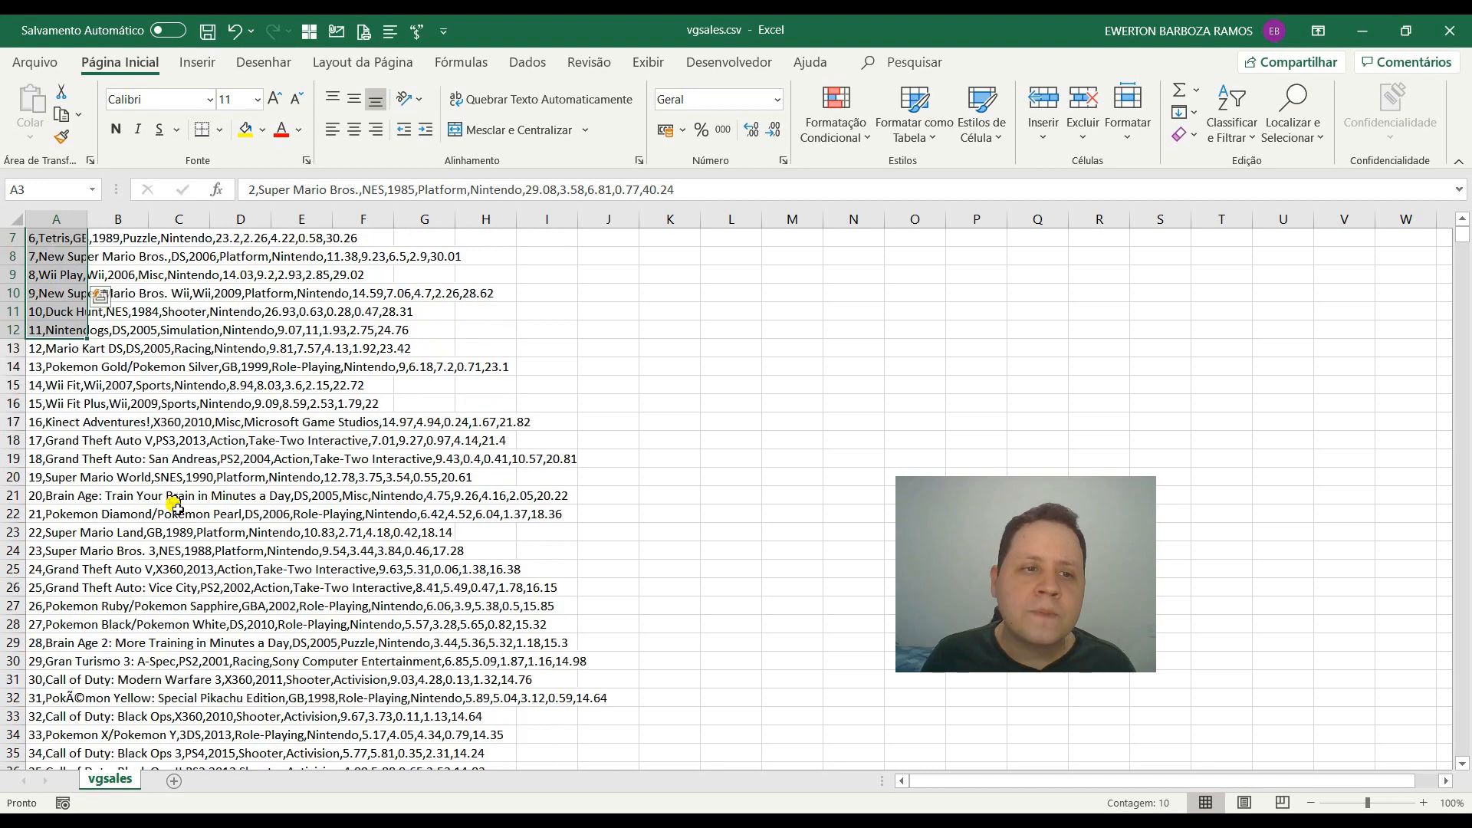
{"action": "scroll", "coordinate": [175, 506], "scroll_direction": "down", "scroll_amount": 4}
{"action": "scroll", "coordinate": [148, 559], "scroll_direction": "up", "scroll_amount": 6}
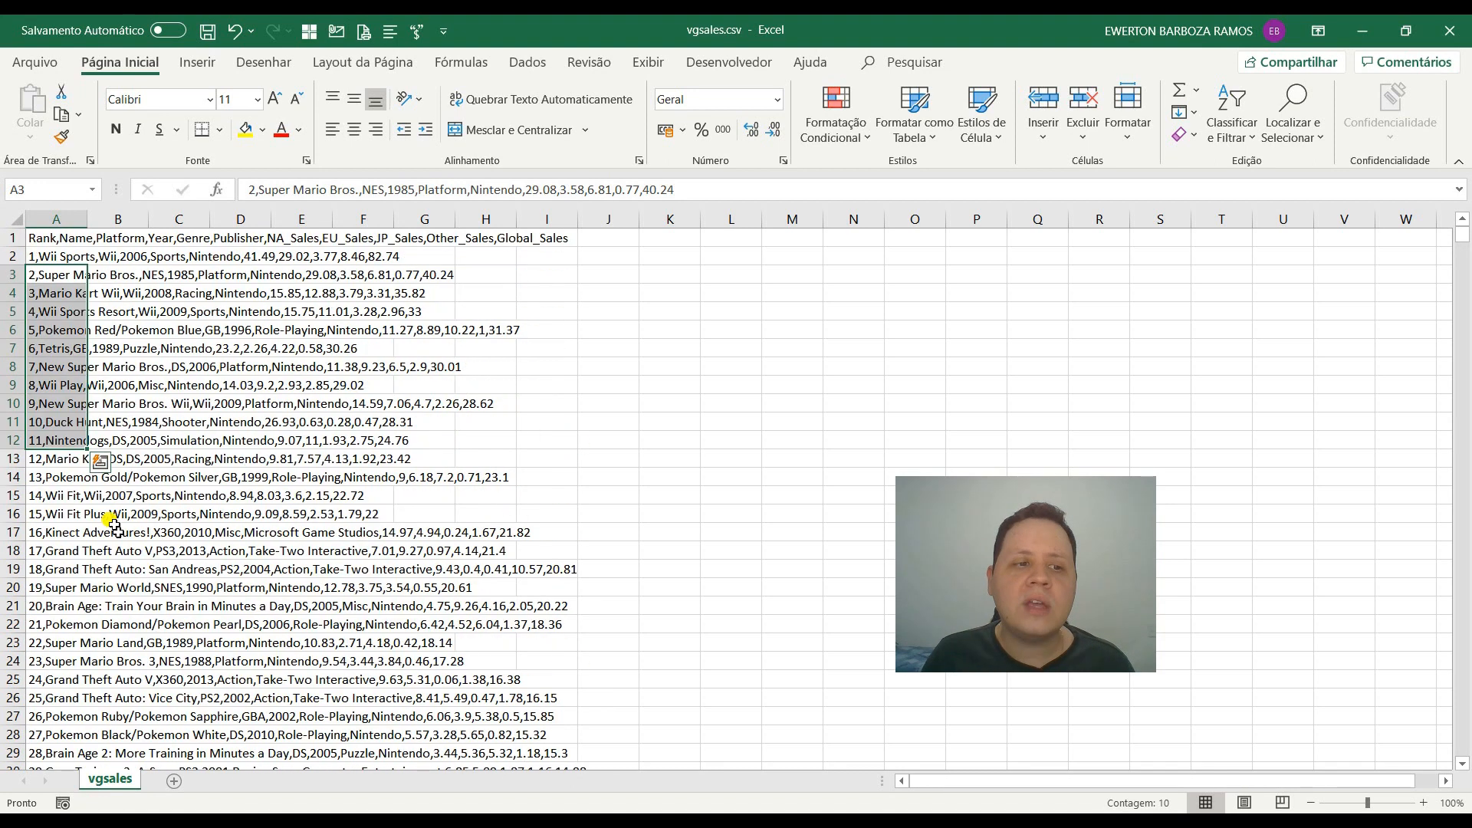
{"action": "left_click", "coordinate": [117, 238]}
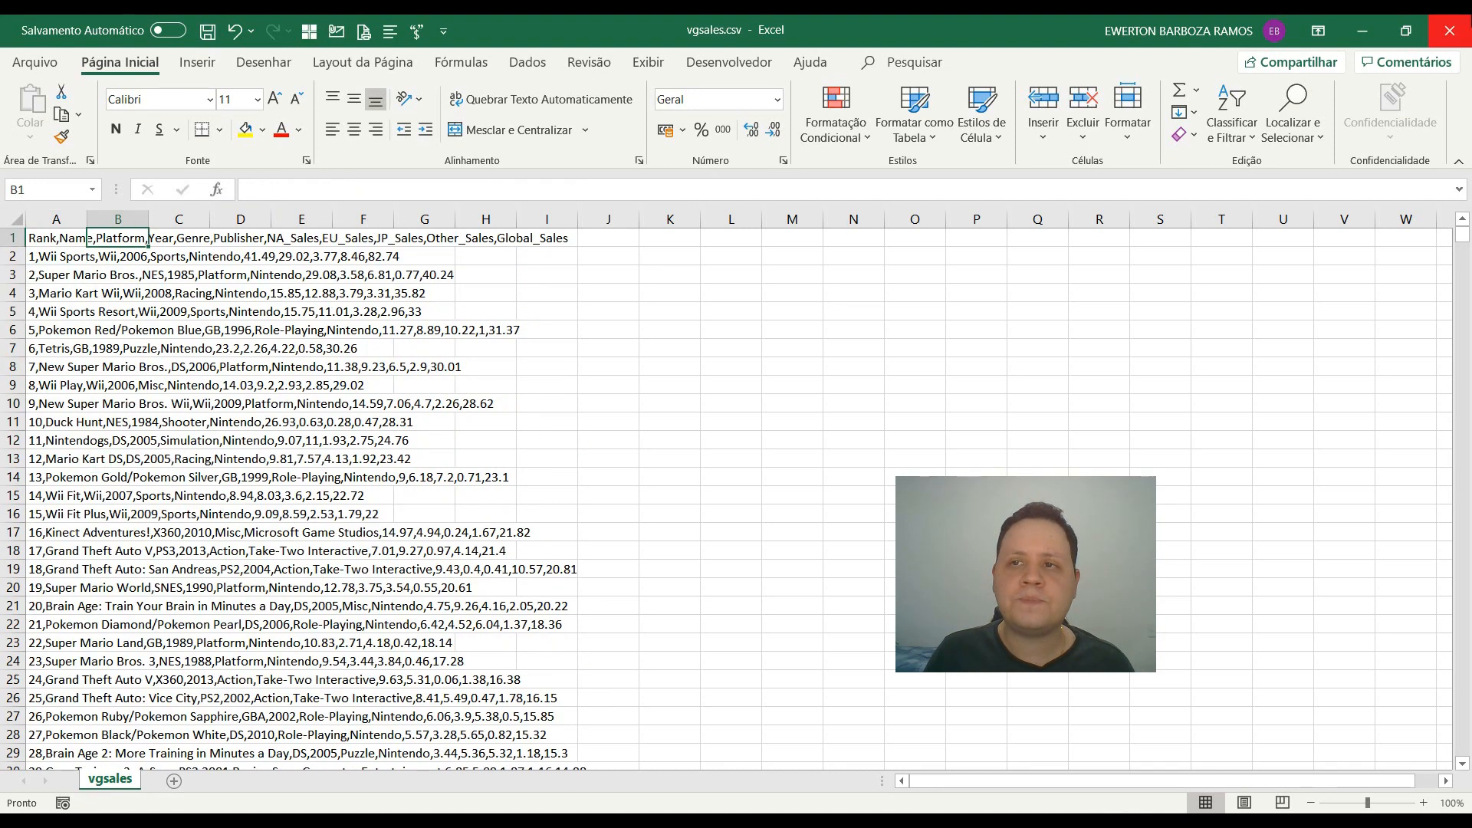
{"action": "left_click", "coordinate": [1449, 30]}
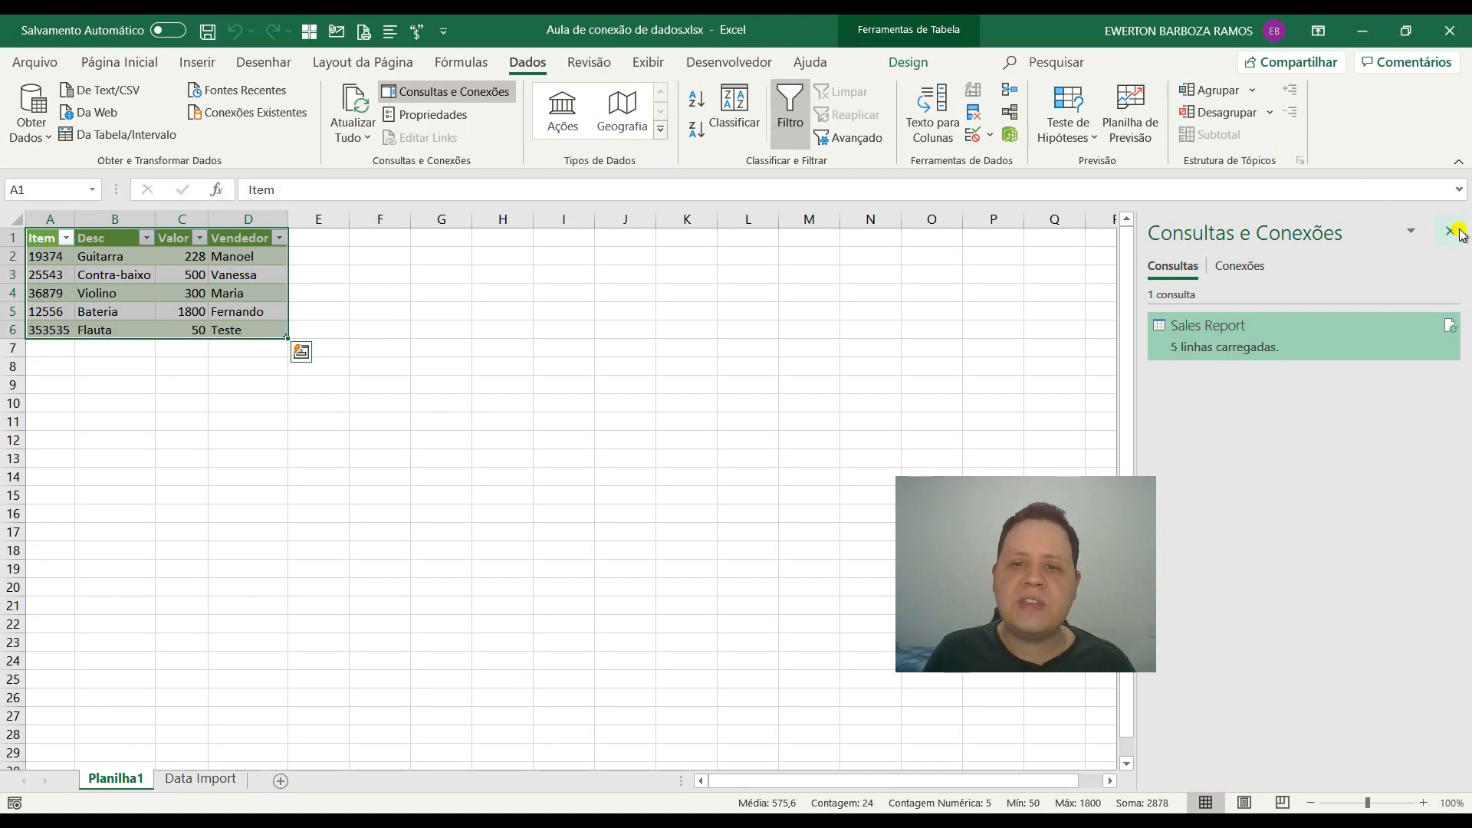
Step: Close the queries and connections pane and open the import preview of vgsales.csv as a text/CSV data source
{"action": "left_click", "coordinate": [1457, 231]}
{"action": "left_click", "coordinate": [445, 295]}
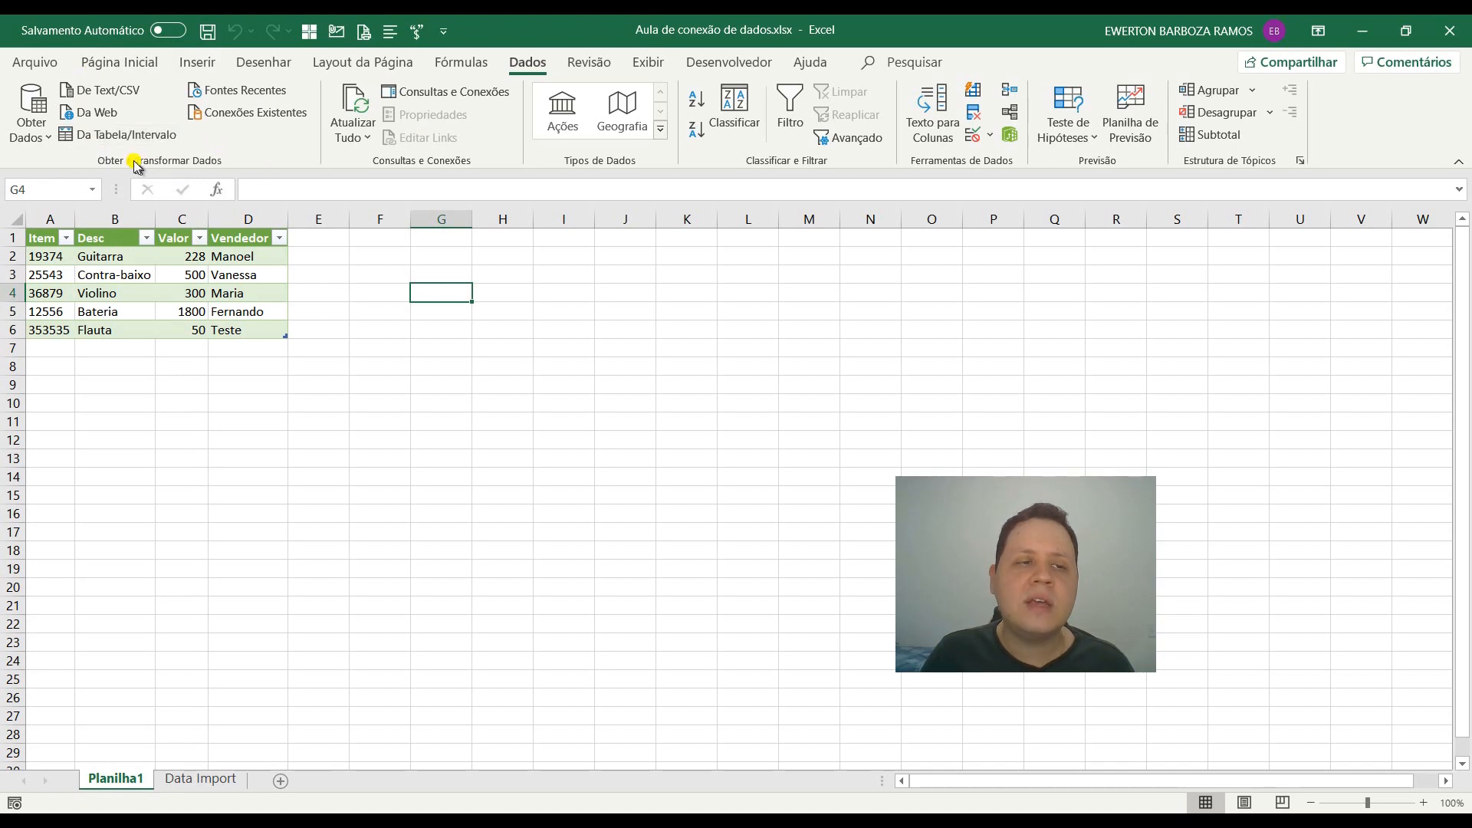
{"action": "left_click", "coordinate": [127, 93]}
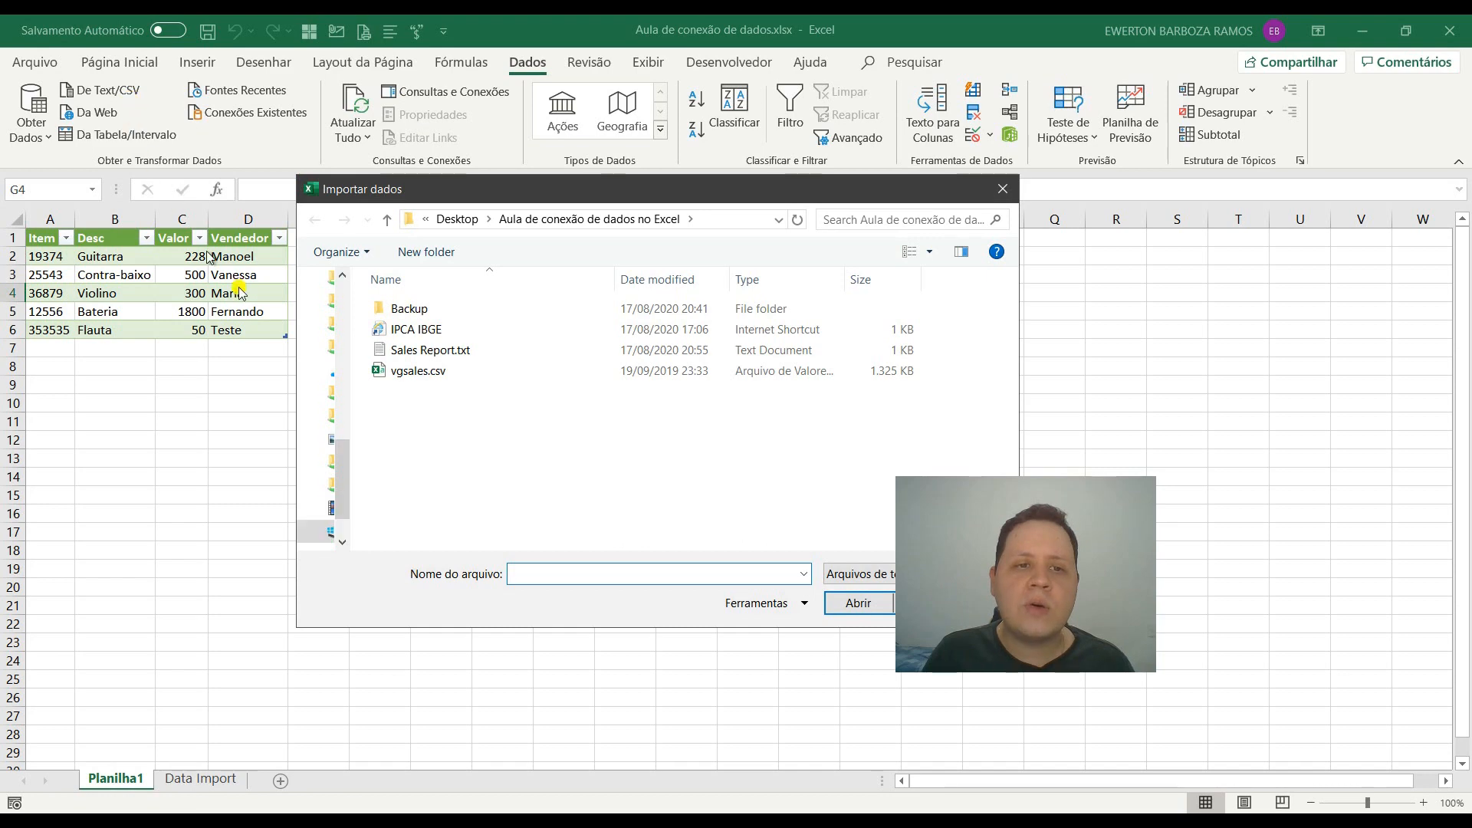
{"action": "double_click", "coordinate": [417, 371]}
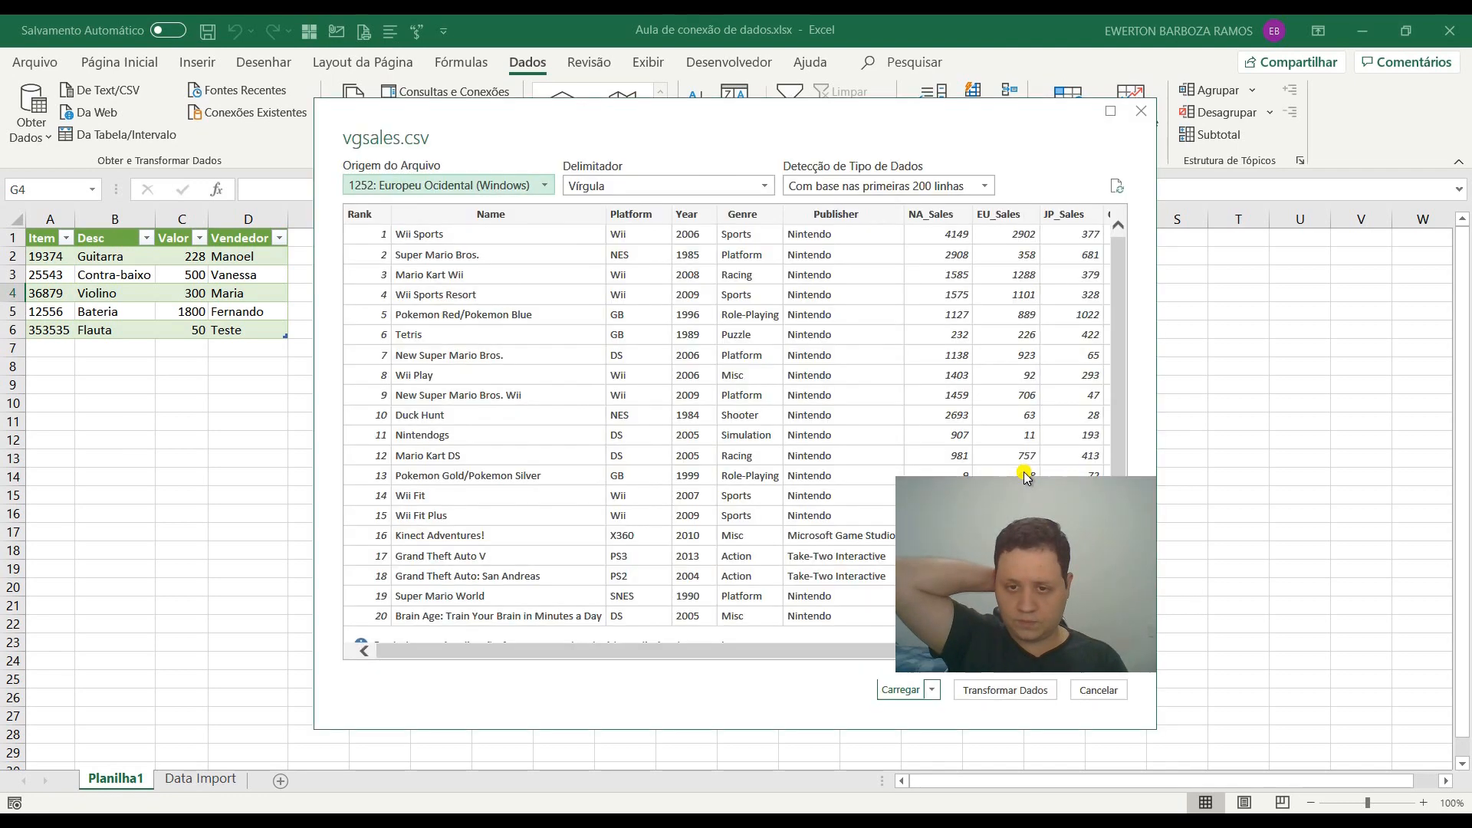
Step: Open vgsales.csv for transformation in the Power Query Editor, examine its columns and load the query to a new worksheet
{"action": "left_click_drag", "start_coordinate": [991, 500], "coordinate": [1266, 374]}
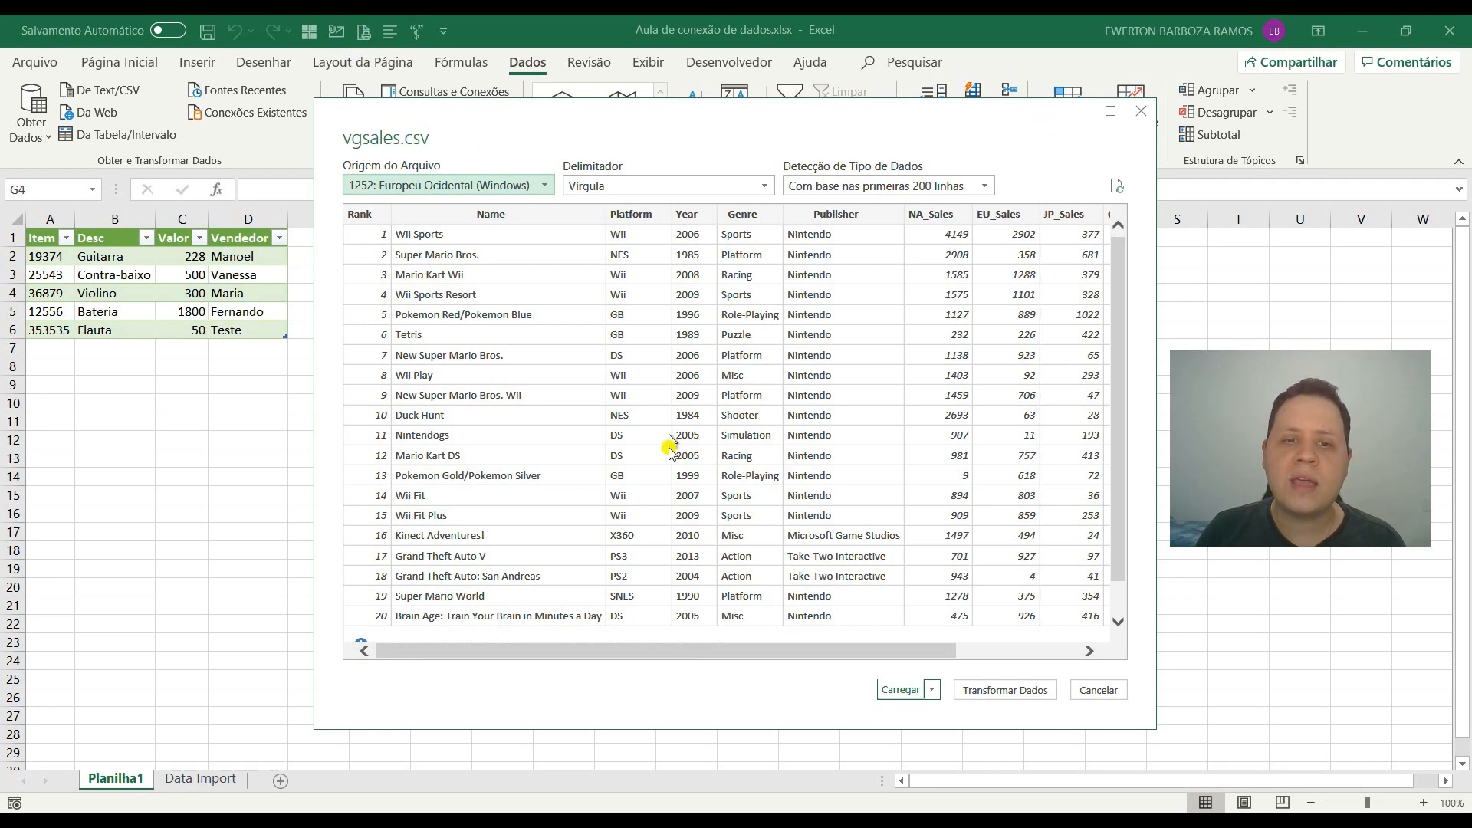
{"action": "left_click", "coordinate": [1027, 693]}
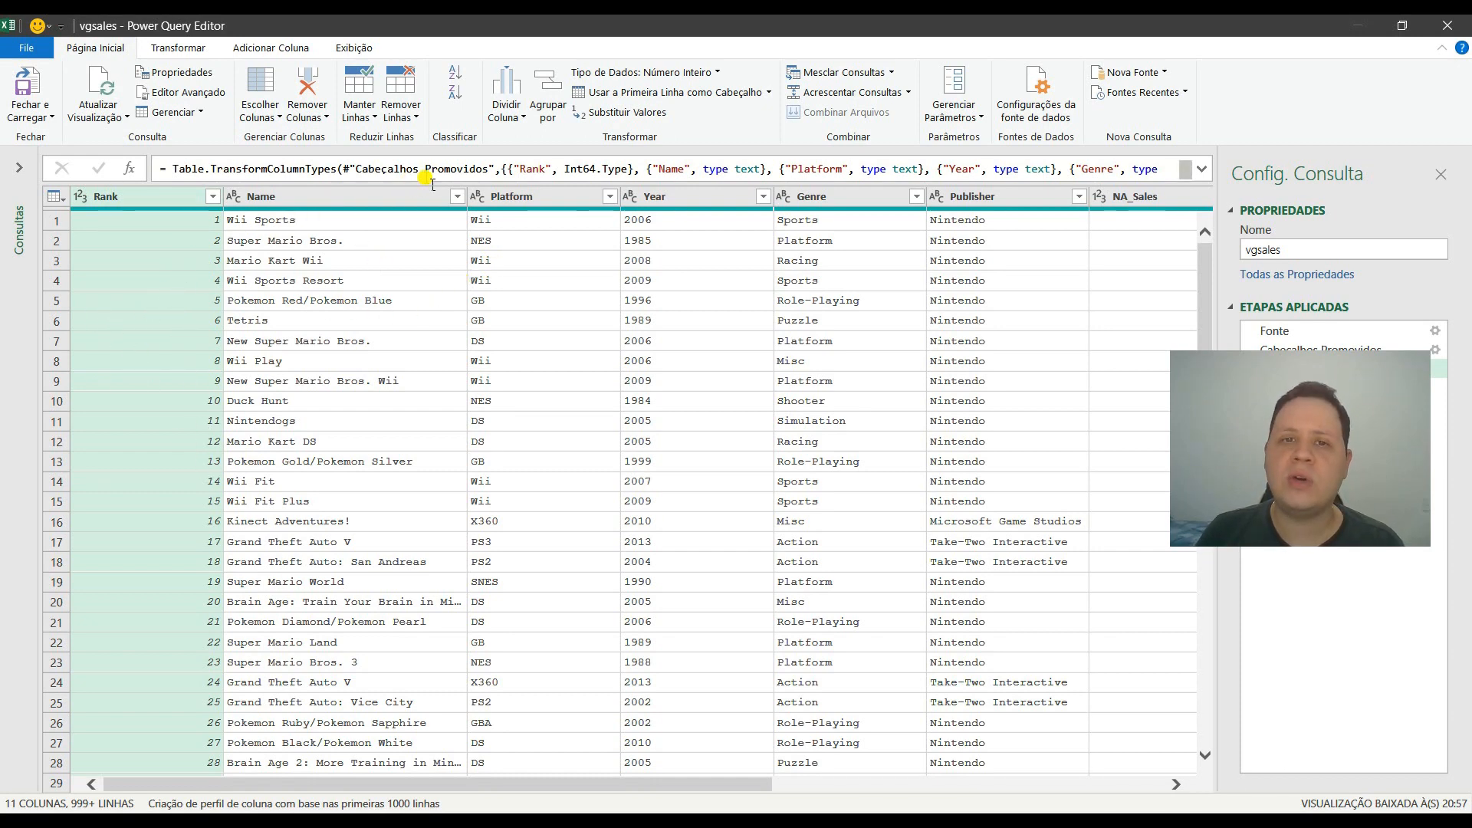
{"action": "left_click_drag", "start_coordinate": [1324, 430], "coordinate": [1325, 520]}
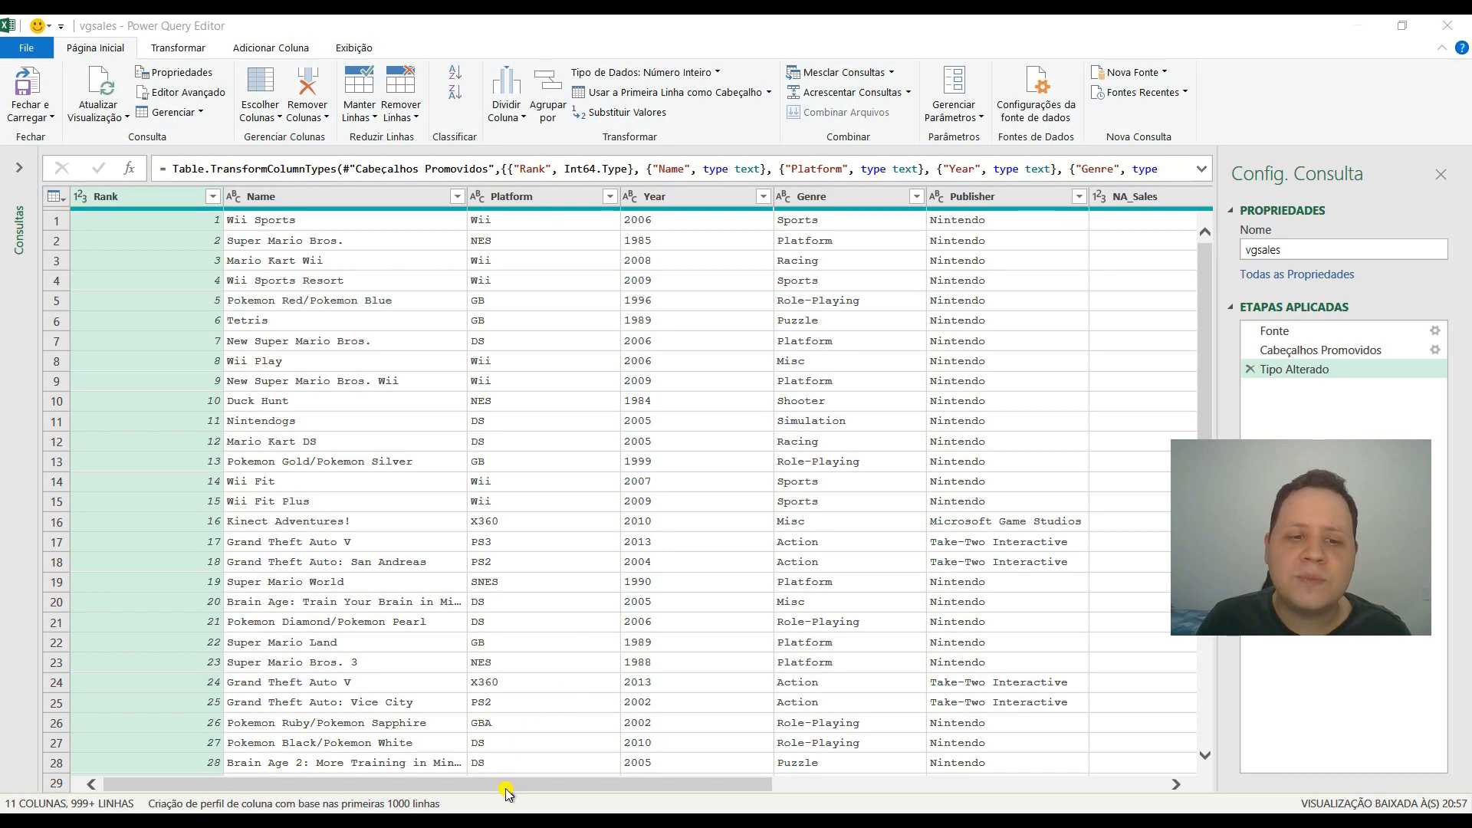
{"action": "left_click_drag", "start_coordinate": [506, 786], "coordinate": [983, 786]}
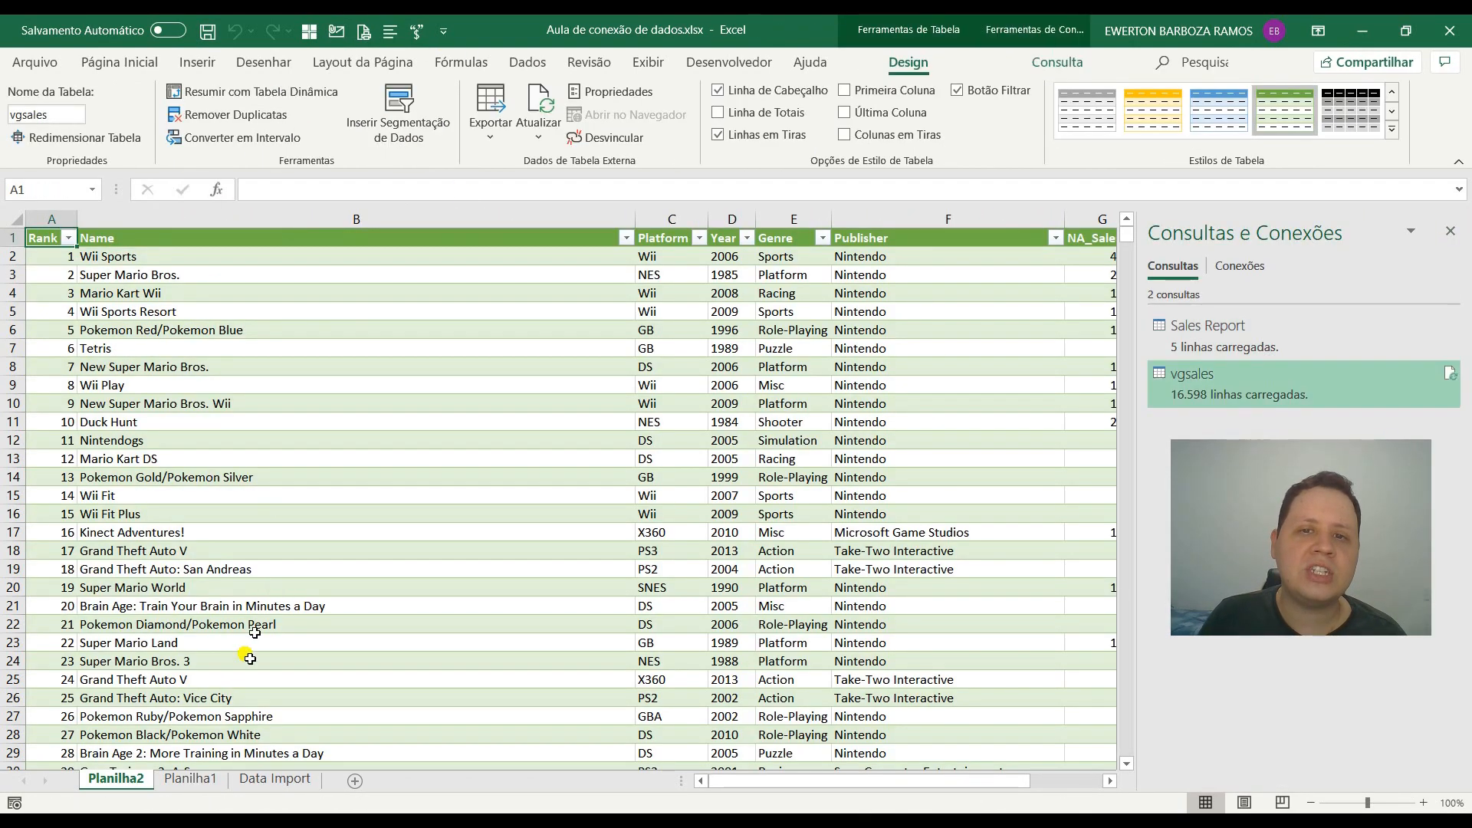
Step: Change the vgsales query's load destination to a PivotTable report on a new worksheet, accepting the removal of its existing table
{"action": "right_click", "coordinate": [1214, 391]}
{"action": "left_click_drag", "start_coordinate": [1259, 472], "coordinate": [942, 564]}
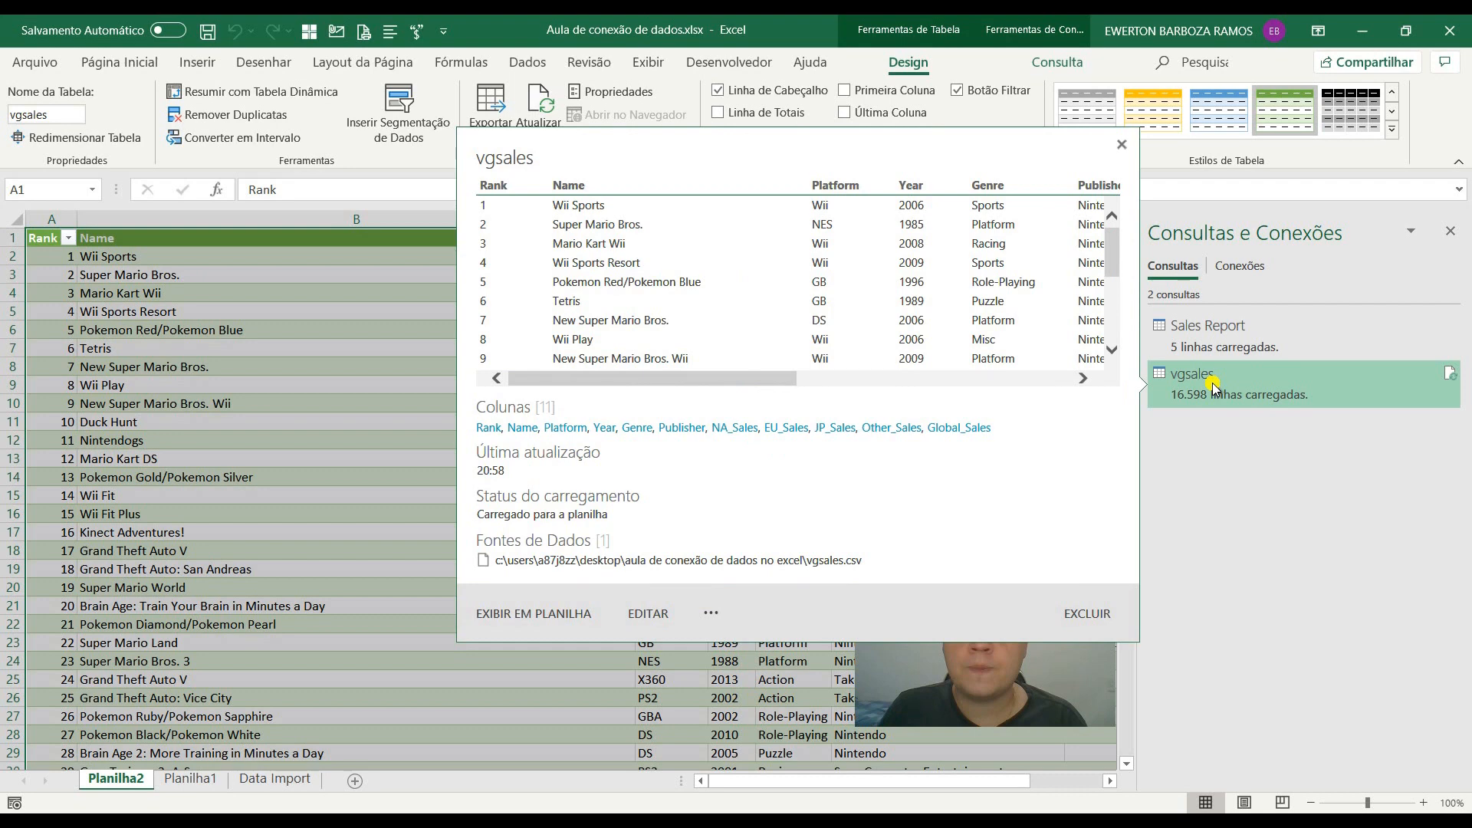
{"action": "right_click", "coordinate": [1213, 387]}
{"action": "left_click", "coordinate": [1265, 519]}
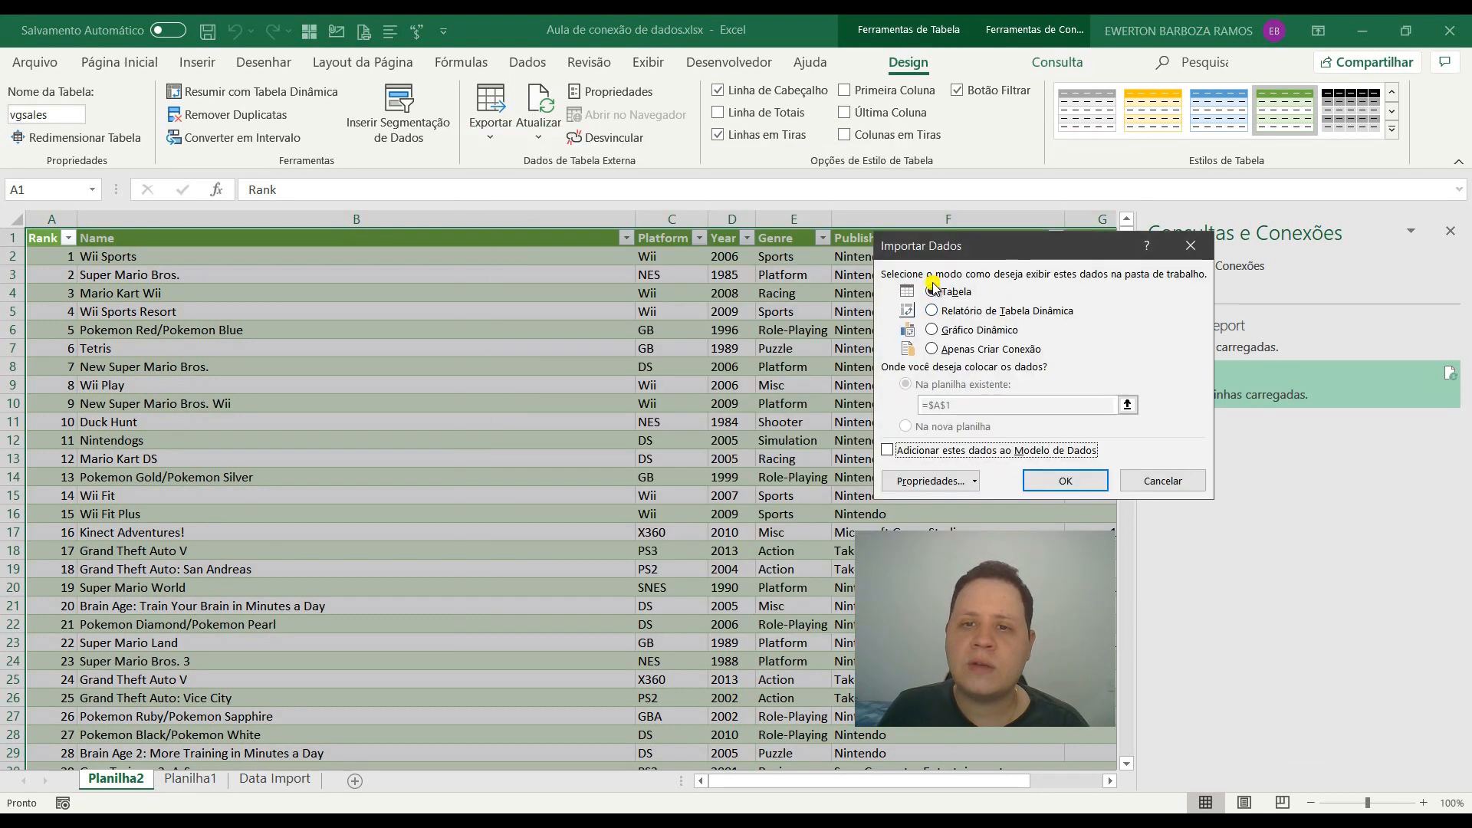
{"action": "left_click", "coordinate": [966, 312]}
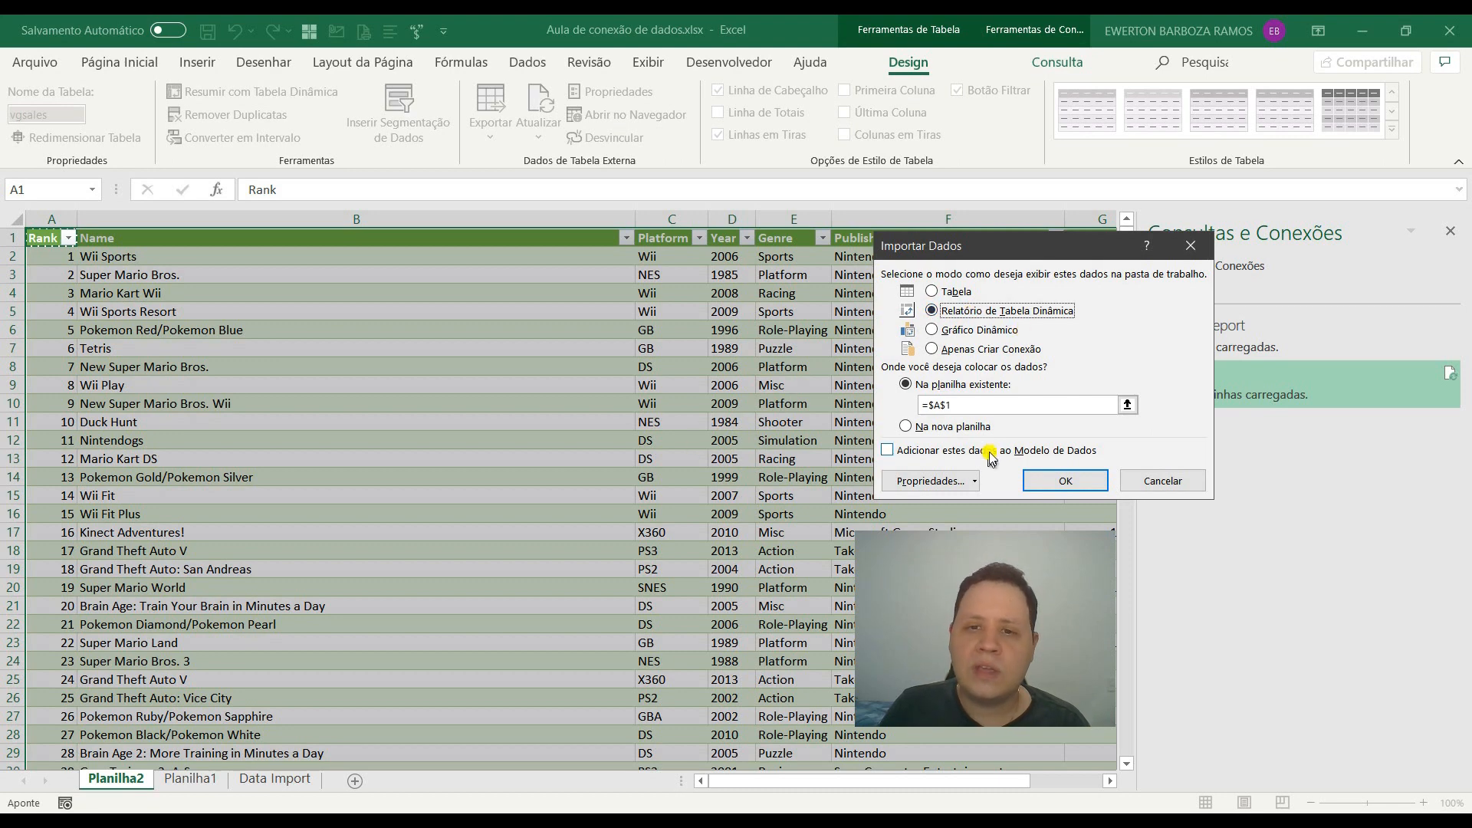
{"action": "left_click", "coordinate": [981, 426]}
{"action": "left_click", "coordinate": [1089, 490]}
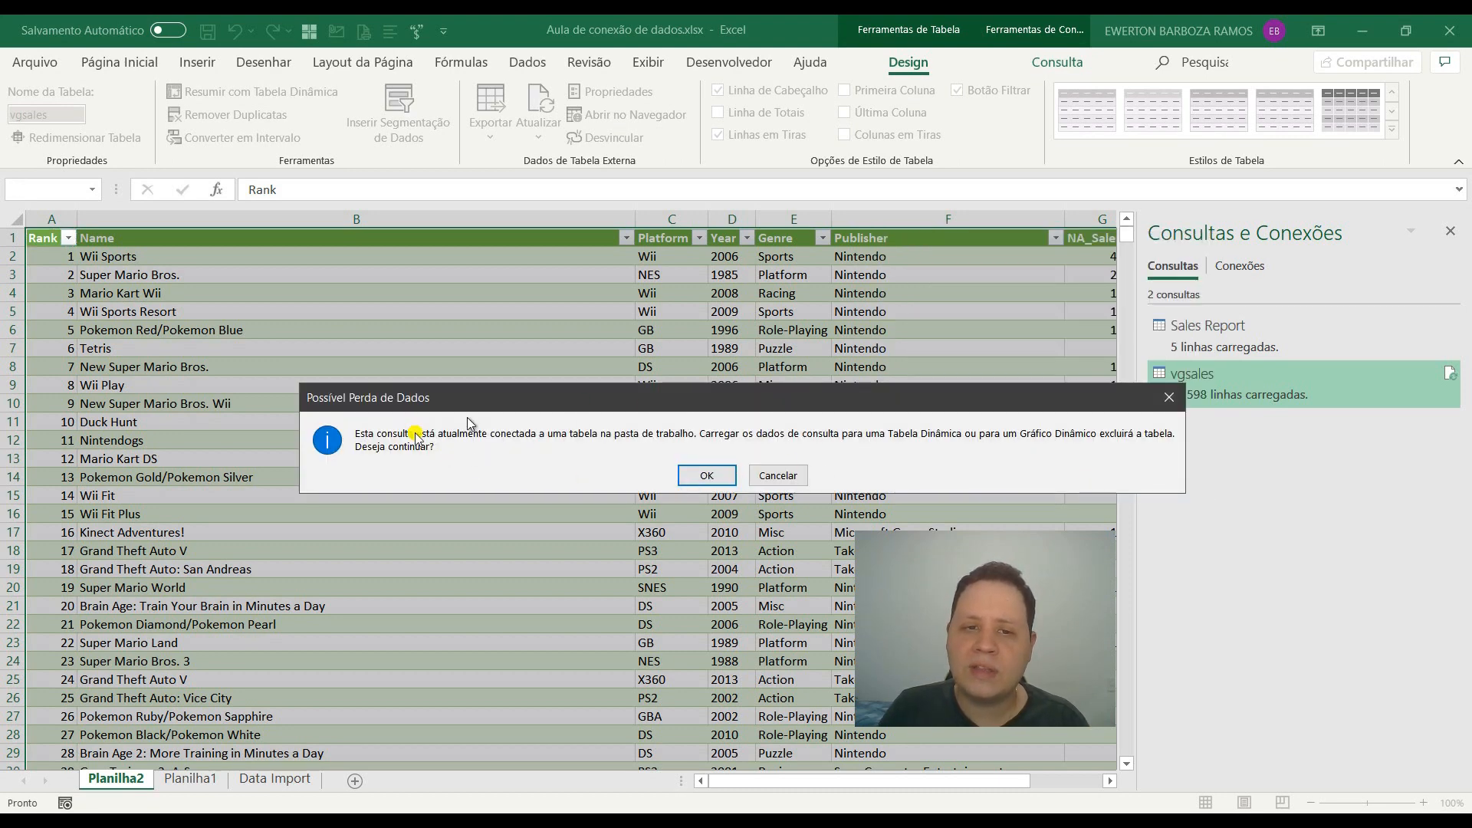
{"action": "left_click", "coordinate": [707, 475]}
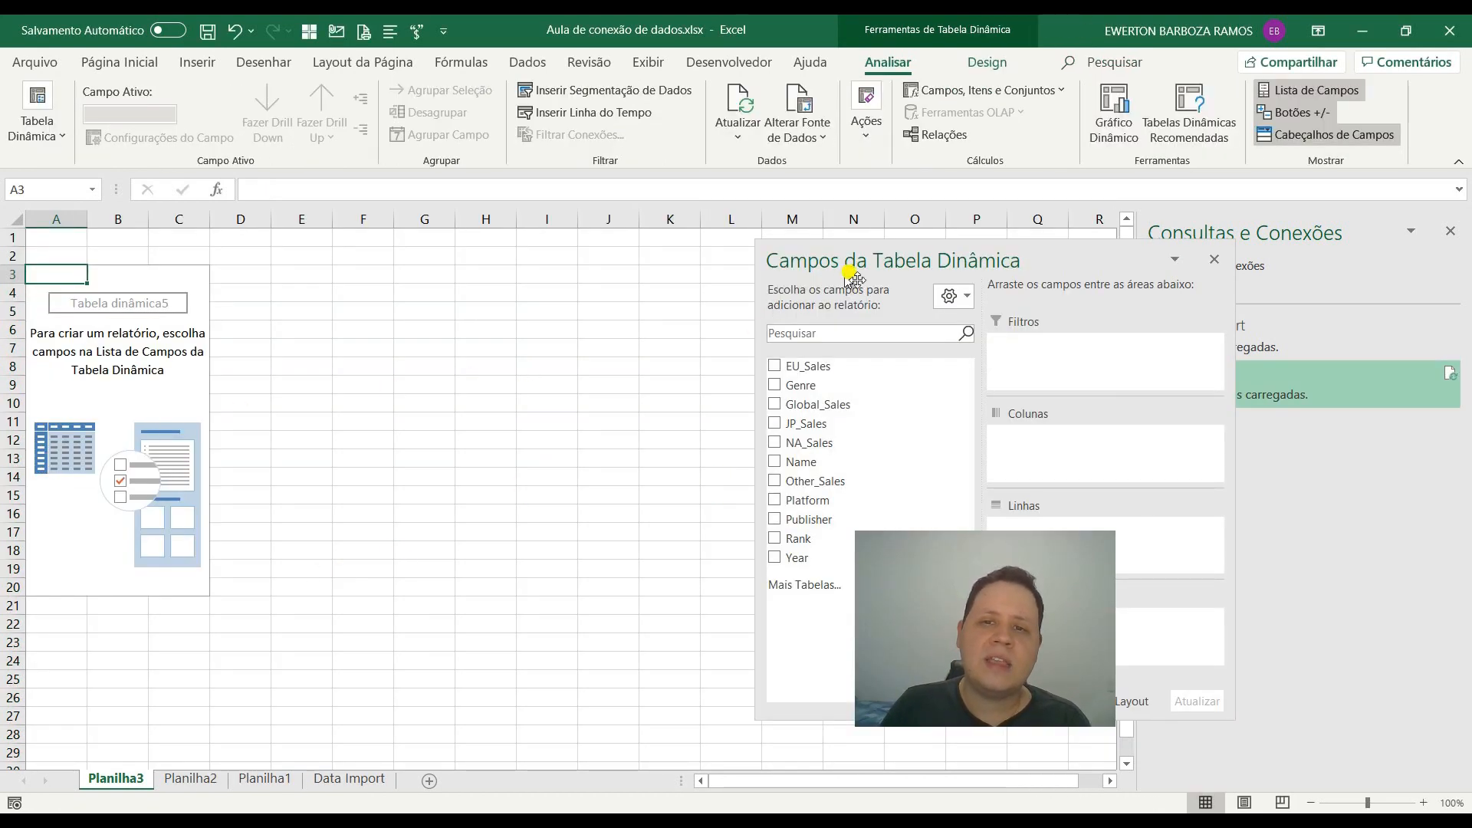
Step: Move the PivotTable field list clear of the queries pane, check the Planilha2 sheet and return to Planilha3
{"action": "left_click_drag", "start_coordinate": [854, 277], "coordinate": [575, 261]}
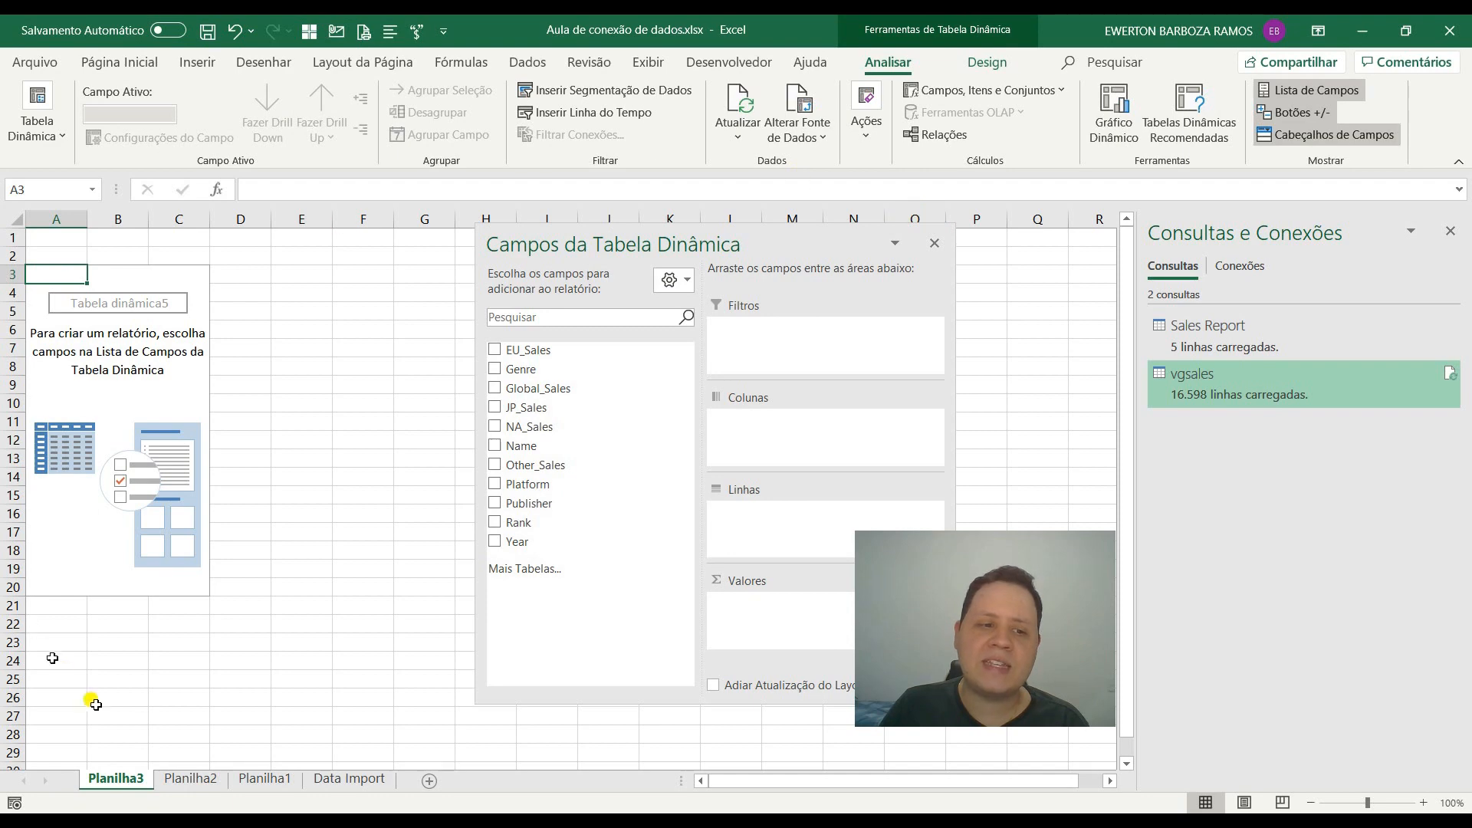
{"action": "left_click", "coordinate": [190, 779]}
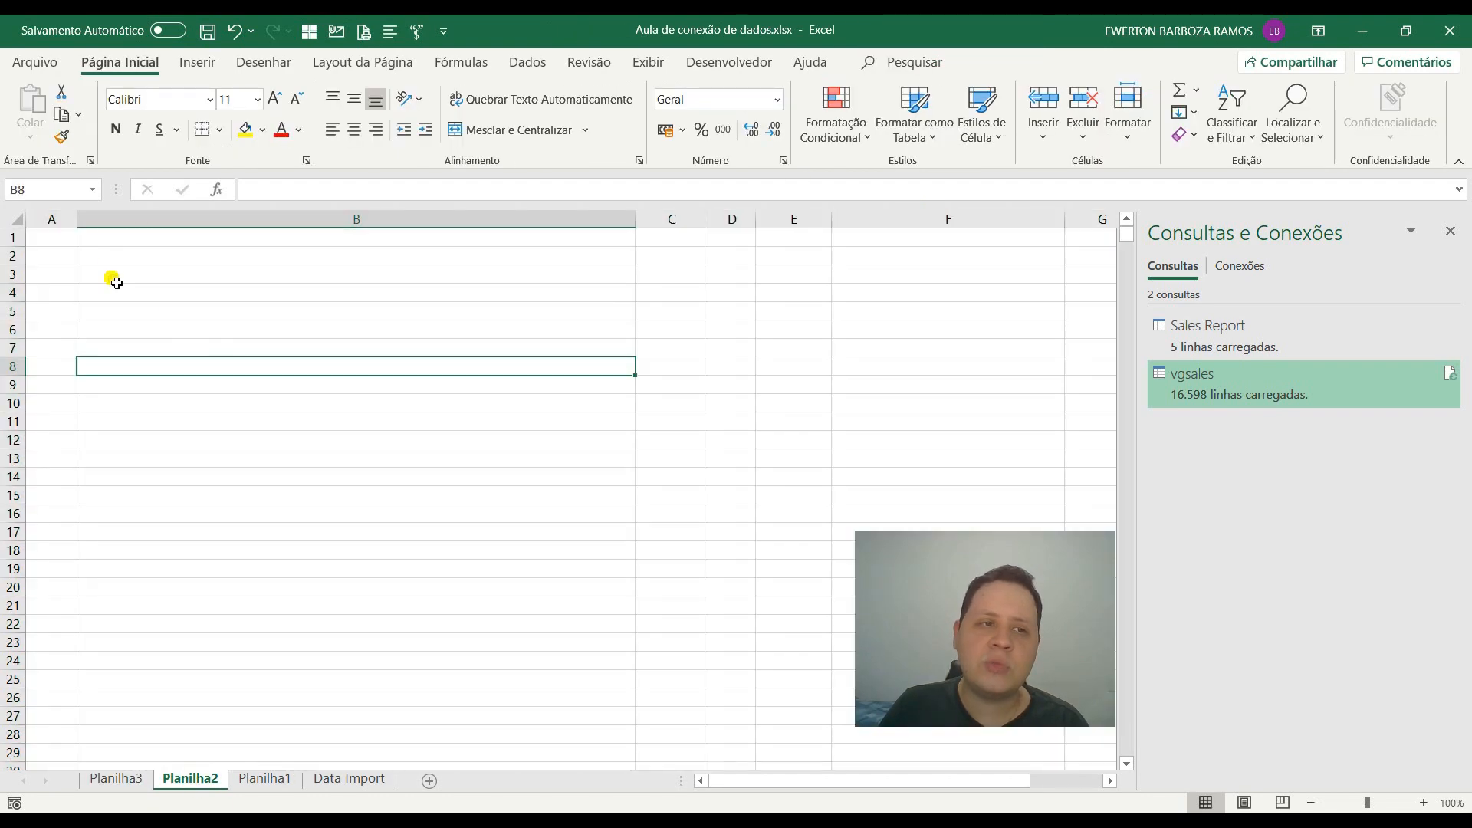
{"action": "left_click", "coordinate": [116, 778]}
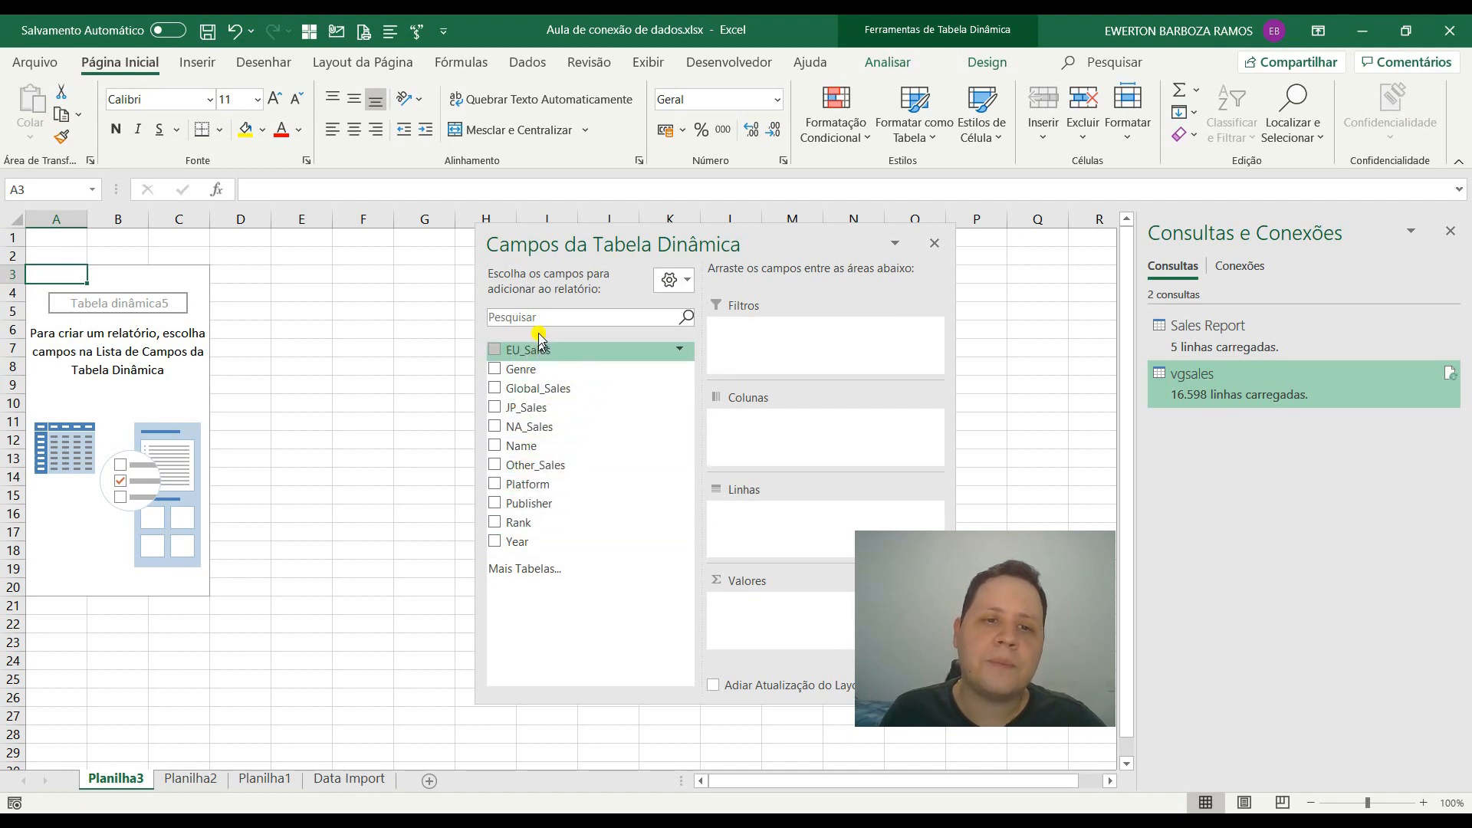
Step: Build the pivot with Platform as rows and the sum of Global_Sales as values, sorting platforms in descending order by Soma de Global_Sales
{"action": "left_click_drag", "start_coordinate": [536, 484], "coordinate": [766, 516]}
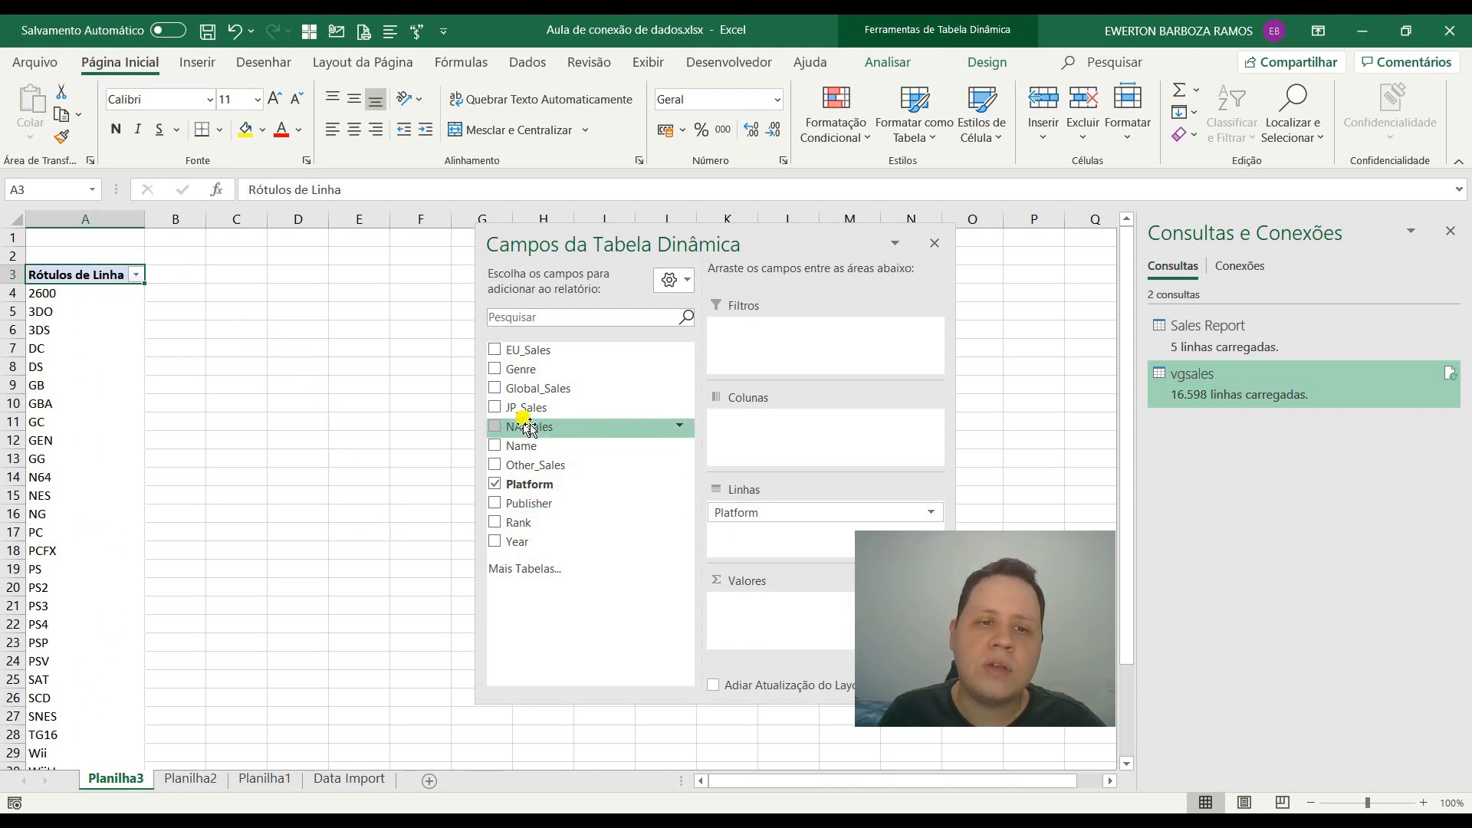
{"action": "left_click_drag", "start_coordinate": [531, 391], "coordinate": [759, 618]}
{"action": "left_click", "coordinate": [136, 274]}
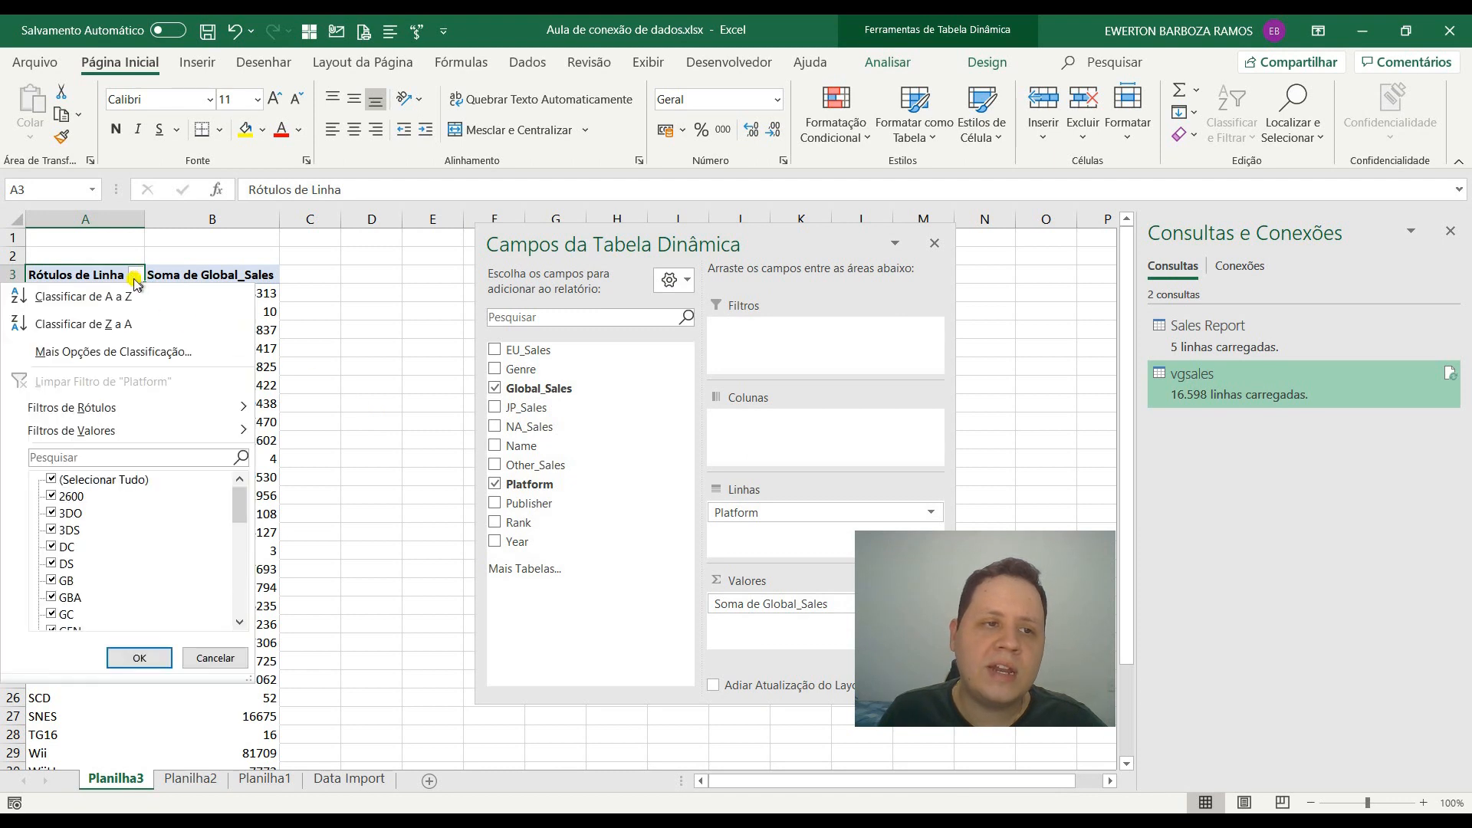
{"action": "left_click", "coordinate": [113, 350]}
{"action": "left_click", "coordinate": [963, 342]}
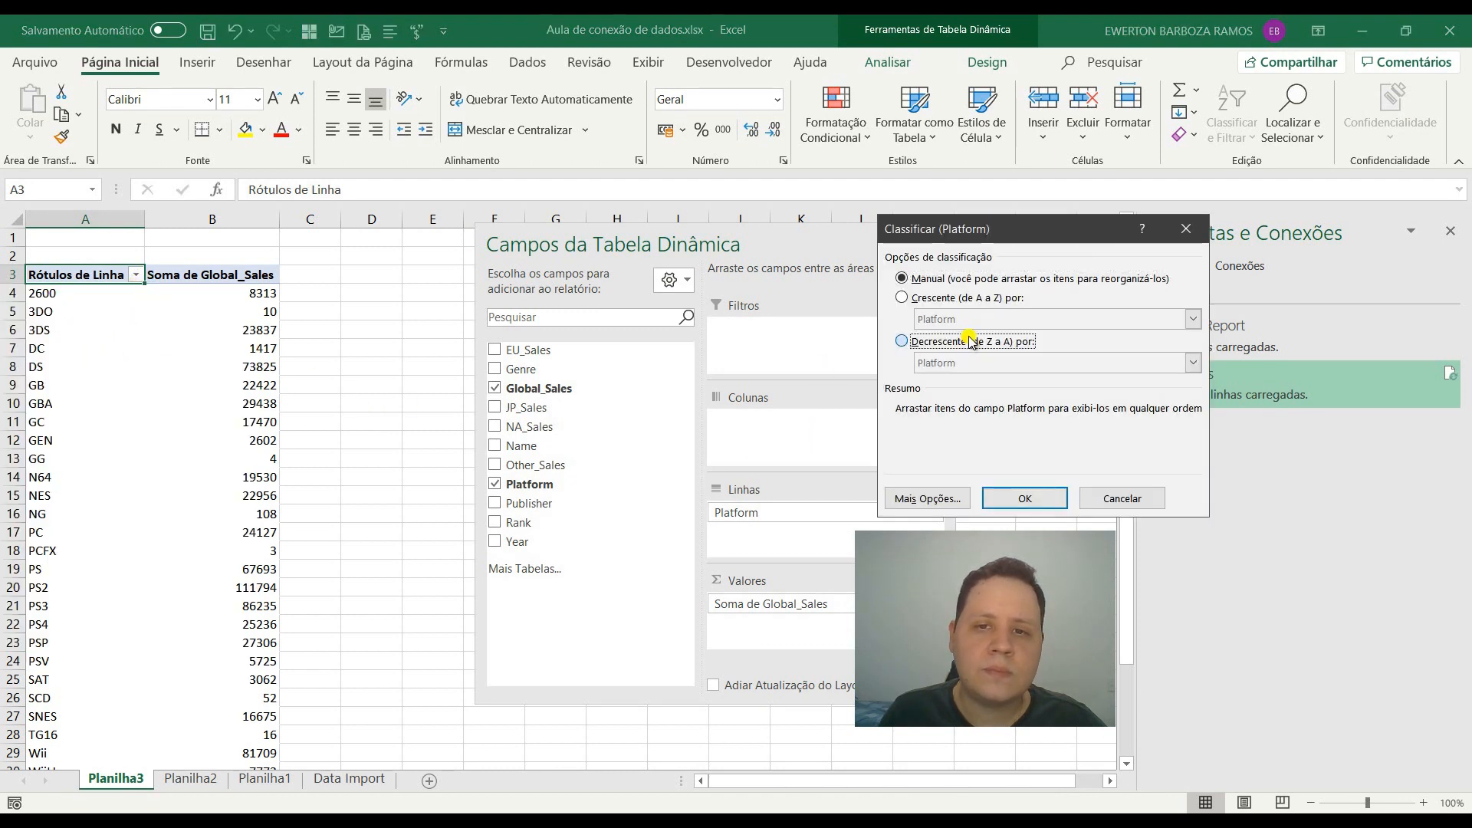
{"action": "left_click", "coordinate": [965, 362]}
{"action": "left_click", "coordinate": [965, 395]}
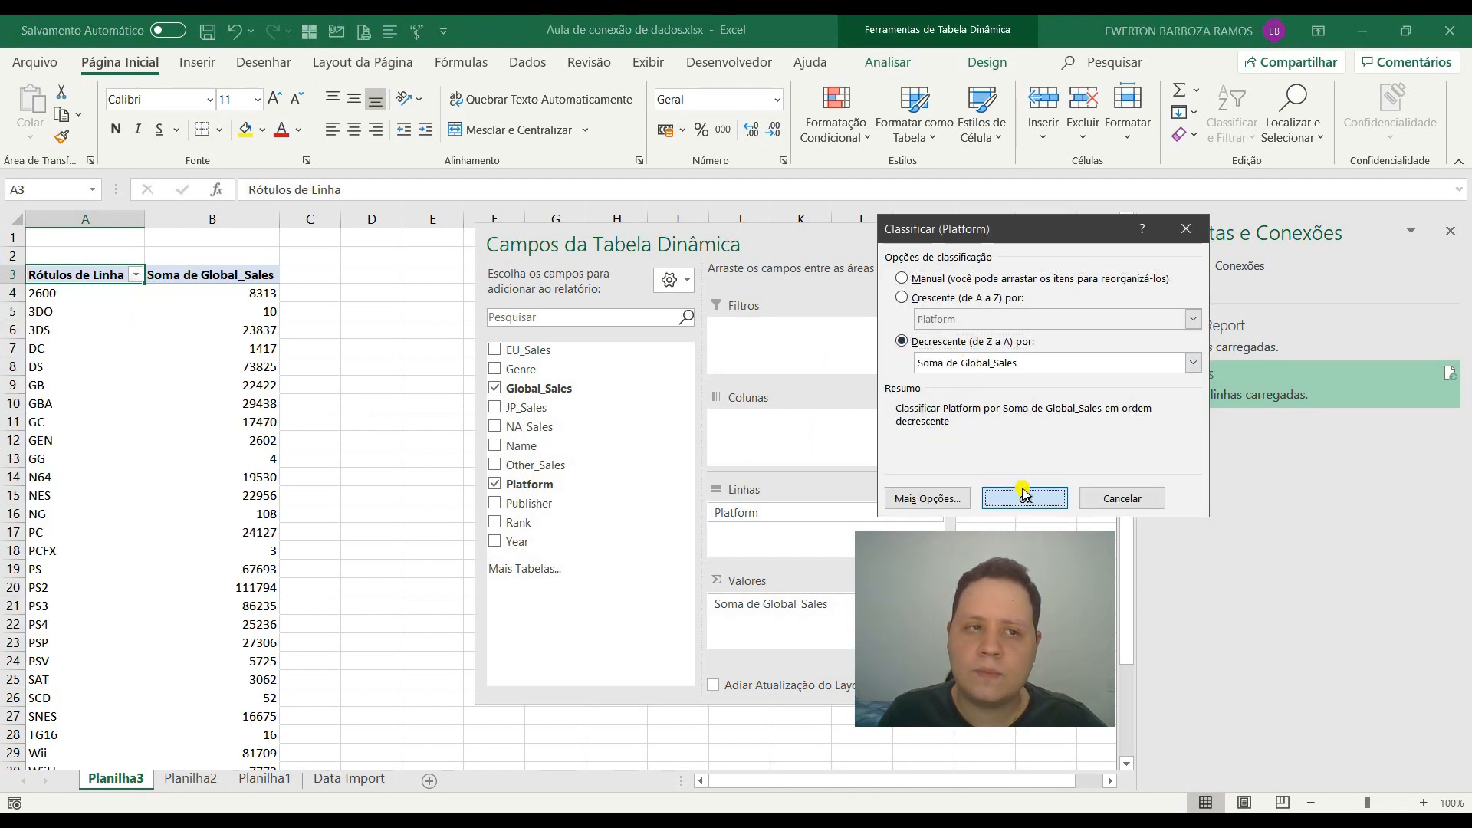
{"action": "left_click", "coordinate": [1025, 498]}
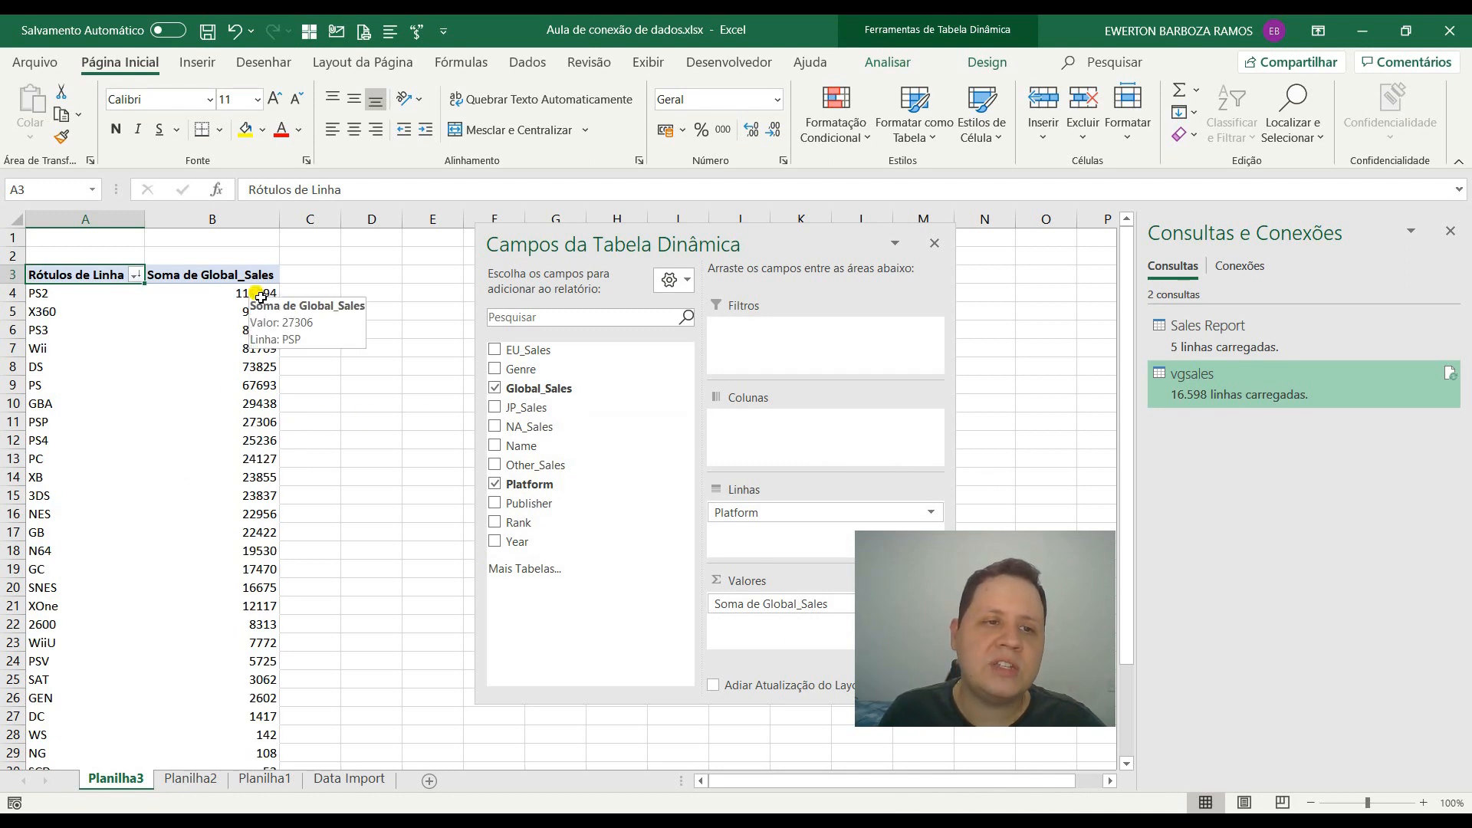
Step: Select the first three platforms with their sales in the pivot, A4:B6, and close the PivotTable field list
{"action": "left_click_drag", "start_coordinate": [230, 295], "coordinate": [249, 496]}
{"action": "left_click_drag", "start_coordinate": [223, 297], "coordinate": [241, 337]}
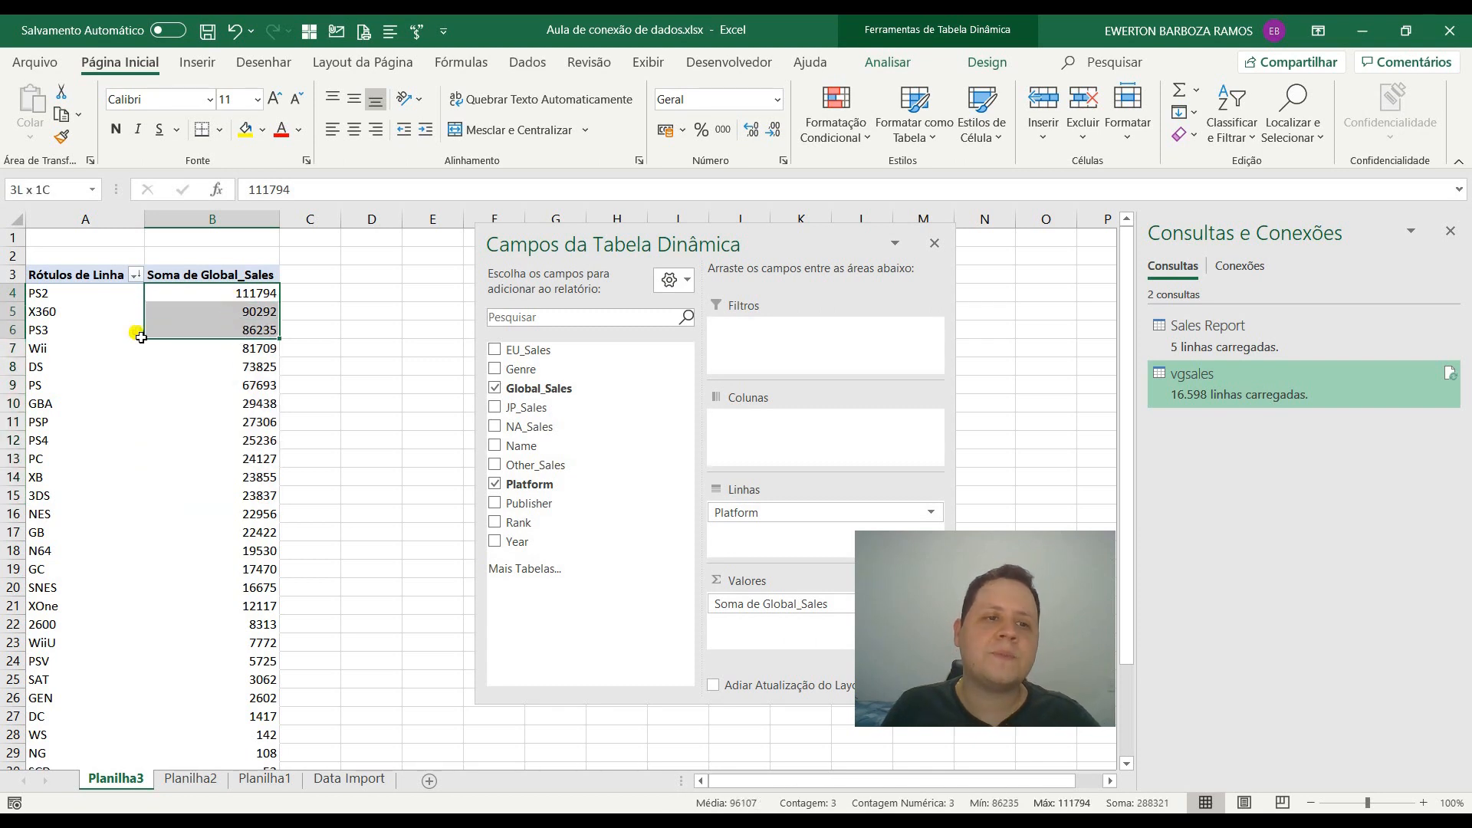
{"action": "left_click_drag", "start_coordinate": [141, 336], "coordinate": [107, 331]}
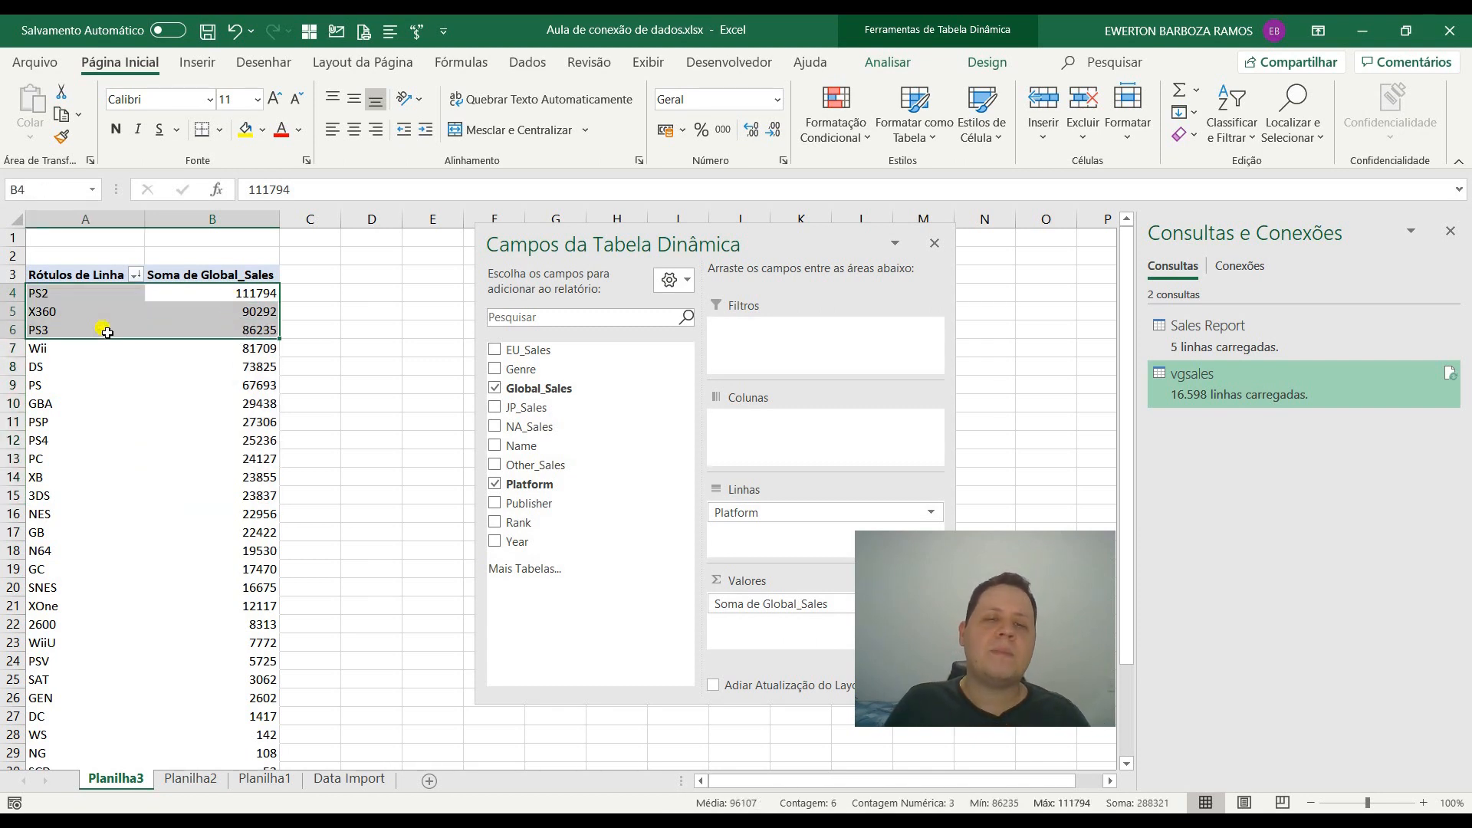
{"action": "left_click", "coordinate": [934, 243]}
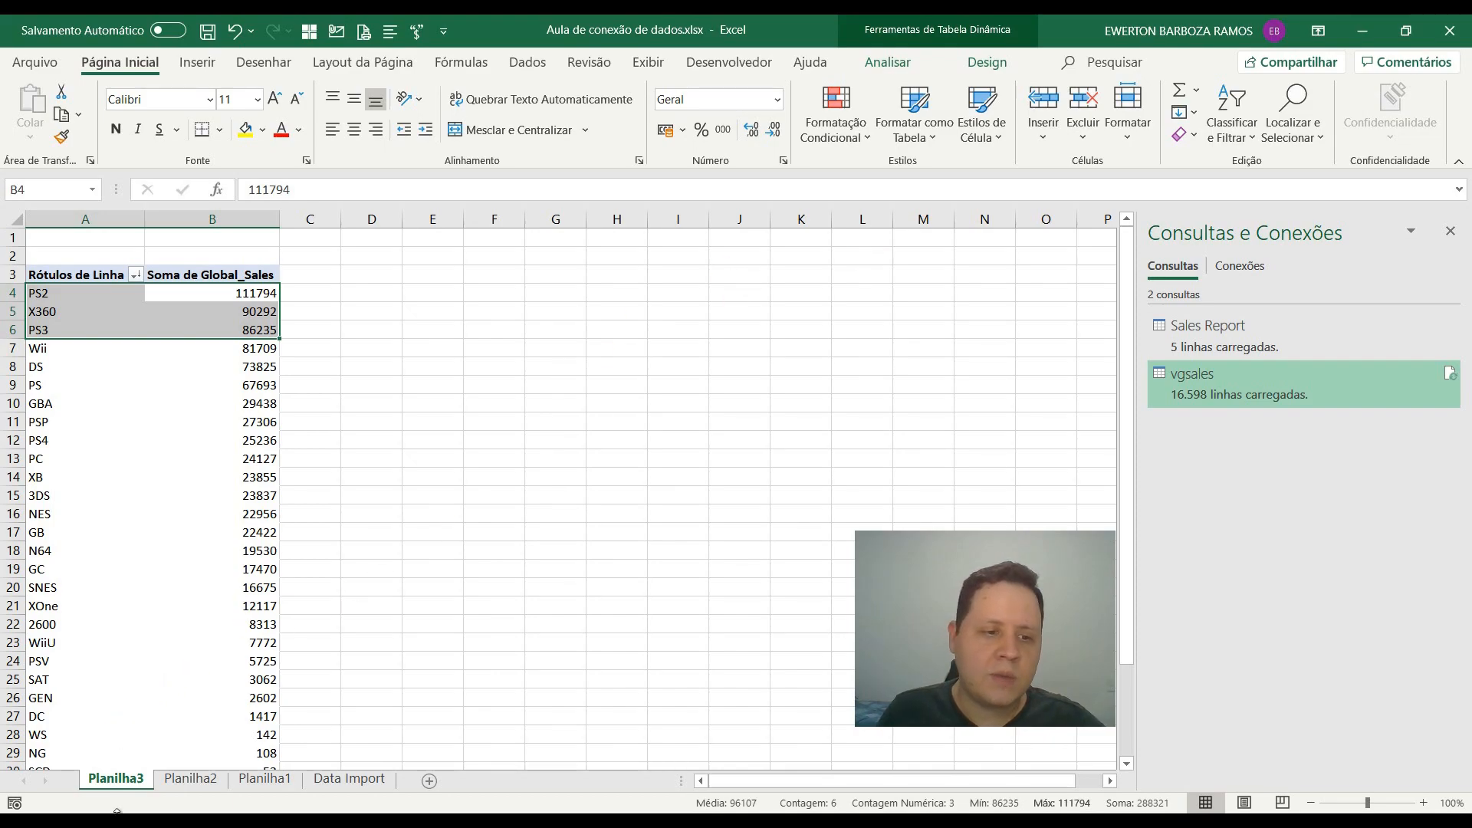
Step: Check the lesson folder for Controle de estoque.accdb, return to Excel and connect to that file as a Microsoft Access database source
{"action": "left_click", "coordinate": [118, 817]}
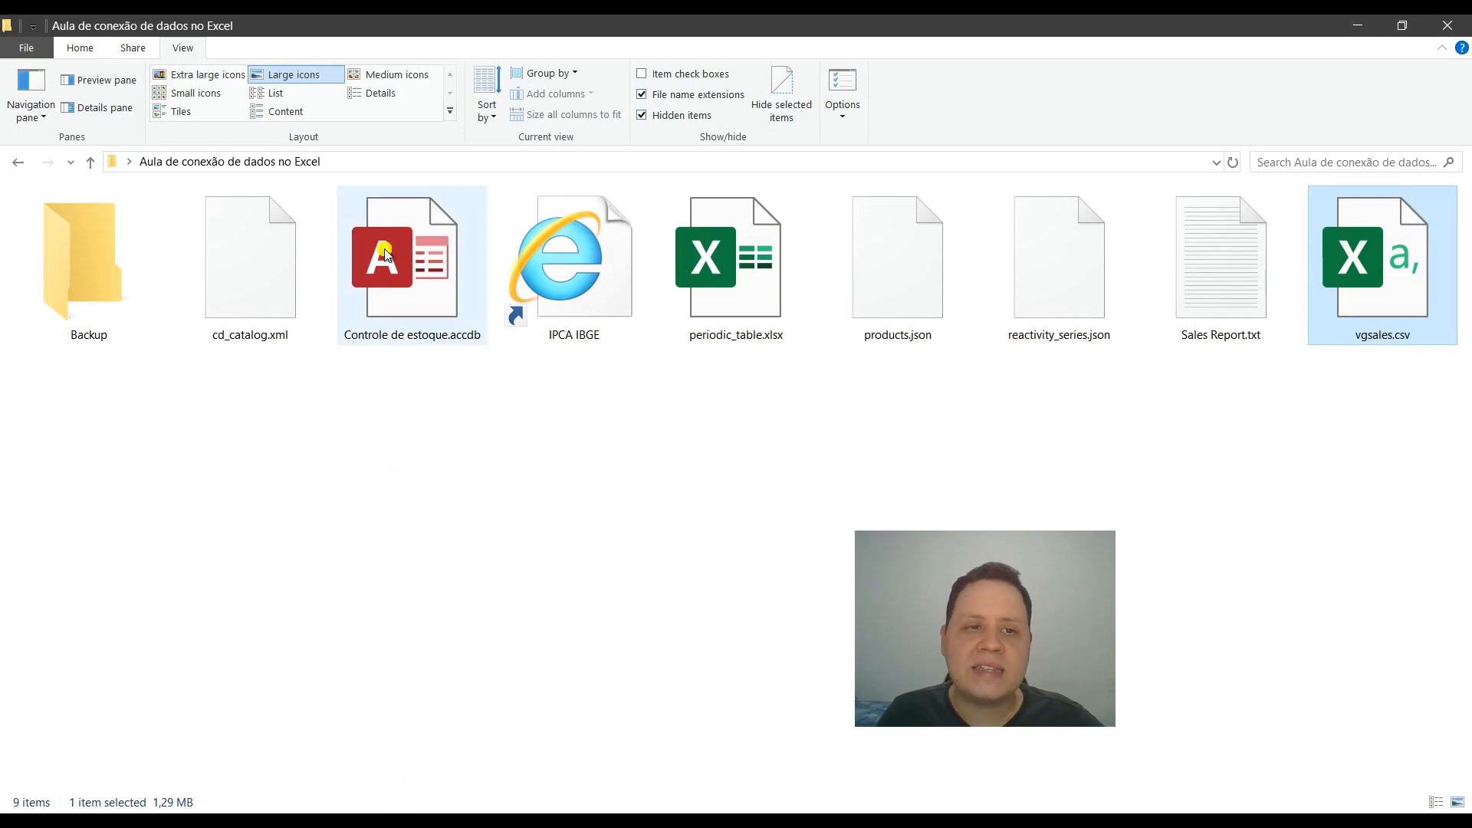
{"action": "key", "text": "alt+Tab"}
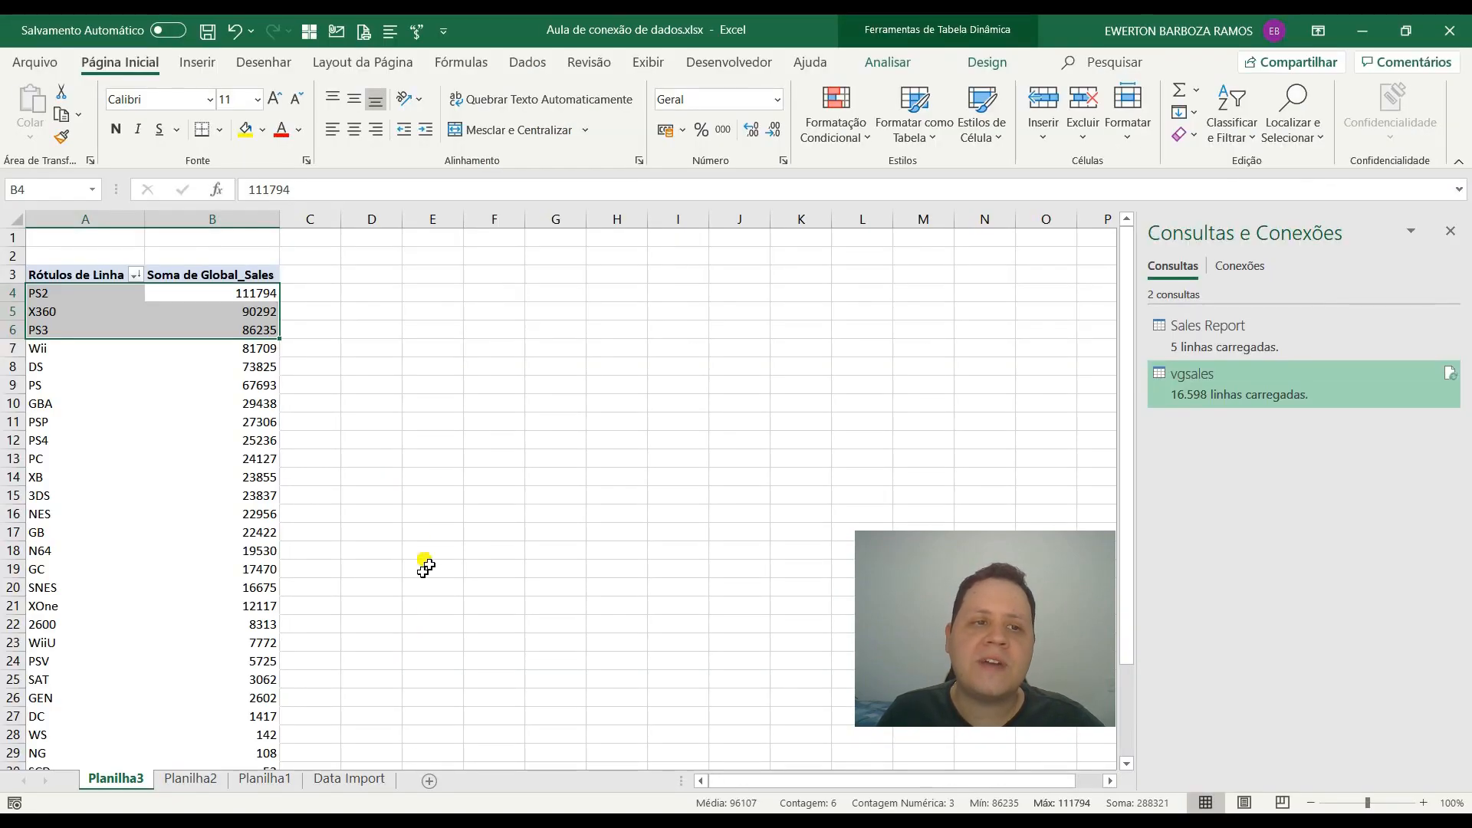
{"action": "left_click", "coordinate": [434, 421]}
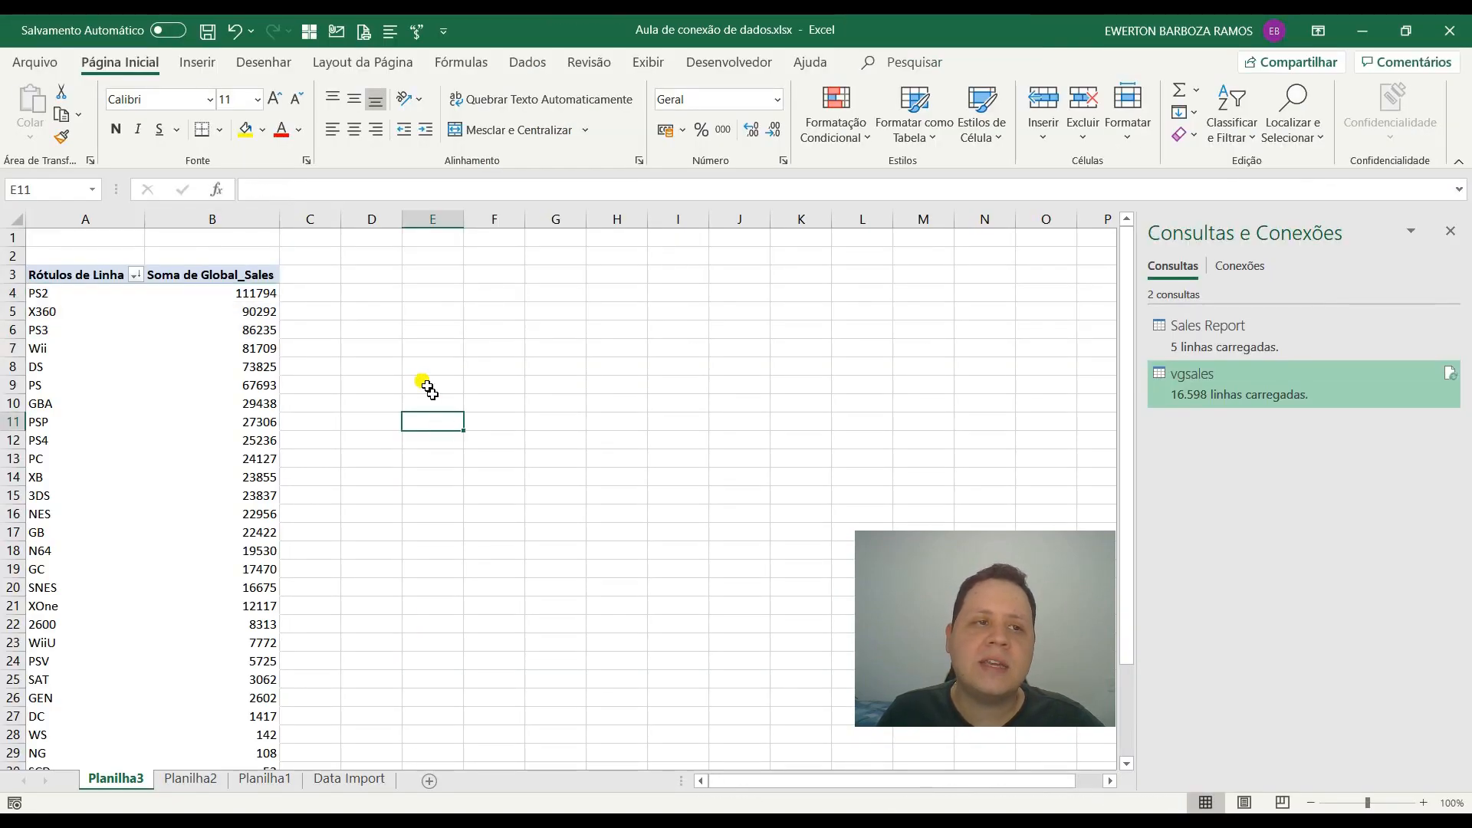
{"action": "left_click", "coordinate": [552, 67]}
{"action": "left_click", "coordinate": [31, 132]}
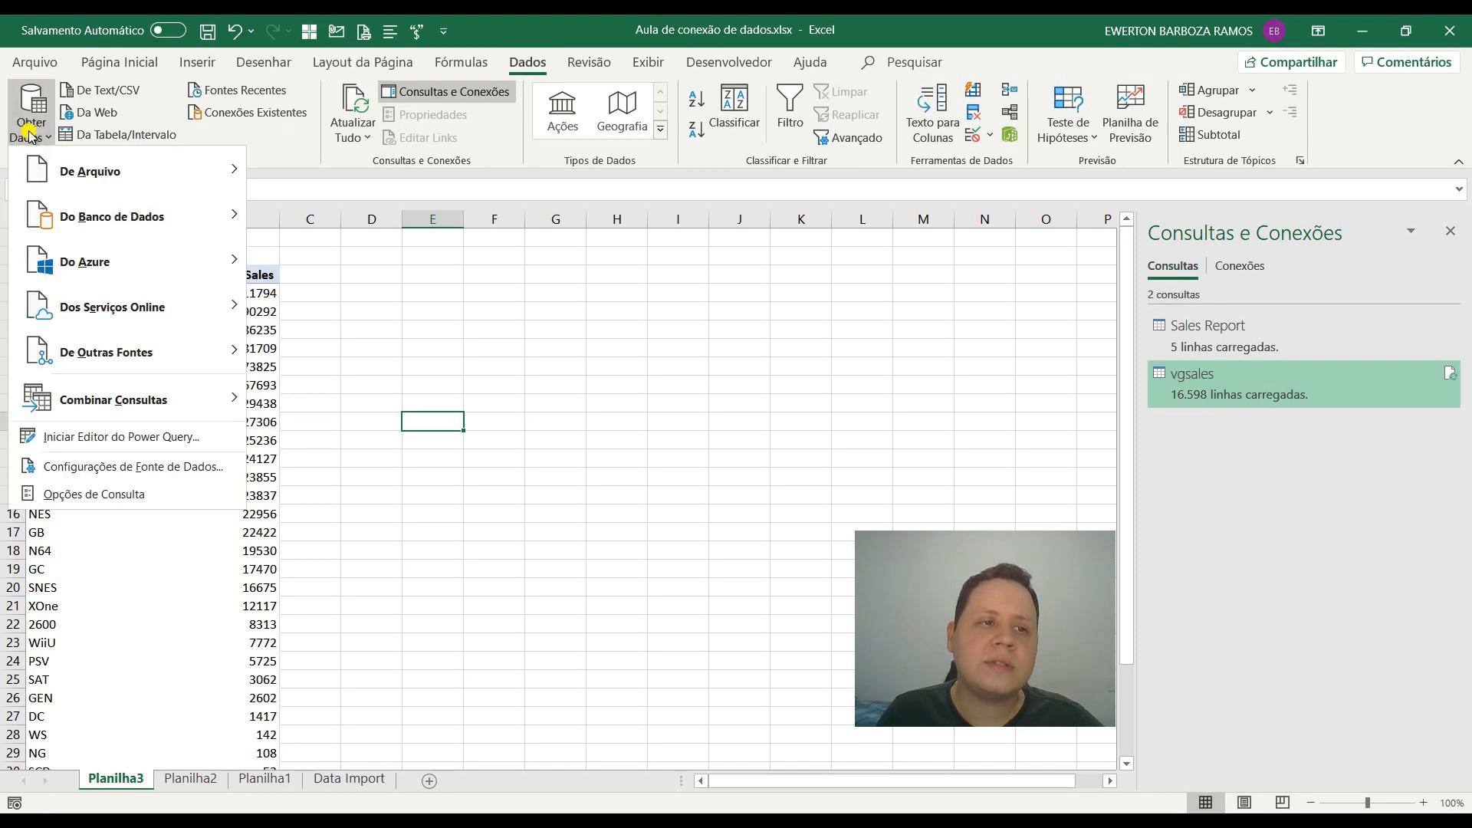
{"action": "mouse_move", "coordinate": [153, 216]}
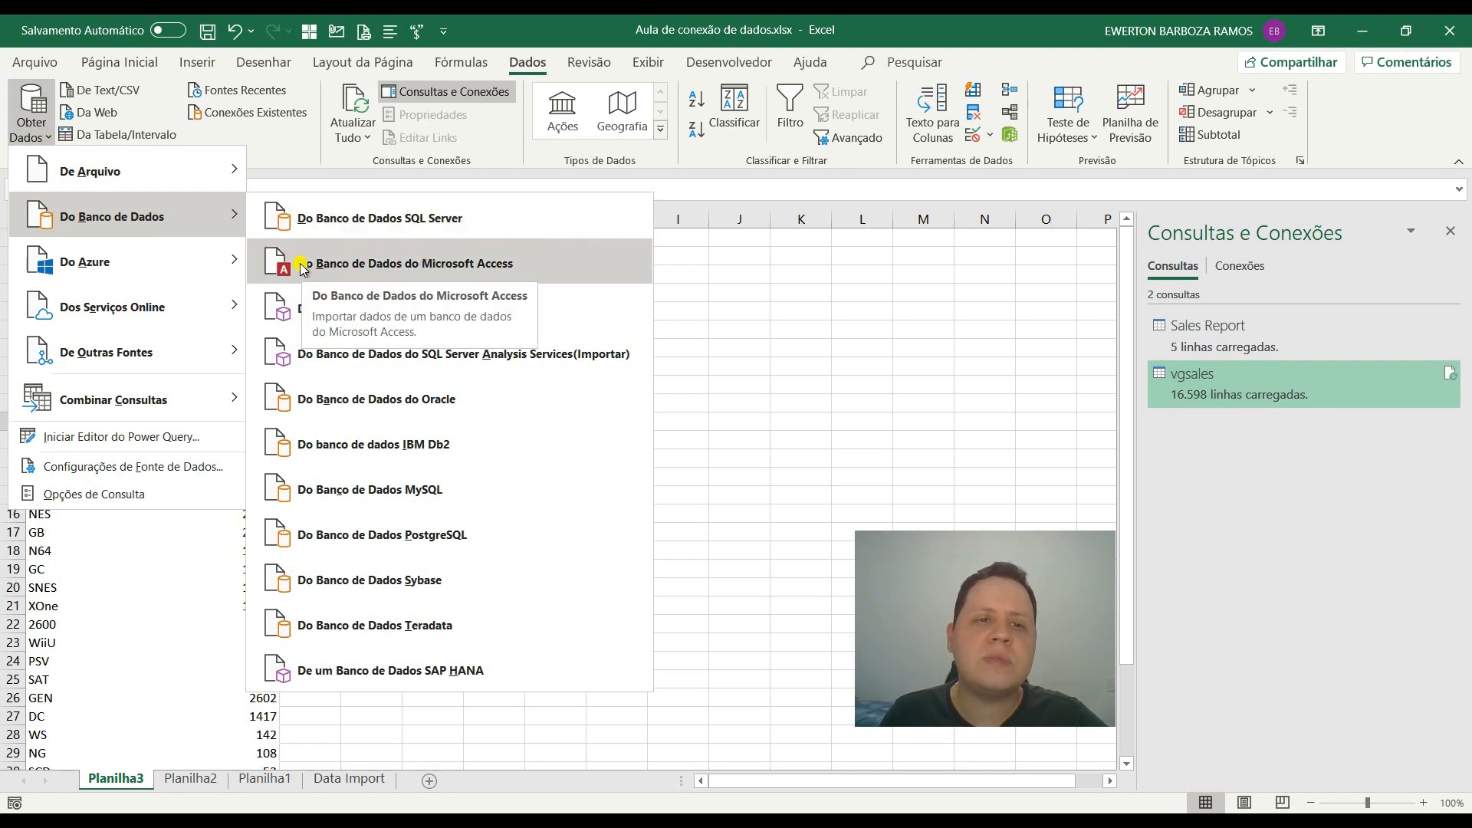
{"action": "left_click", "coordinate": [478, 266]}
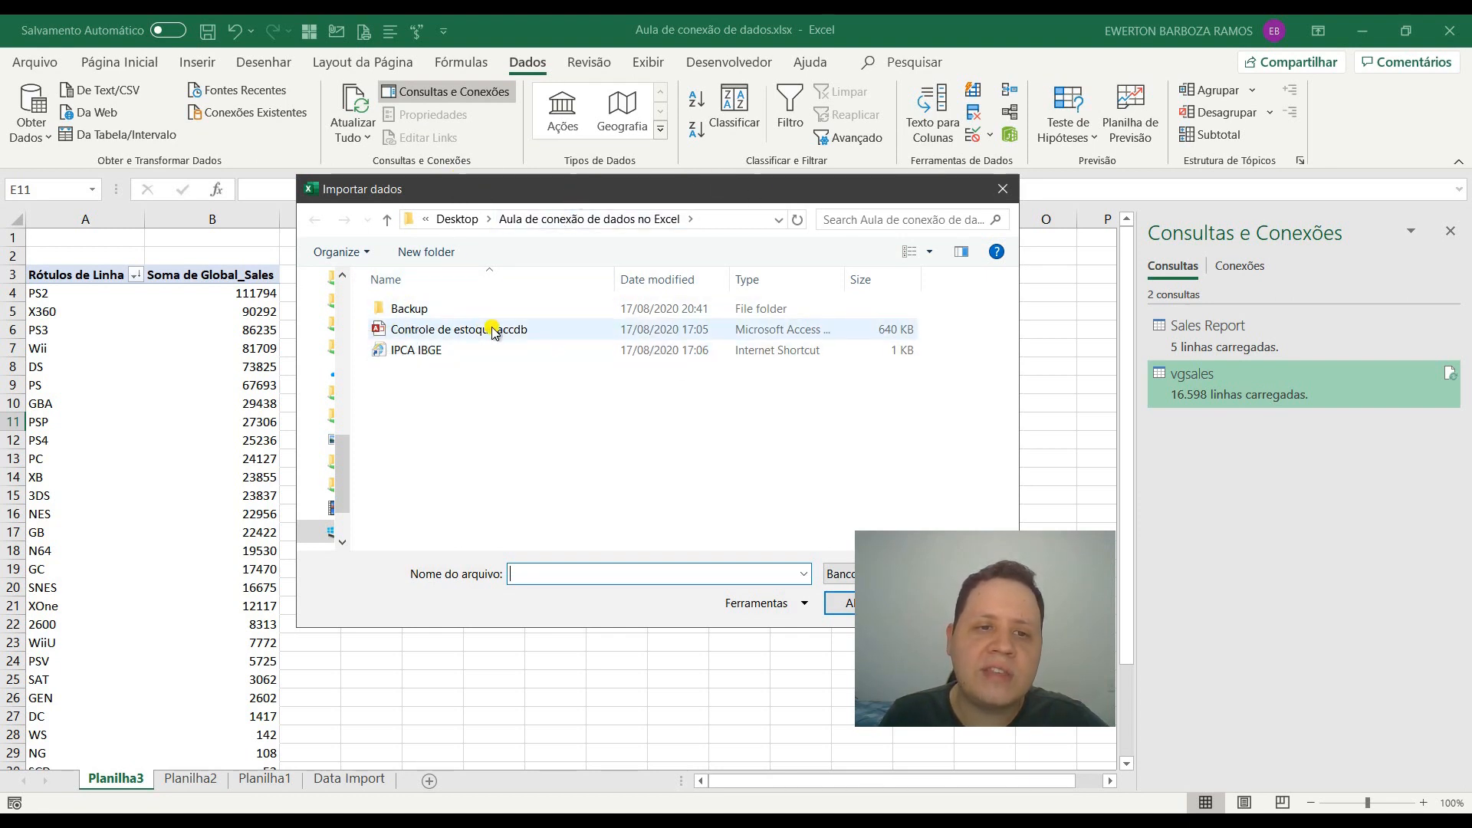
{"action": "double_click", "coordinate": [428, 332]}
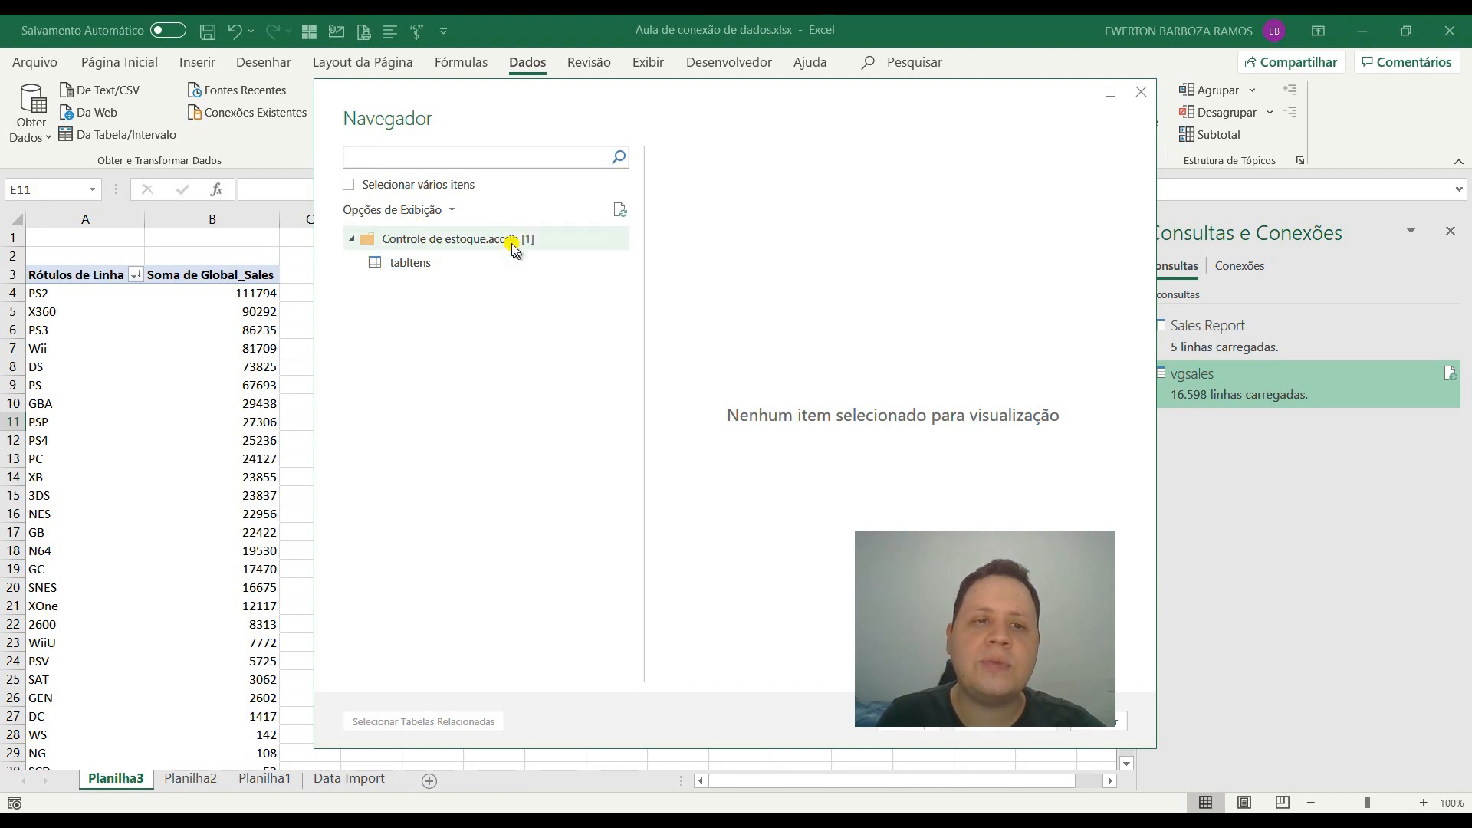
Step: Preview the tabItens table from the Access database and load it into a new worksheet
{"action": "left_click", "coordinate": [398, 264]}
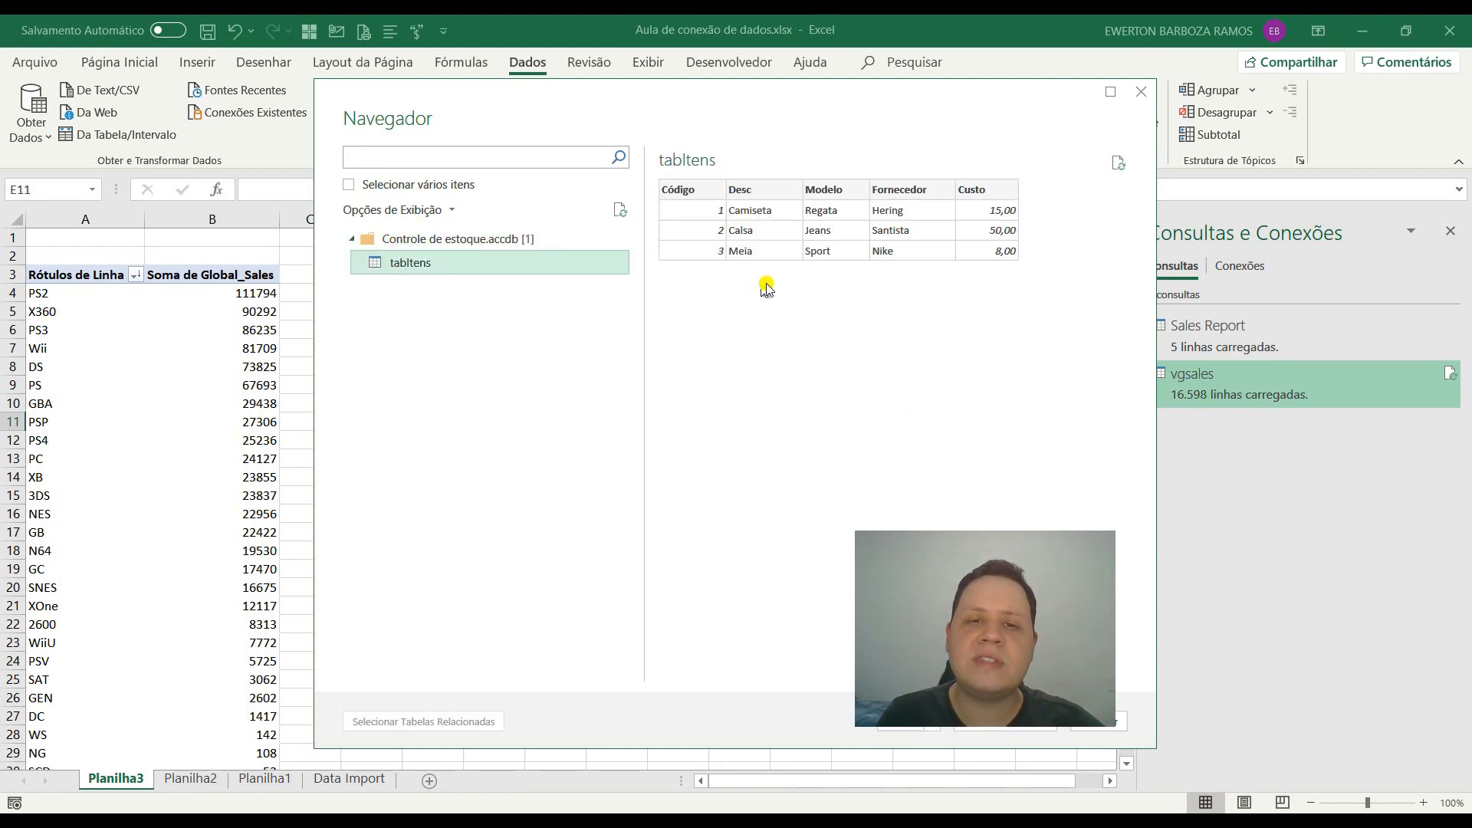
{"action": "left_click_drag", "start_coordinate": [769, 88], "coordinate": [421, 99]}
{"action": "left_click", "coordinate": [559, 724]}
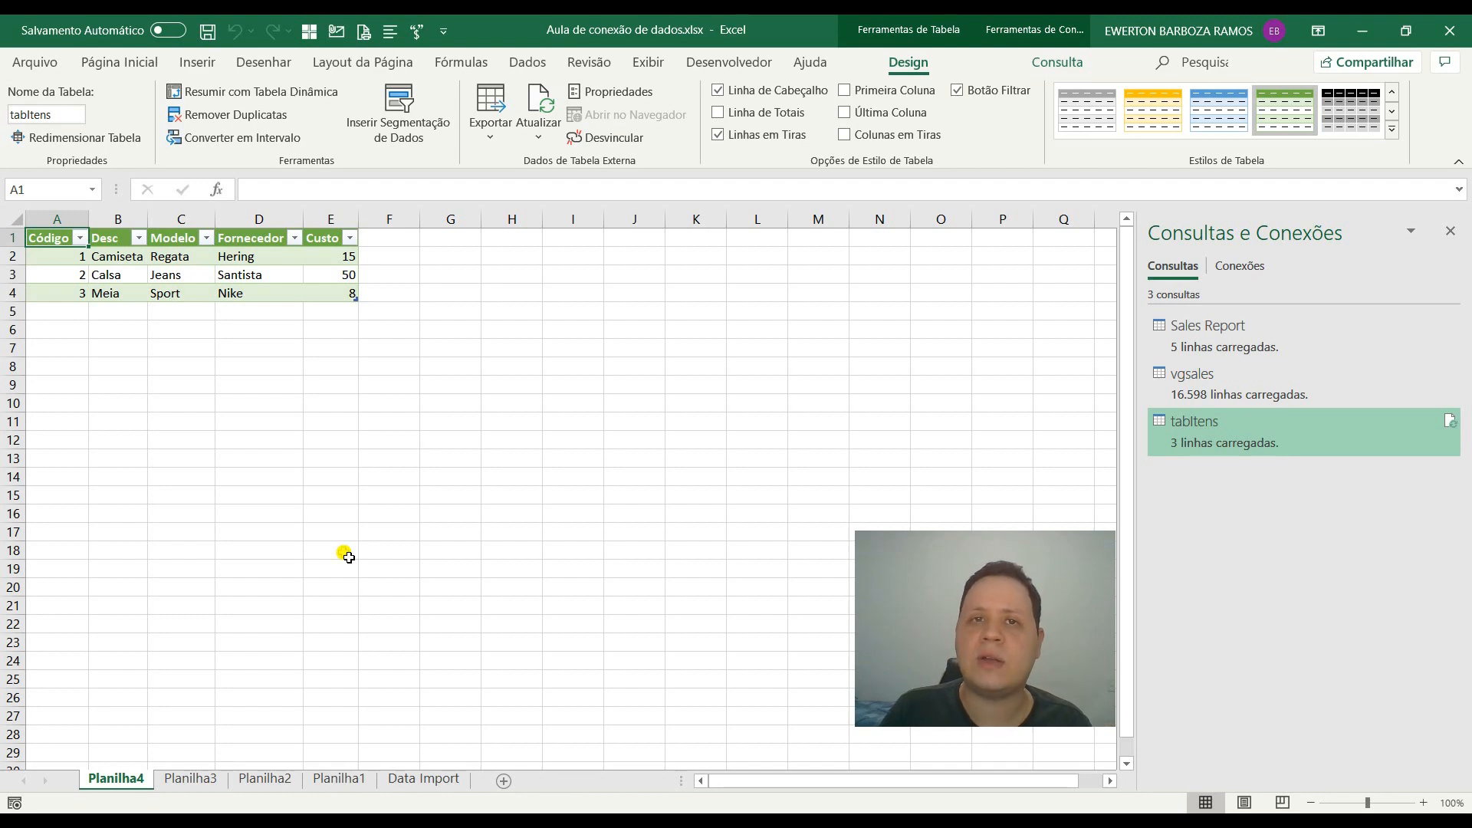
{"action": "mouse_move", "coordinate": [356, 298]}
{"action": "left_mouse_down"}
{"action": "mouse_move", "coordinate": [204, 263]}
{"action": "mouse_move", "coordinate": [361, 279]}
{"action": "mouse_move", "coordinate": [367, 312]}
{"action": "left_mouse_up"}
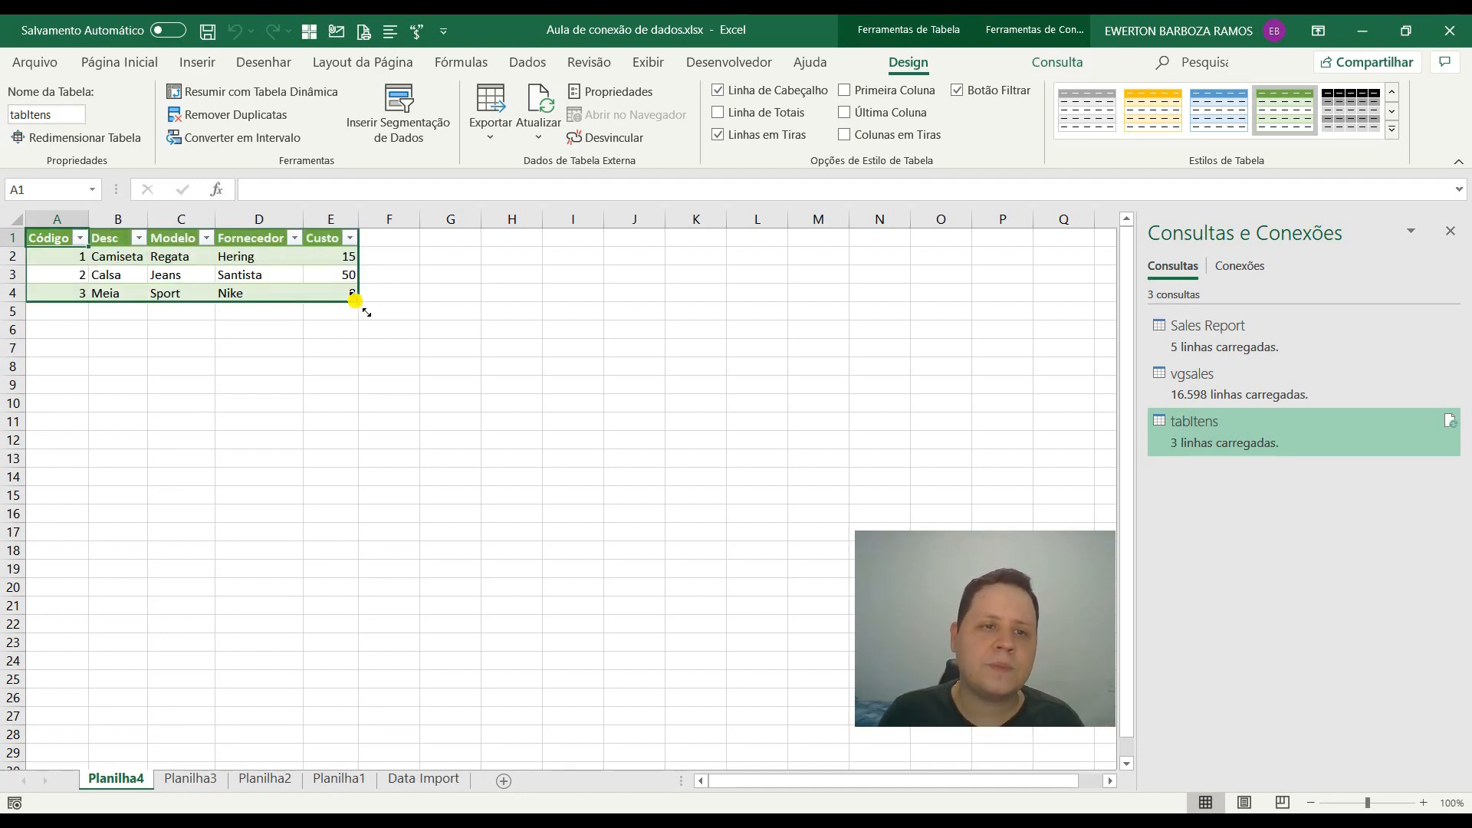
{"action": "left_click", "coordinate": [440, 292]}
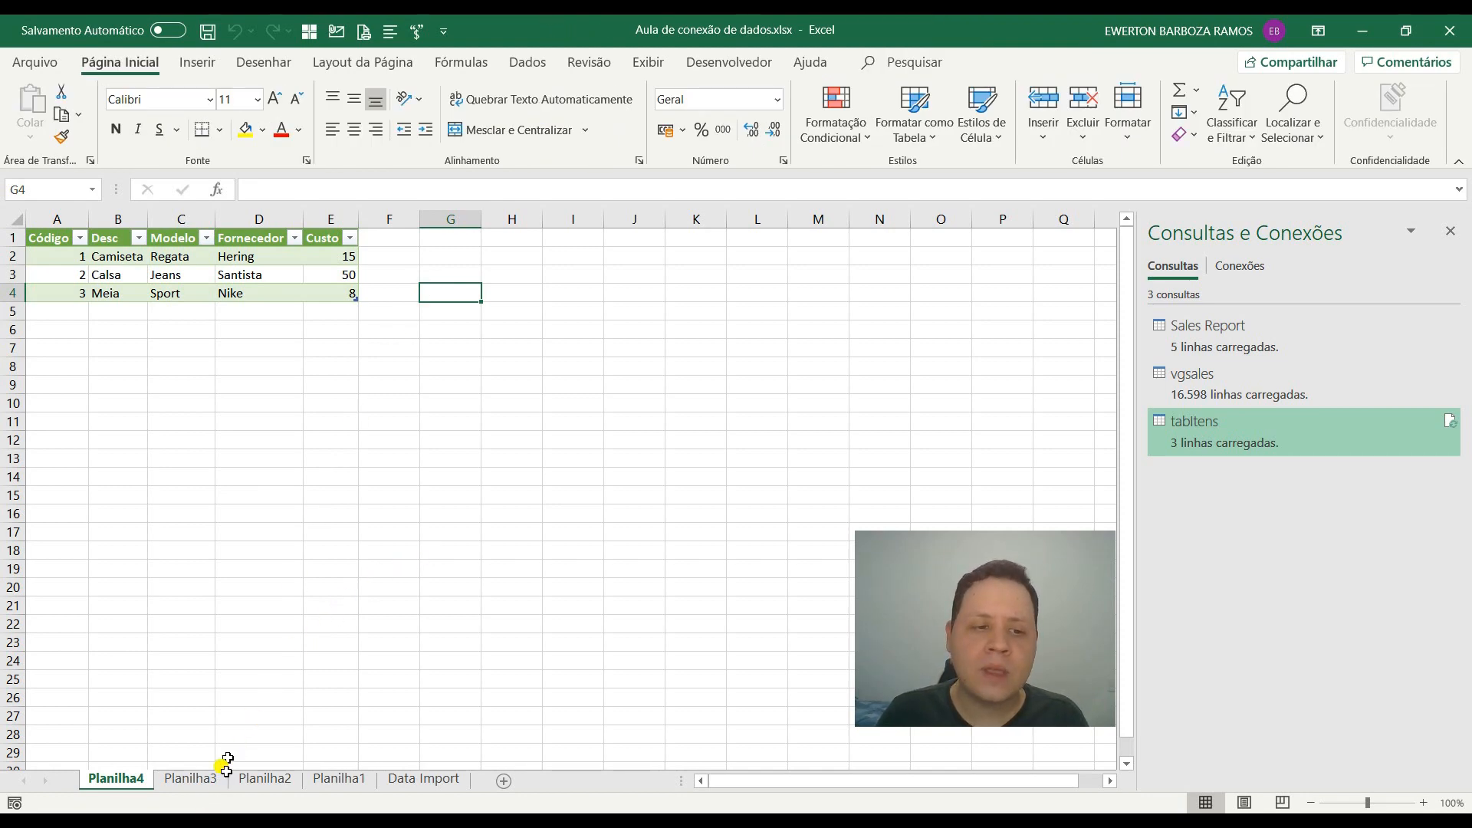
Step: Switch to the lesson folder, open the IPCA IBGE web shortcut in the browser and examine the page's expense-type table
{"action": "left_click", "coordinate": [222, 822]}
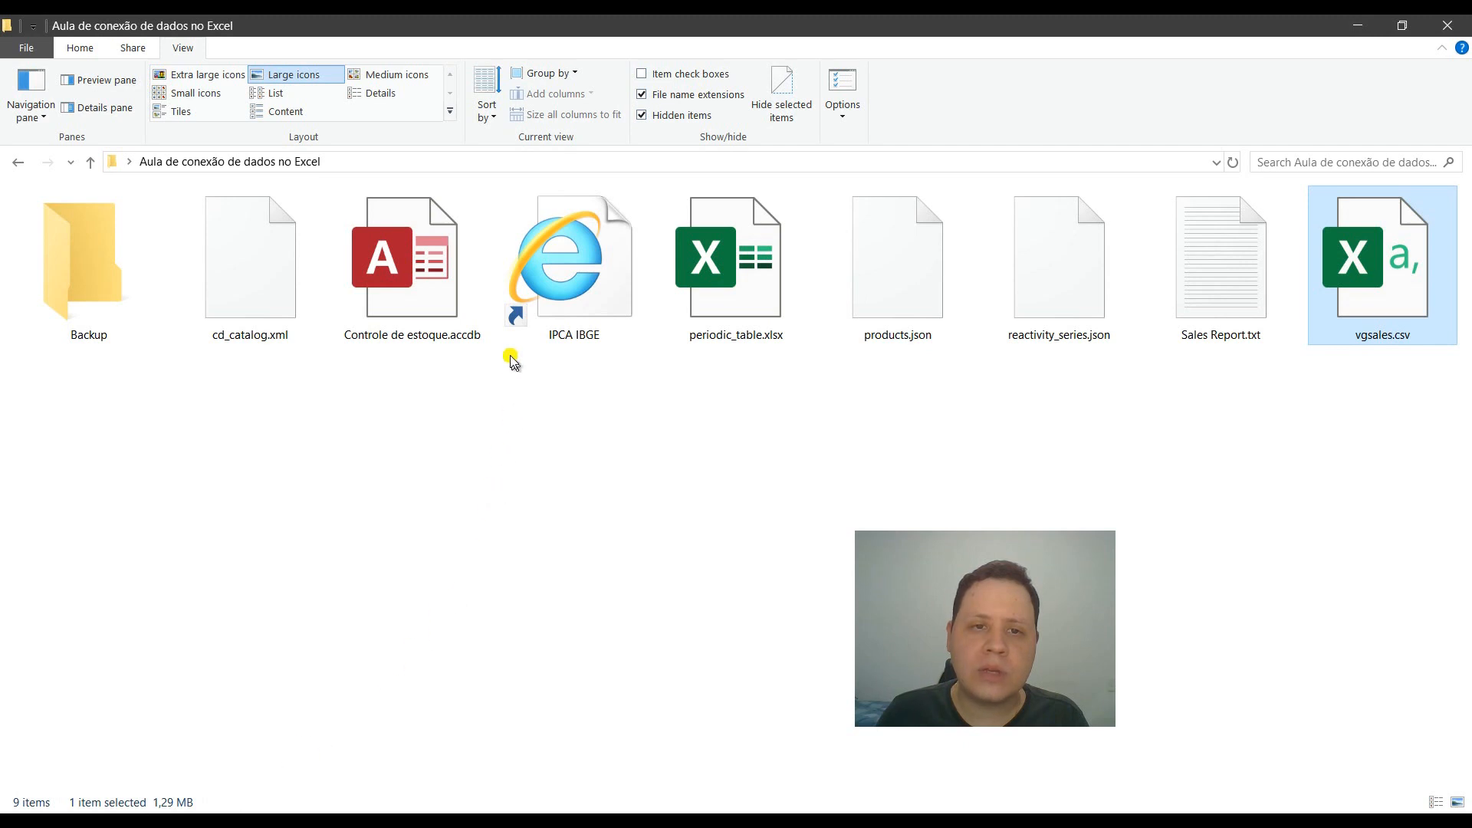
{"action": "left_click", "coordinate": [561, 253]}
{"action": "double_click", "coordinate": [562, 254]}
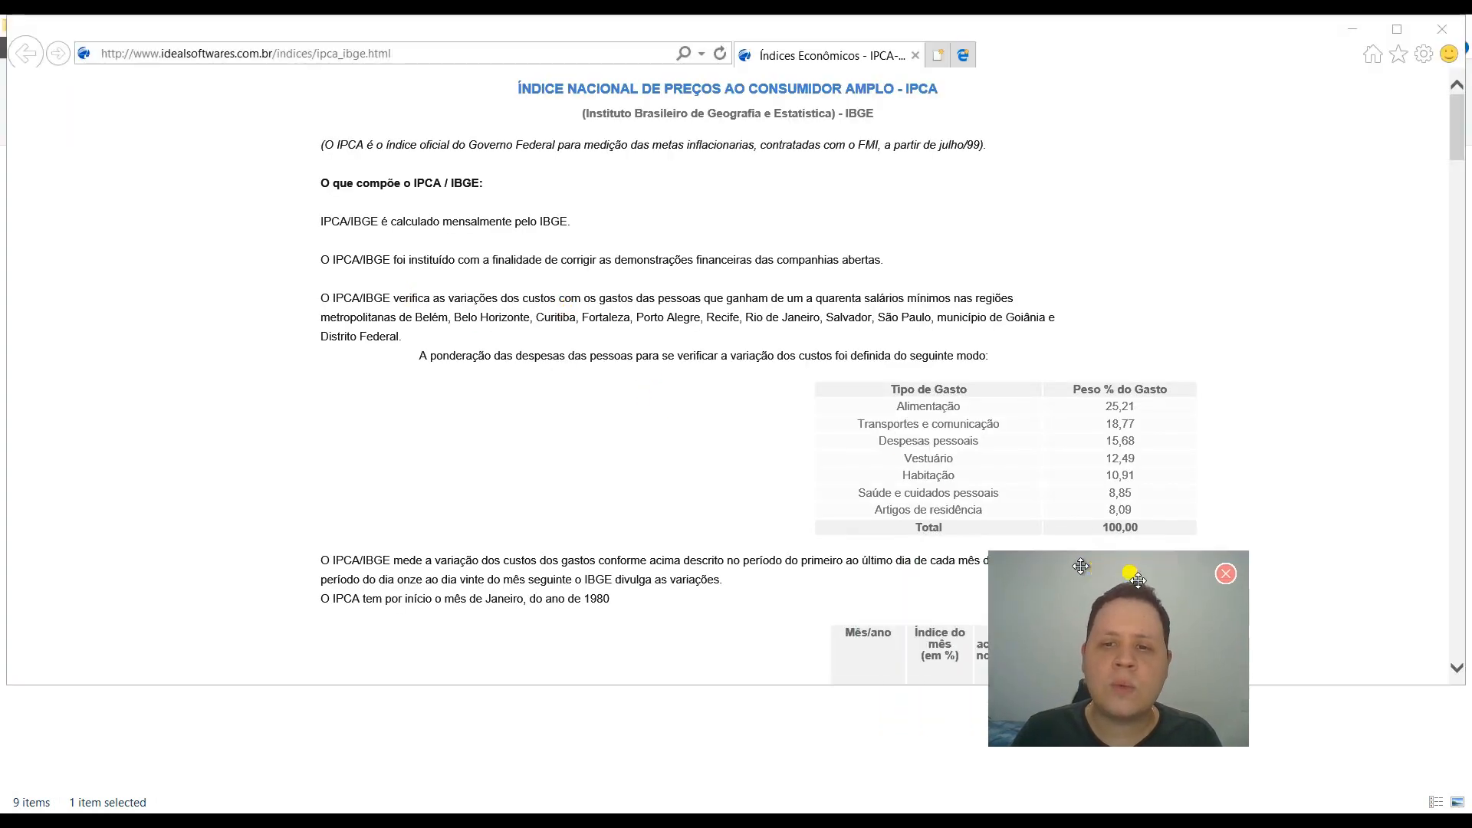
{"action": "scroll", "coordinate": [1021, 322], "scroll_direction": "down", "scroll_amount": 1}
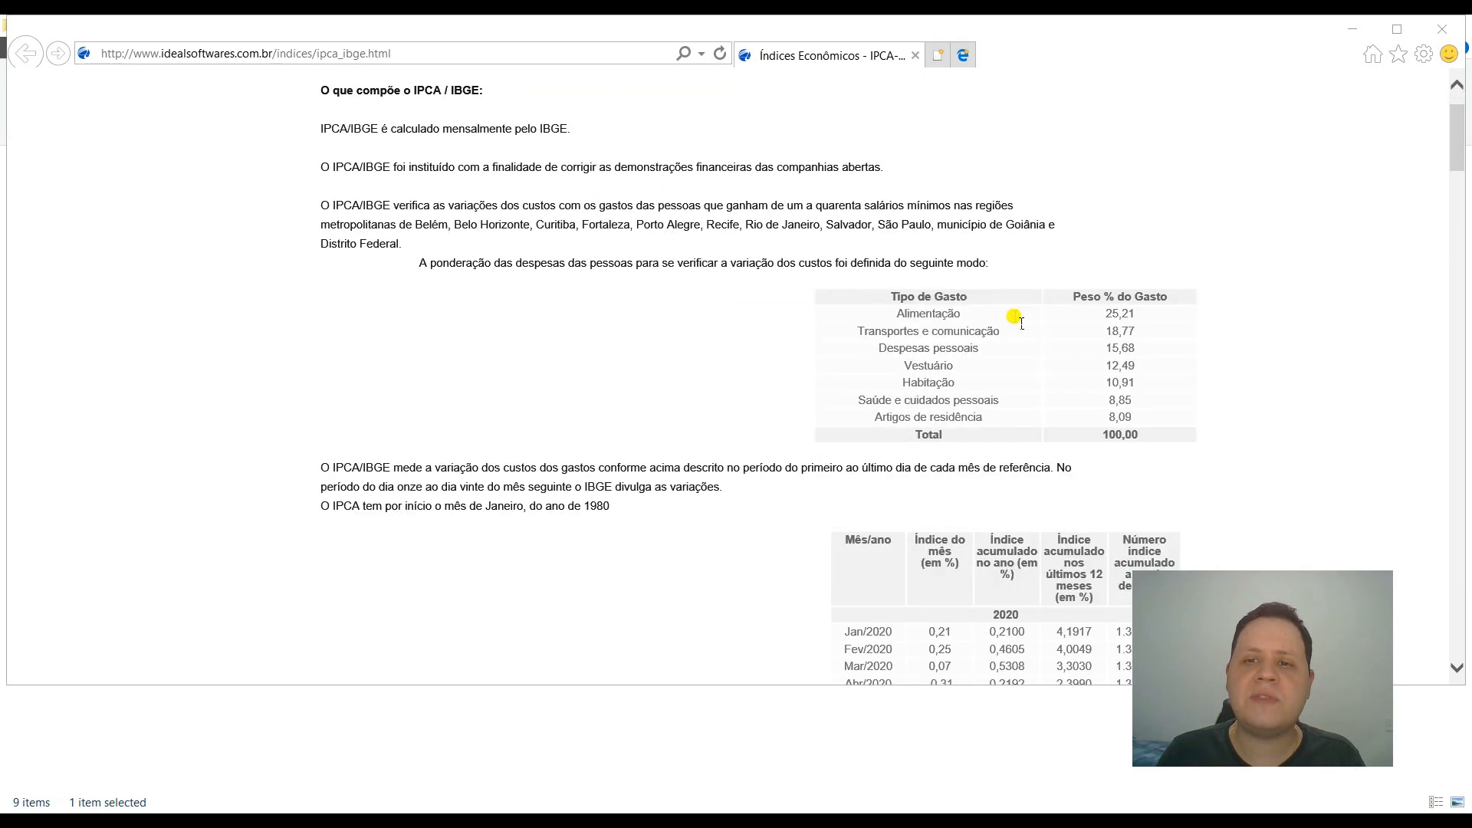
{"action": "double_click", "coordinate": [912, 313]}
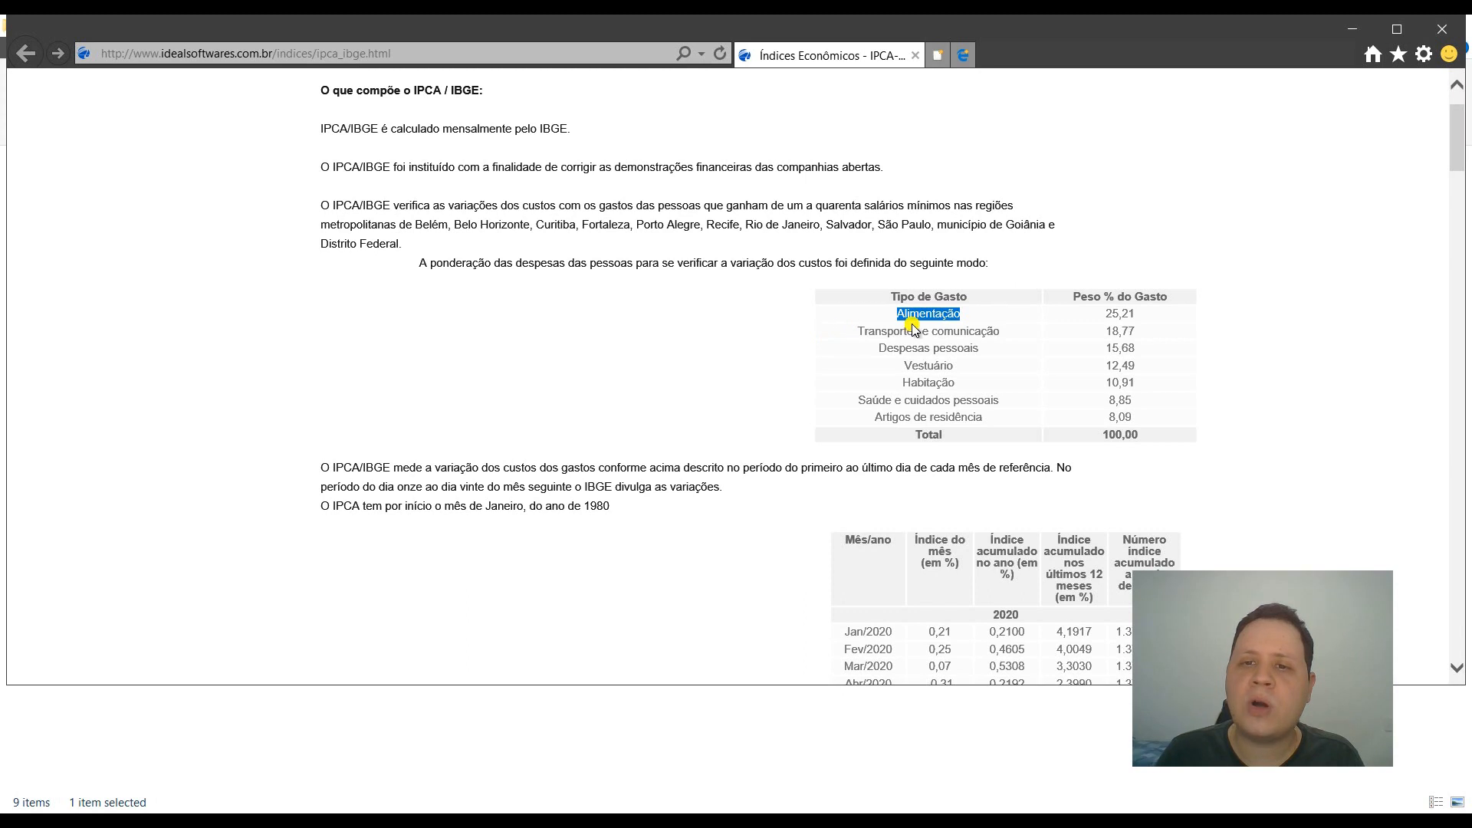
Step: Examine the IPCA page's expense-type table, the monthly index table by year and the simplified percentage table starting in 1980
{"action": "left_click", "coordinate": [923, 436]}
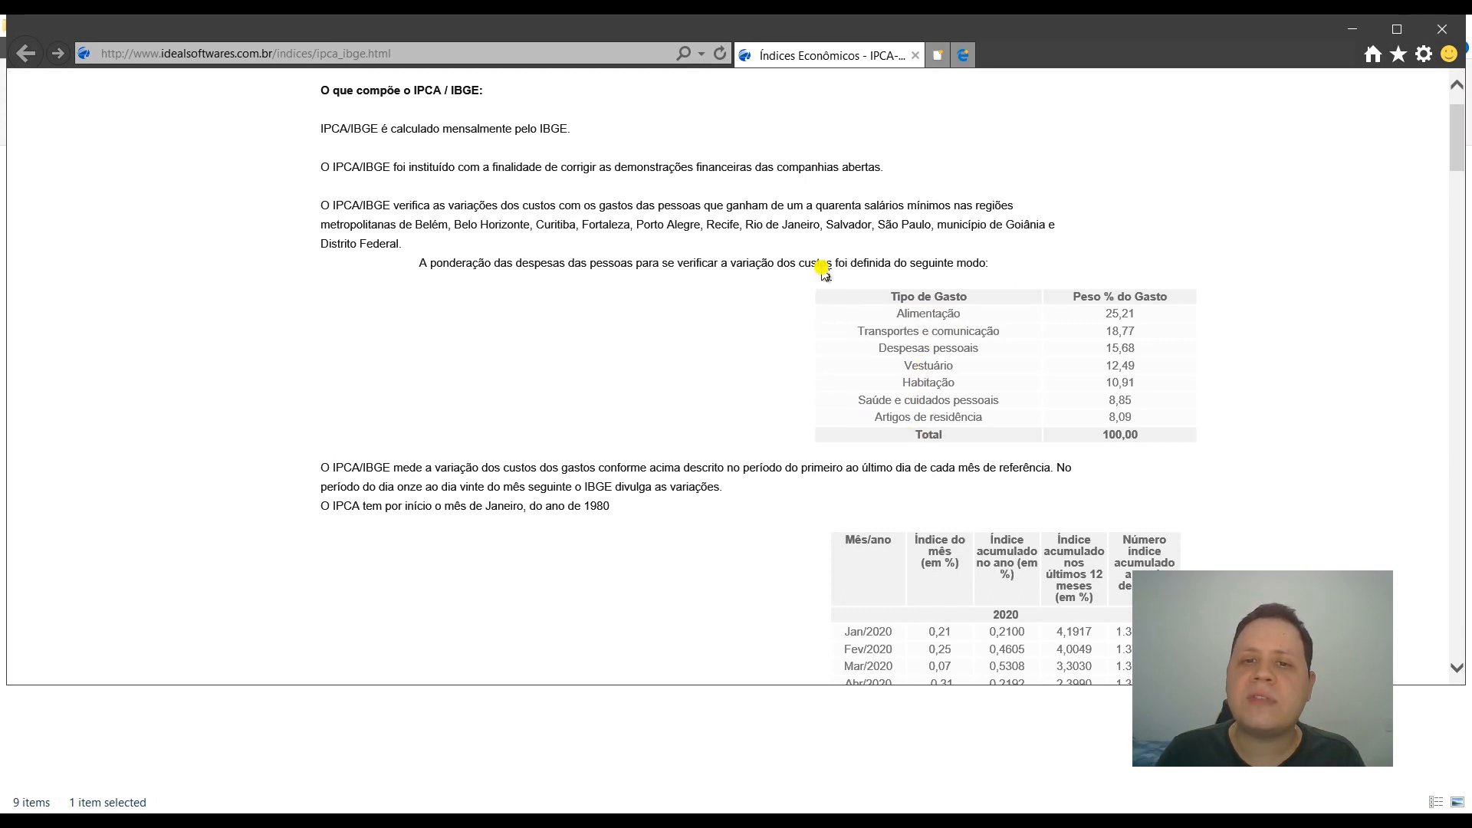
{"action": "left_click_drag", "start_coordinate": [822, 293], "coordinate": [1139, 431]}
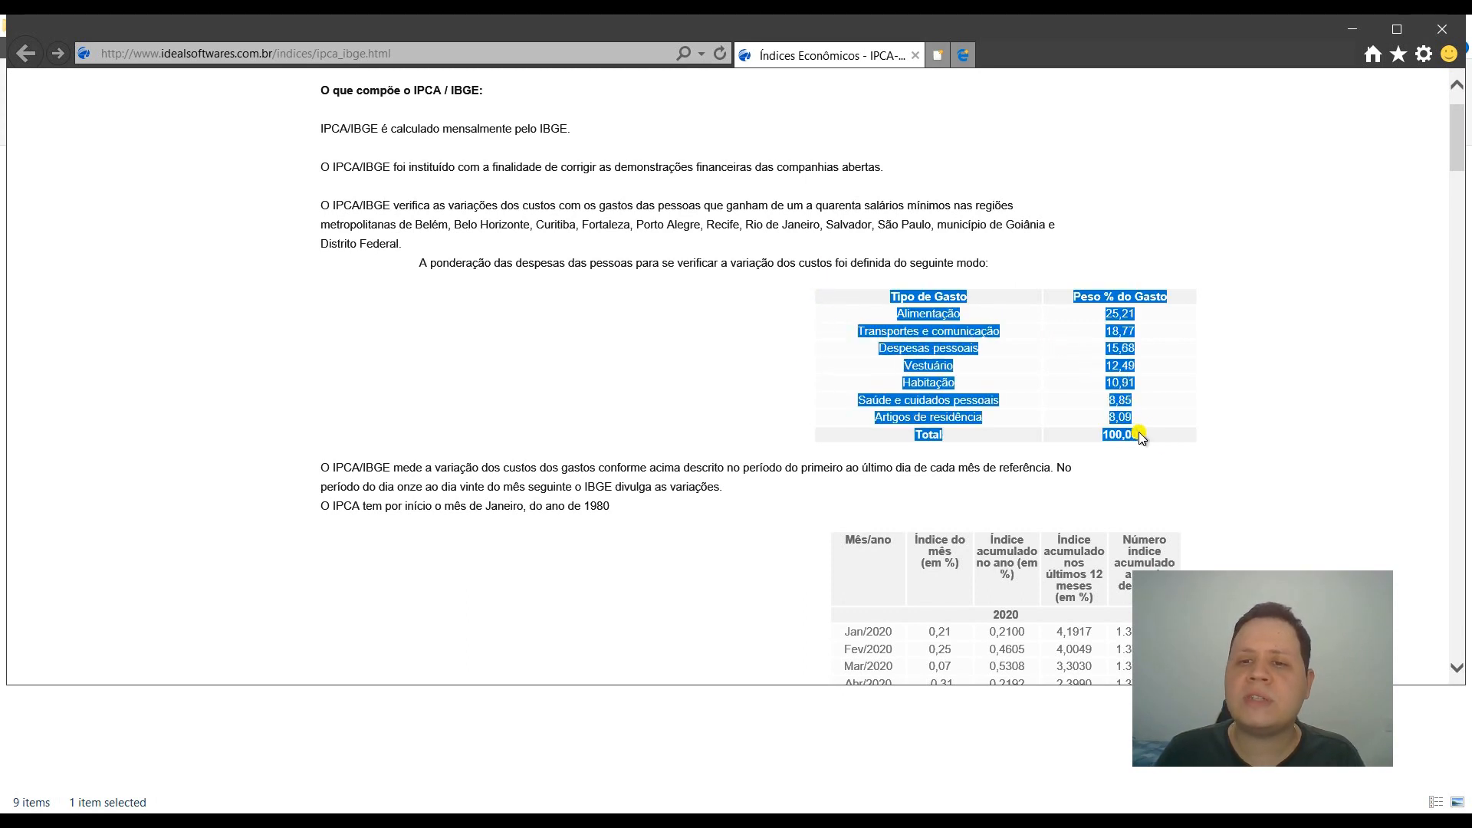
{"action": "left_click", "coordinate": [1138, 431]}
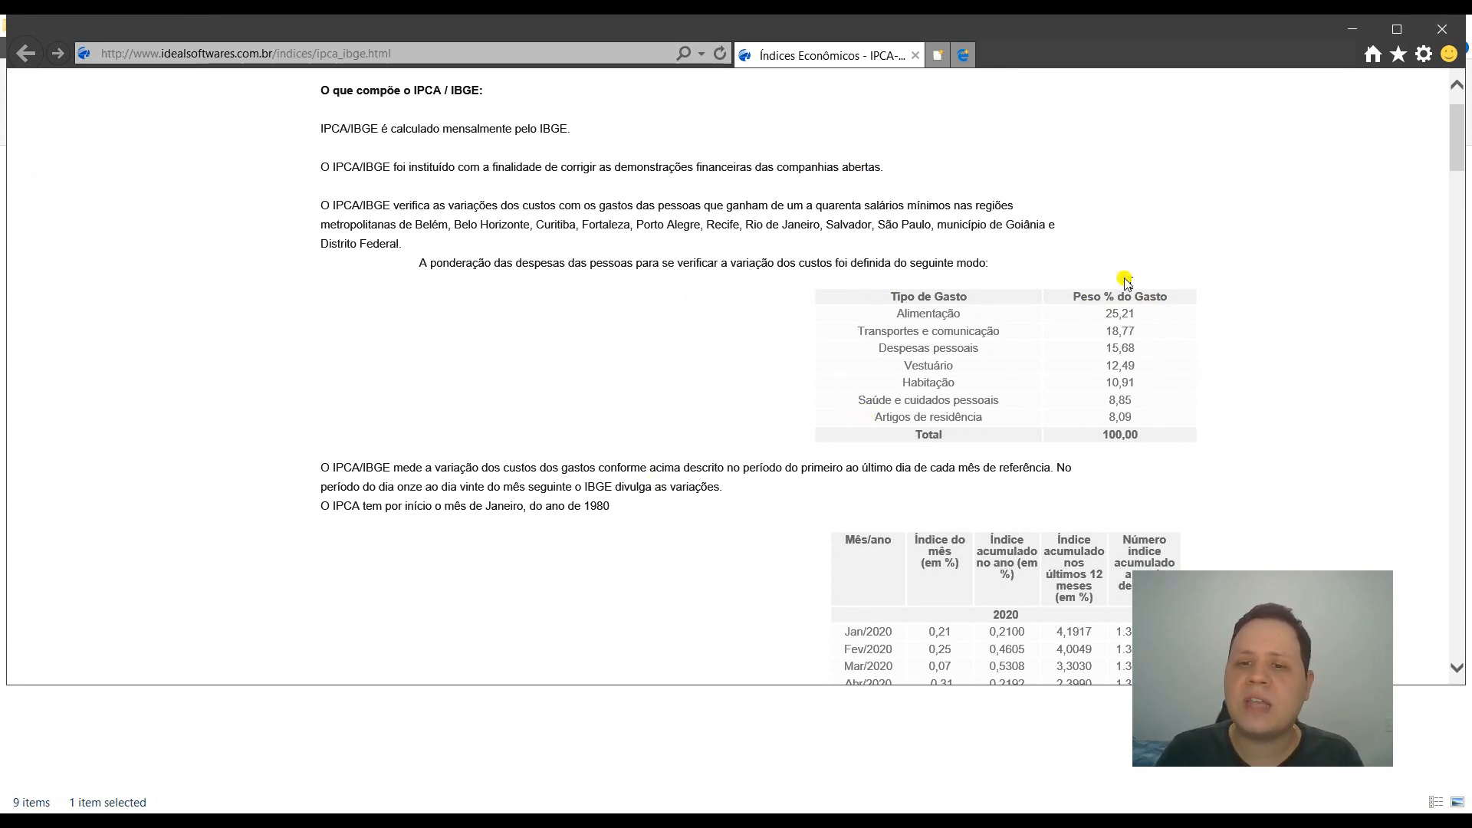
{"action": "scroll", "coordinate": [834, 289], "scroll_direction": "down", "scroll_amount": 3}
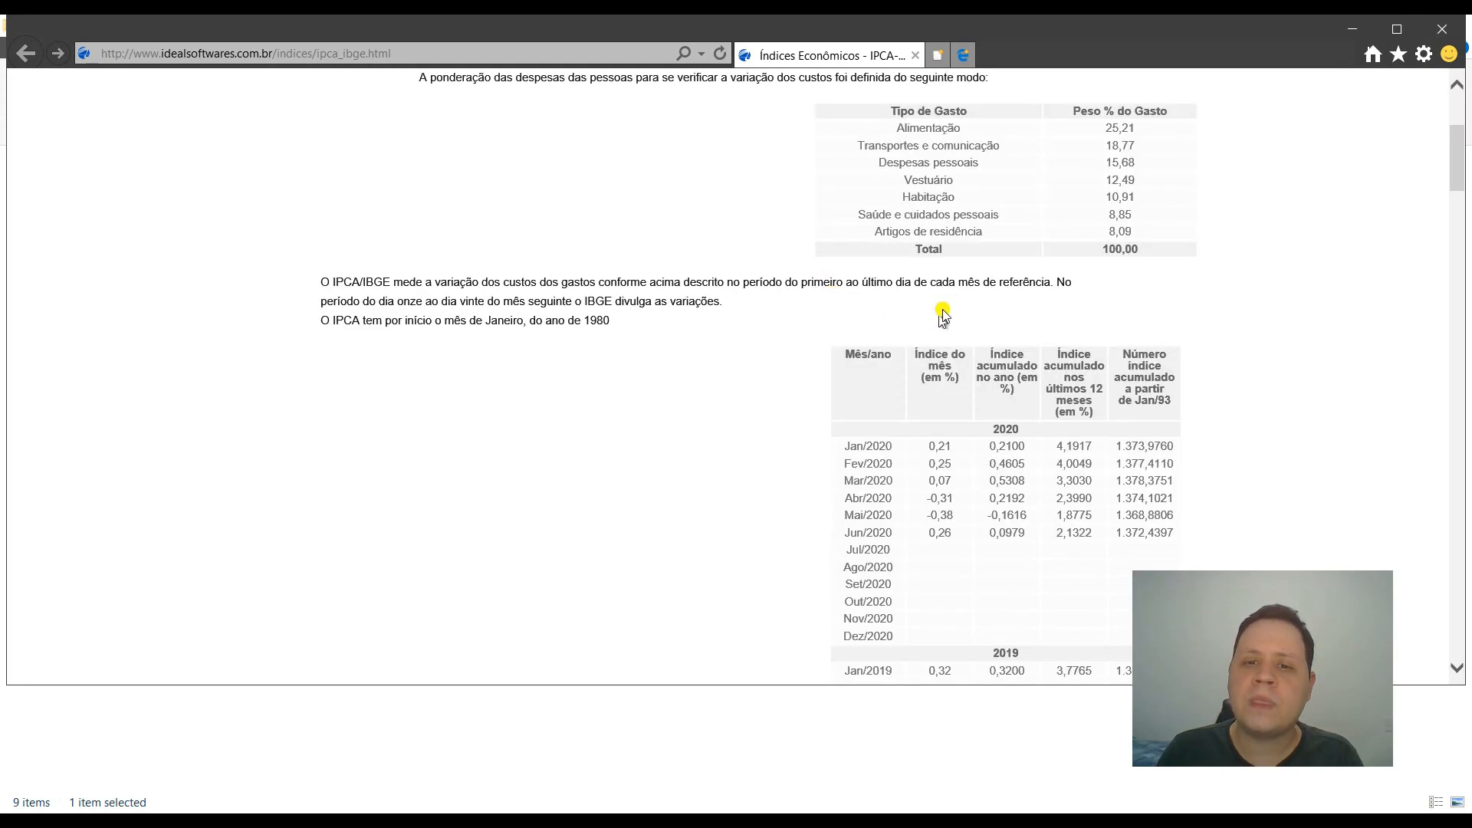
{"action": "scroll", "coordinate": [943, 315], "scroll_direction": "up", "scroll_amount": 1}
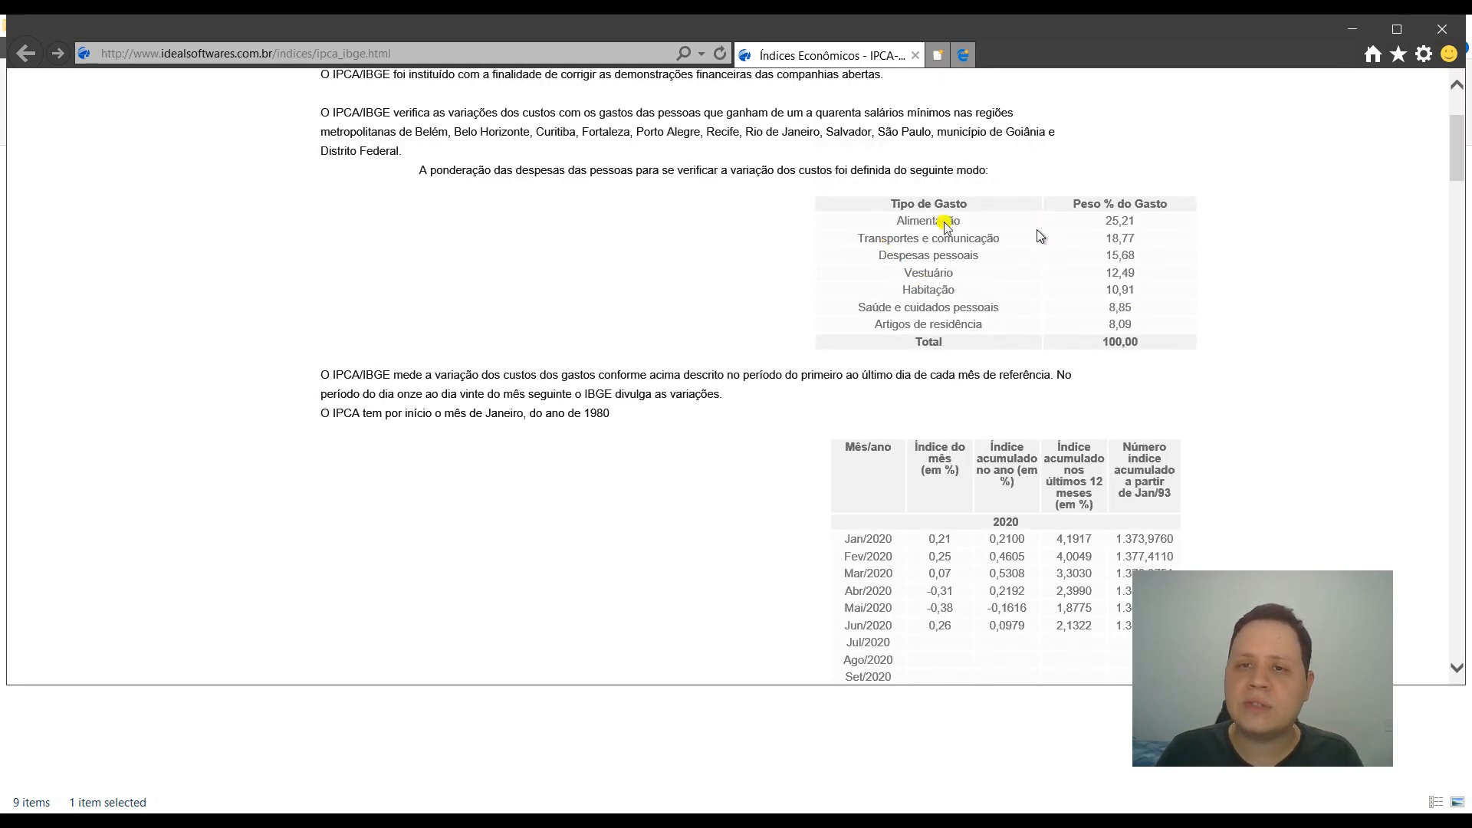
{"action": "scroll", "coordinate": [1085, 315], "scroll_direction": "down", "scroll_amount": 10}
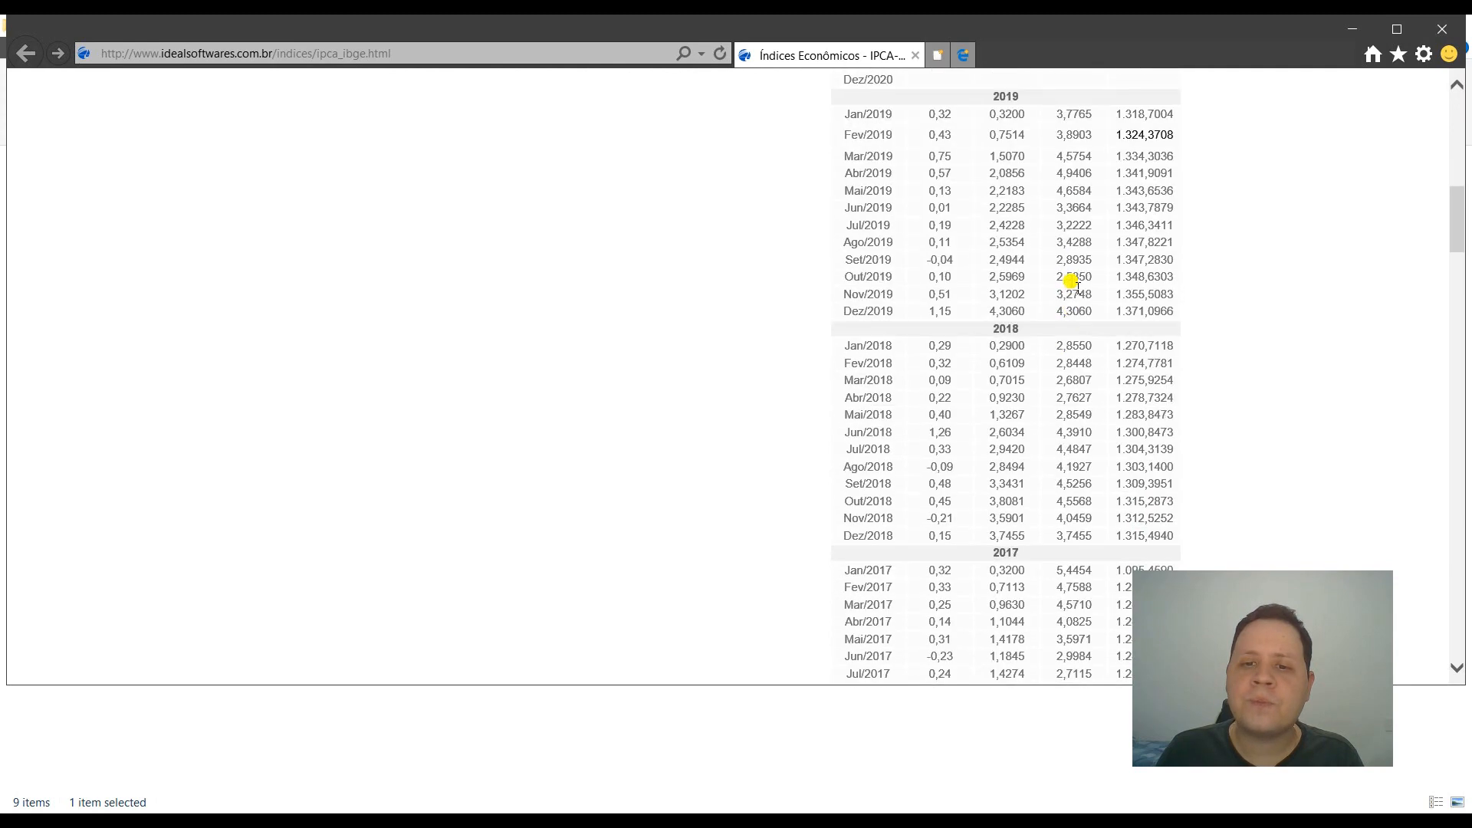
{"action": "scroll", "coordinate": [1074, 284], "scroll_direction": "down", "scroll_amount": 15}
{"action": "scroll", "coordinate": [955, 524], "scroll_direction": "down", "scroll_amount": 12}
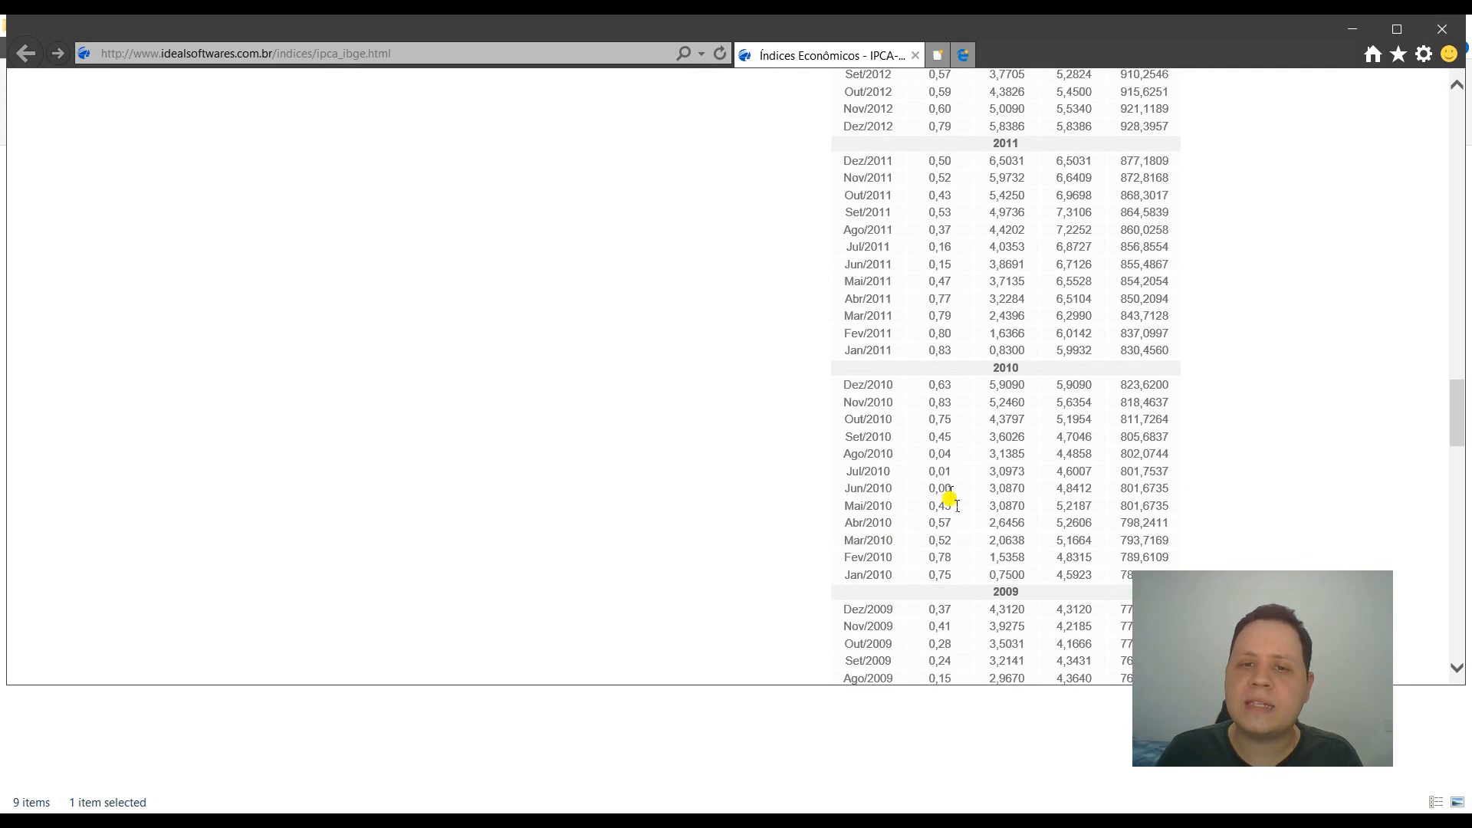
{"action": "scroll", "coordinate": [951, 502], "scroll_direction": "down", "scroll_amount": 20}
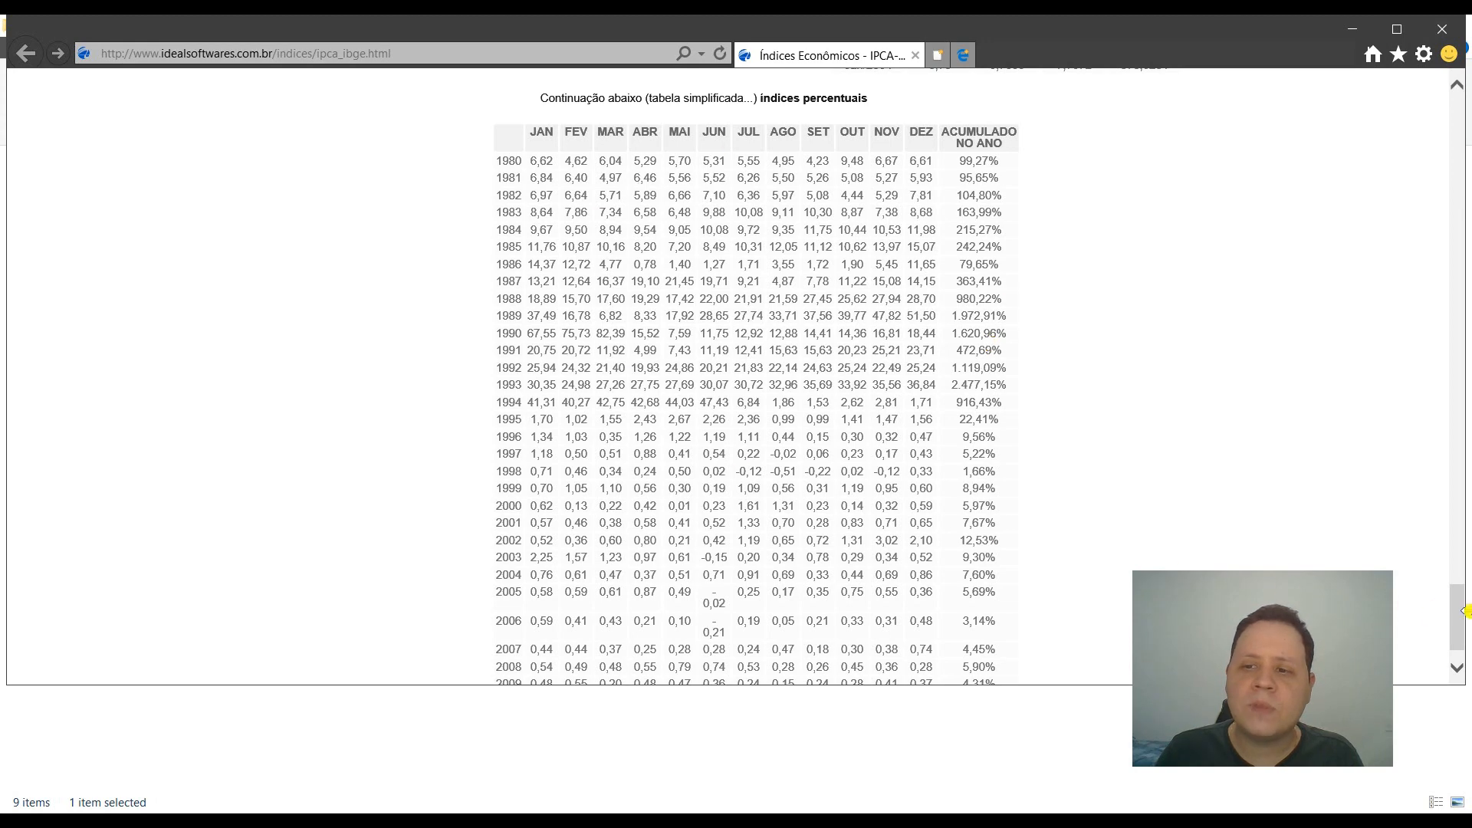
{"action": "left_click_drag", "start_coordinate": [1464, 617], "coordinate": [1442, 55]}
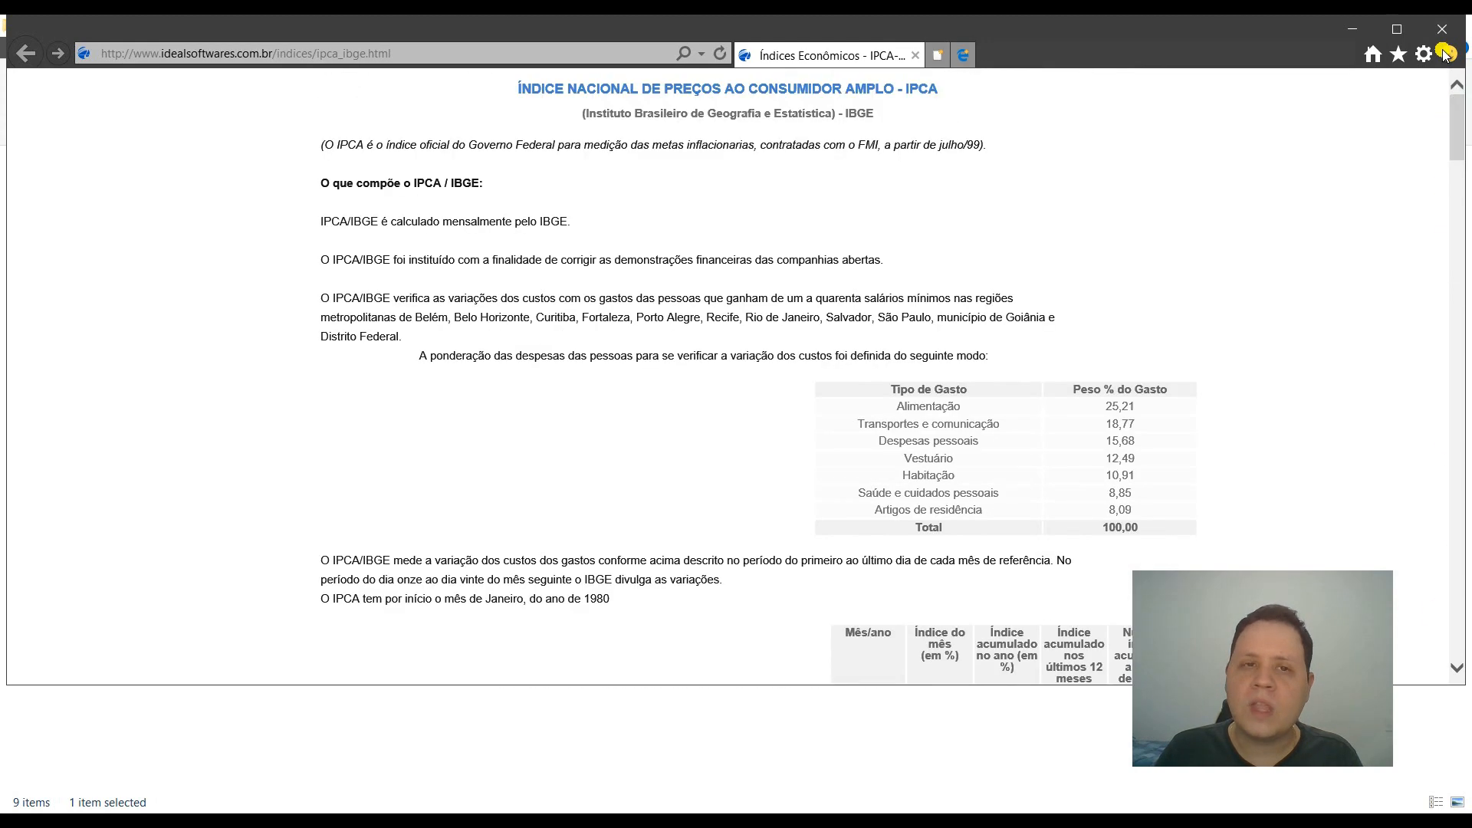
Step: Copy the IPCA page's web address and close the browser
{"action": "left_click", "coordinate": [345, 54]}
{"action": "key", "text": "ctrl+c"}
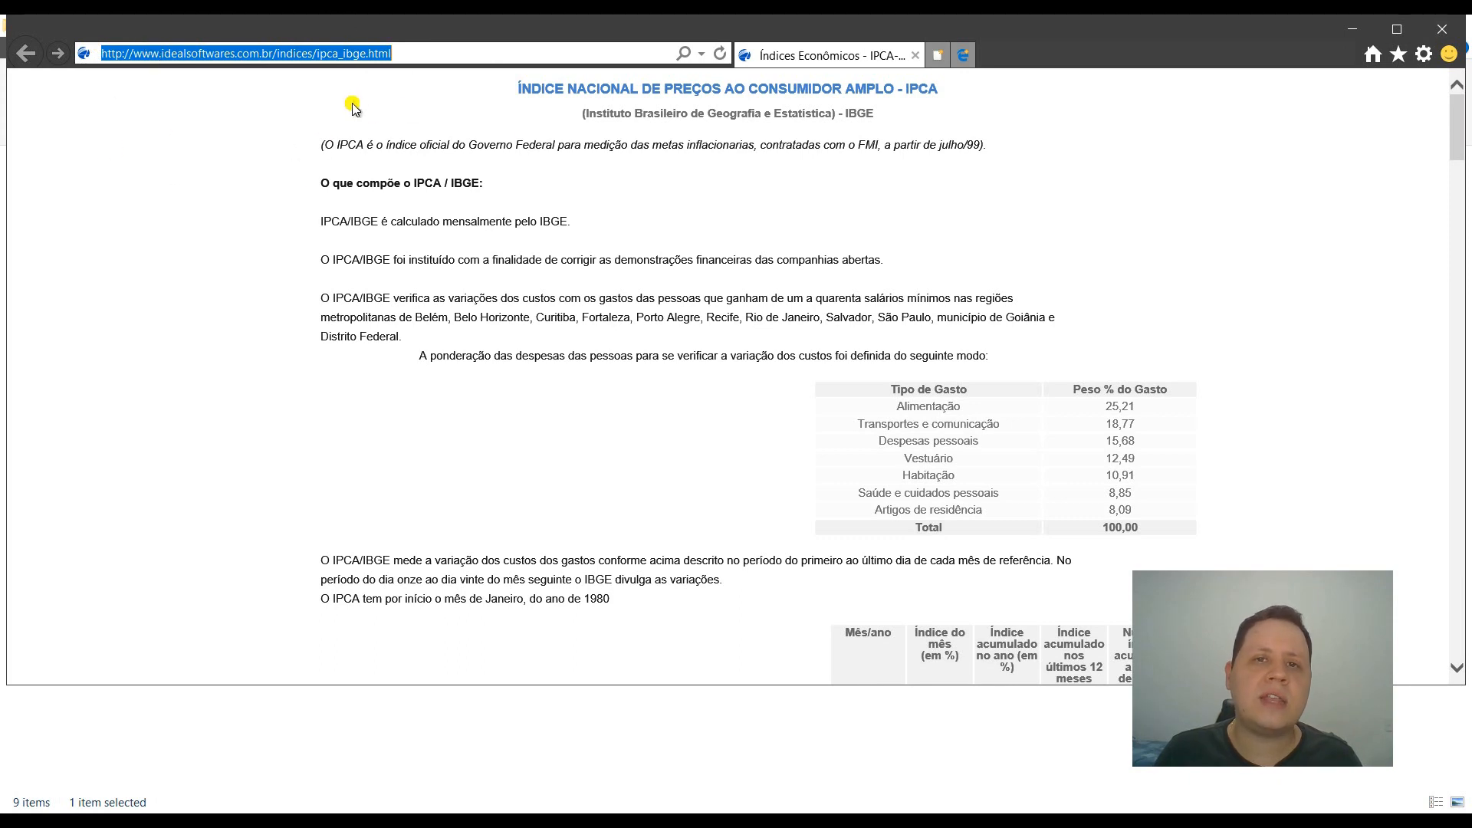
{"action": "left_click", "coordinate": [1454, 39]}
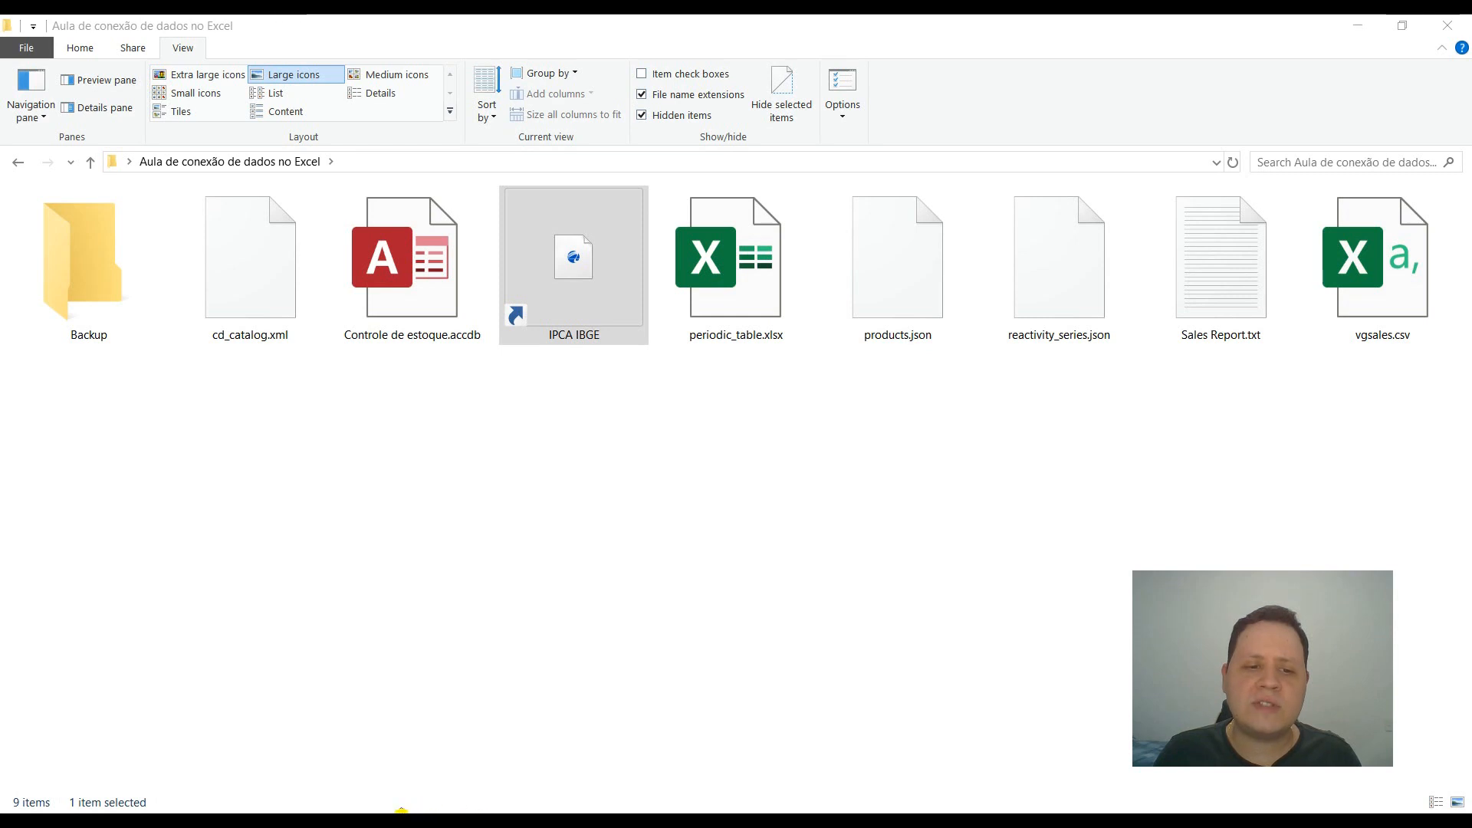
{"action": "key", "text": "alt+Tab"}
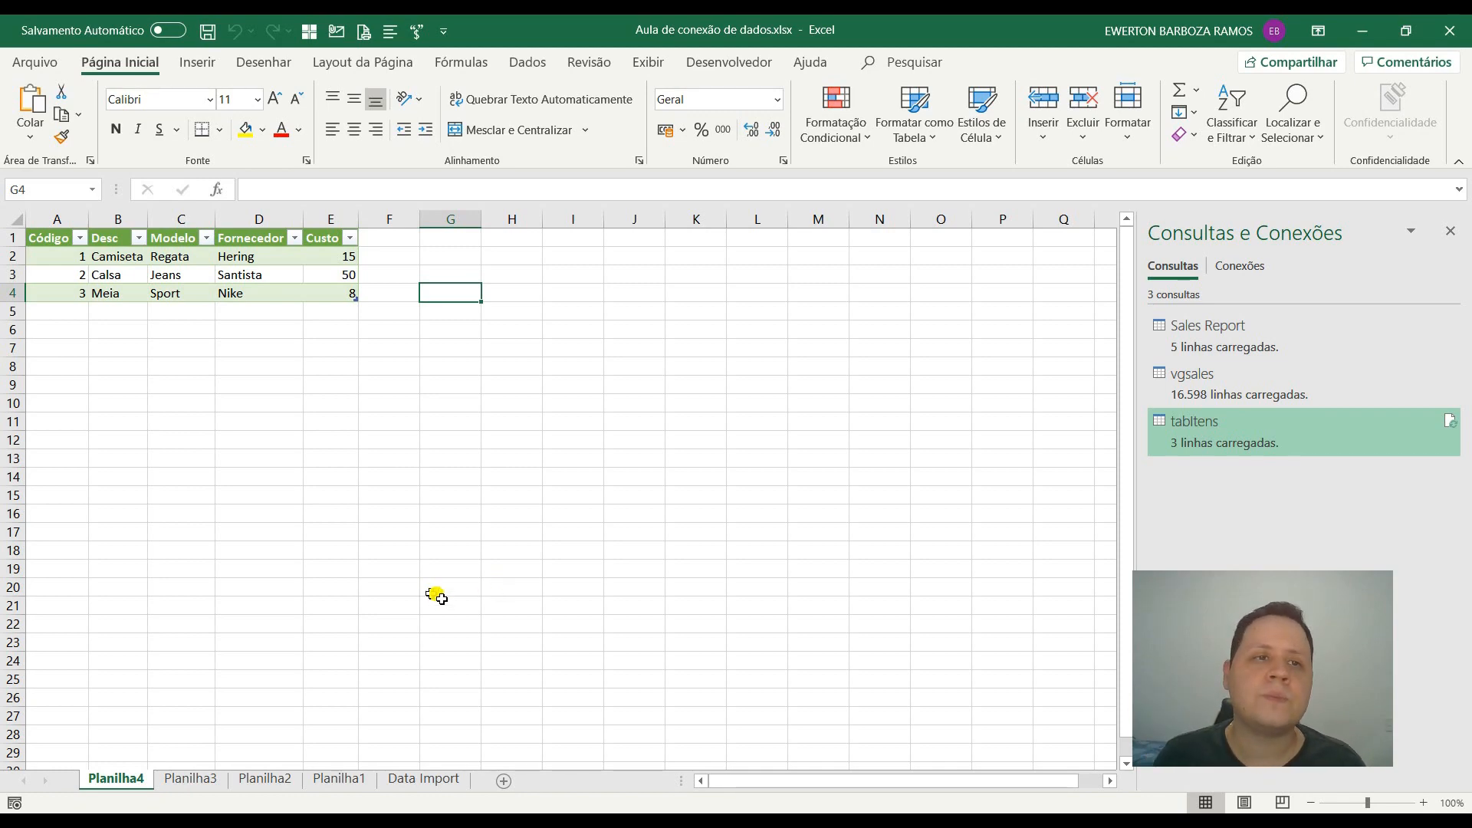
{"action": "left_click", "coordinate": [530, 61]}
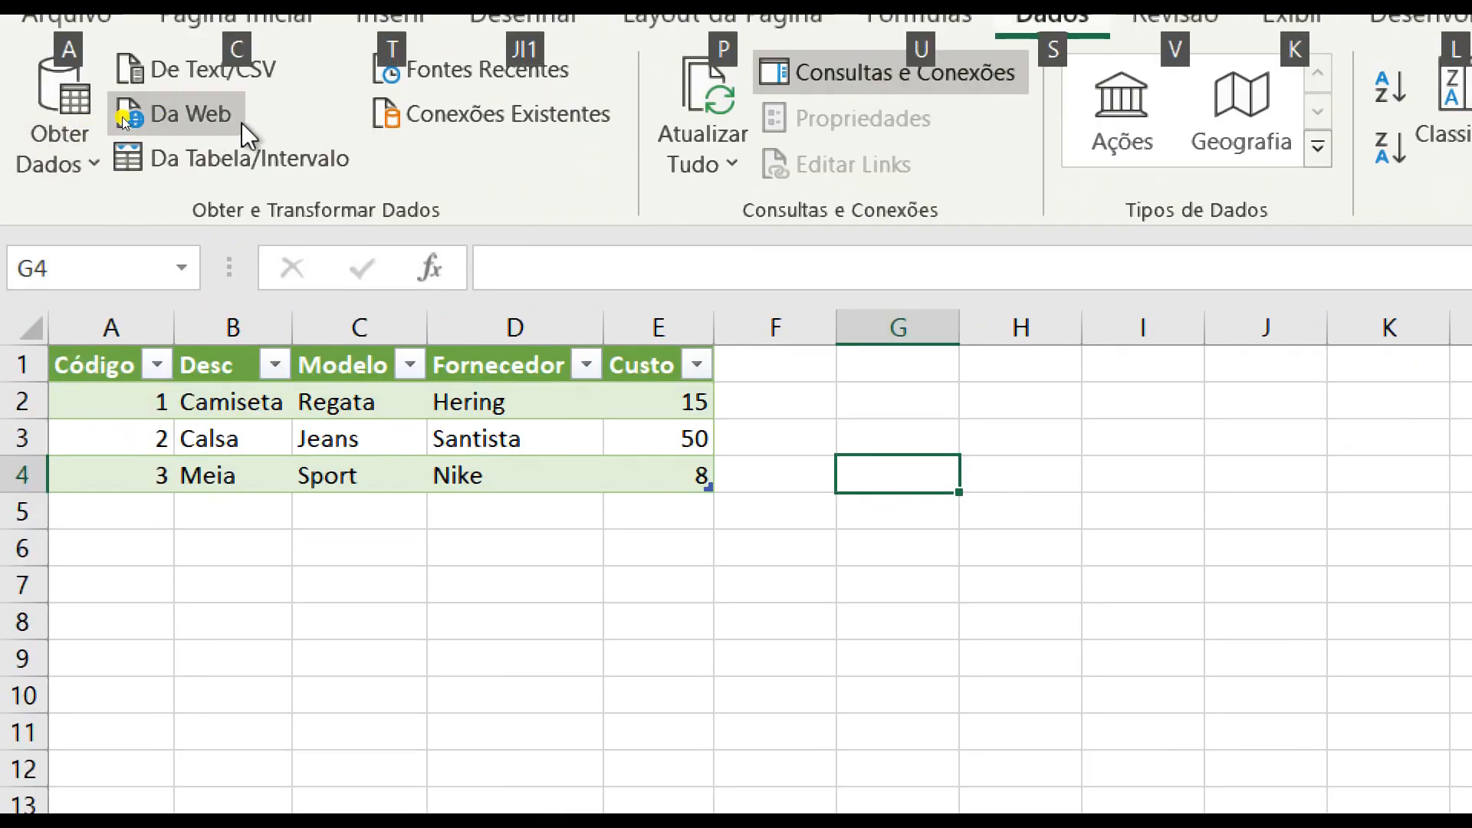
{"action": "left_click", "coordinate": [223, 113]}
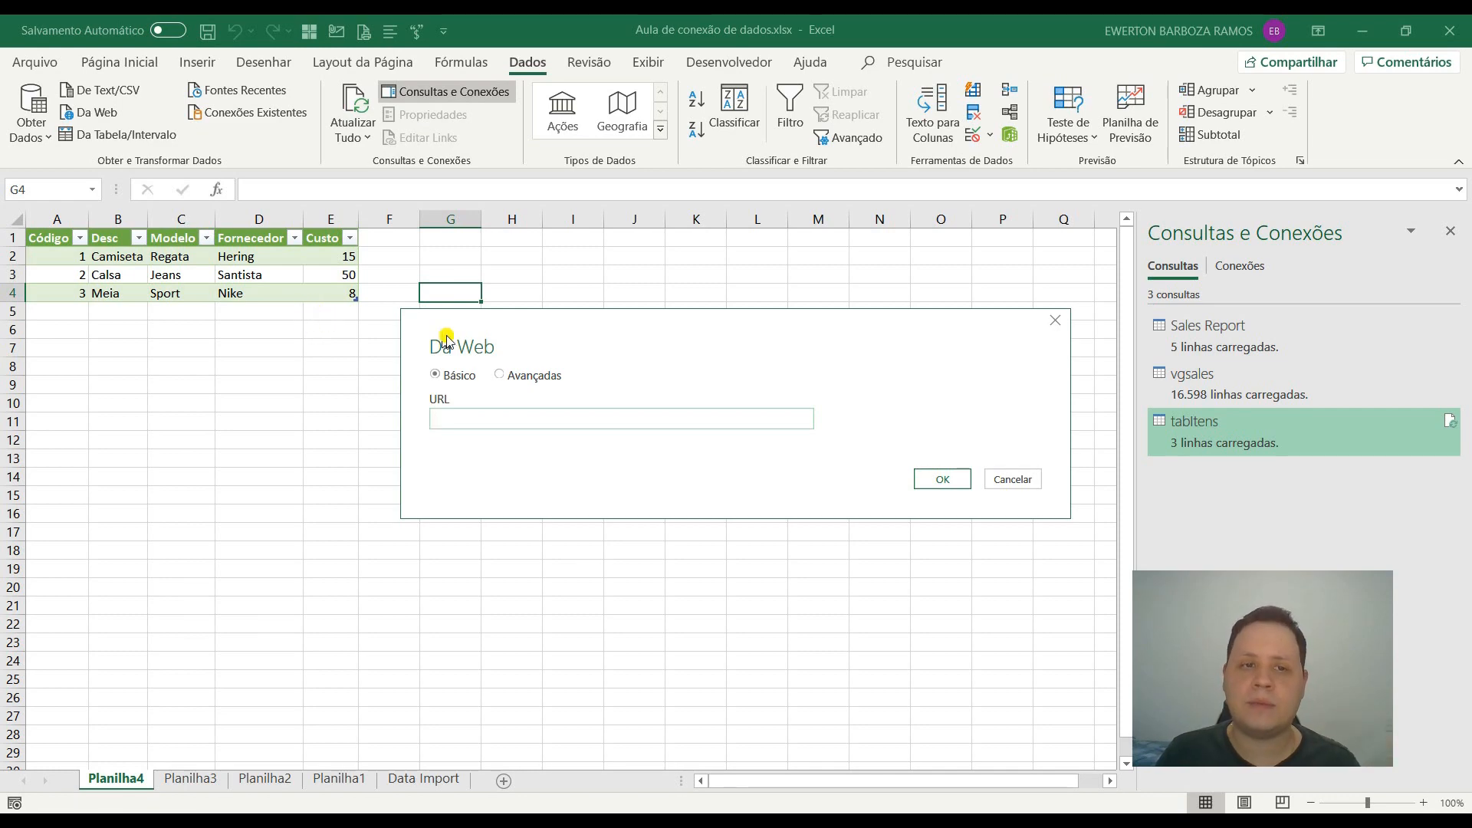
{"action": "key", "text": "ctrl+v"}
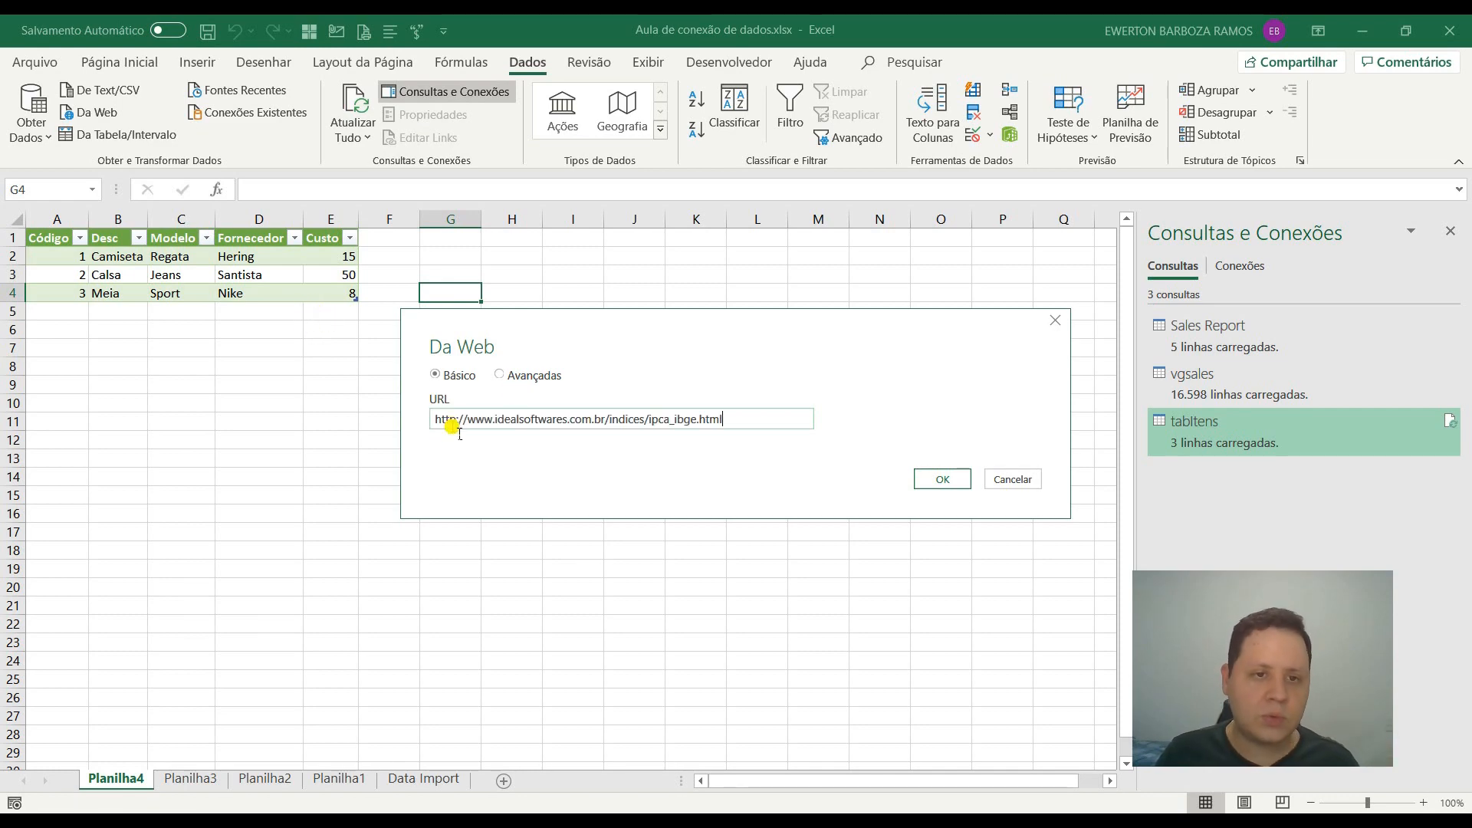
{"action": "left_click", "coordinate": [939, 480]}
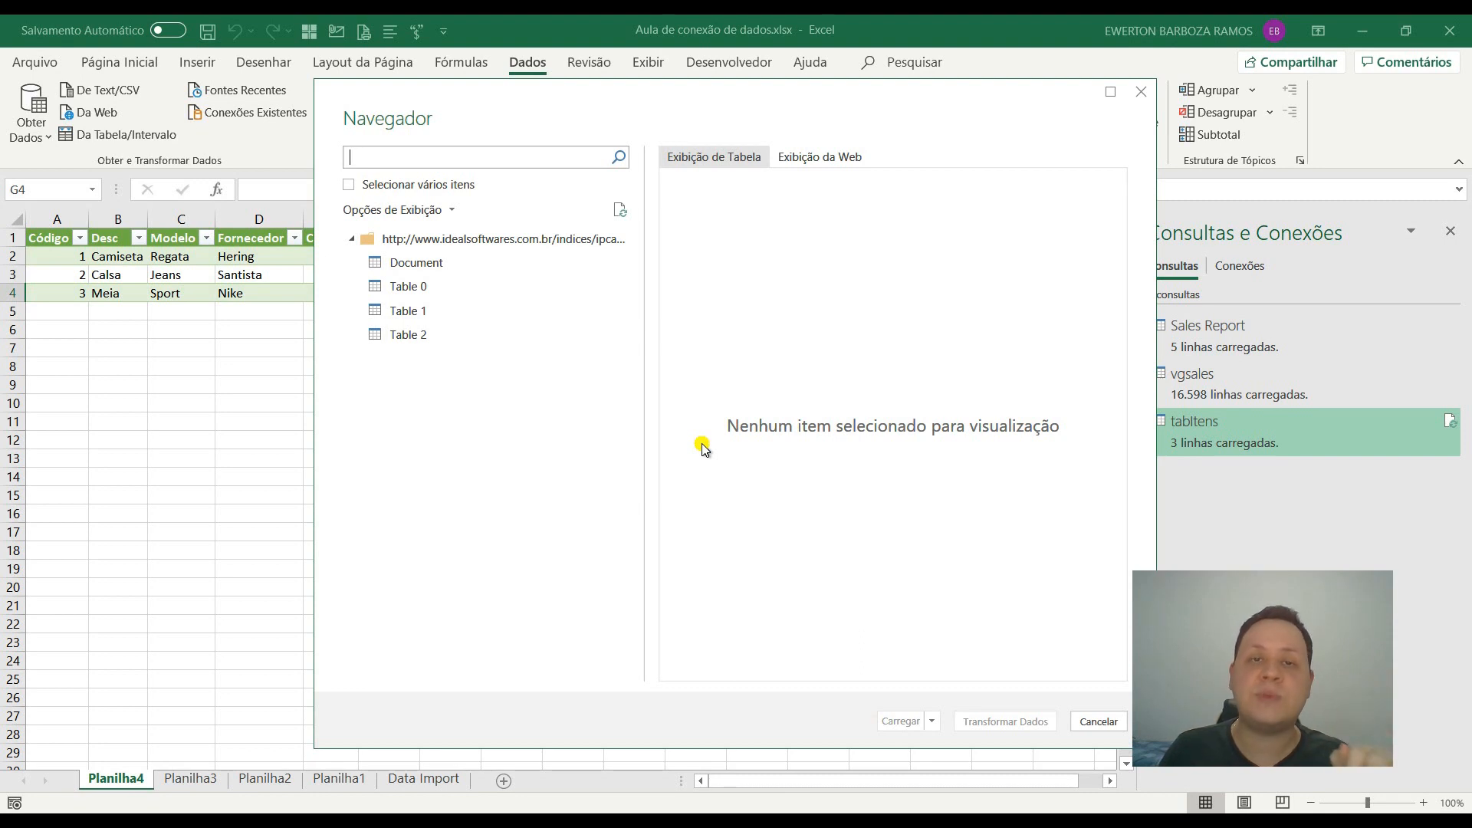
Step: Preview the Document item and Table 0, open Table 0 in the Power Query Editor and load it into a new worksheet
{"action": "left_click", "coordinate": [426, 267]}
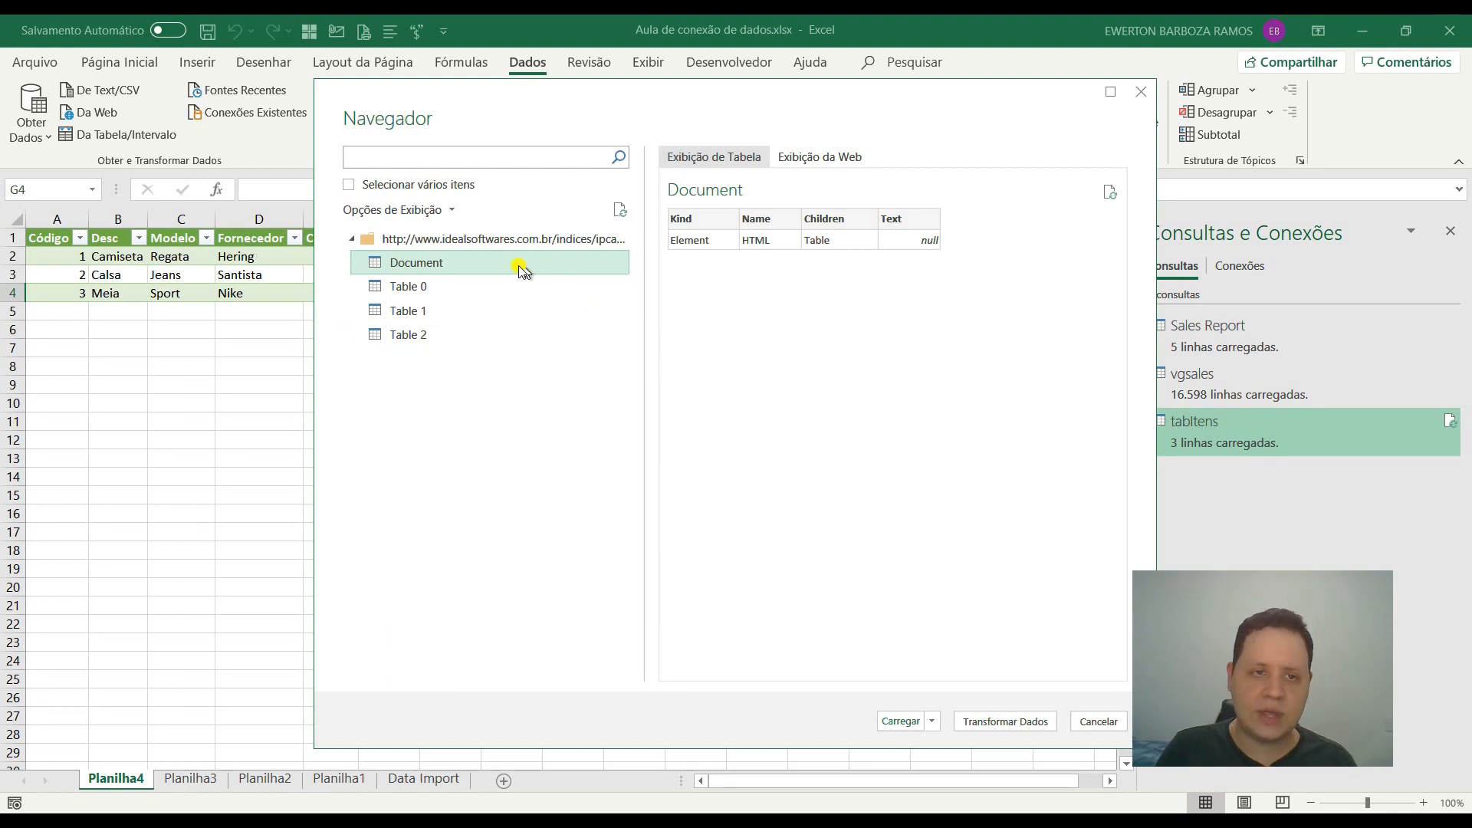
{"action": "left_click", "coordinate": [436, 291]}
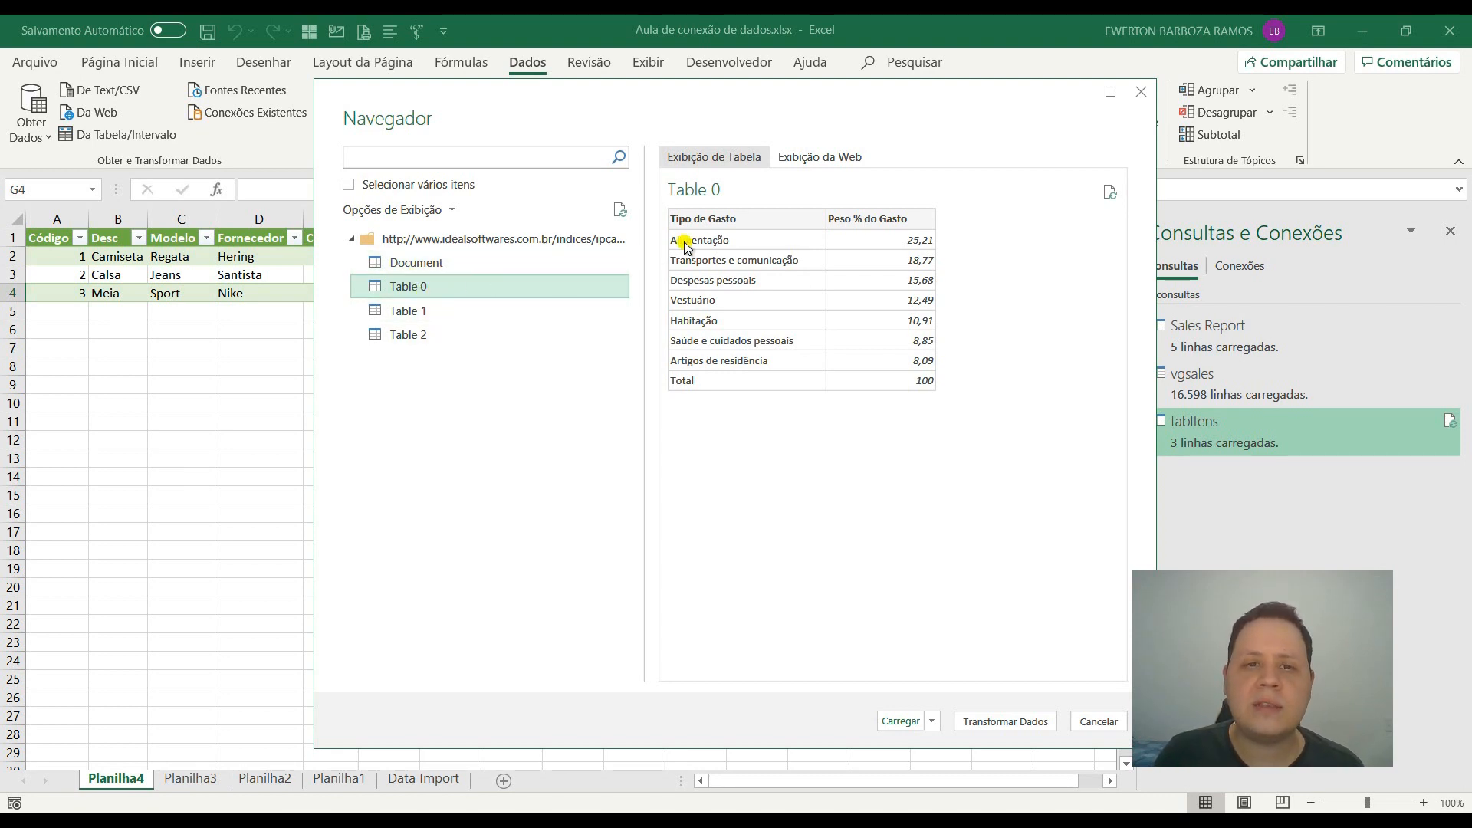
{"action": "left_click", "coordinate": [1028, 719]}
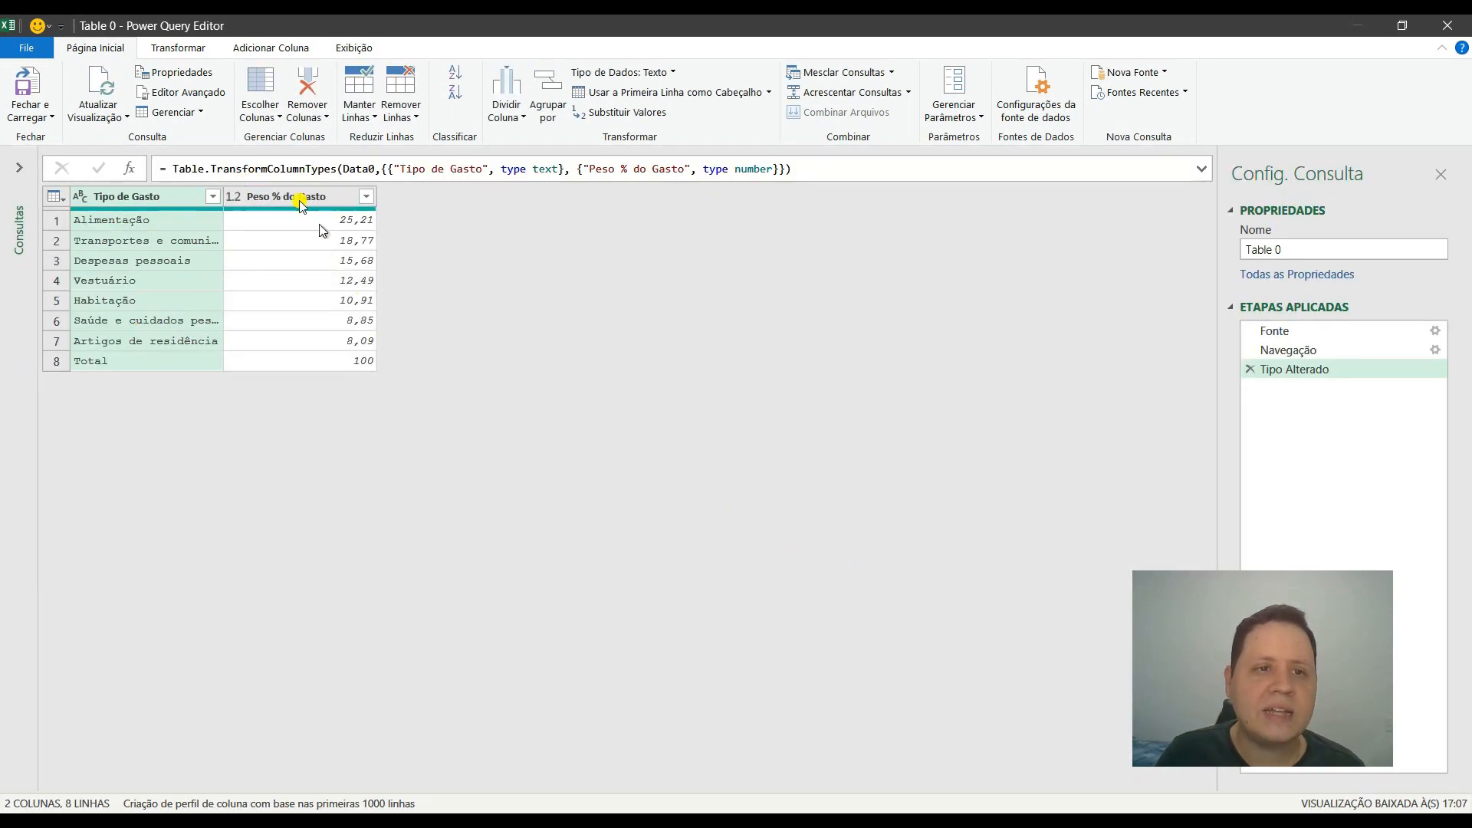
{"action": "left_click", "coordinate": [19, 86]}
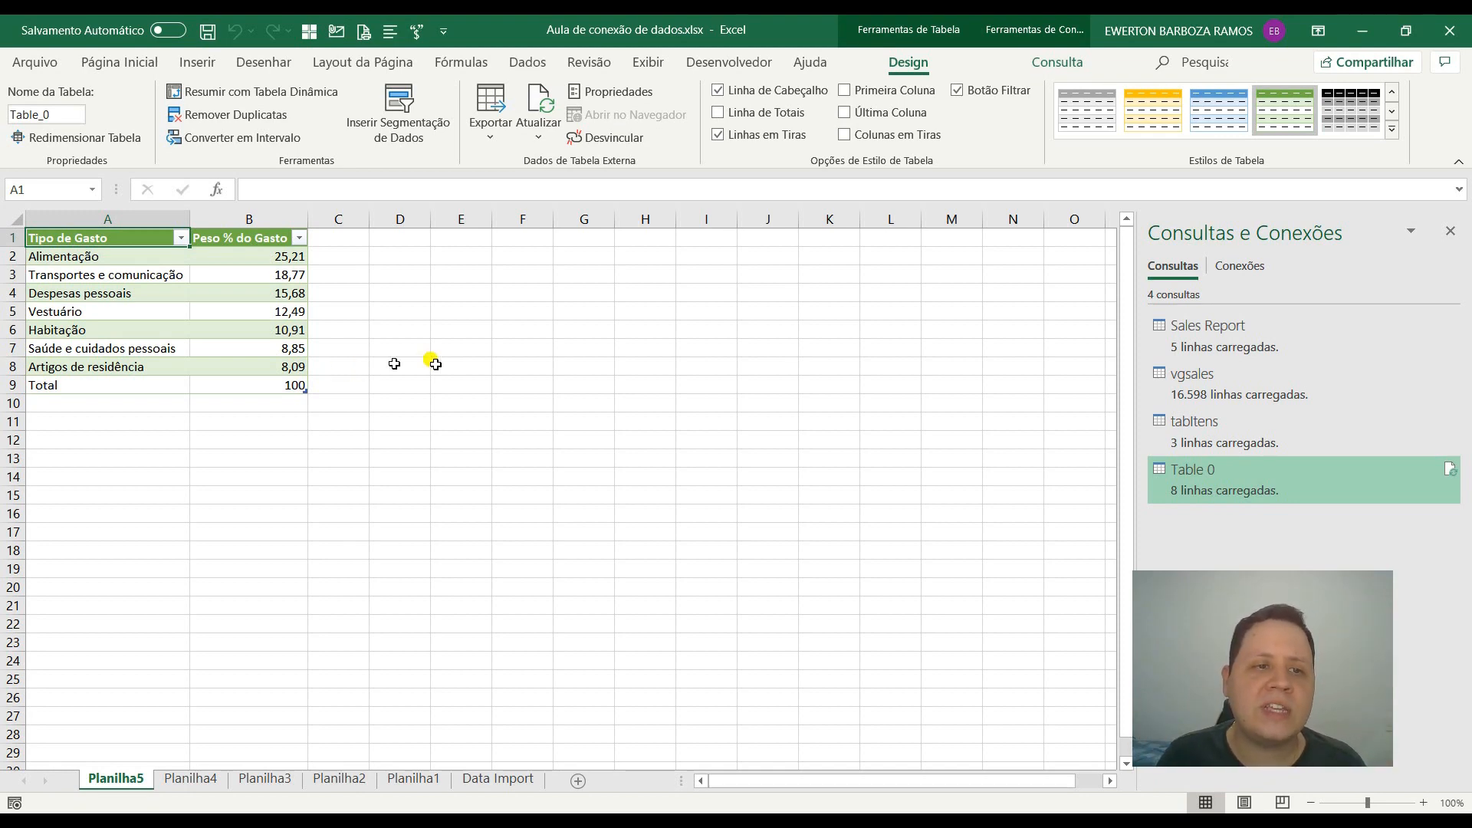
{"action": "left_click_drag", "start_coordinate": [126, 248], "coordinate": [154, 261]}
{"action": "left_click", "coordinate": [583, 311]}
{"action": "left_click", "coordinate": [352, 264]}
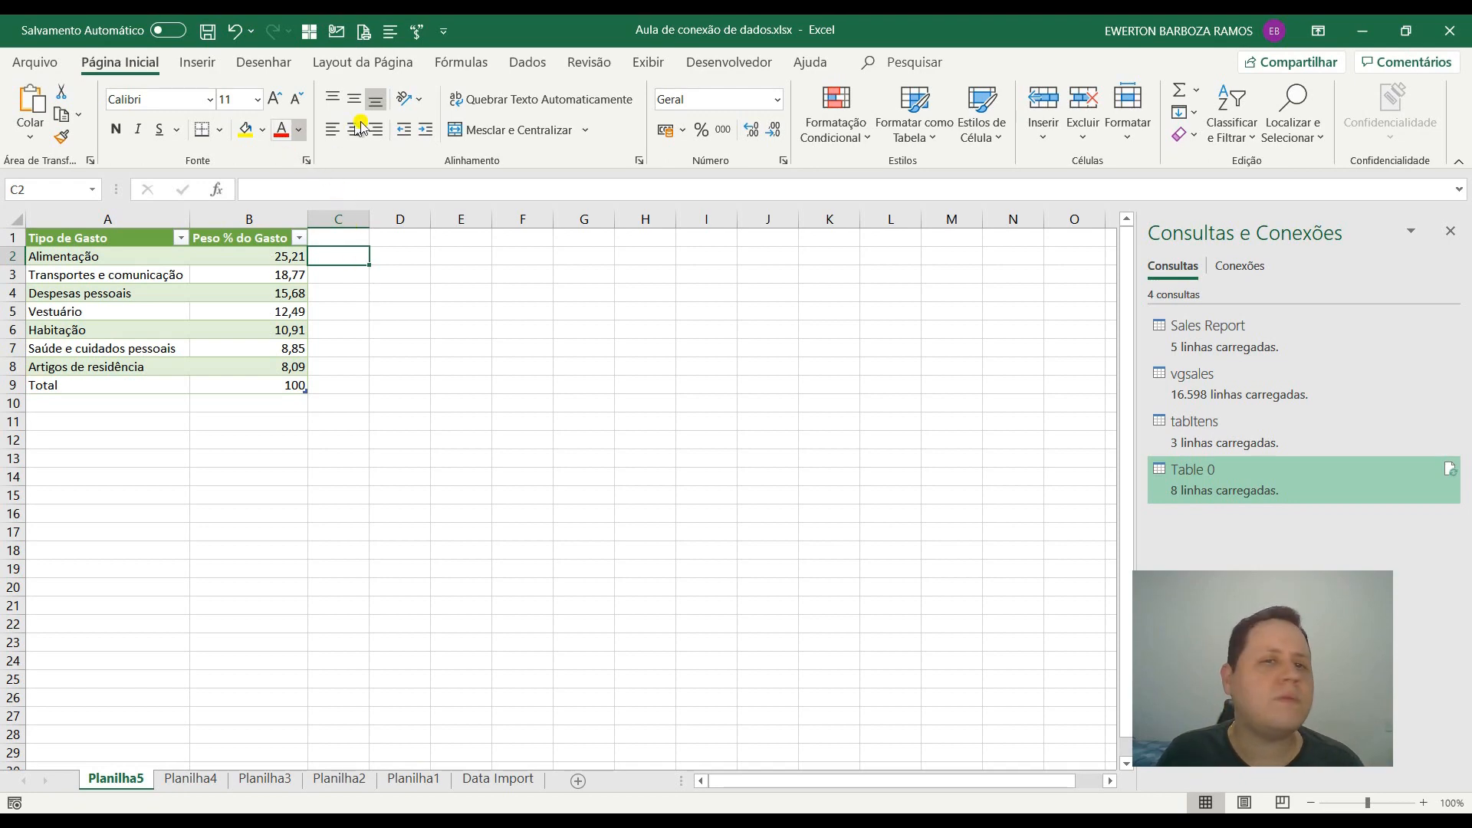
Step: Connect to the same IPCA web page again as a web data source
{"action": "left_click", "coordinate": [541, 67]}
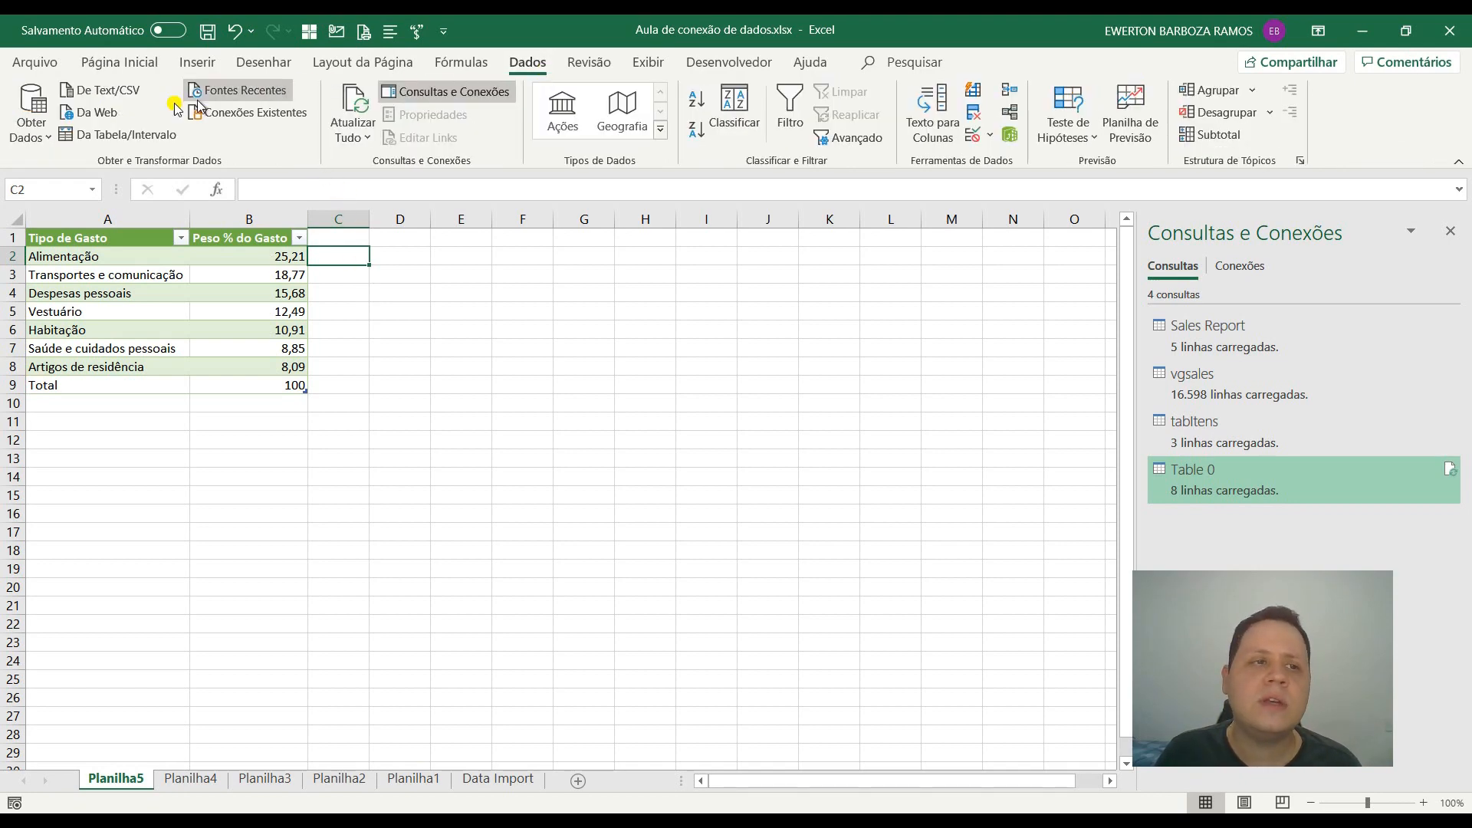
{"action": "left_click", "coordinate": [100, 114]}
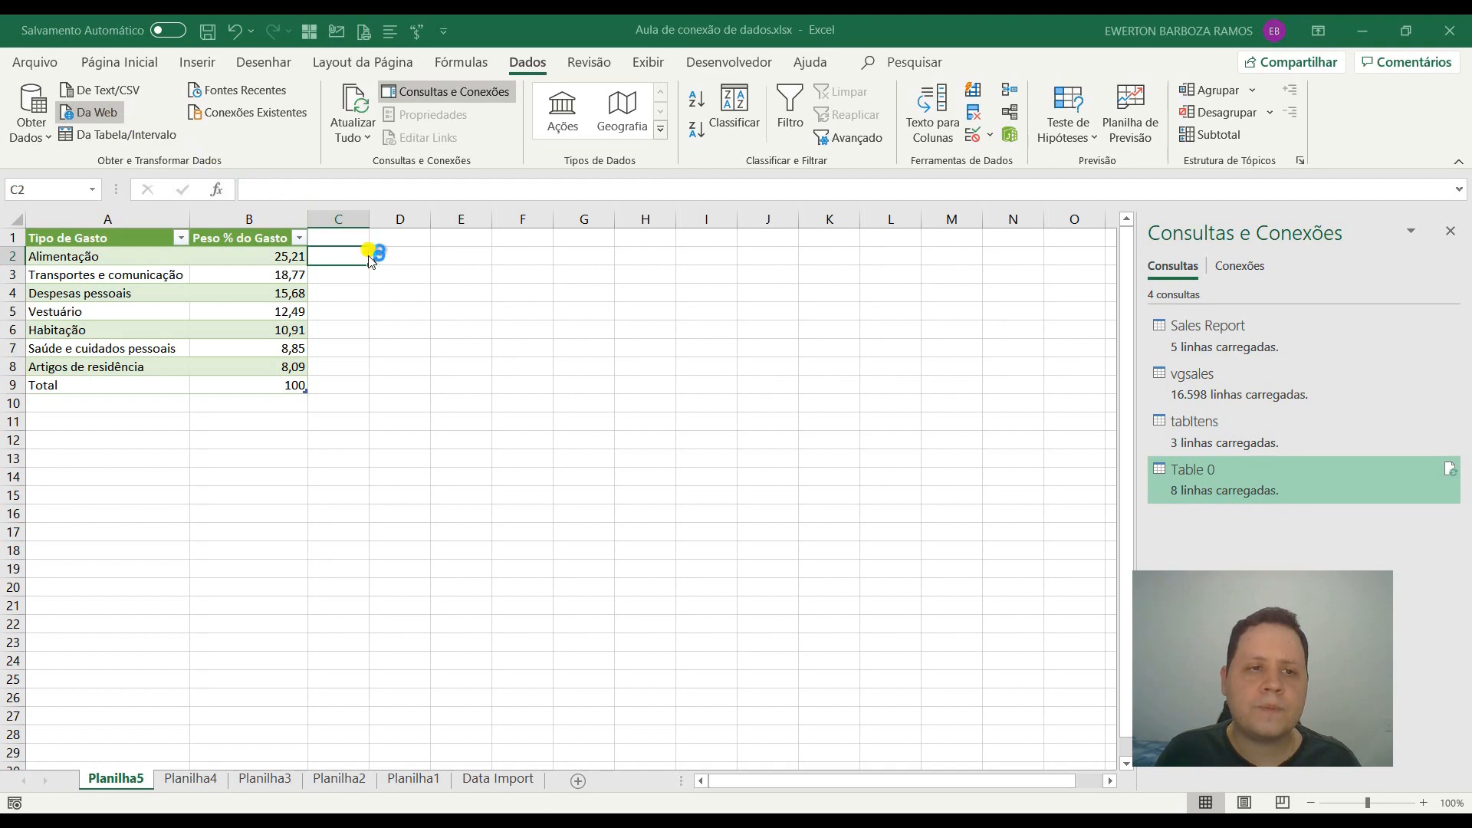
{"action": "left_click", "coordinate": [962, 483]}
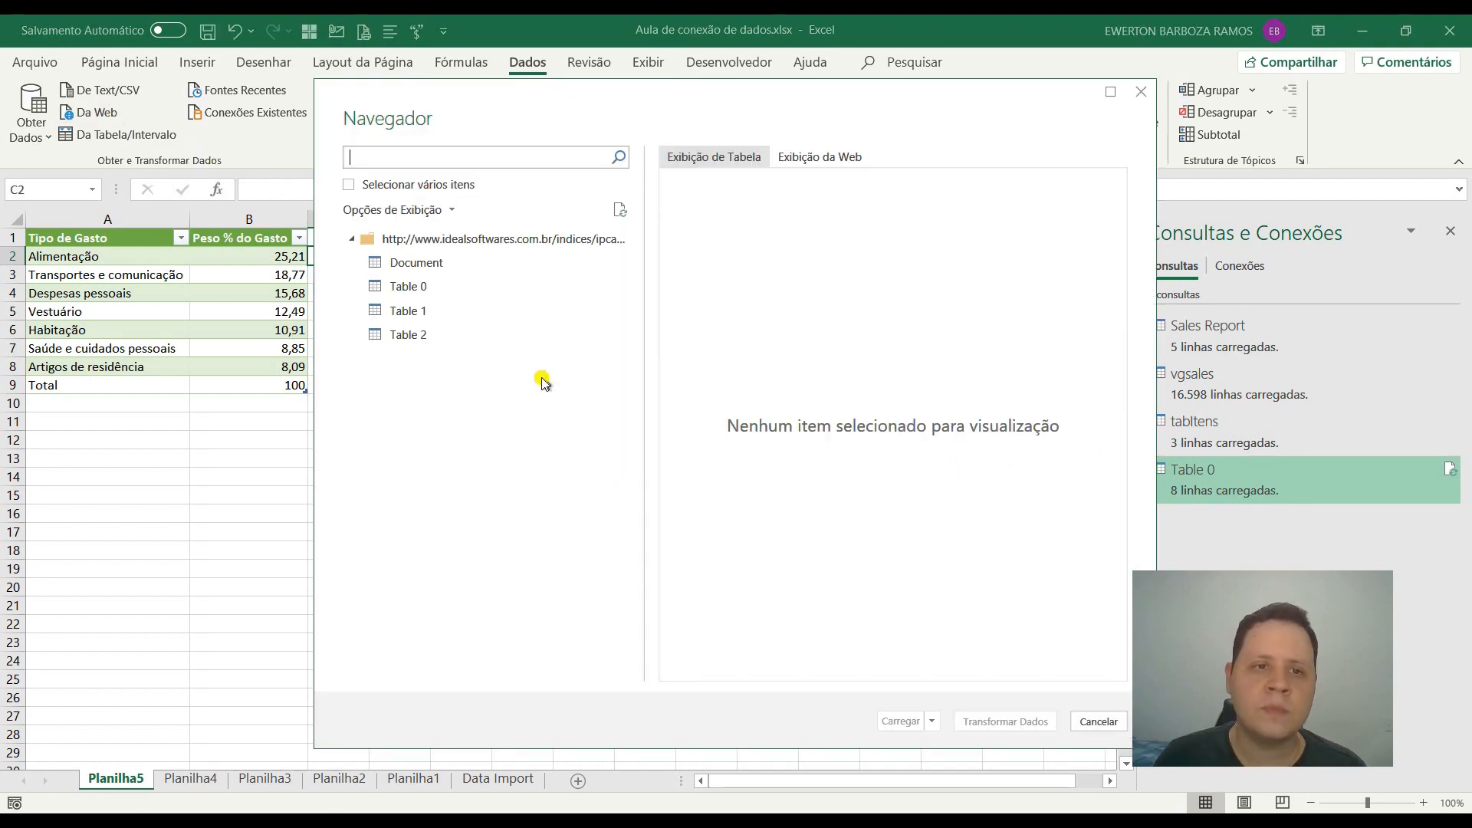
Step: Preview Table 1 and Table 2 of the web page and open Table 2 in the Power Query Editor
{"action": "left_click", "coordinate": [419, 336]}
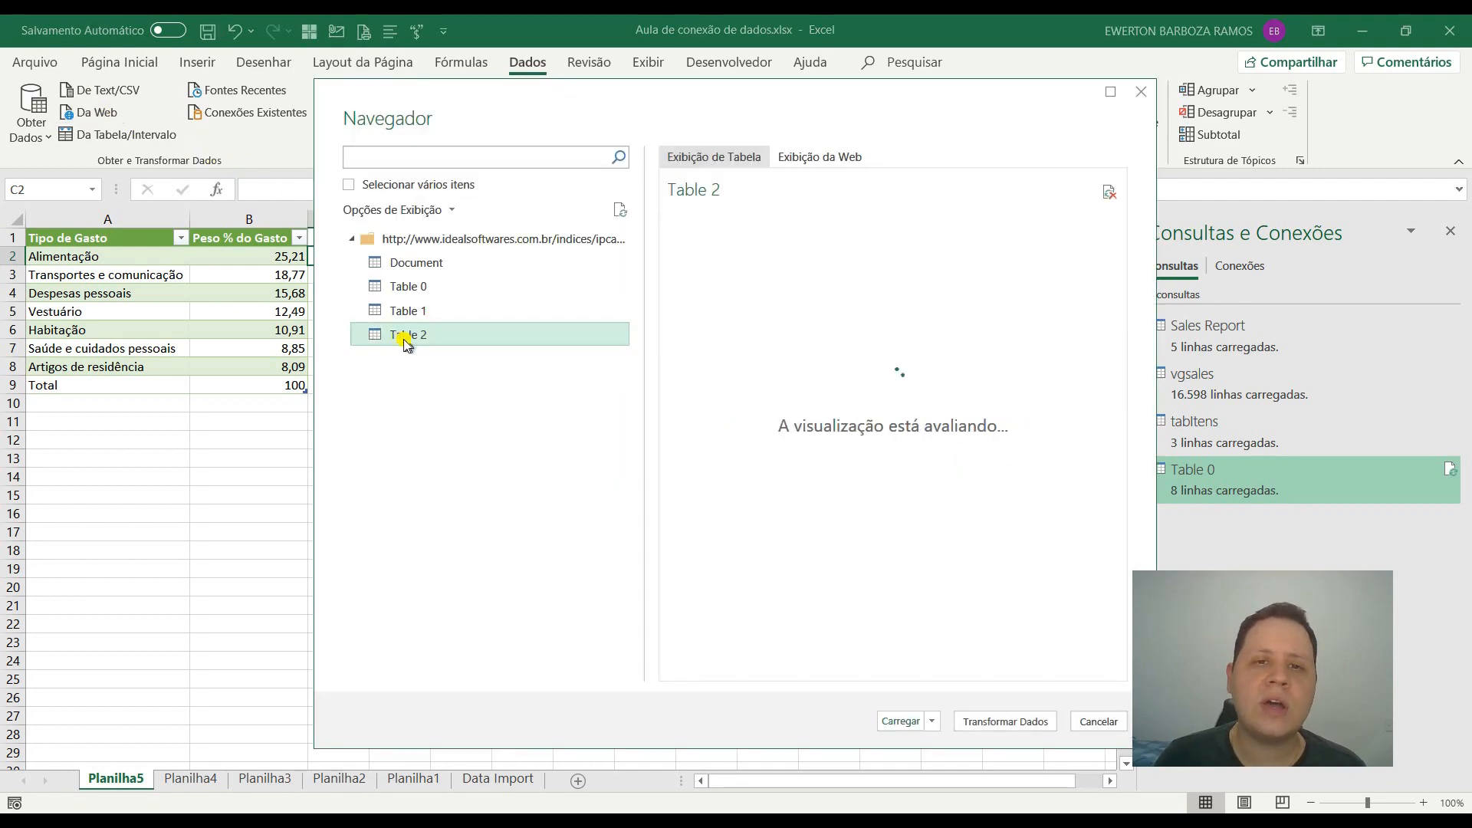
{"action": "left_click", "coordinate": [415, 310]}
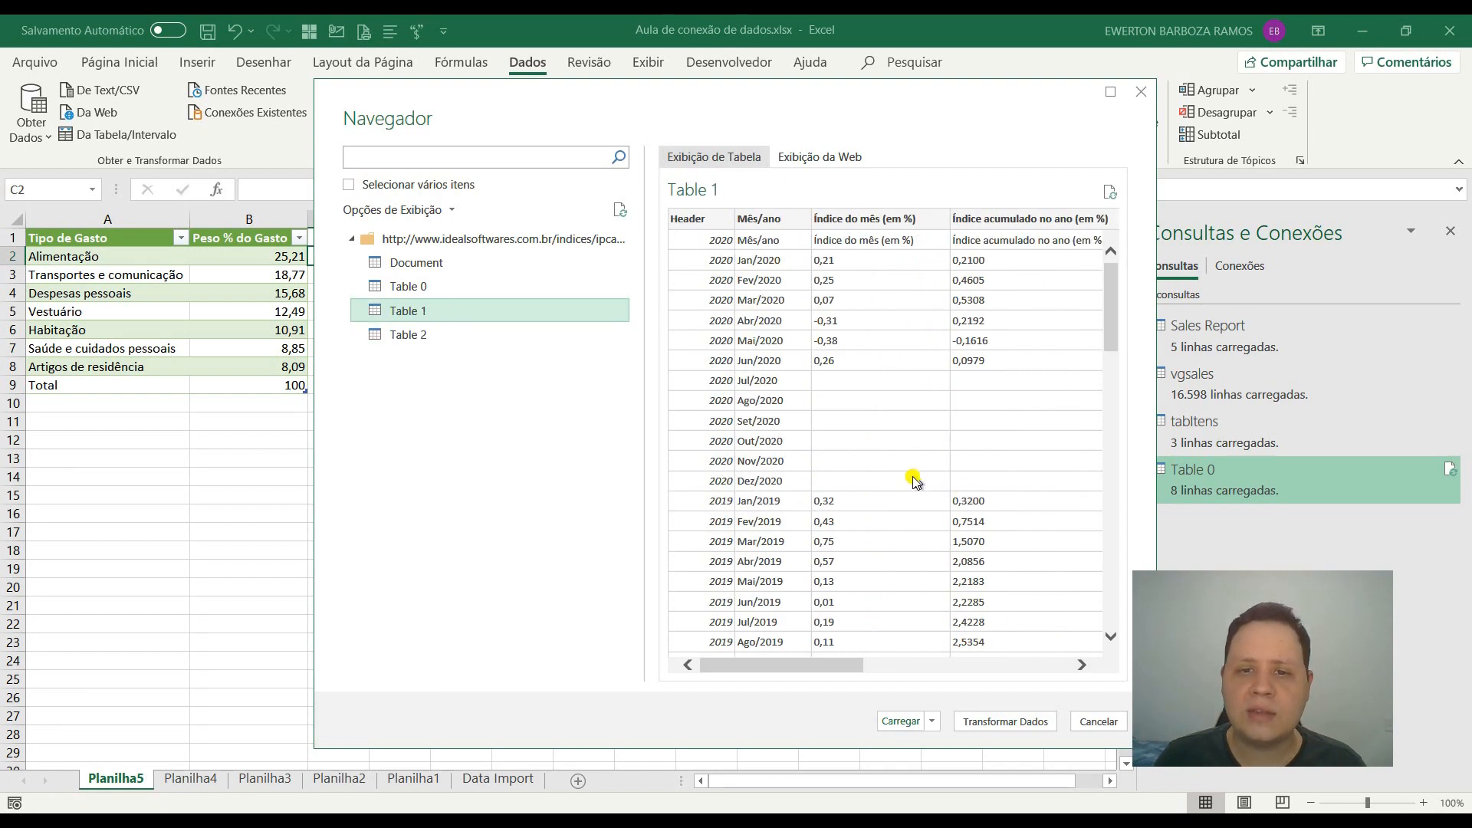
{"action": "scroll", "coordinate": [912, 480], "scroll_direction": "down", "scroll_amount": 6}
{"action": "scroll", "coordinate": [907, 480], "scroll_direction": "up", "scroll_amount": 6}
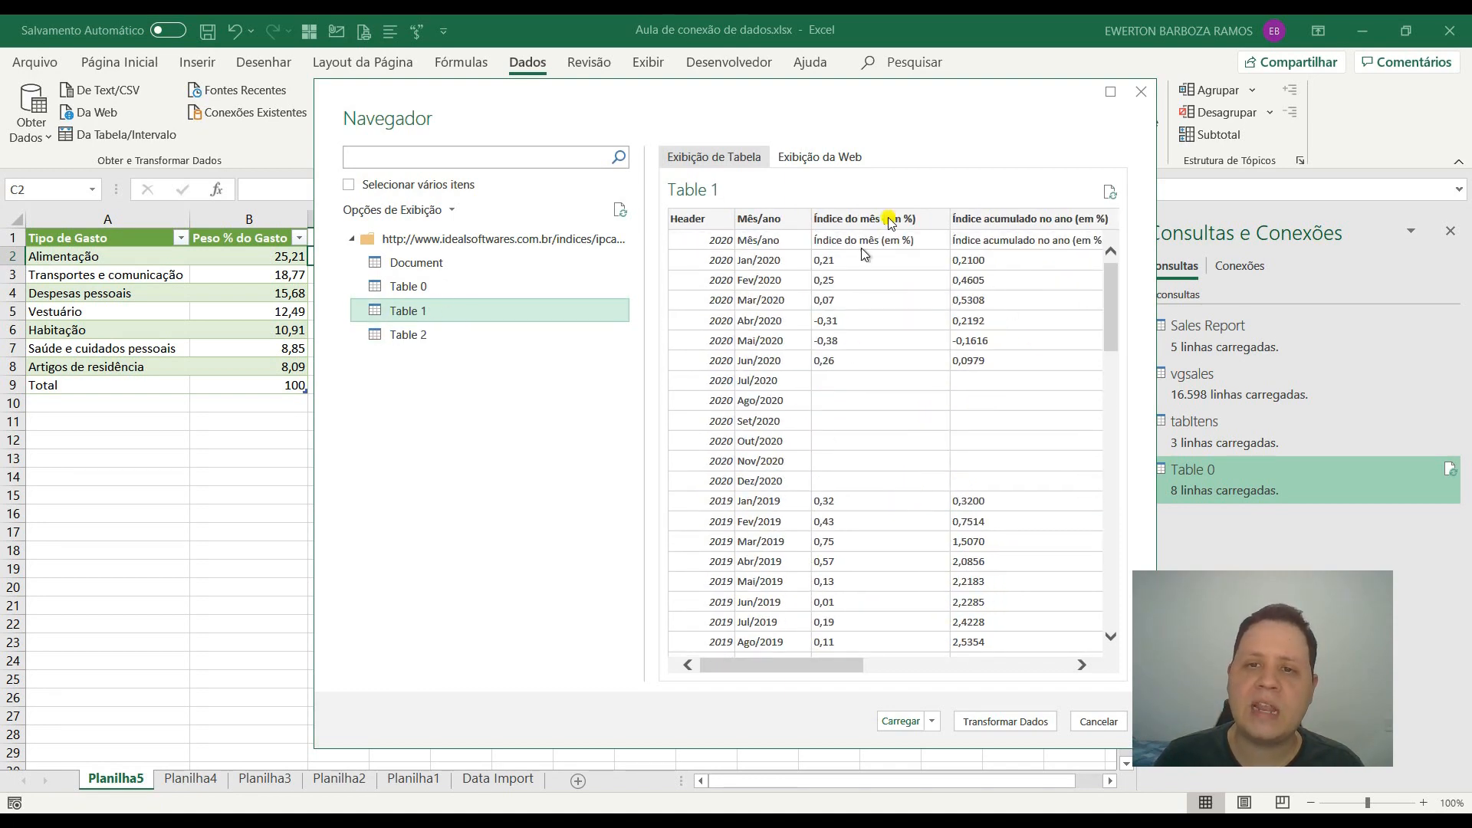
{"action": "left_click", "coordinate": [407, 335]}
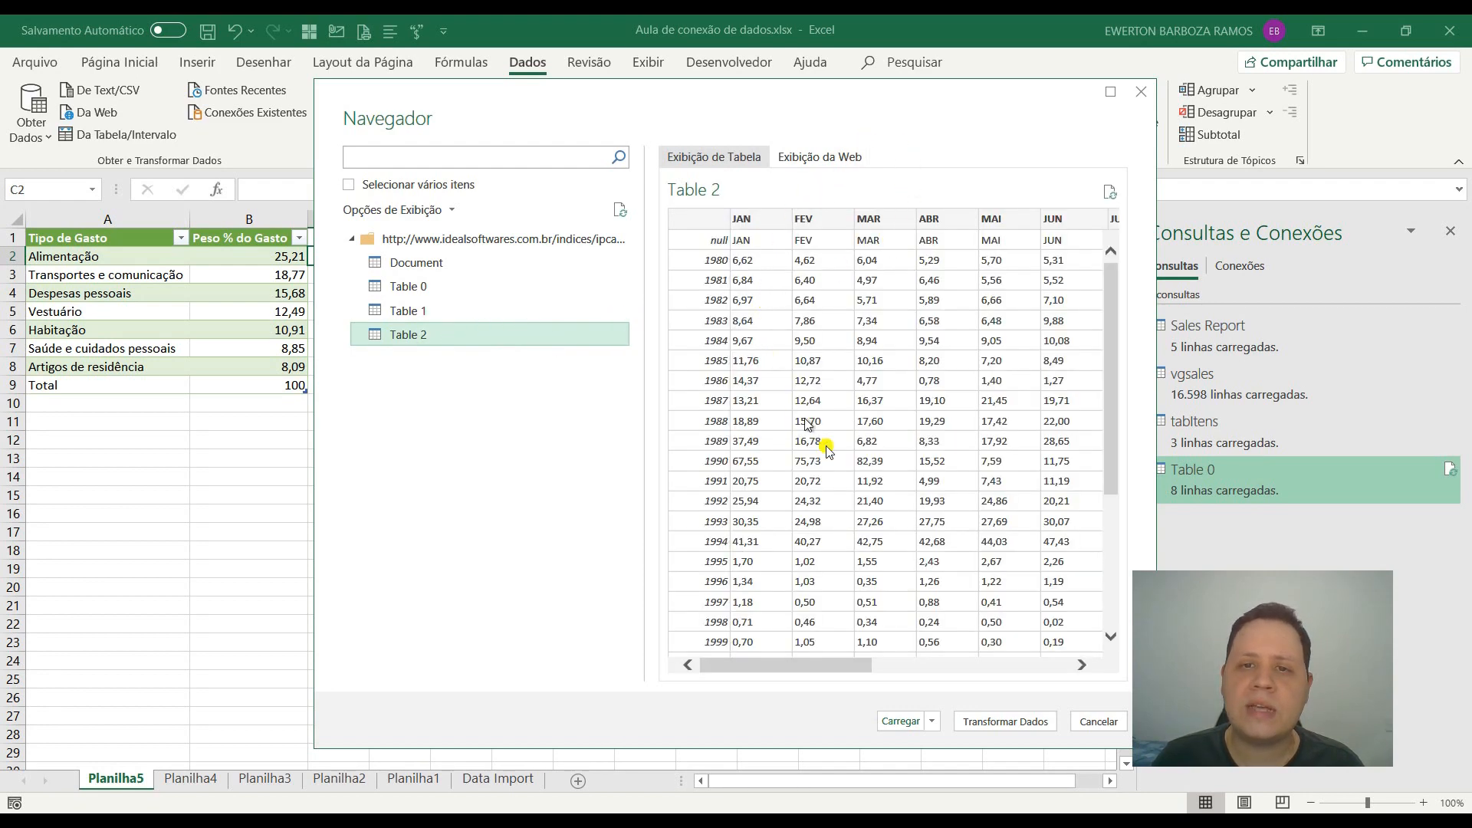
{"action": "left_click", "coordinate": [1017, 721]}
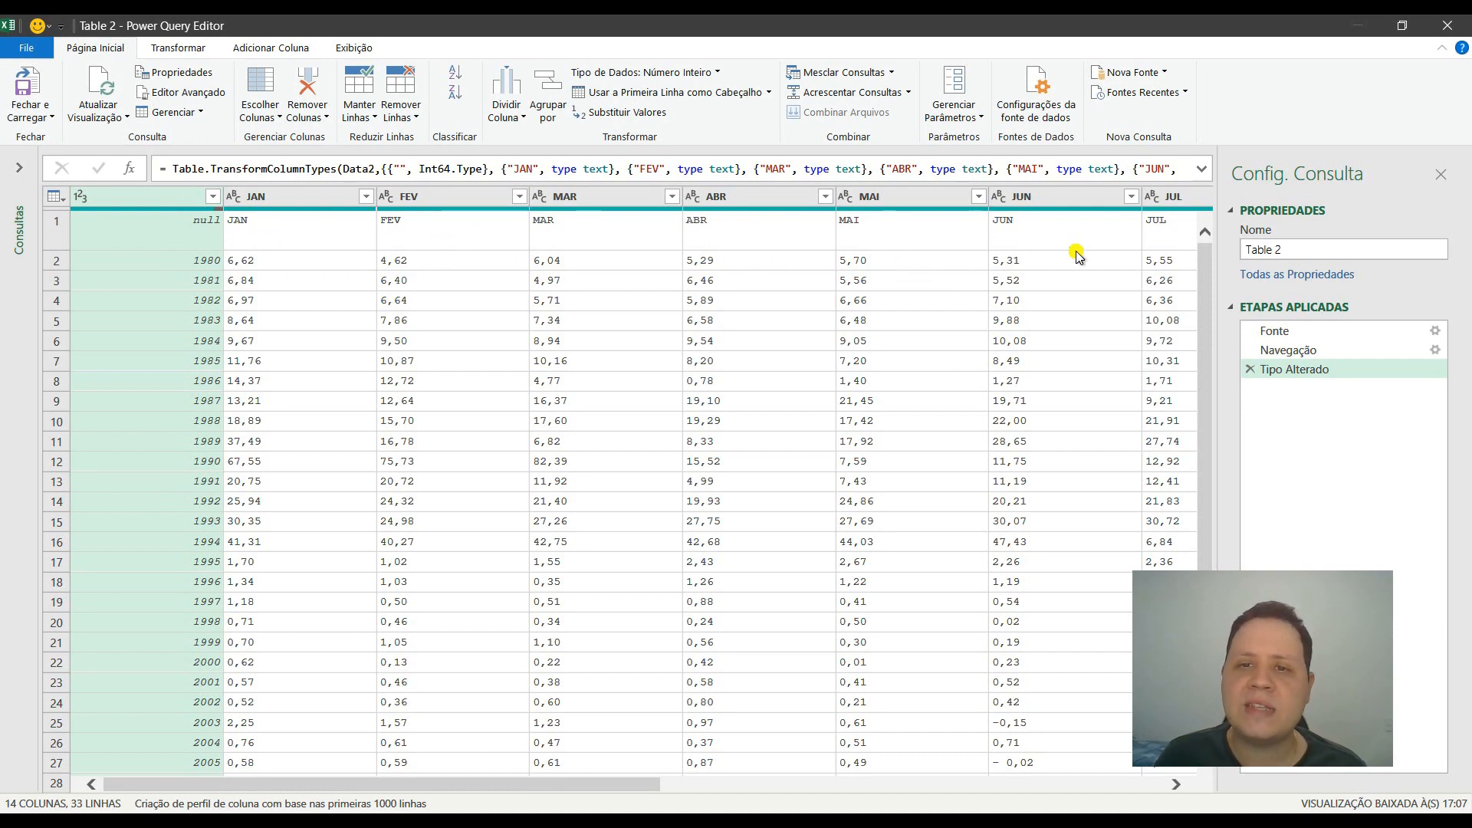
Step: Promote Table 2's first row to column headers and rename the year column to Periodo
{"action": "left_click", "coordinate": [180, 48]}
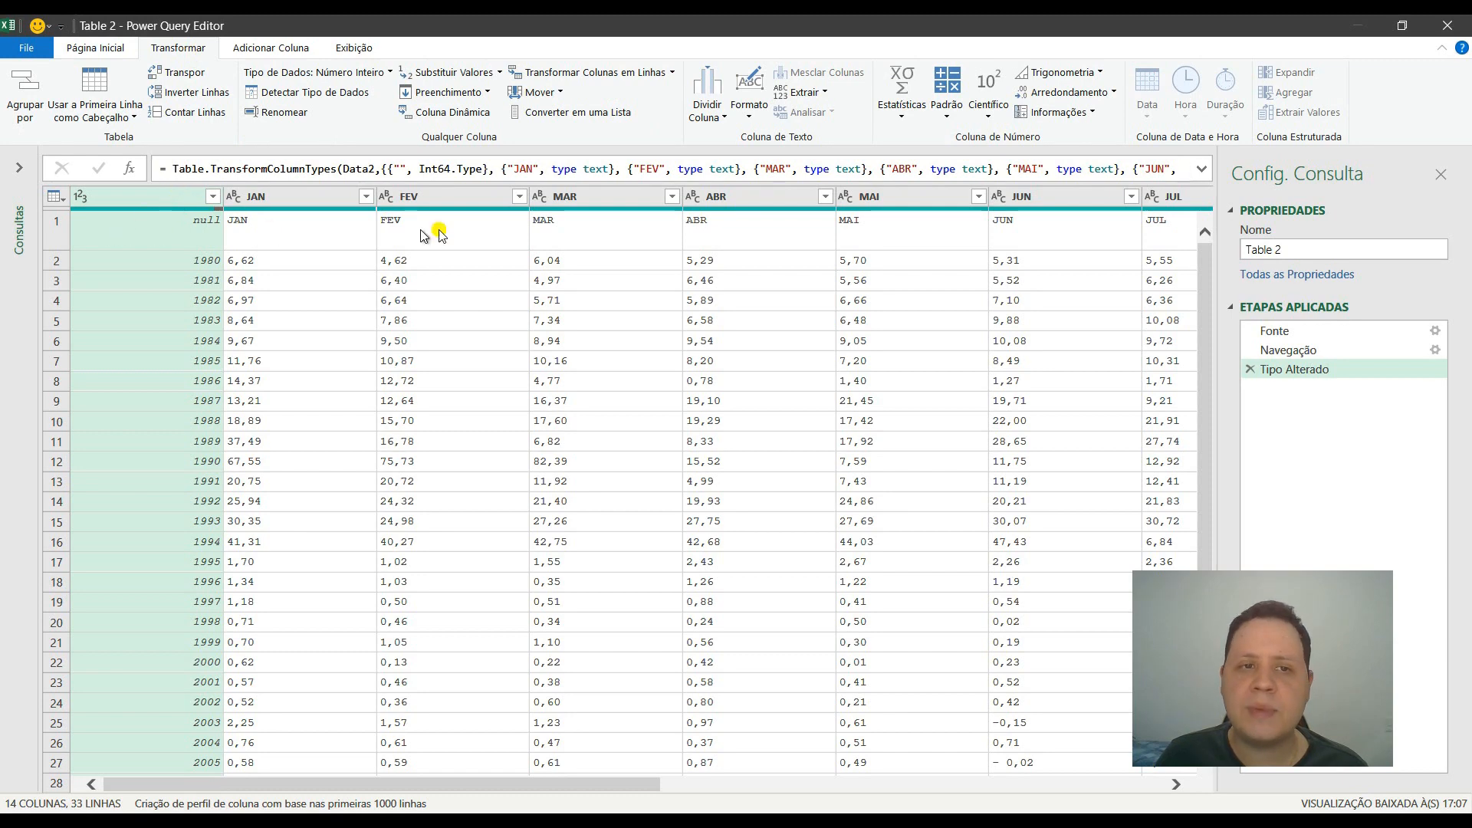
{"action": "left_click", "coordinate": [90, 90]}
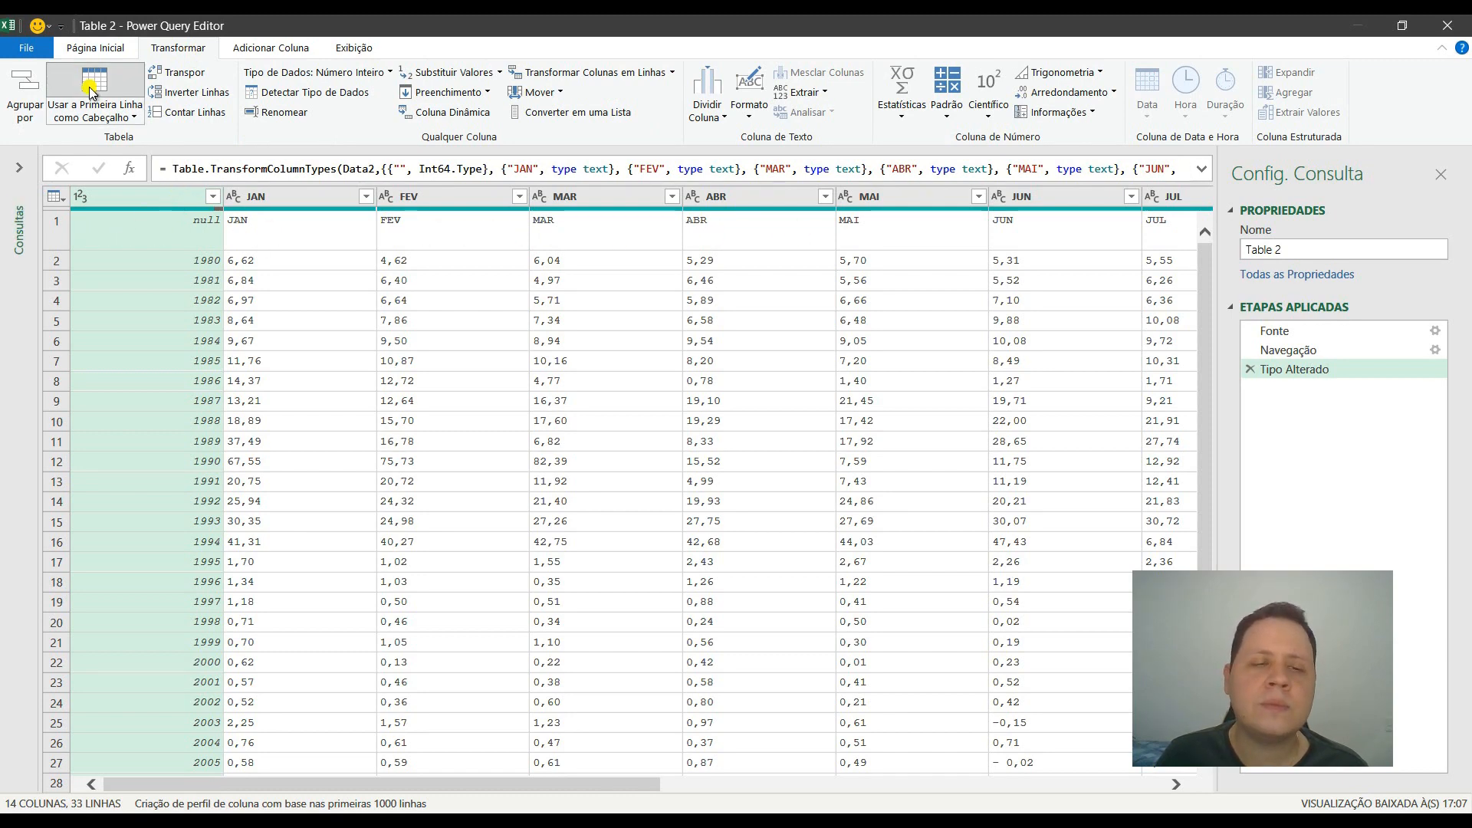
{"action": "double_click", "coordinate": [130, 198]}
{"action": "type", "text": "P"}
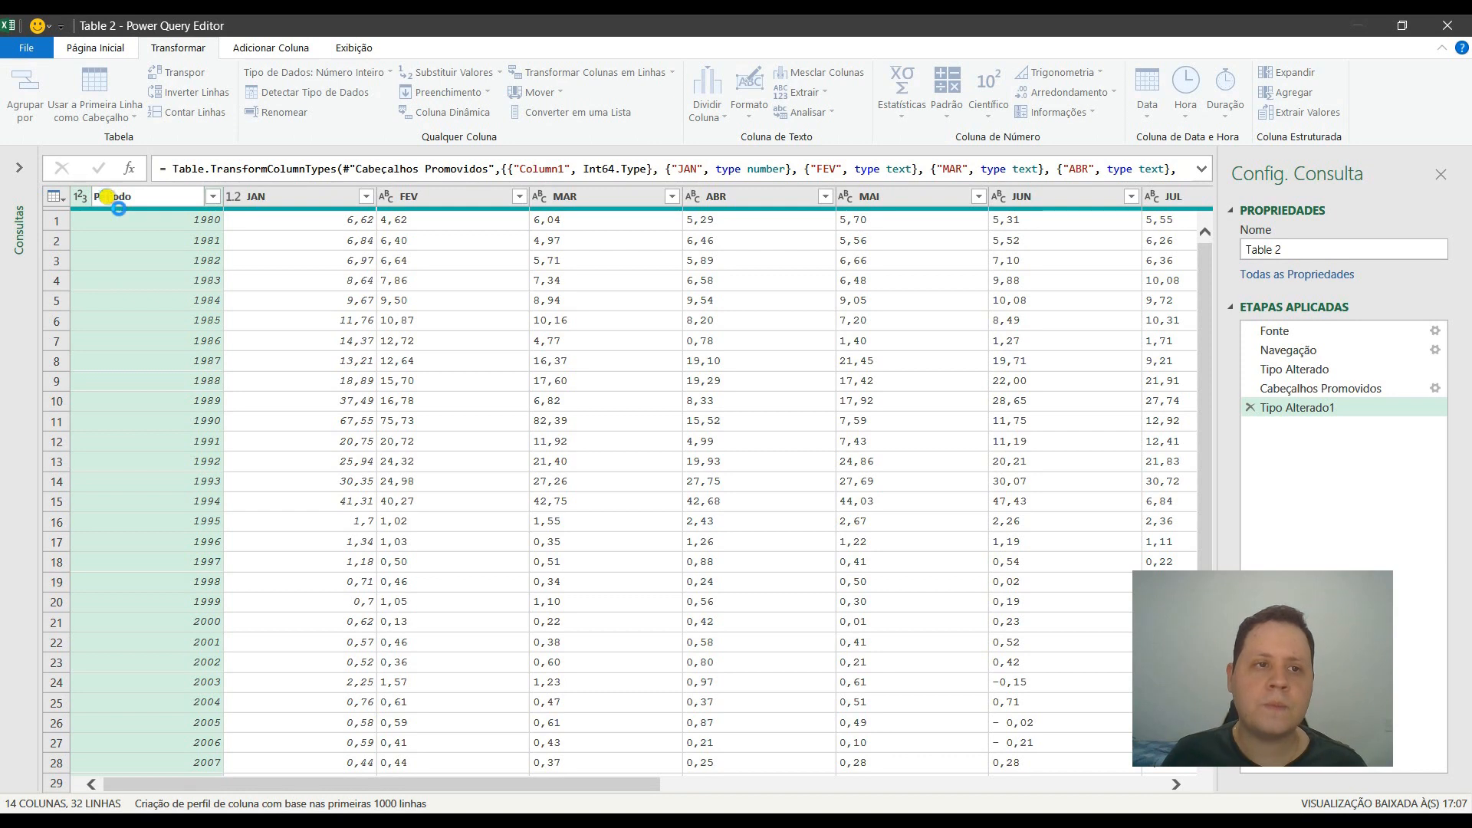
{"action": "type", "text": "eriodo"}
{"action": "key", "text": "Return"}
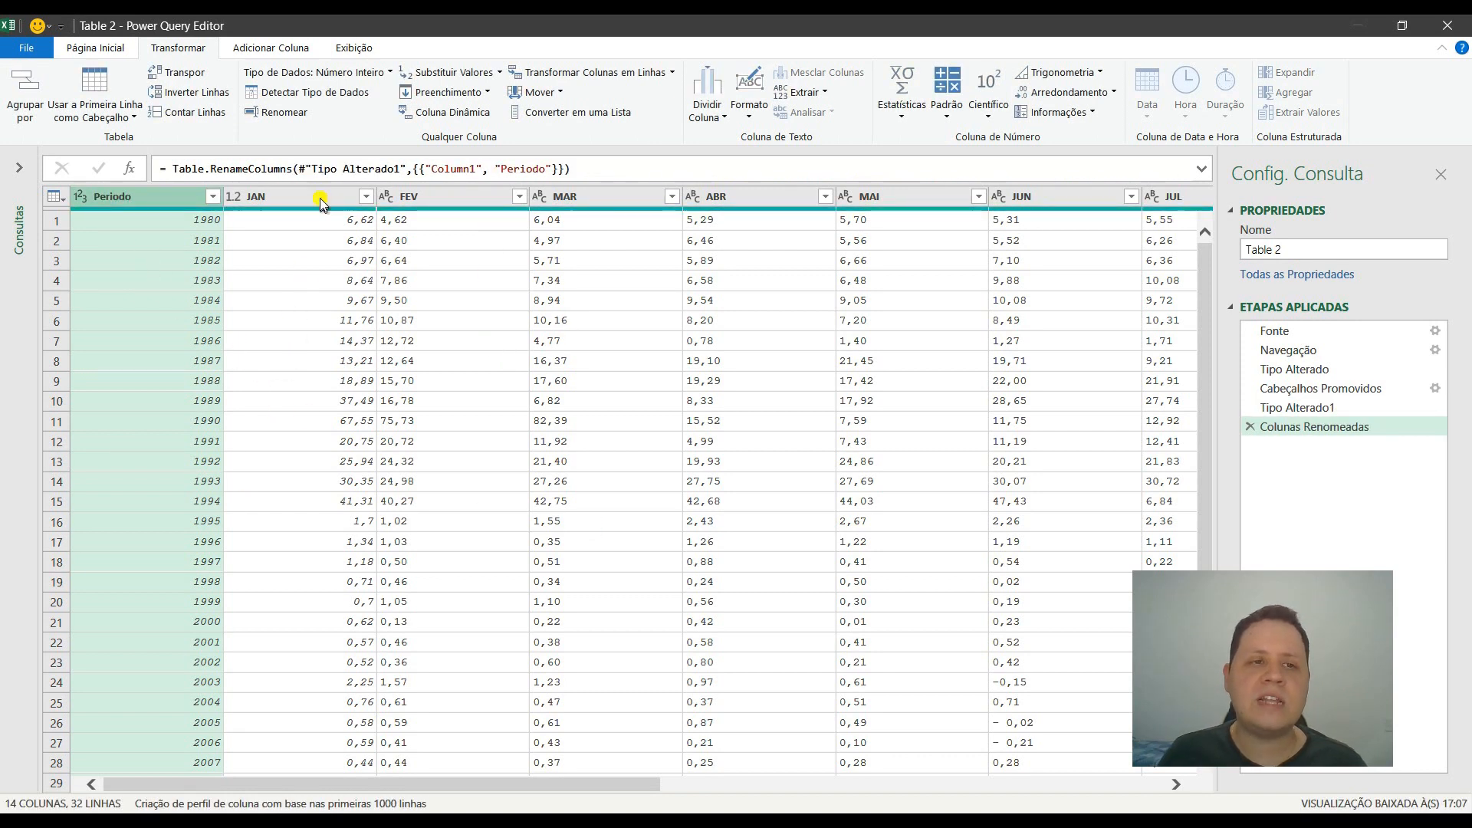
Step: Unpivot the columns from JAN through ACUMULADO NO ANO into rows, keeping Periodo as the fixed column
{"action": "left_click", "coordinate": [313, 198]}
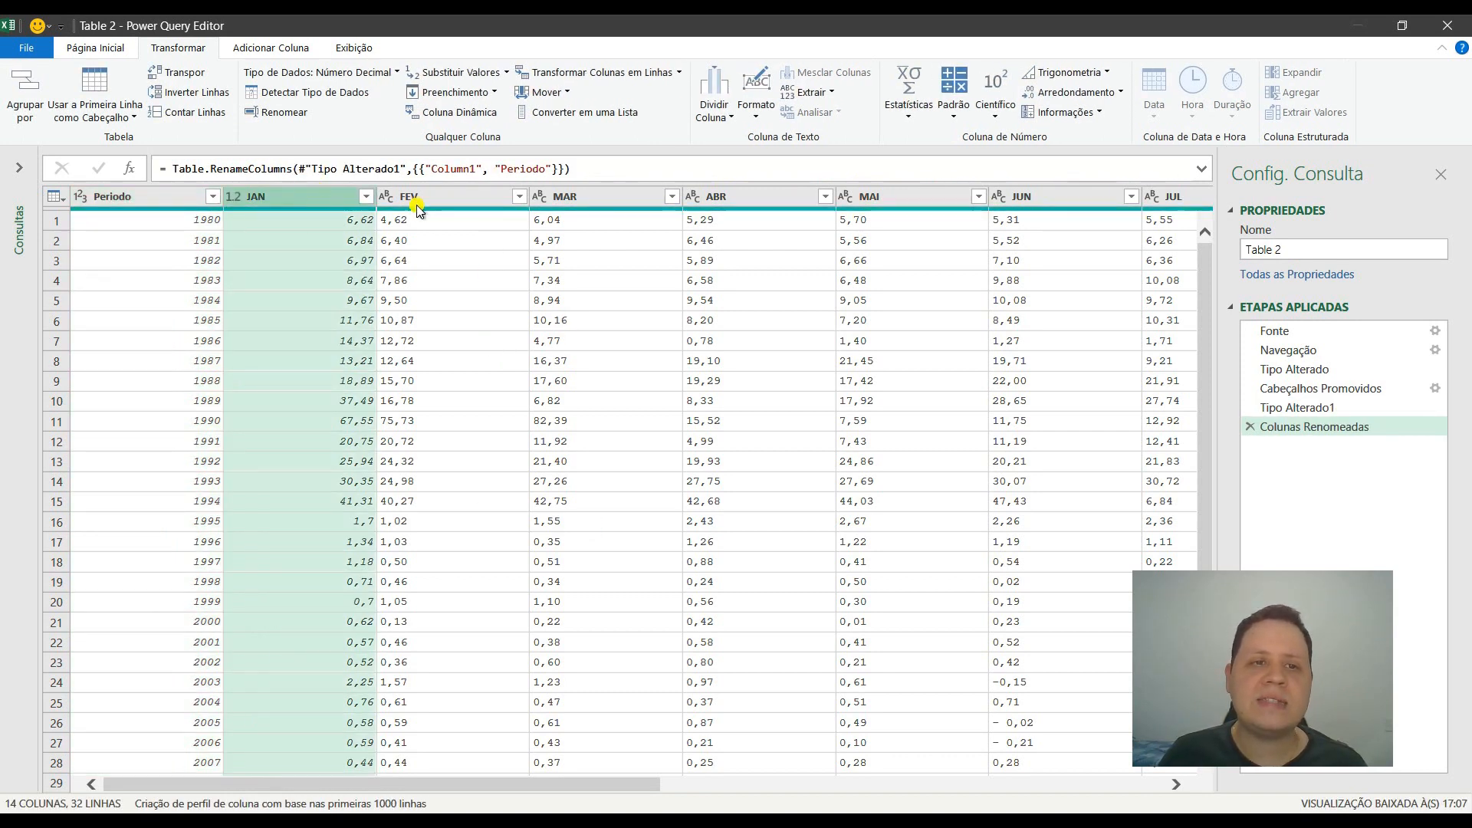
{"action": "left_click_drag", "start_coordinate": [303, 784], "coordinate": [848, 810]}
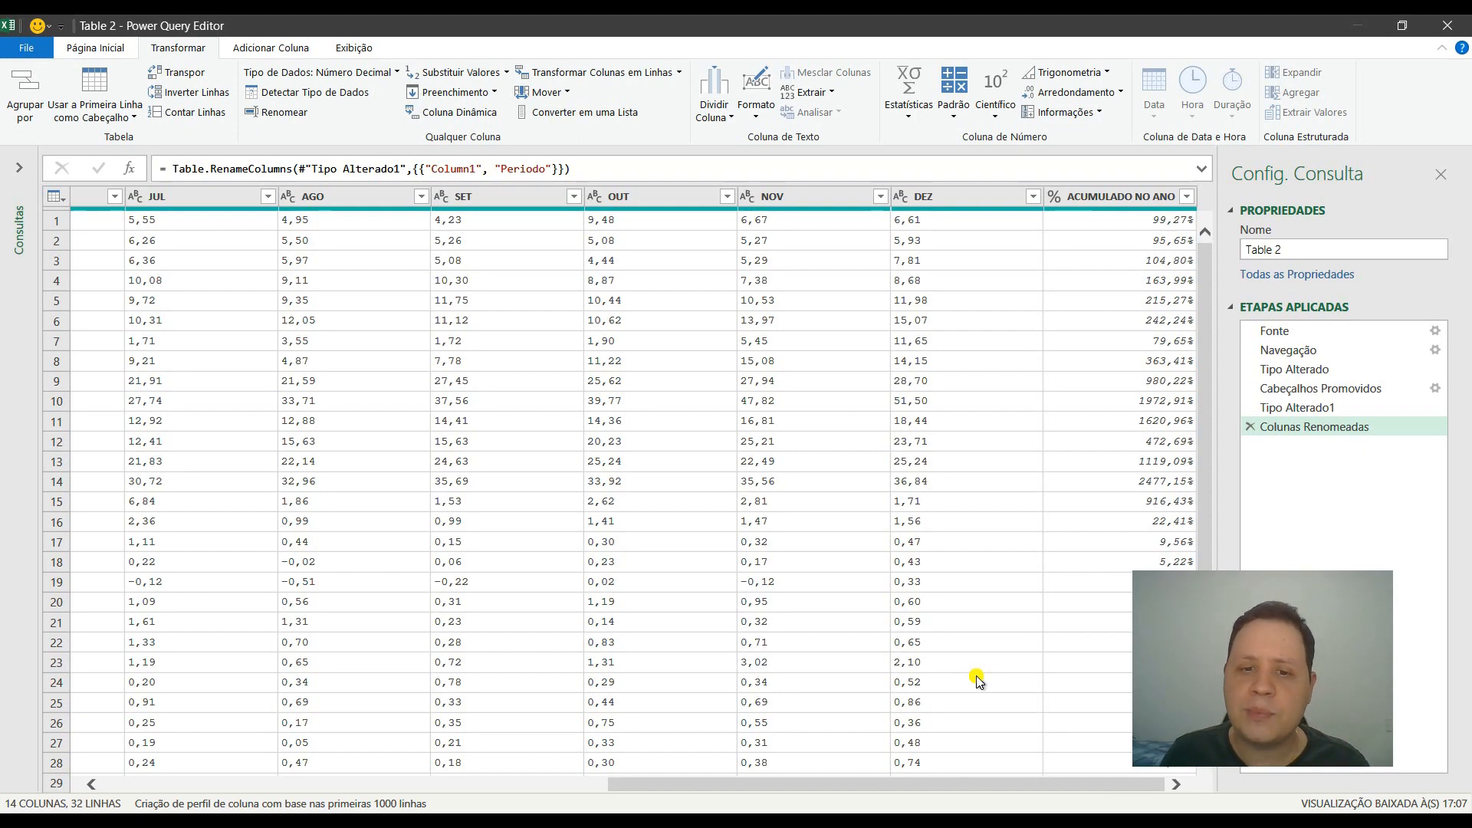
{"action": "left_click_drag", "start_coordinate": [792, 790], "coordinate": [187, 767]}
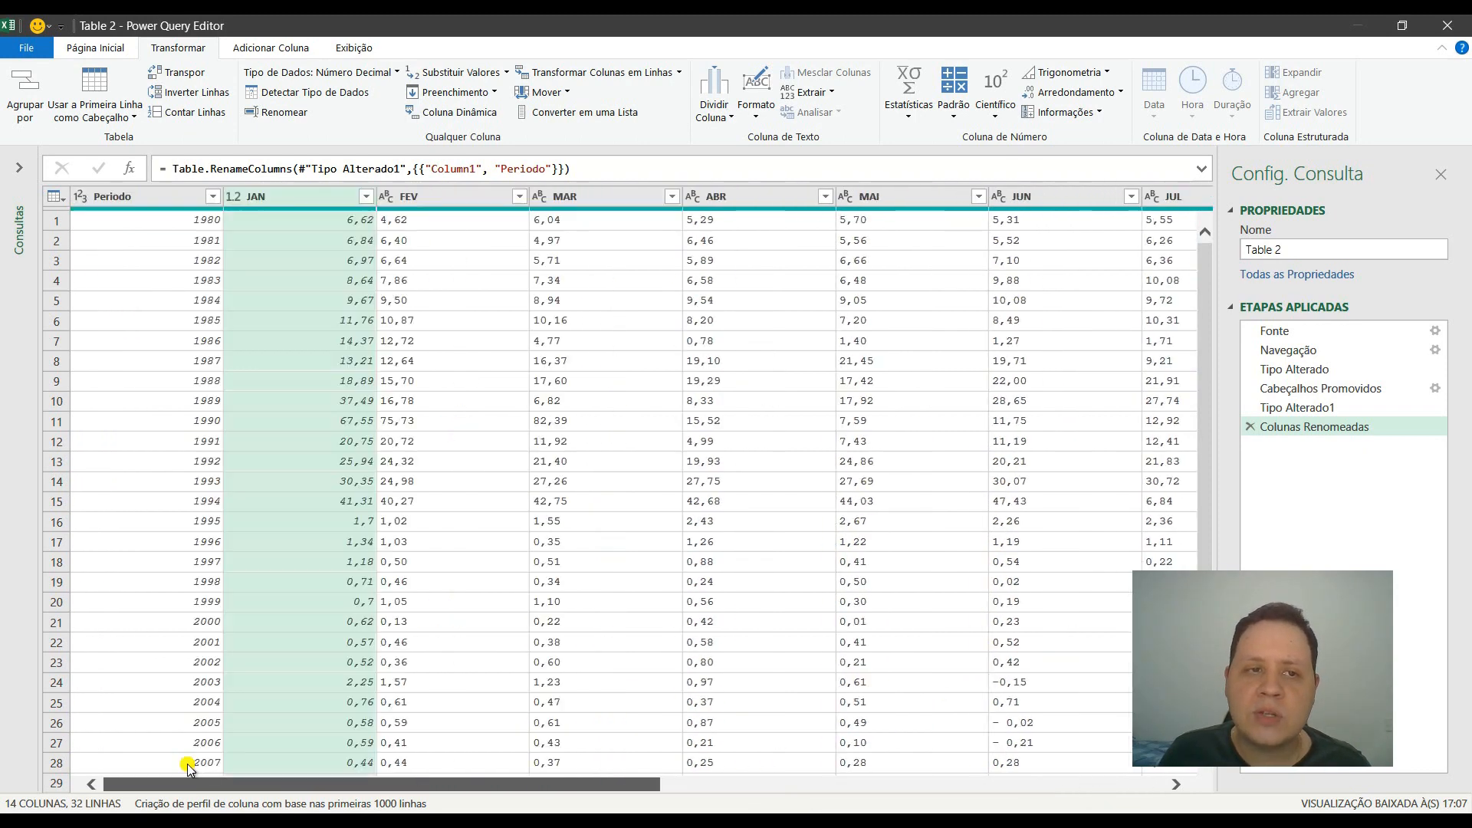
{"action": "left_click", "coordinate": [880, 790]}
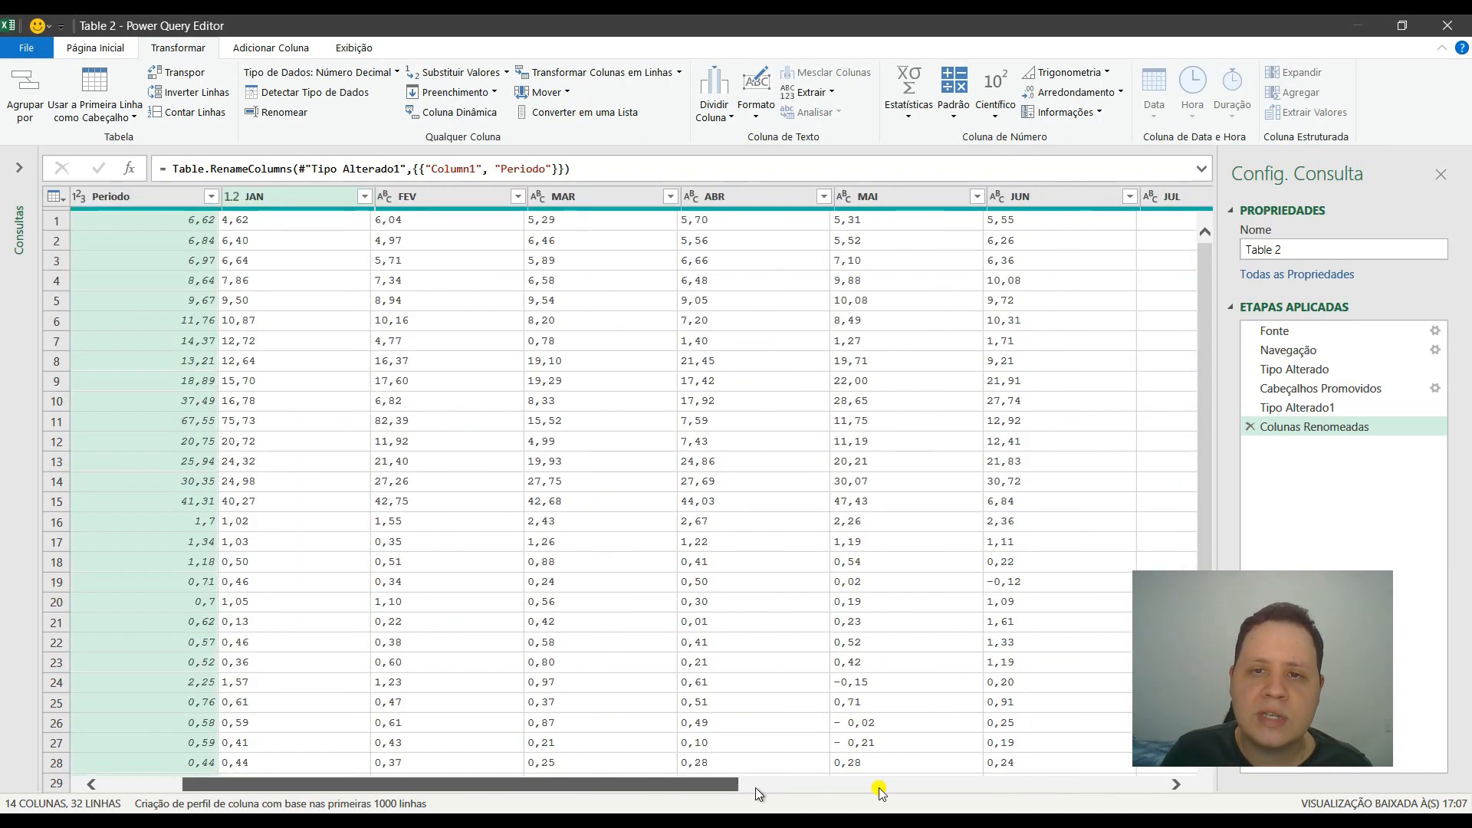
{"action": "left_click", "coordinate": [880, 790]}
{"action": "left_click", "coordinate": [1132, 195], "text": "shift"}
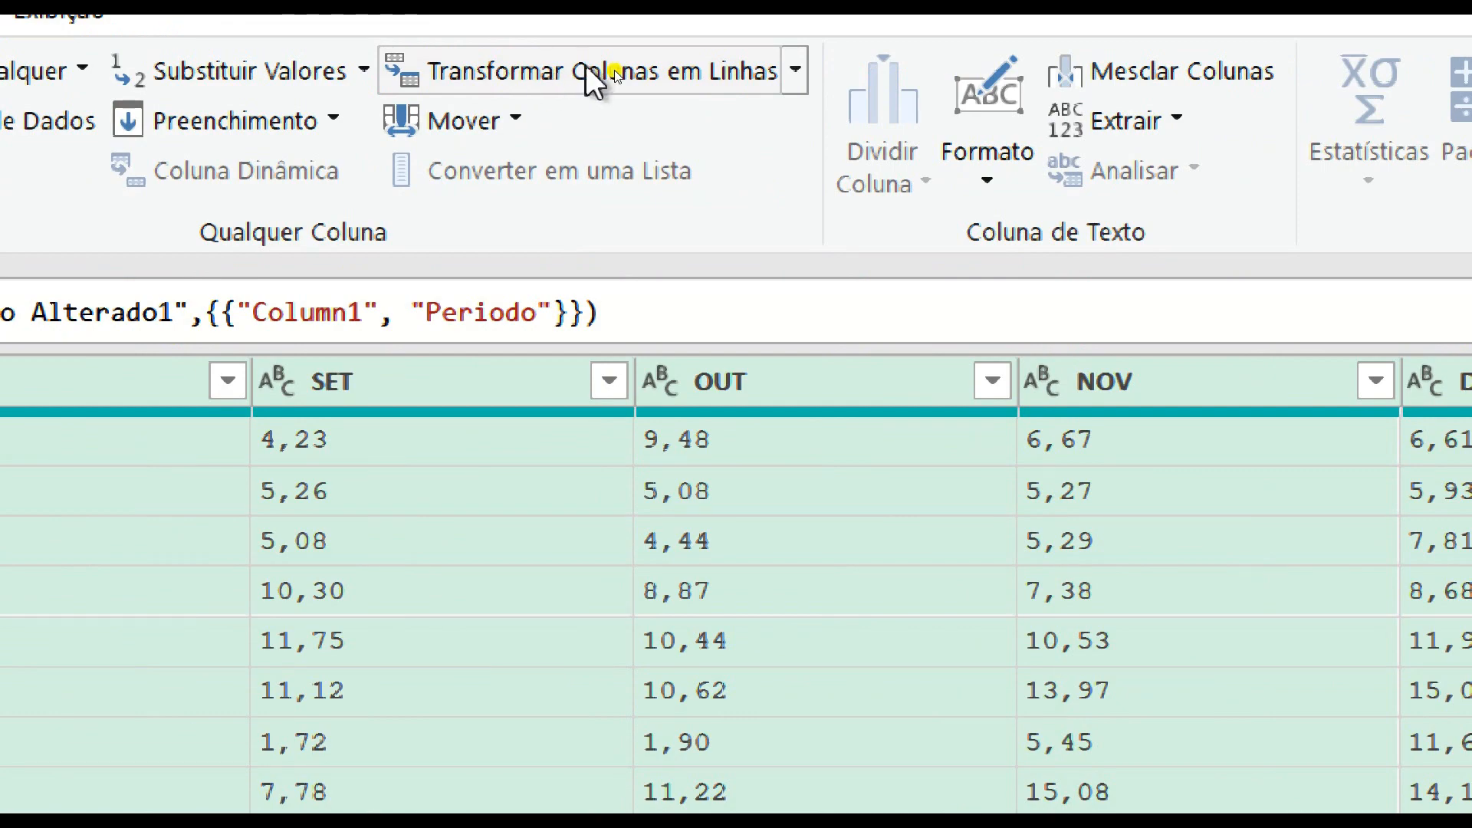
{"action": "left_click", "coordinate": [542, 66]}
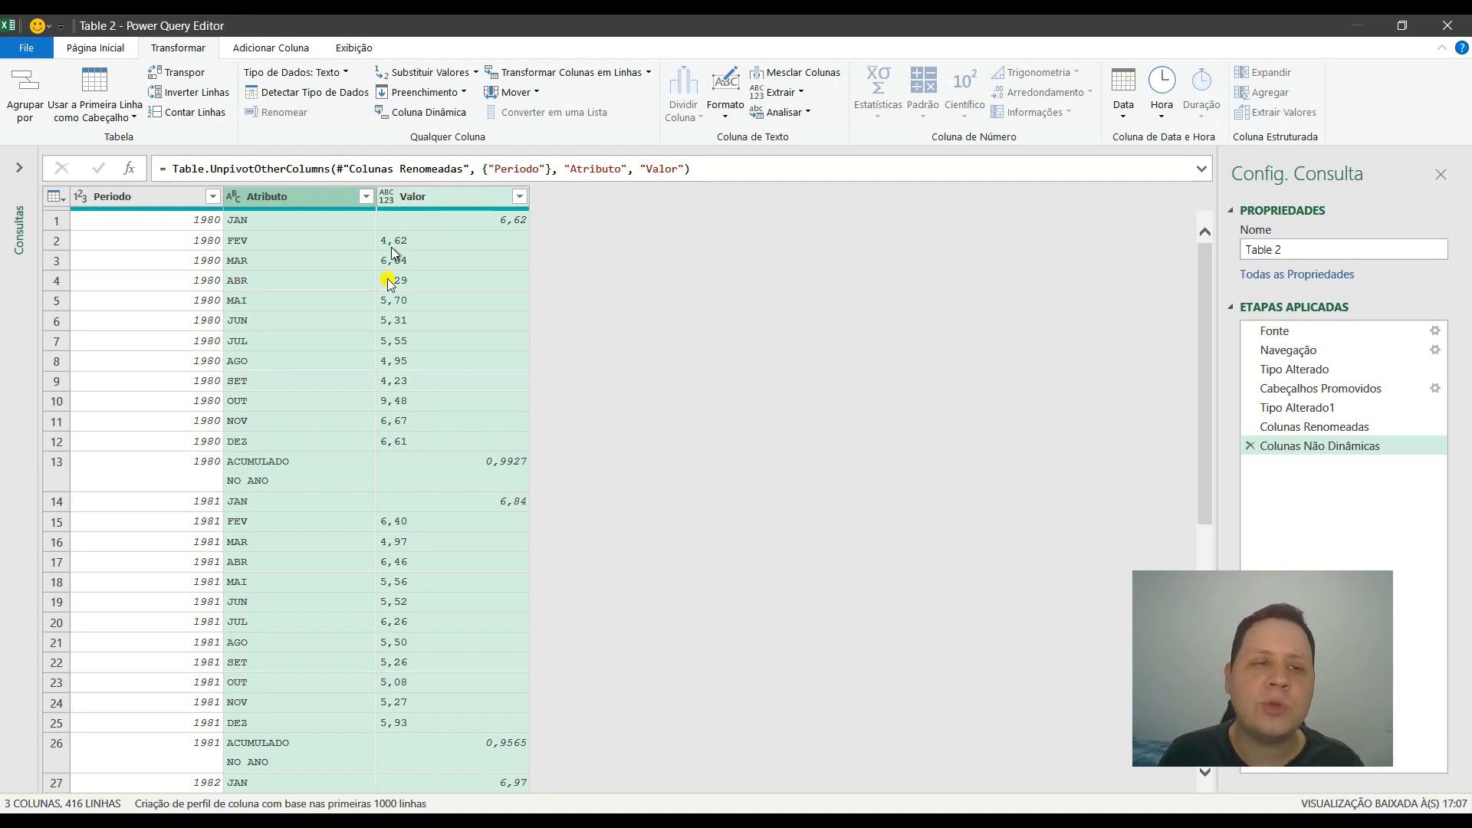
Step: Rename the Atributo column to Mes and load the Table 2 query into a new worksheet
{"action": "left_click", "coordinate": [274, 198]}
{"action": "double_click", "coordinate": [275, 198]}
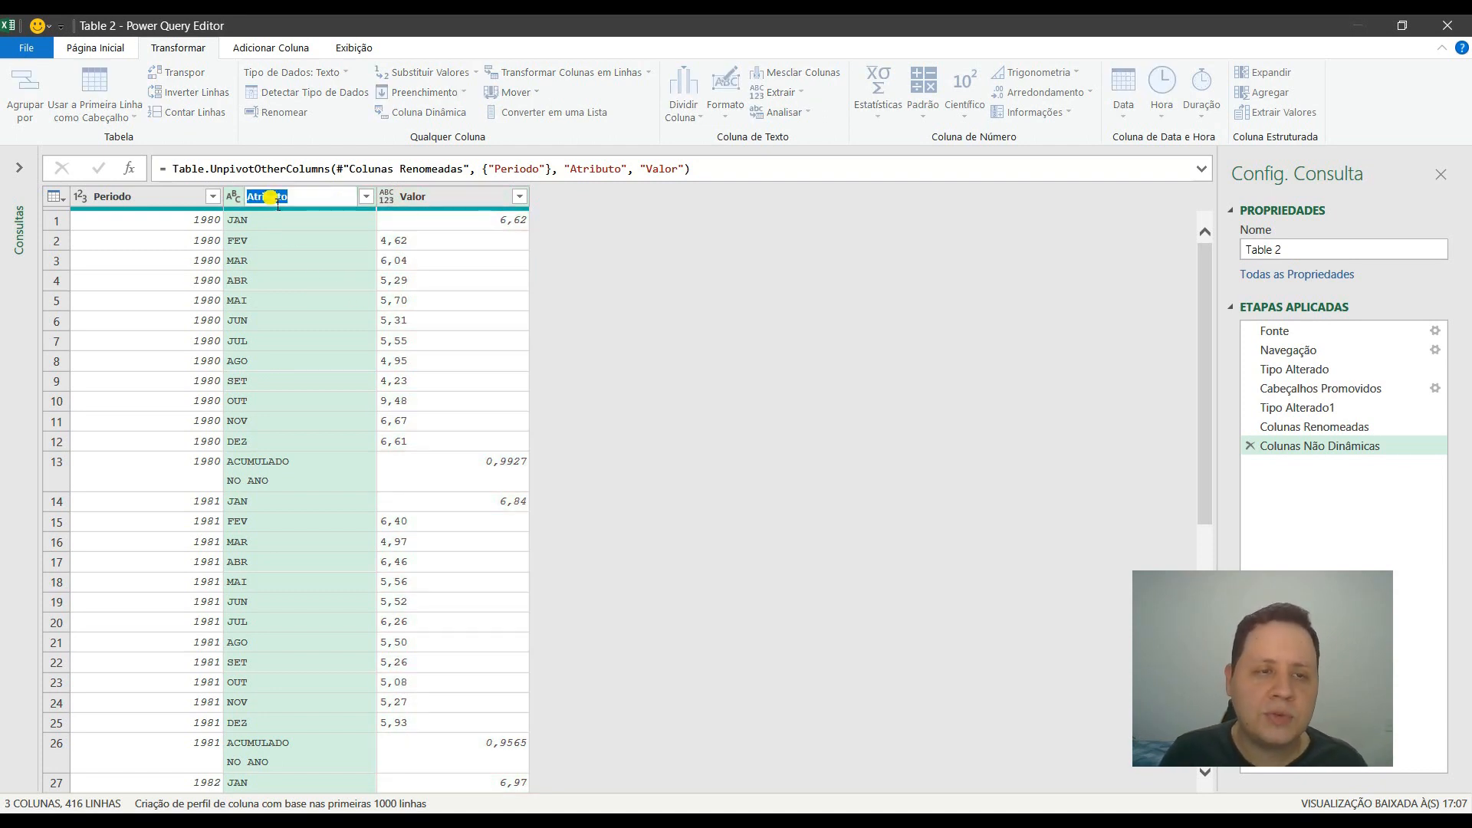
{"action": "type", "text": "Me"}
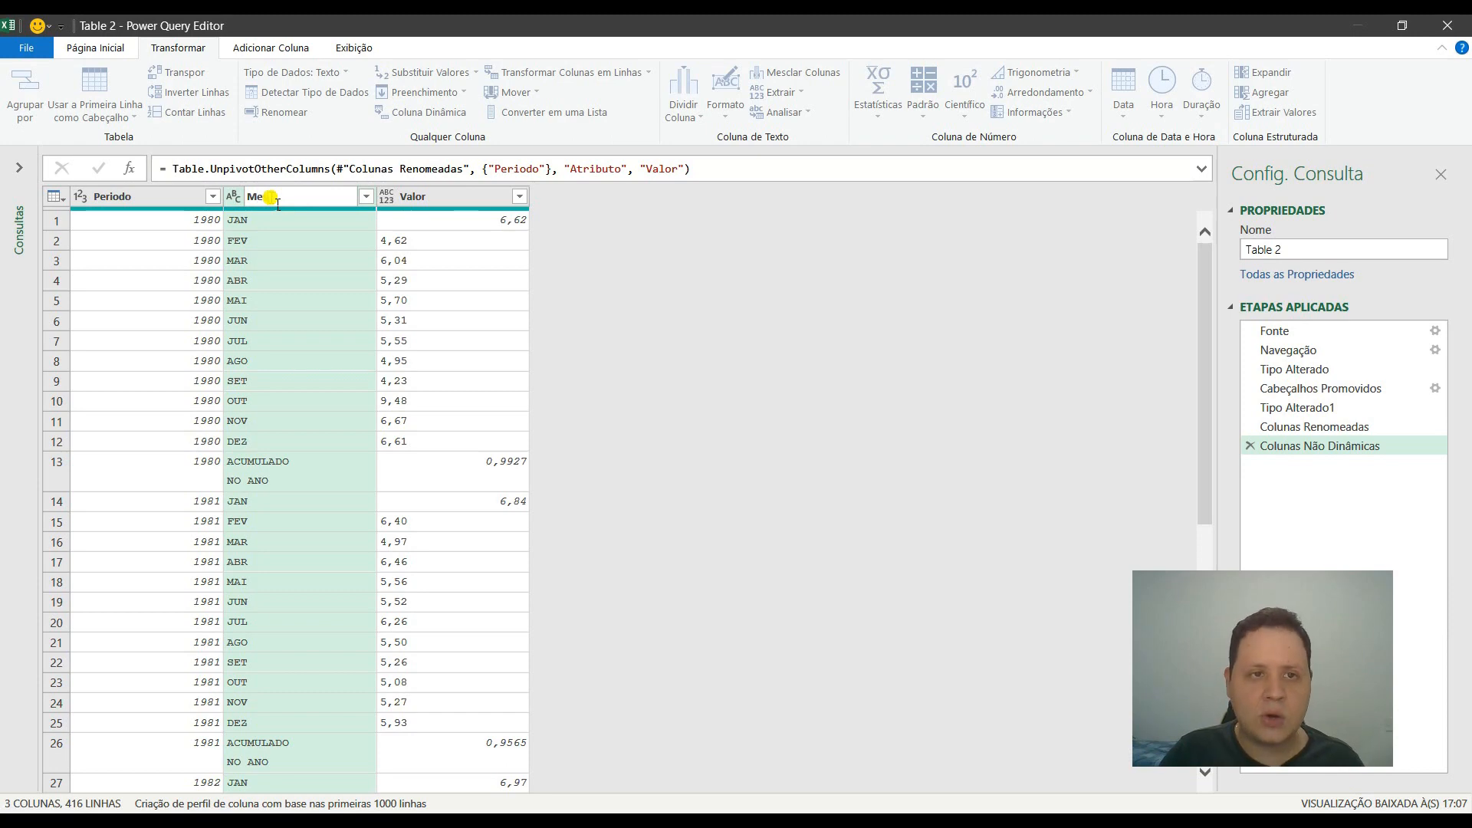
{"action": "type", "text": "s"}
{"action": "key", "text": "Return"}
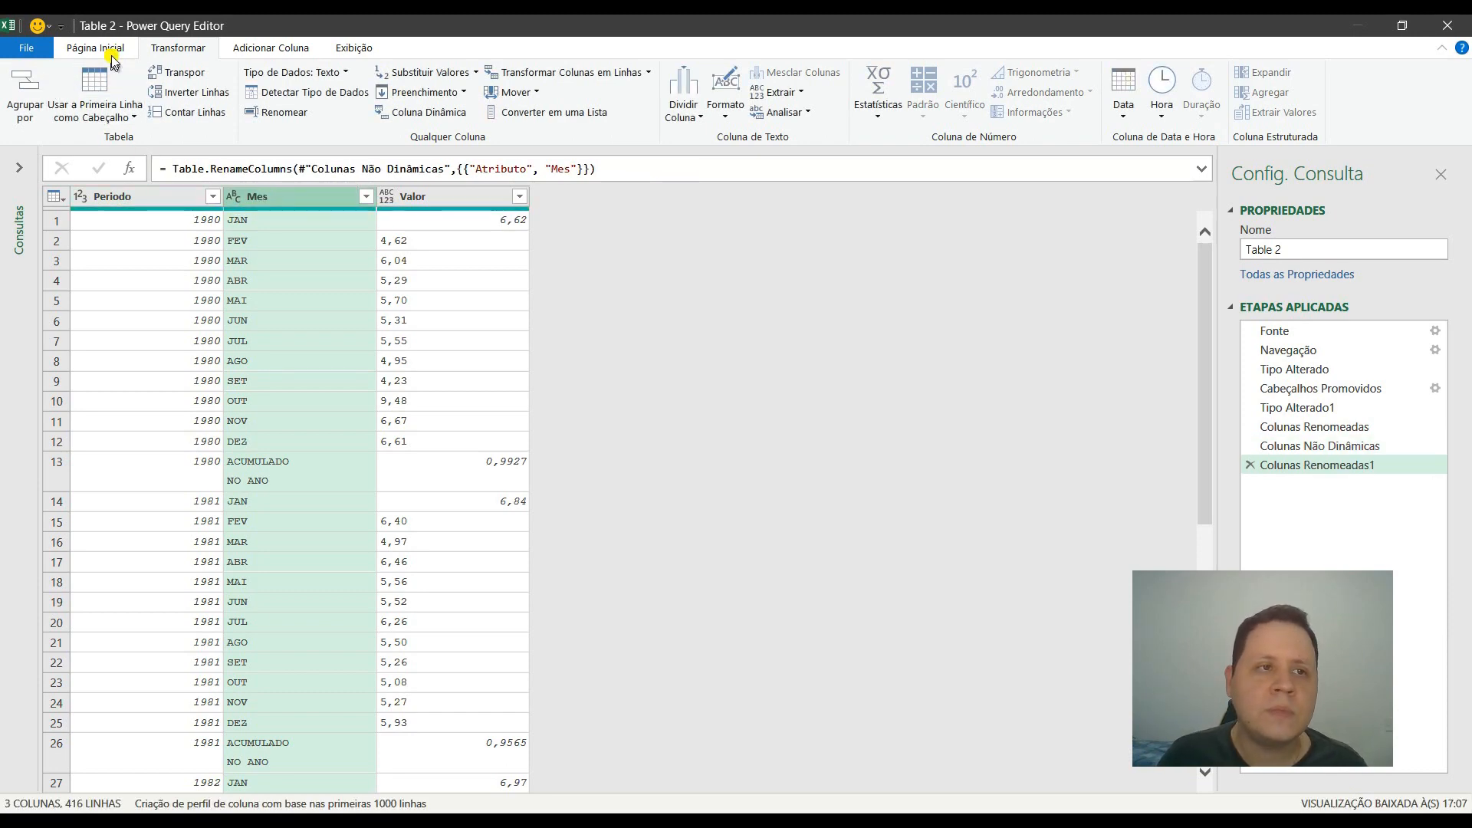
{"action": "left_click", "coordinate": [75, 51]}
{"action": "left_click", "coordinate": [27, 81]}
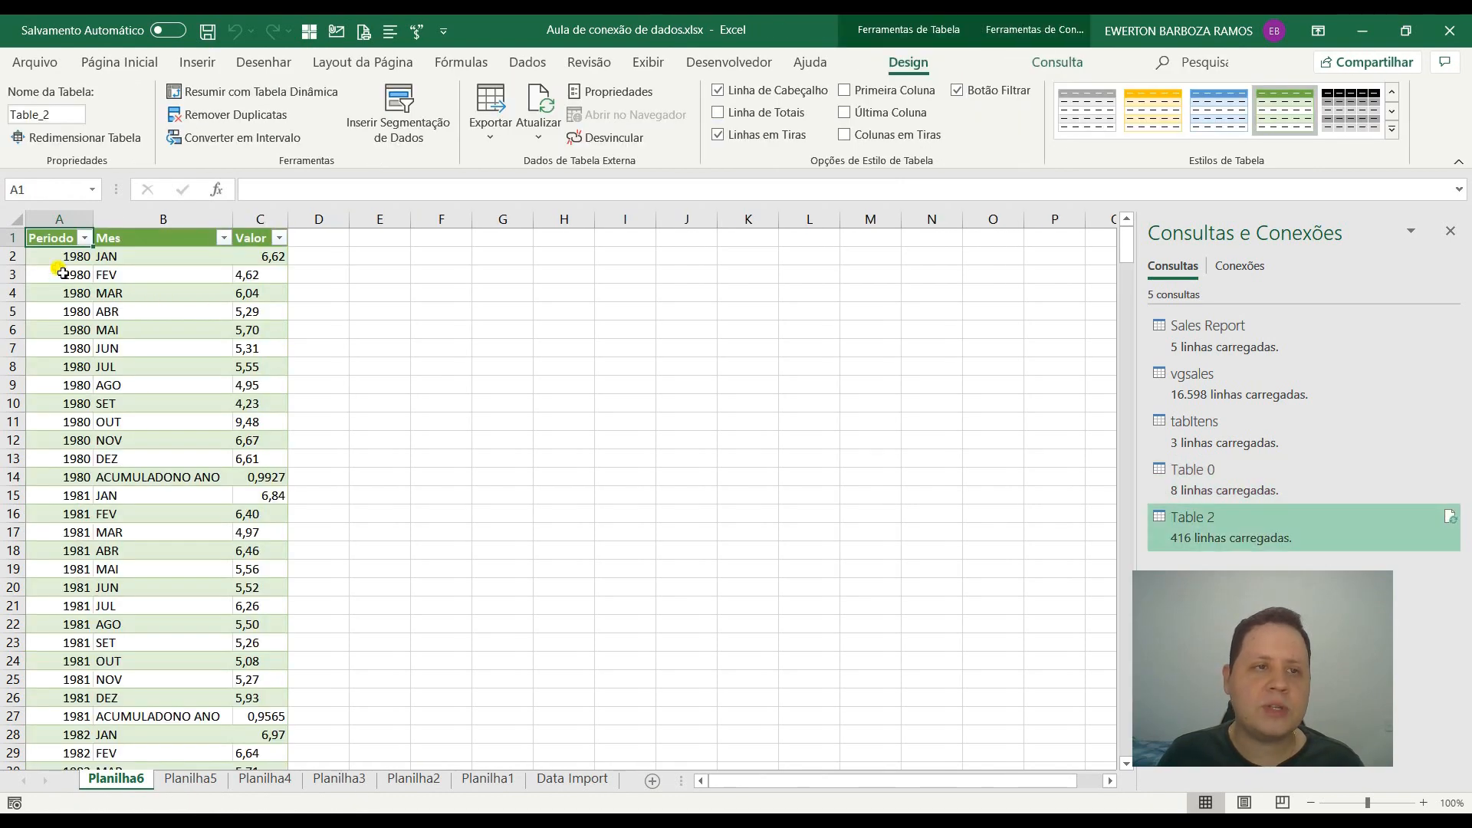
Step: Create a PivotTable from Table_2 on the existing sheet Planilha6, placed at cell E1
{"action": "left_click", "coordinate": [240, 91]}
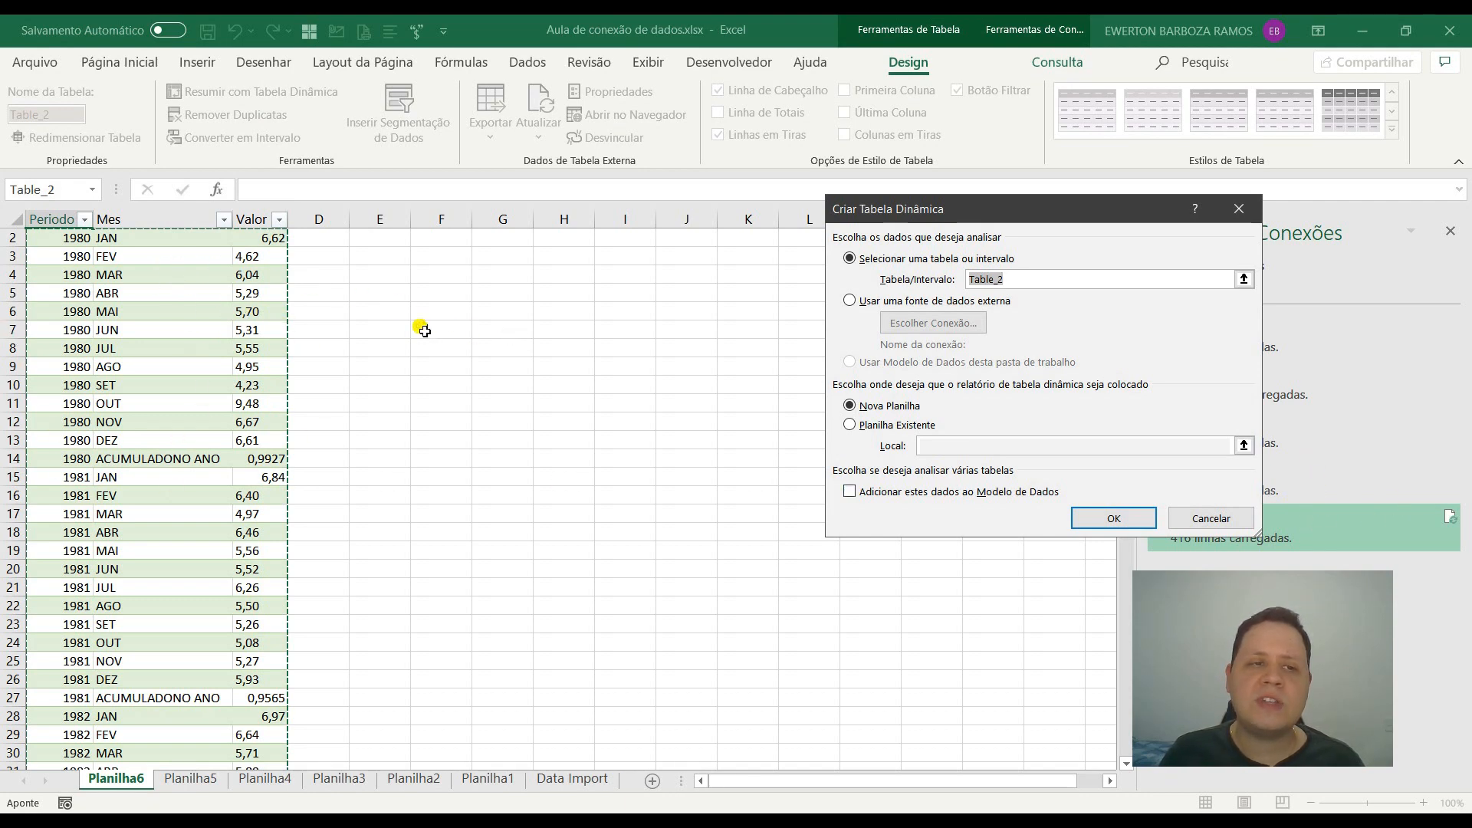
{"action": "scroll", "coordinate": [406, 326], "scroll_direction": "up", "scroll_amount": 1}
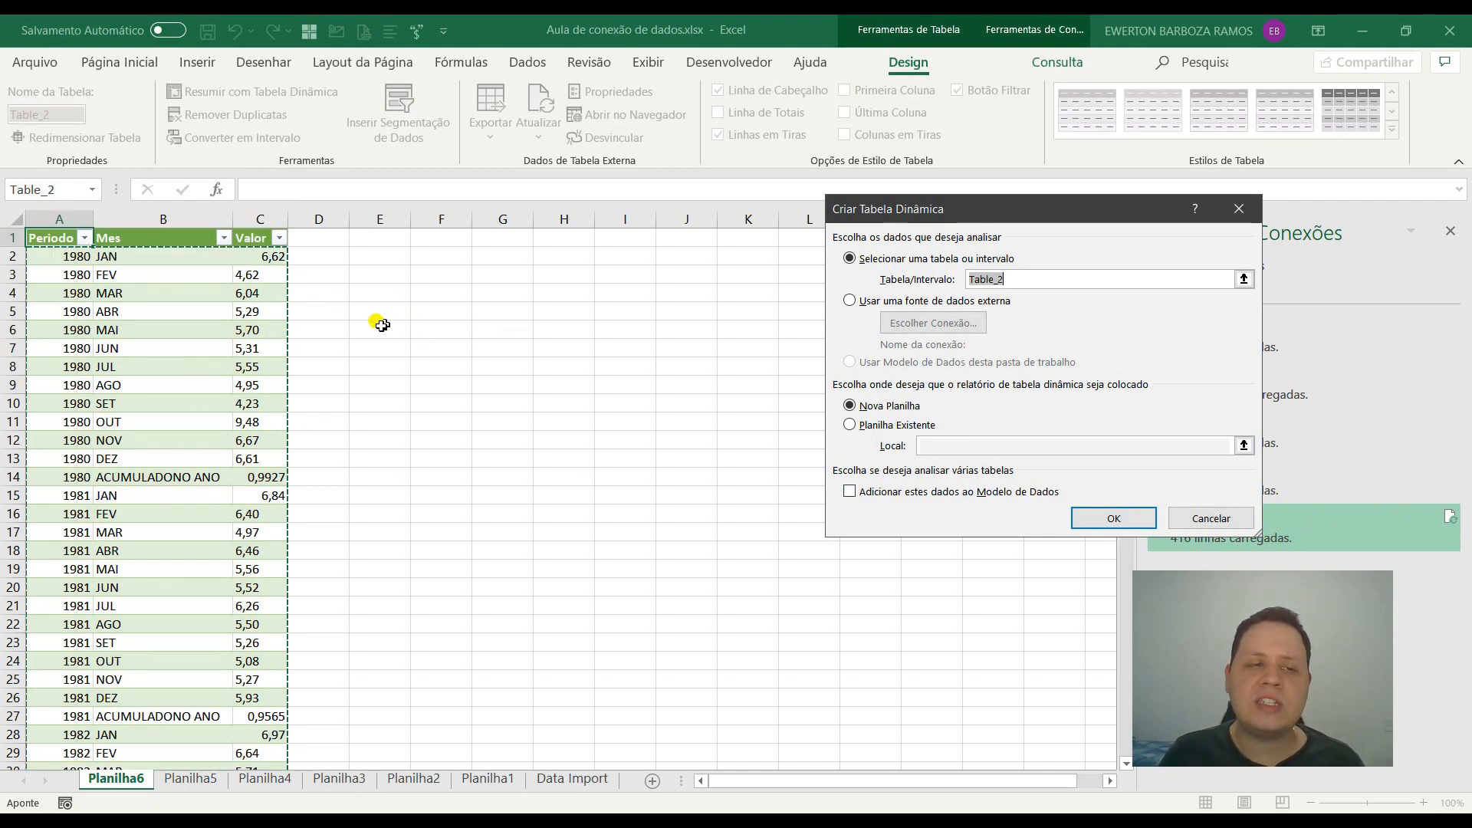
{"action": "left_click", "coordinate": [928, 428]}
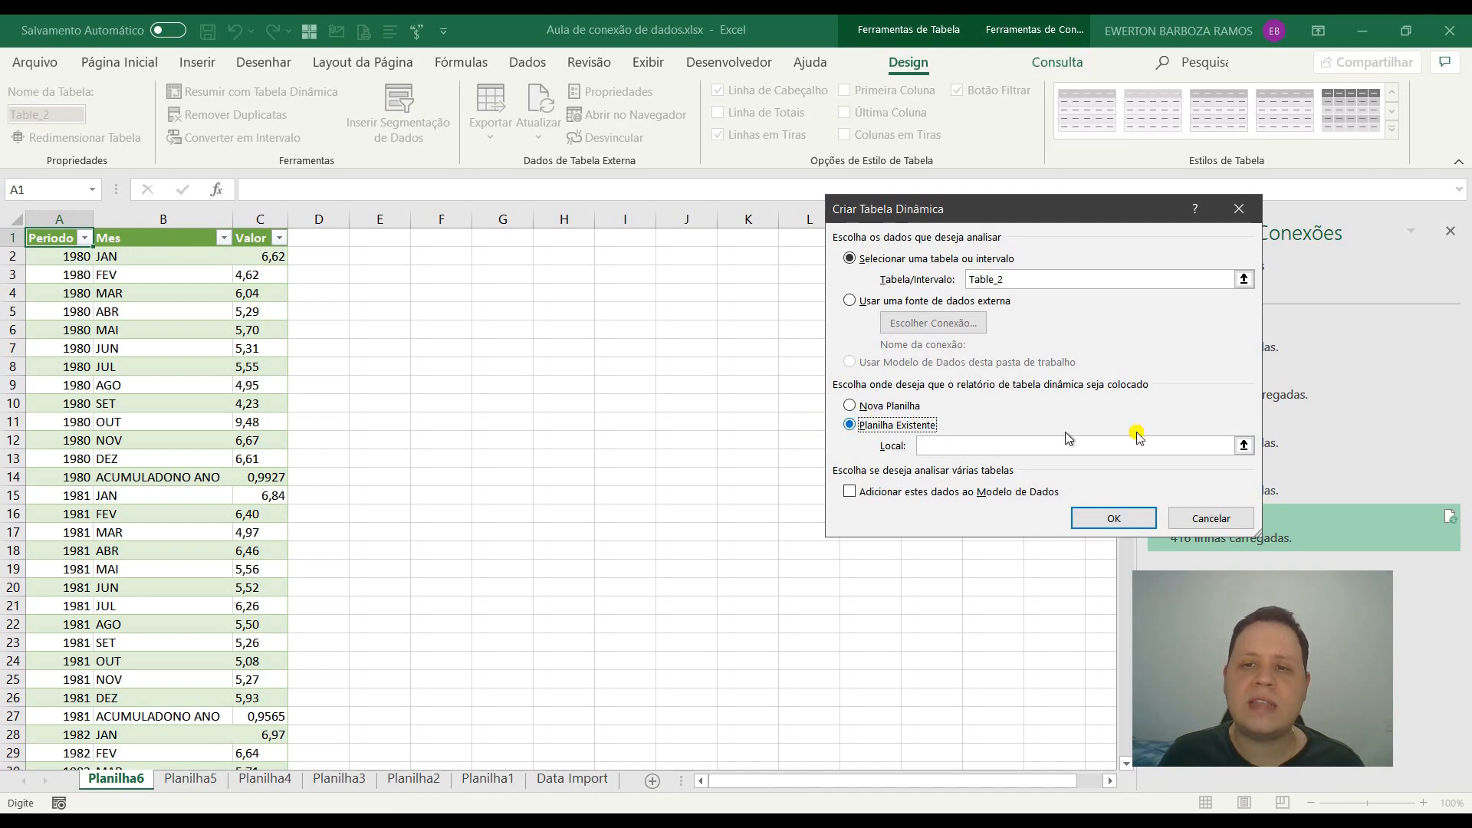
{"action": "left_click", "coordinate": [1244, 445]}
{"action": "left_click", "coordinate": [402, 242]}
{"action": "key", "text": "Return"}
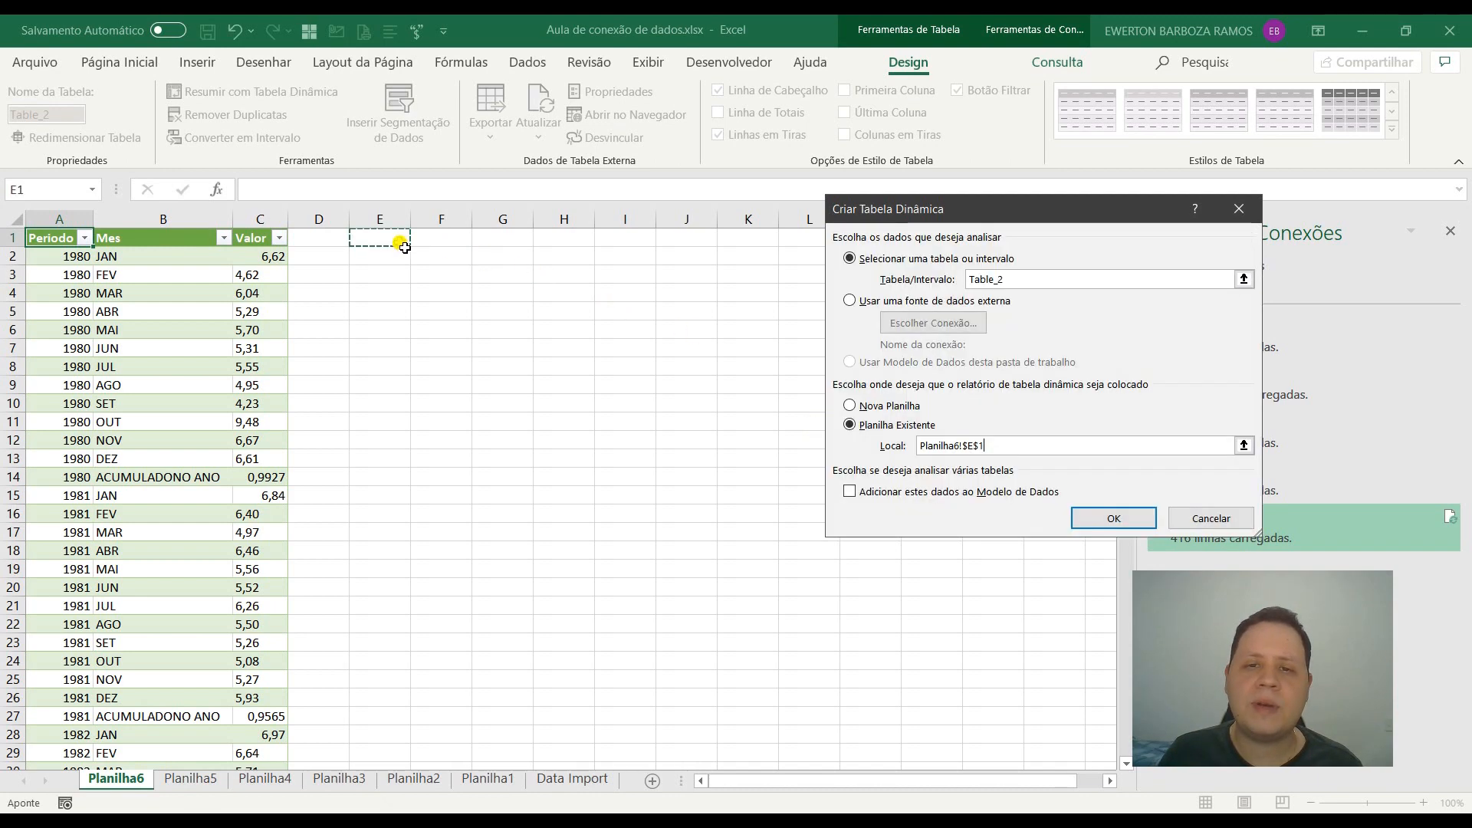
{"action": "left_click", "coordinate": [1098, 524]}
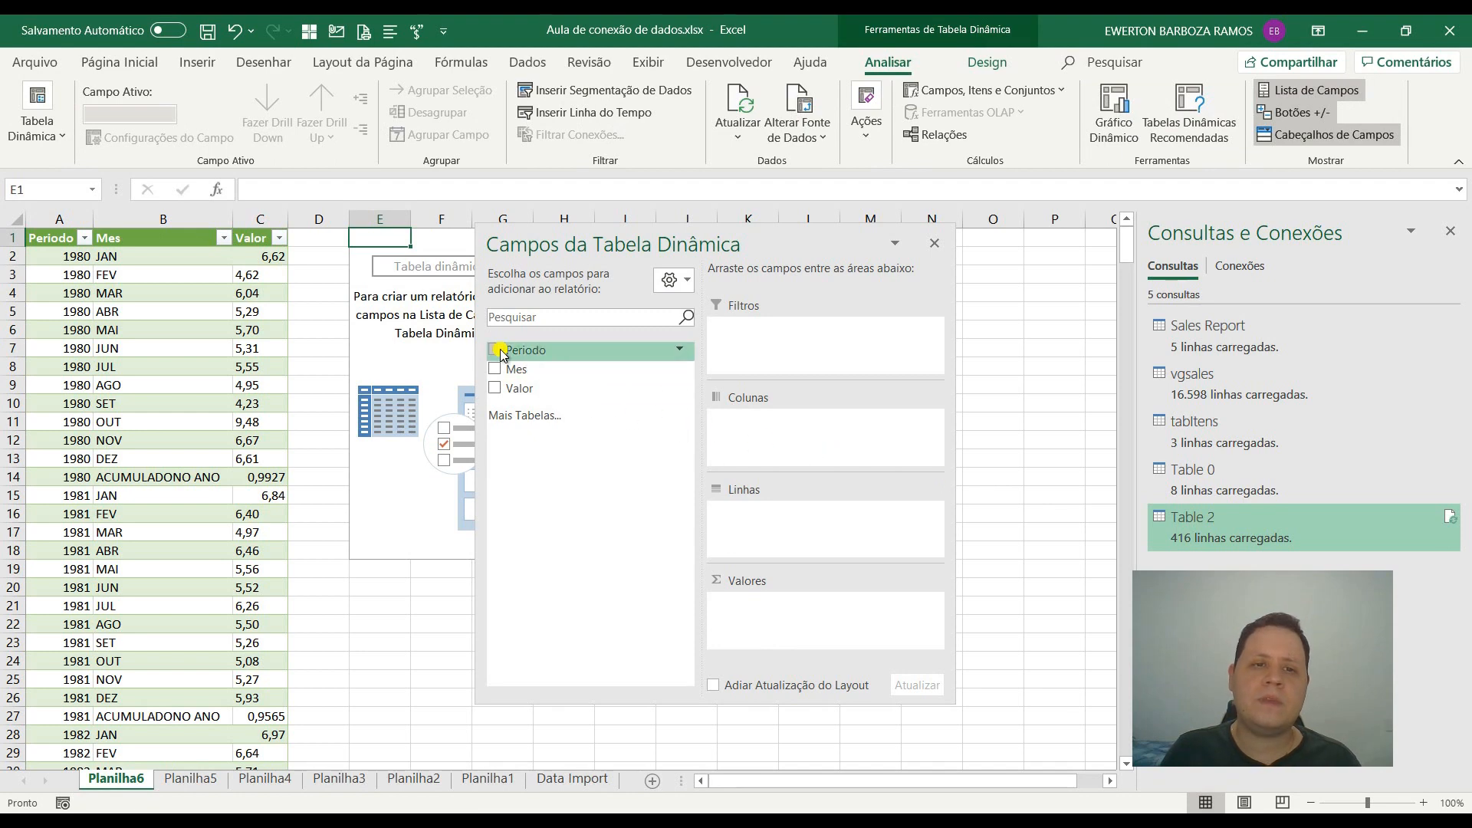
Step: Add Periodo and Mes to the PivotTable's rows and Valor to its values as a count
{"action": "left_click_drag", "start_coordinate": [519, 355], "coordinate": [758, 491]}
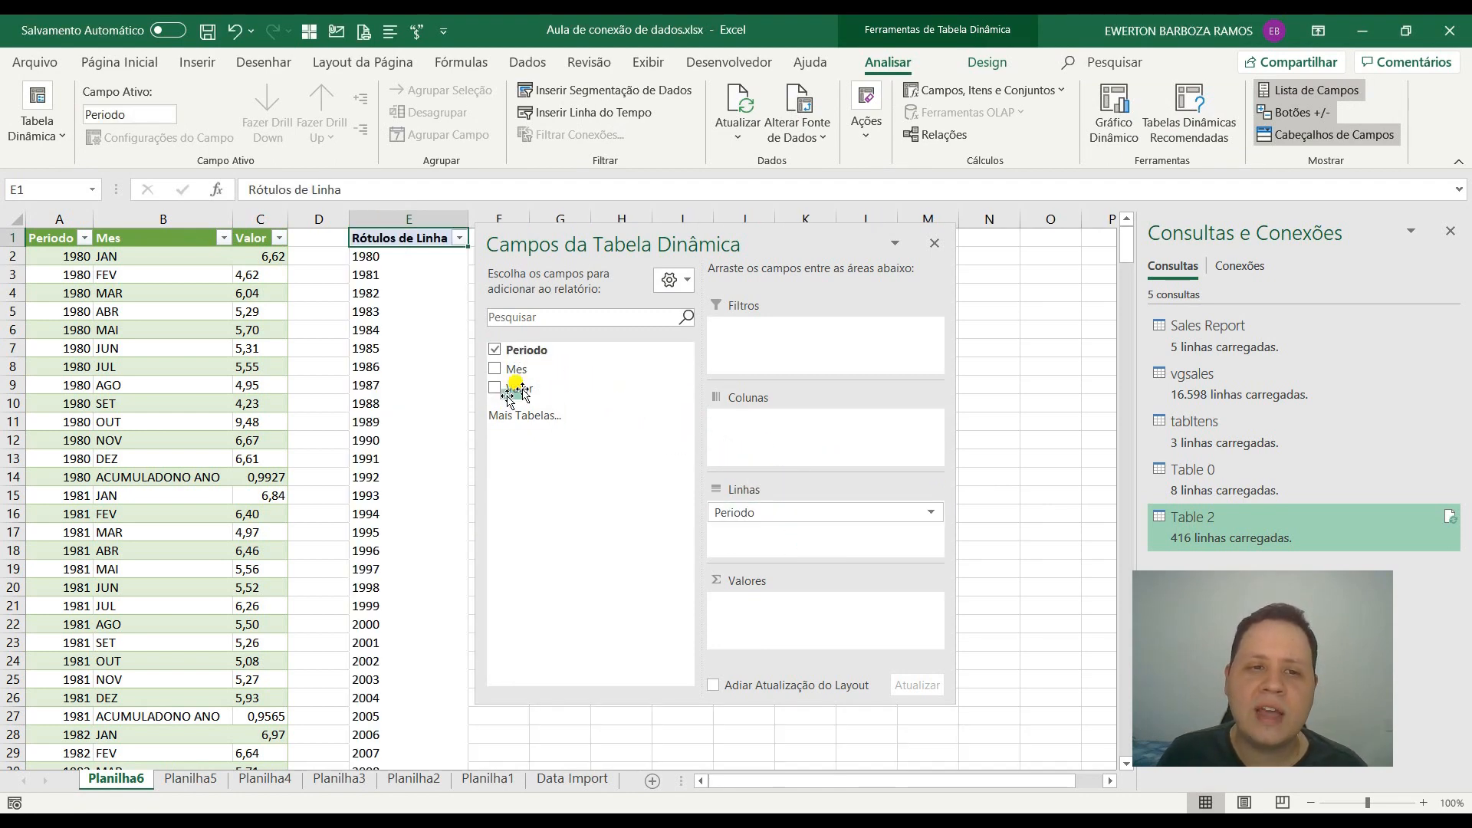
{"action": "left_click_drag", "start_coordinate": [517, 369], "coordinate": [767, 546]}
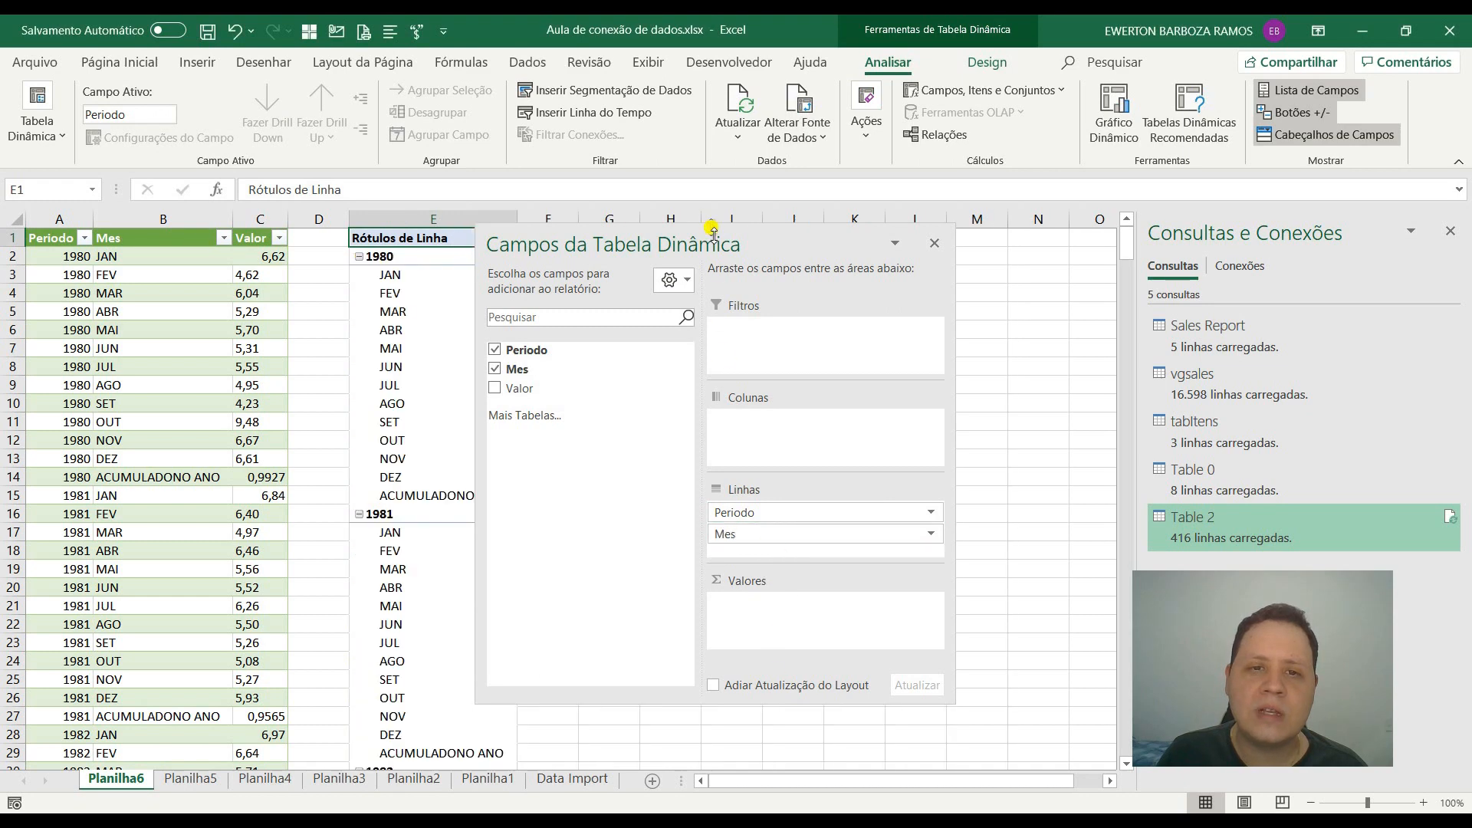
{"action": "left_click_drag", "start_coordinate": [715, 237], "coordinate": [903, 256]}
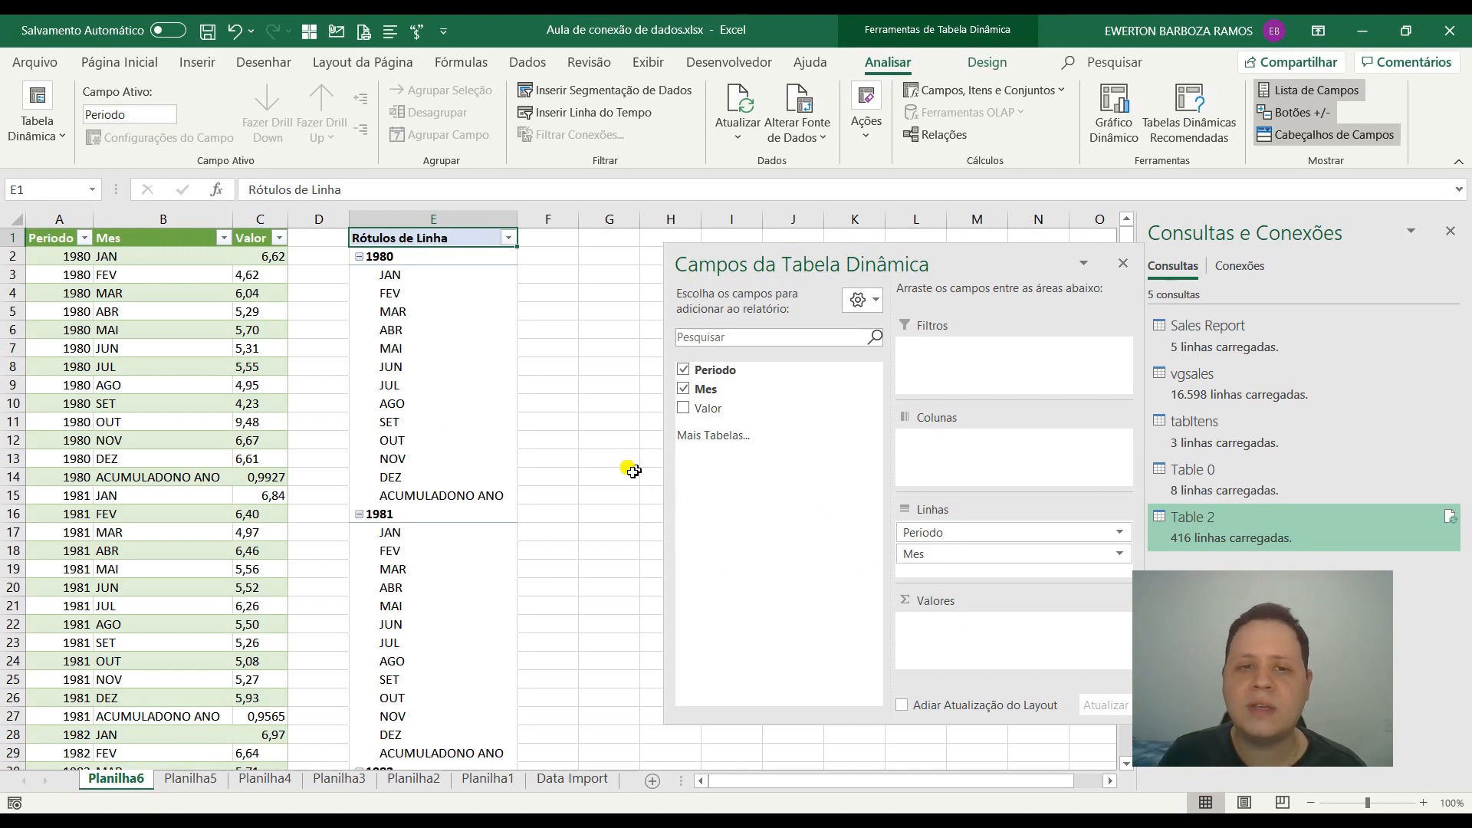
{"action": "left_click", "coordinate": [683, 412]}
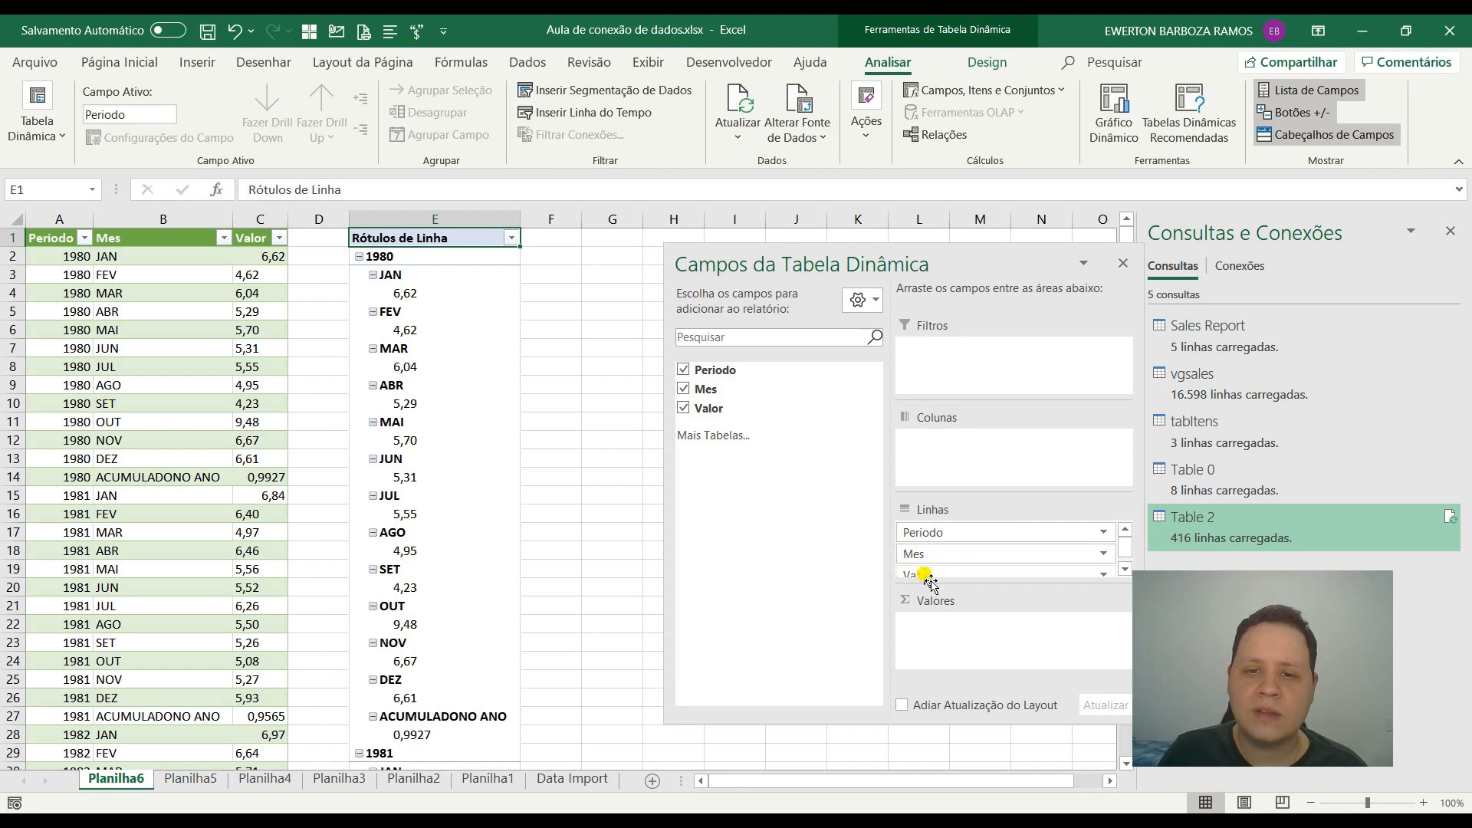
{"action": "left_click_drag", "start_coordinate": [929, 580], "coordinate": [946, 640]}
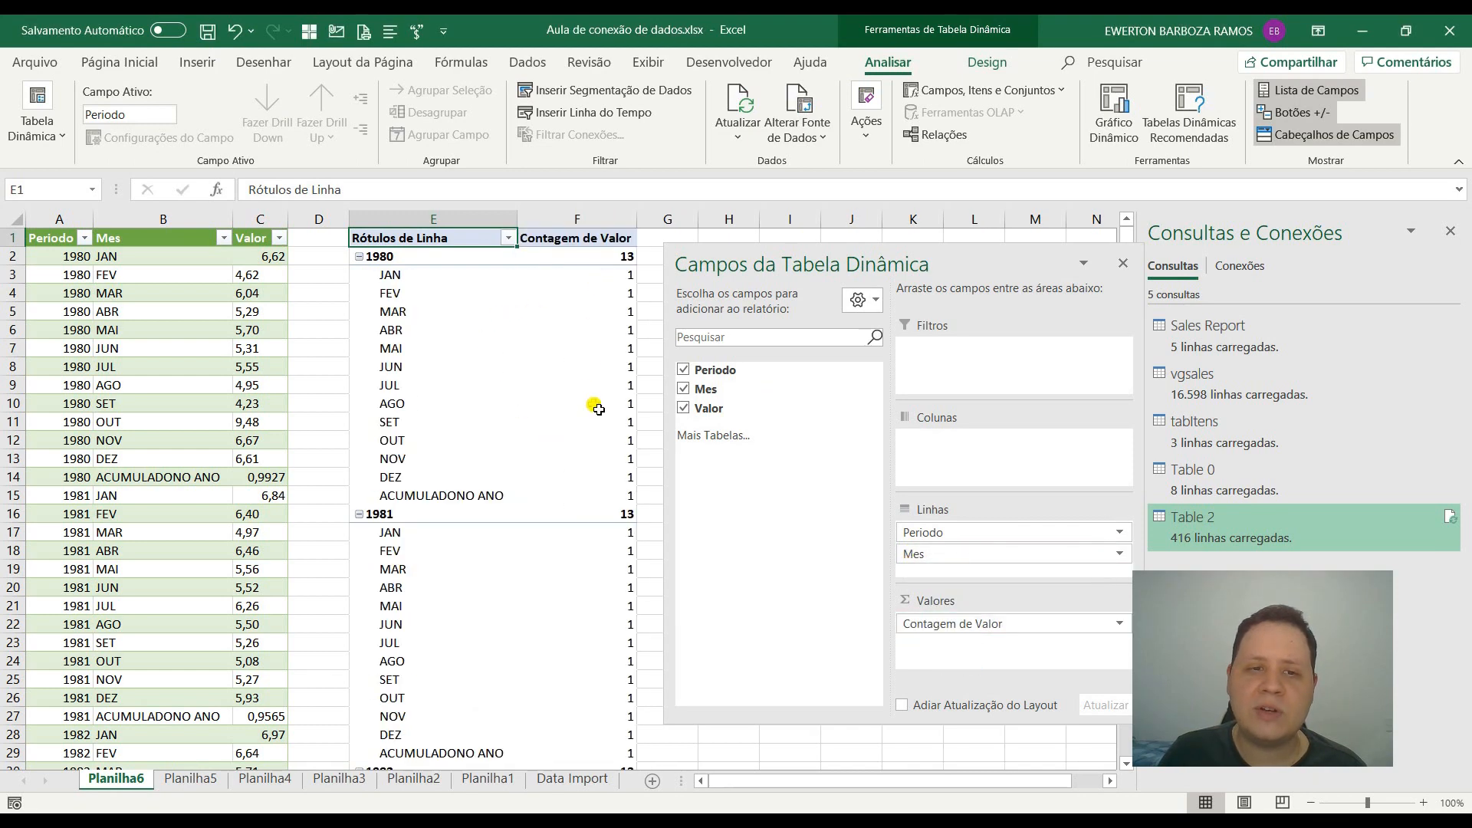
Step: Examine the monthly counts of Valor in the PivotTable and close its field list
{"action": "left_click_drag", "start_coordinate": [597, 276], "coordinate": [606, 495]}
{"action": "scroll", "coordinate": [592, 575], "scroll_direction": "down", "scroll_amount": 2}
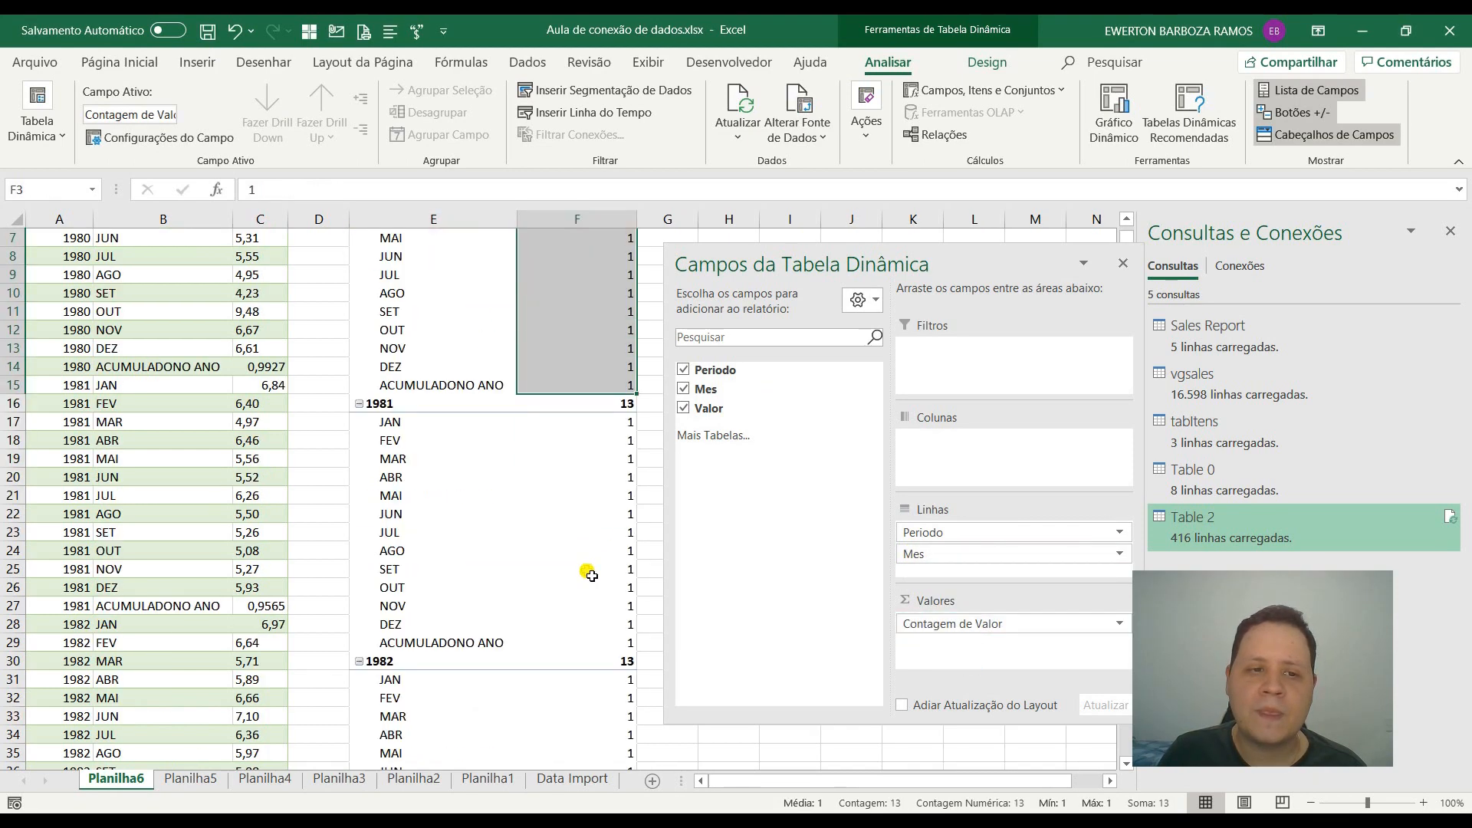
{"action": "scroll", "coordinate": [592, 575], "scroll_direction": "down", "scroll_amount": 6}
{"action": "left_click", "coordinate": [1124, 264]}
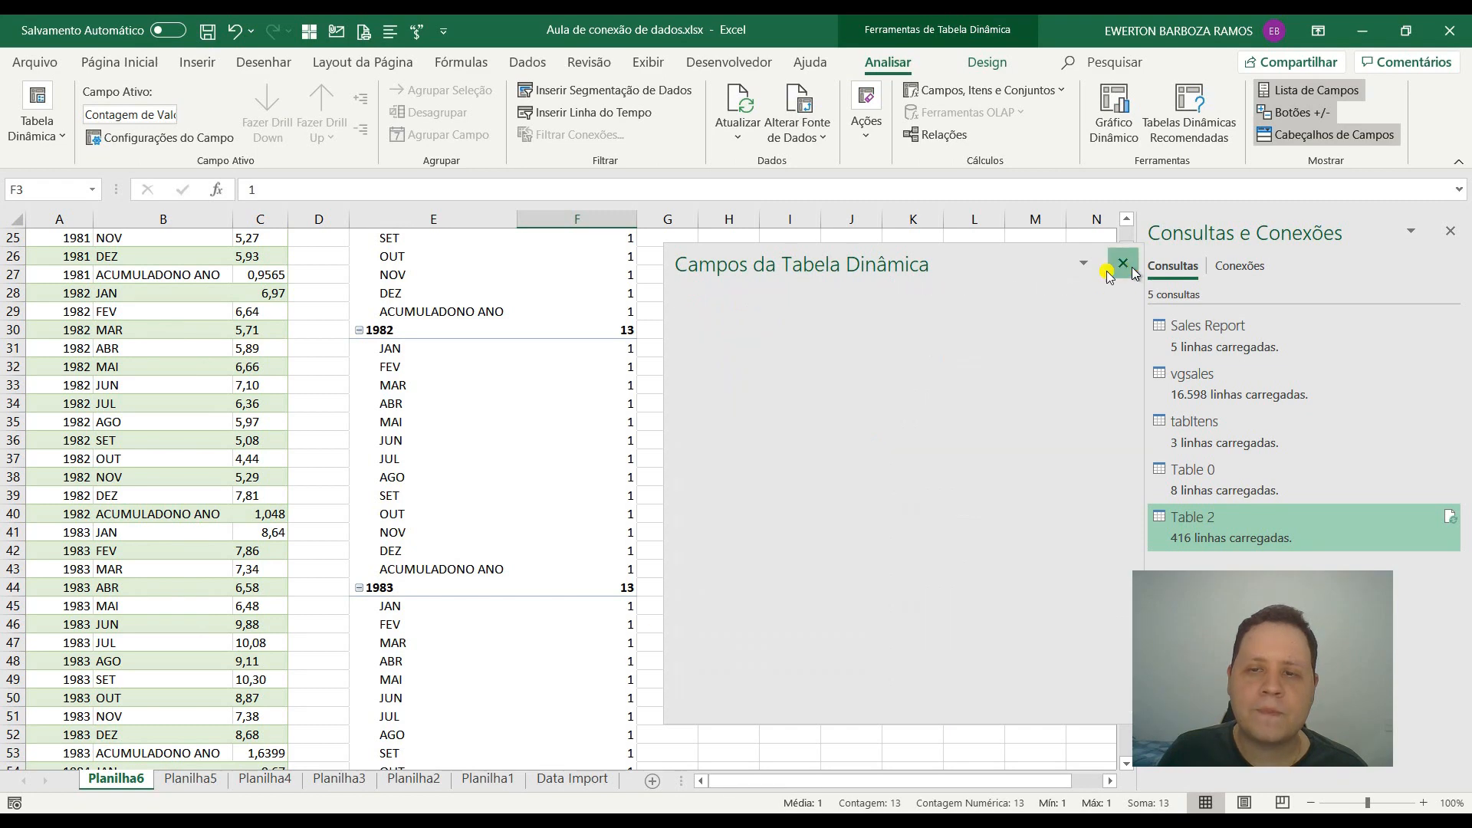
{"action": "scroll", "coordinate": [526, 440], "scroll_direction": "up", "scroll_amount": 8}
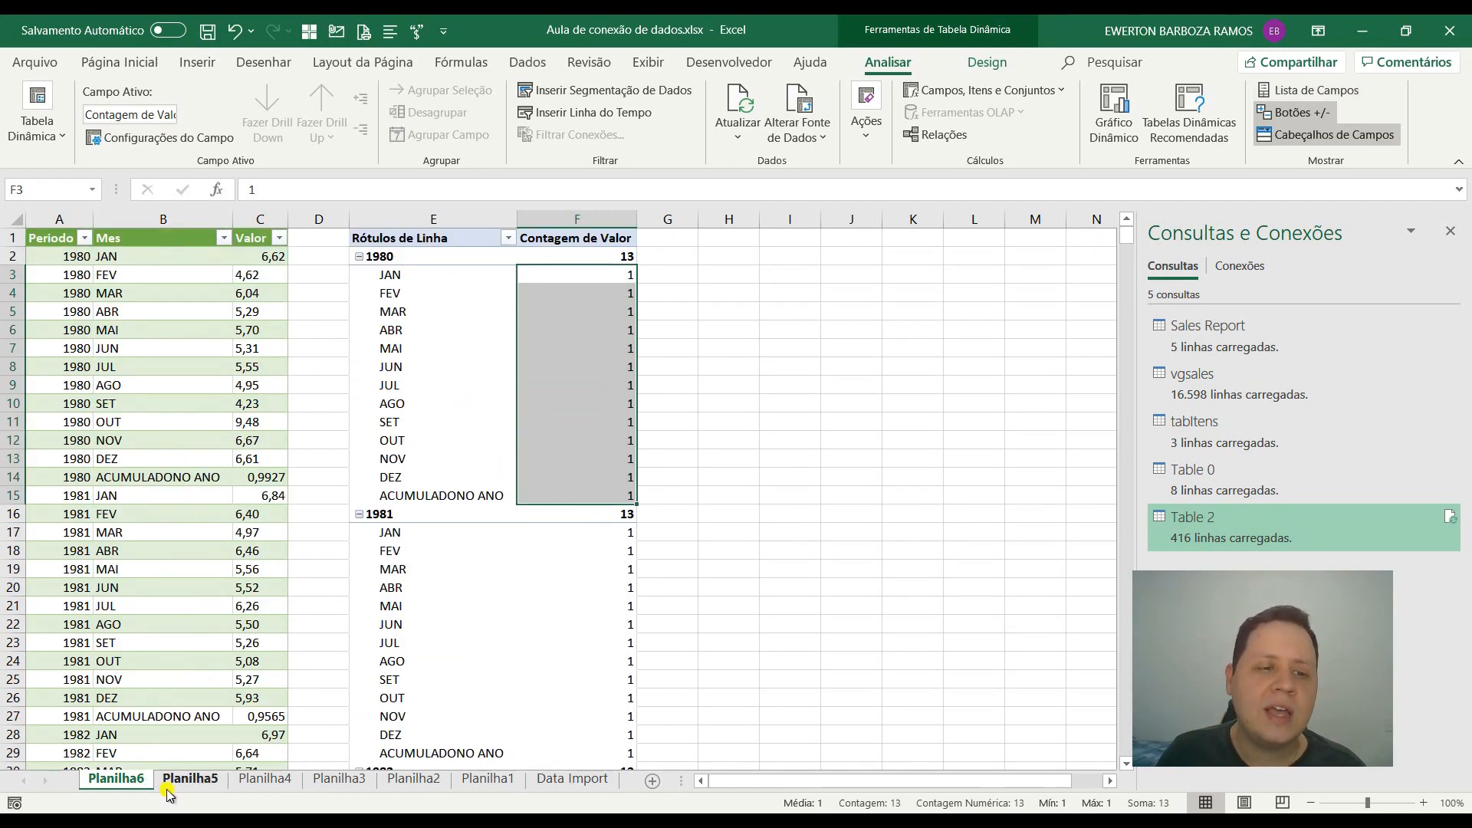
Step: Name the fuel items table tabCad on the Data Import sheet and check the name of the volume table beside it
{"action": "left_click", "coordinate": [564, 781]}
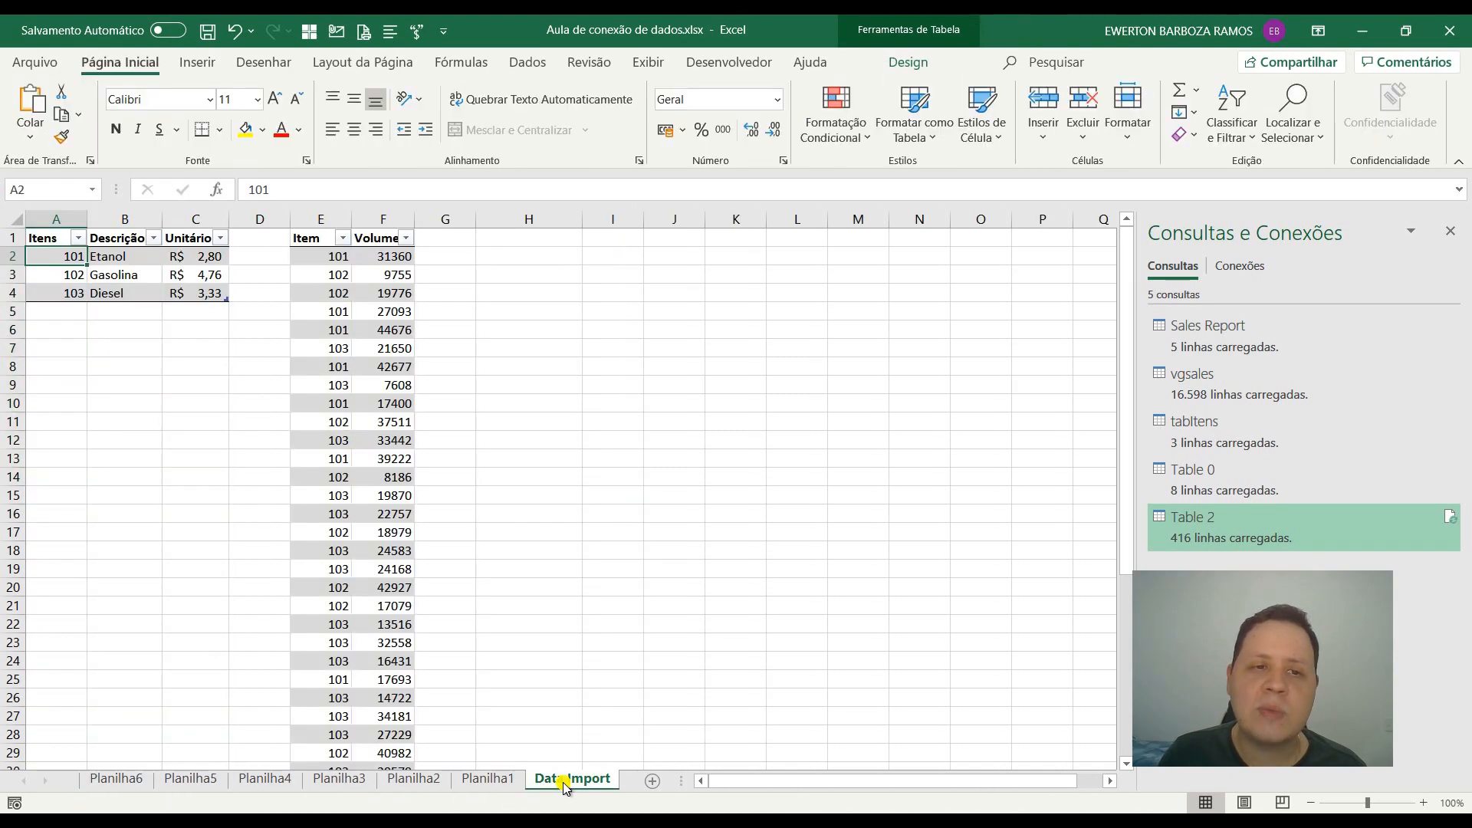
{"action": "left_click", "coordinate": [1449, 232]}
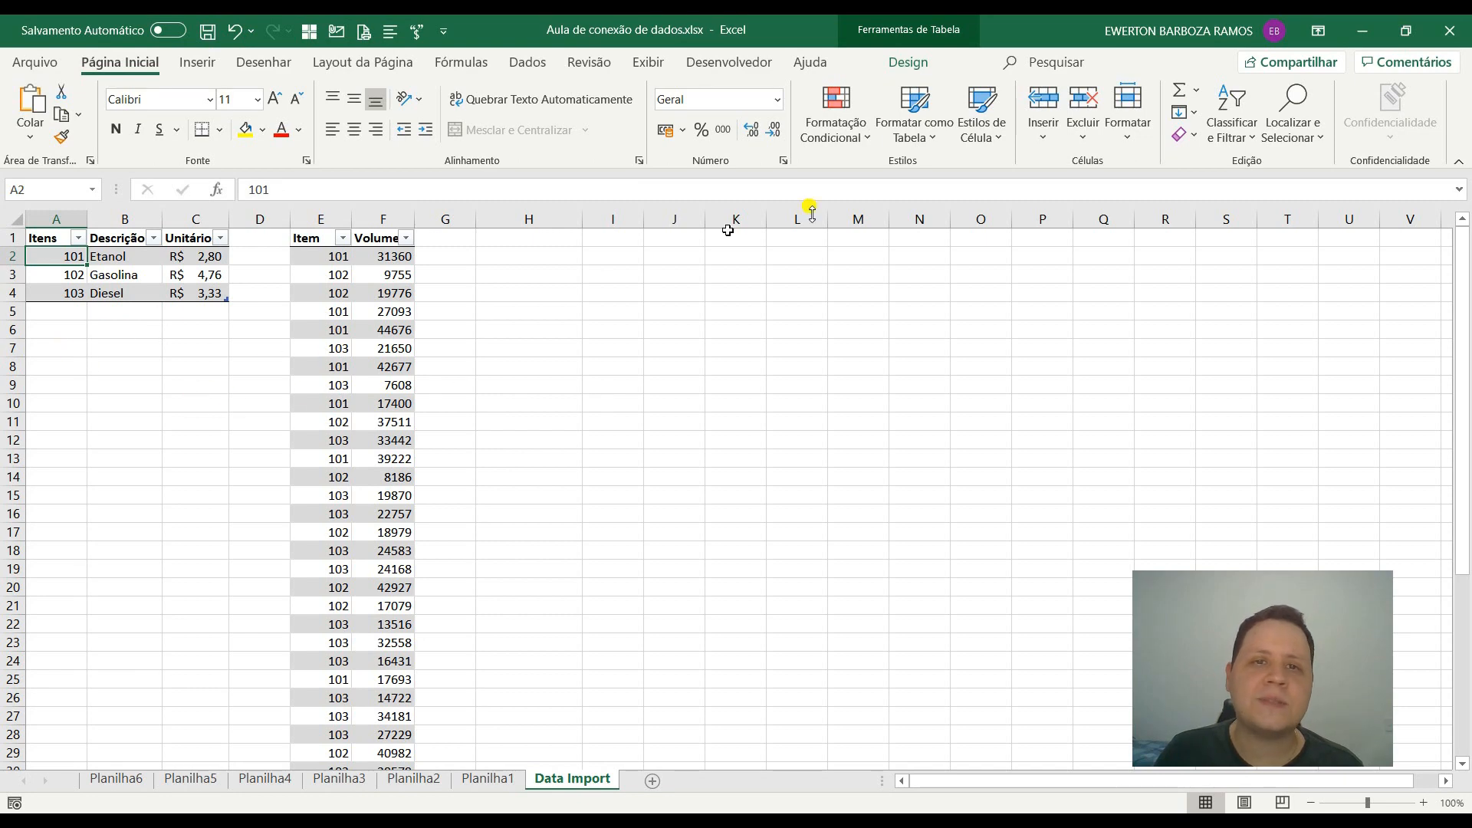
{"action": "left_click", "coordinate": [113, 275]}
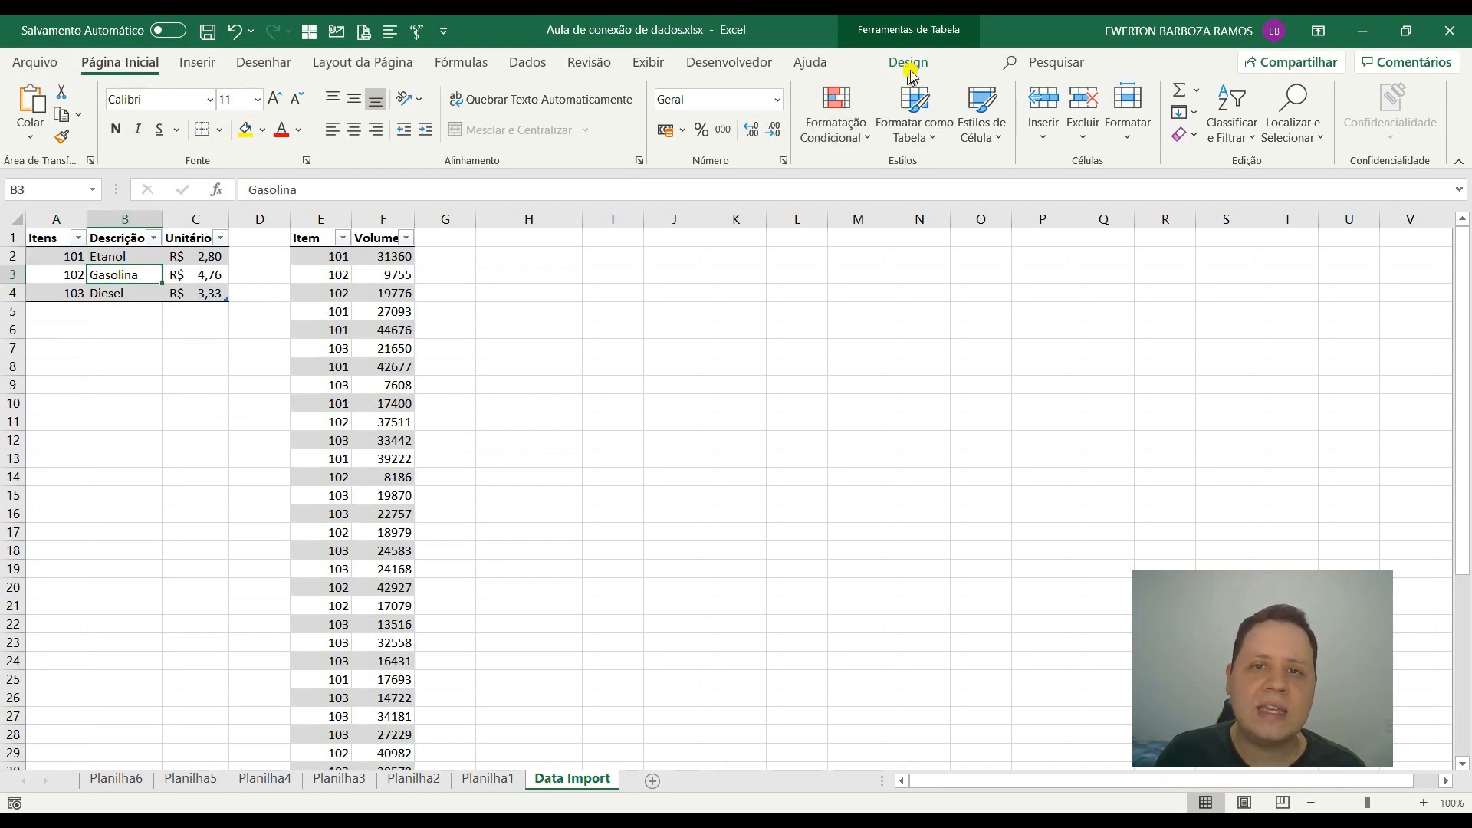
{"action": "left_click", "coordinate": [69, 115]}
{"action": "type", "text": "tabCad"}
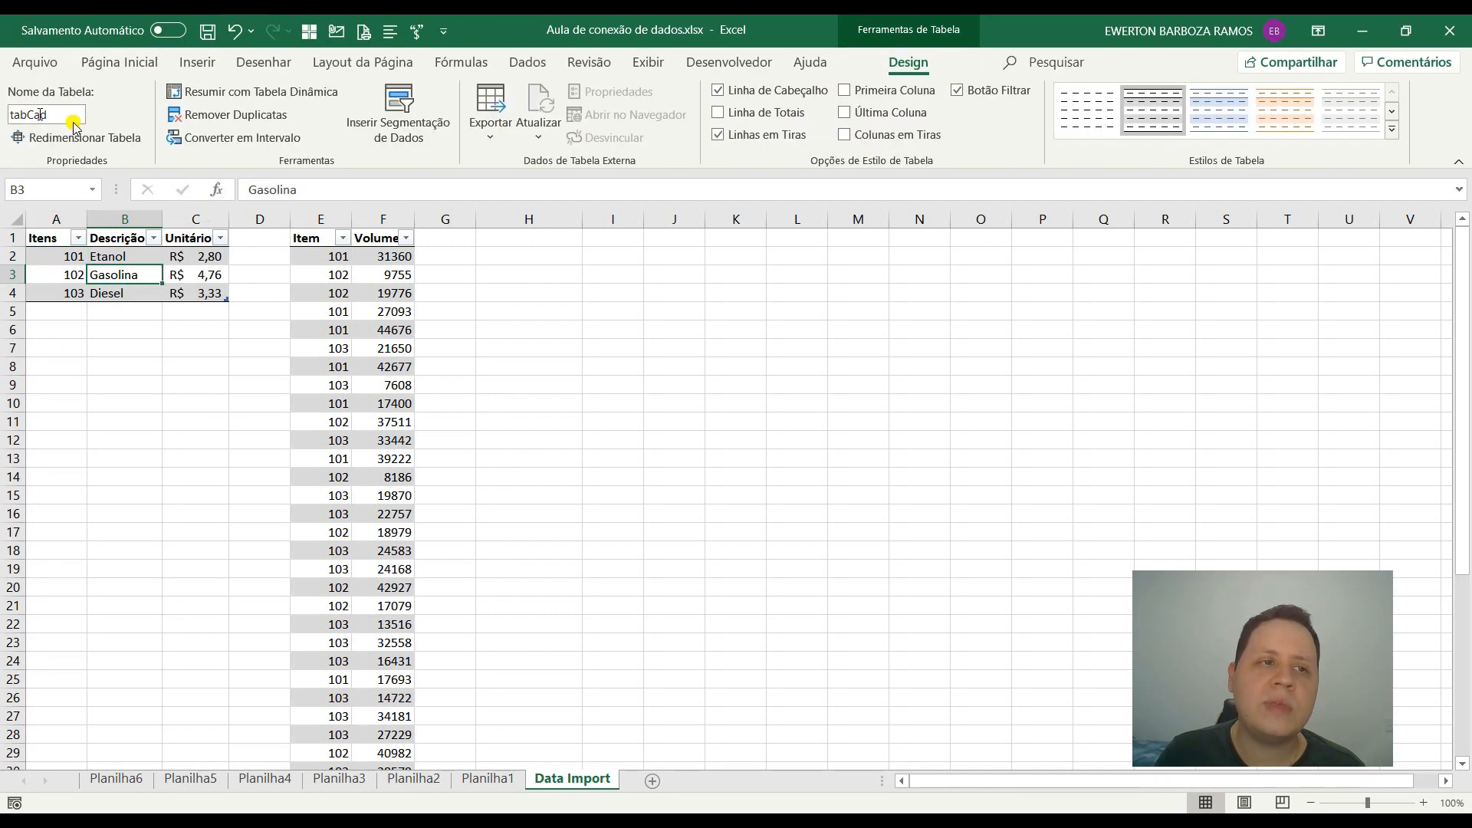
{"action": "key", "text": "Return"}
{"action": "left_click", "coordinate": [368, 294]}
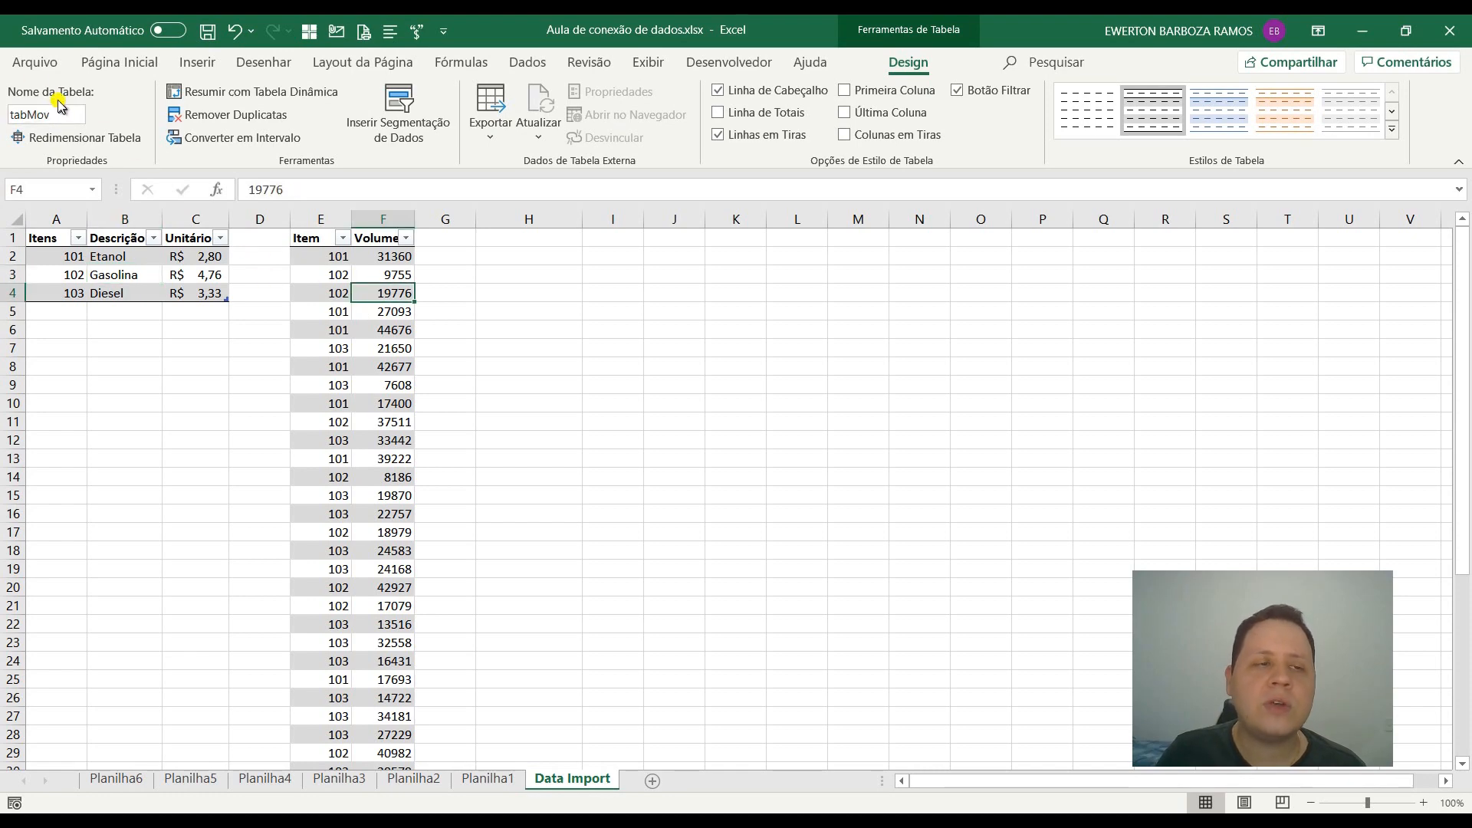
Step: Open the tabCad table as a data source in the Power Query Editor and discard the query
{"action": "left_click", "coordinate": [93, 261]}
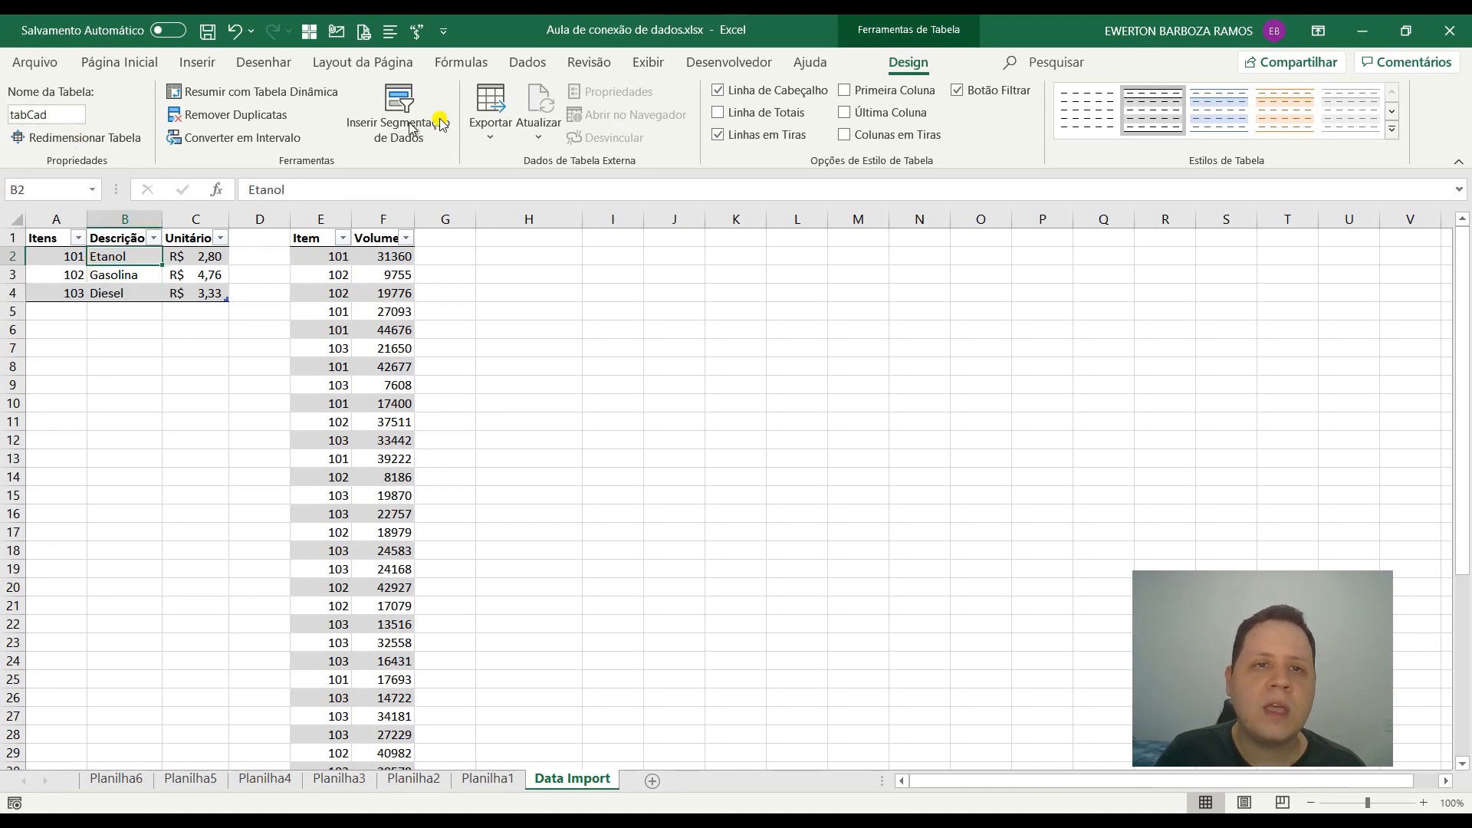
{"action": "left_click", "coordinate": [529, 63]}
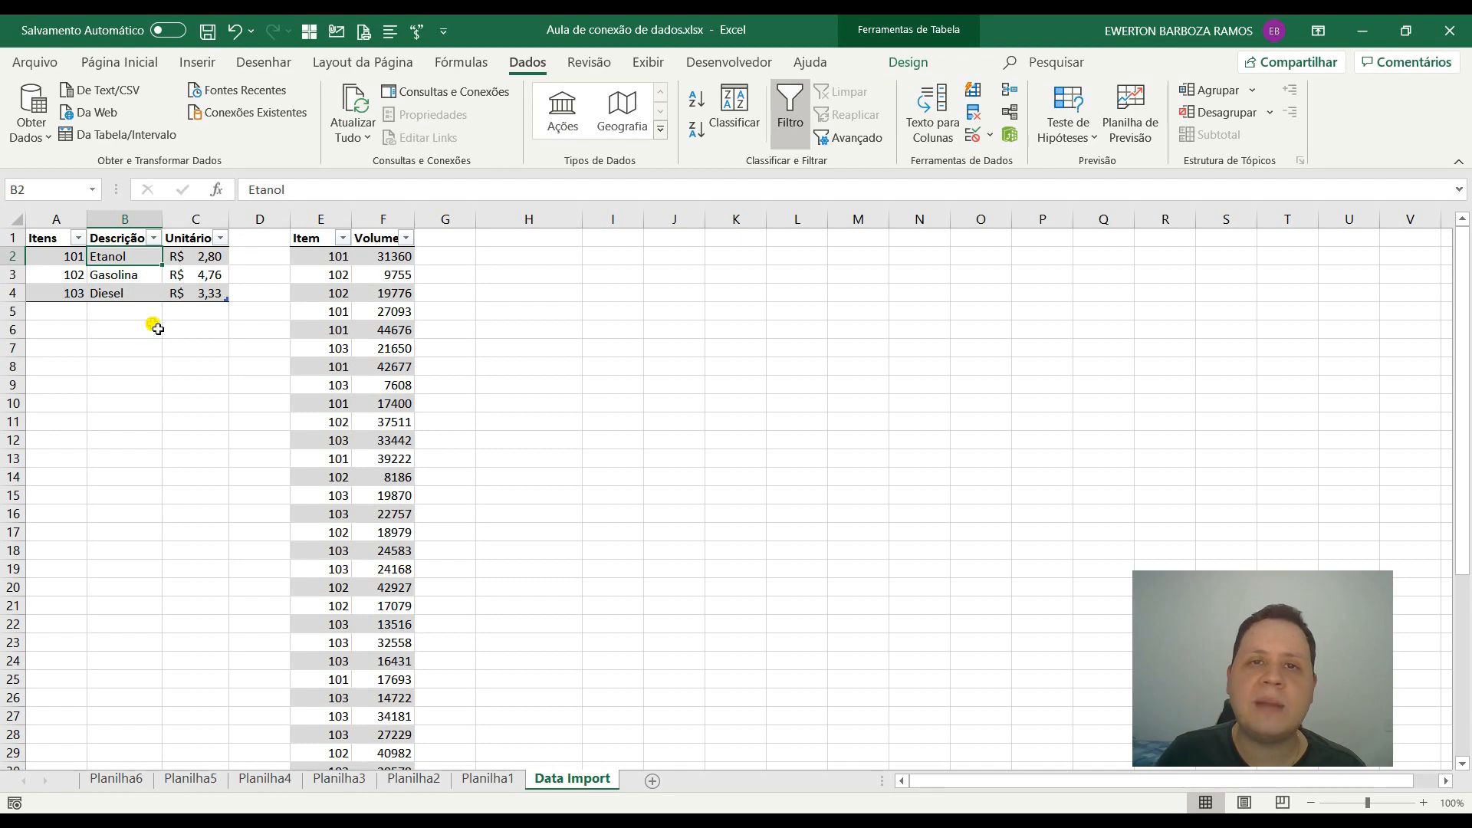
{"action": "left_click", "coordinate": [148, 138]}
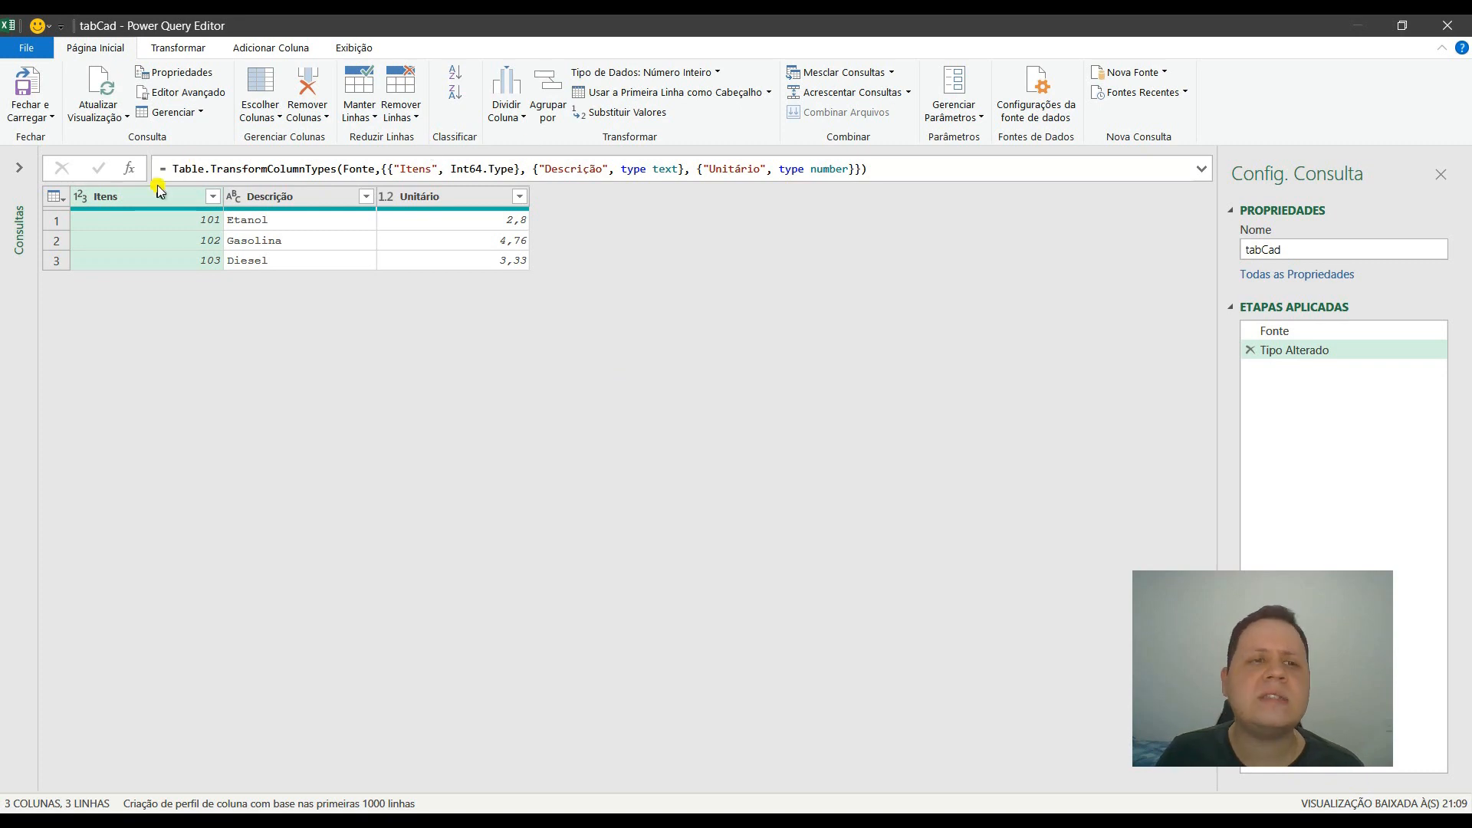
{"action": "left_click", "coordinate": [1447, 25]}
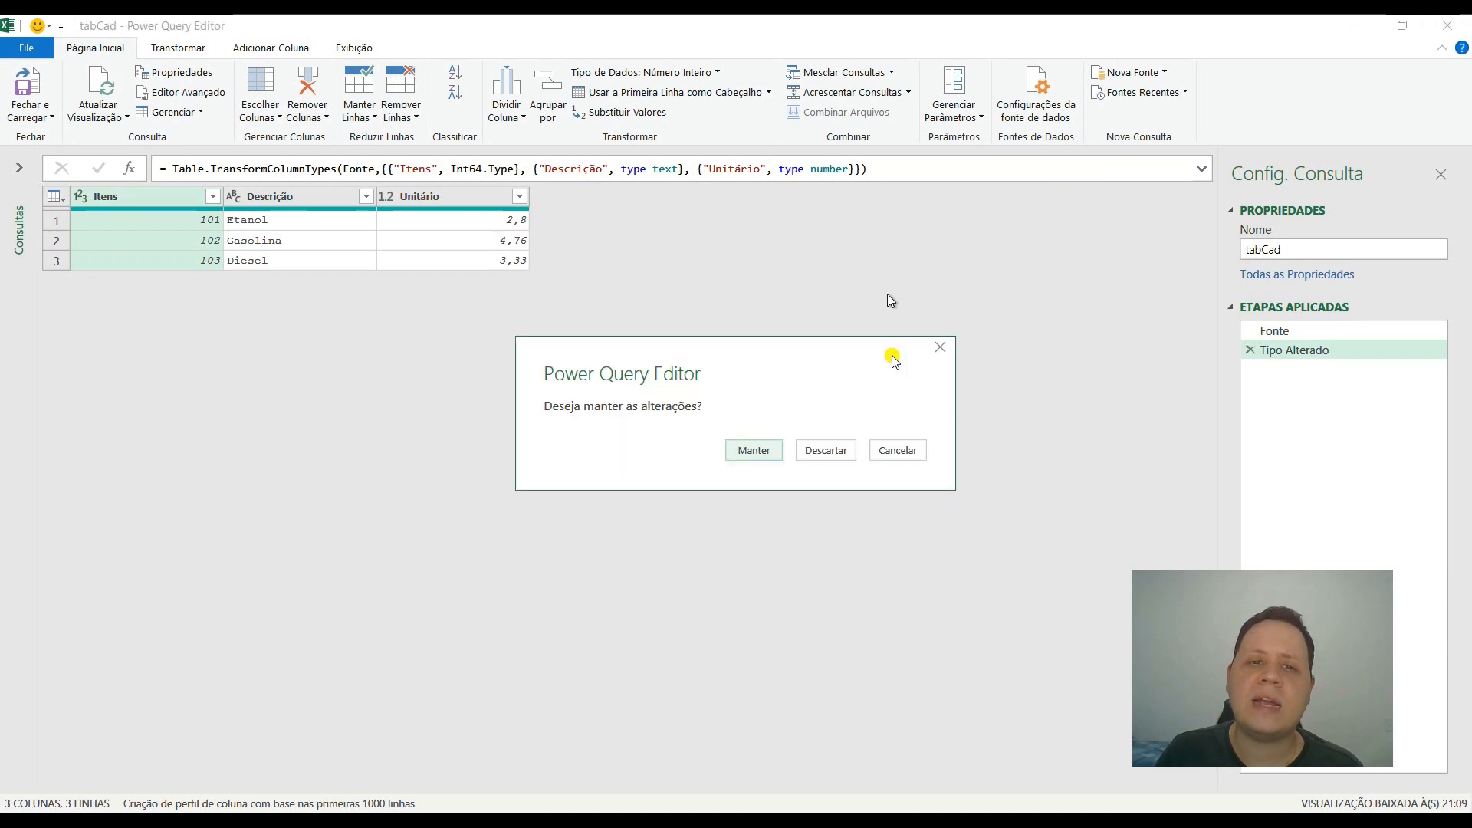
{"action": "left_click", "coordinate": [834, 452]}
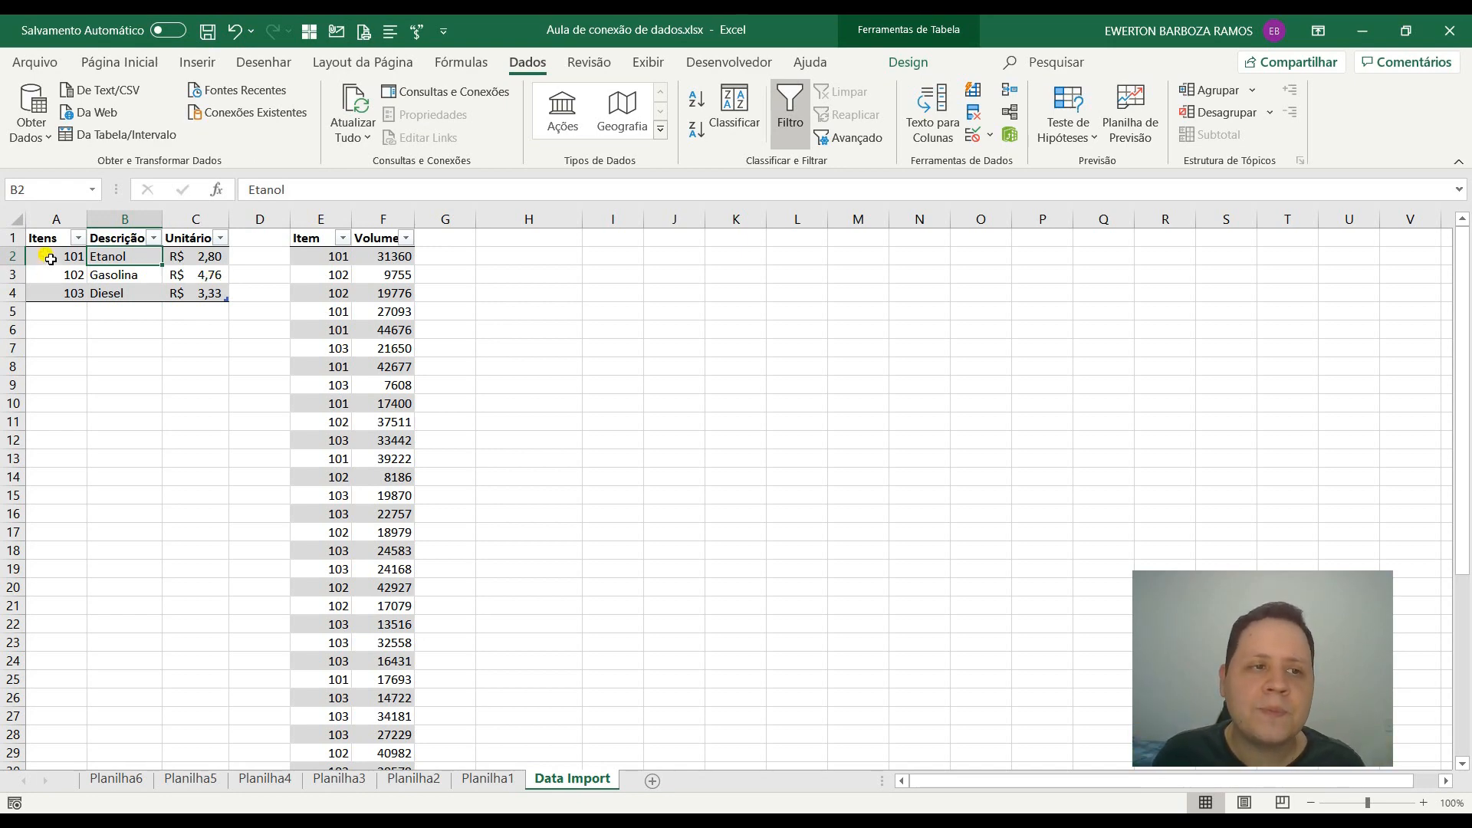
Step: Compare the Itens codes in tabCad with the Item codes in the tabMov table
{"action": "left_click_drag", "start_coordinate": [49, 258], "coordinate": [54, 291]}
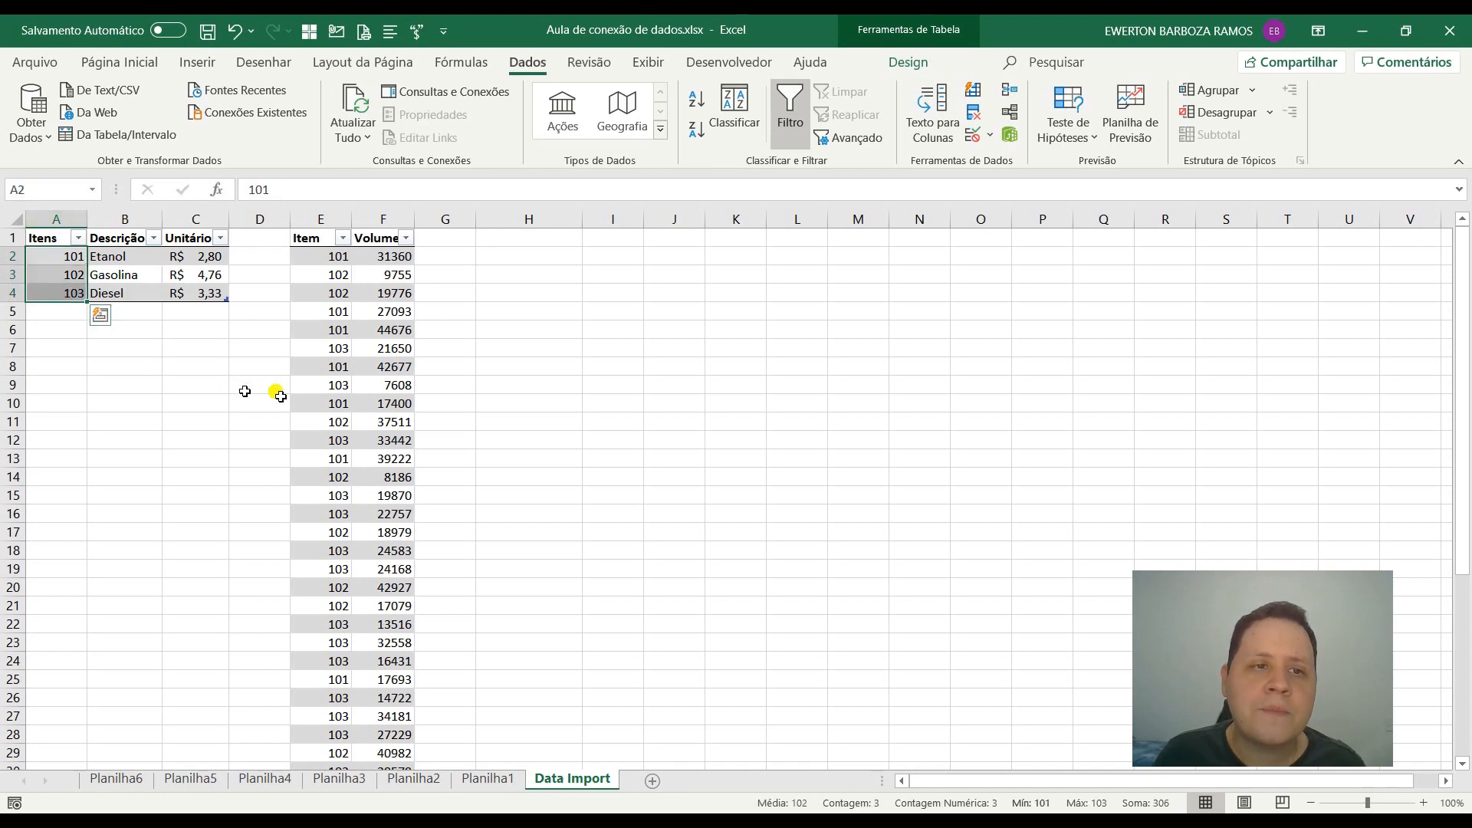
{"action": "left_click_drag", "start_coordinate": [326, 241], "coordinate": [322, 405]}
{"action": "left_click", "coordinate": [198, 297]}
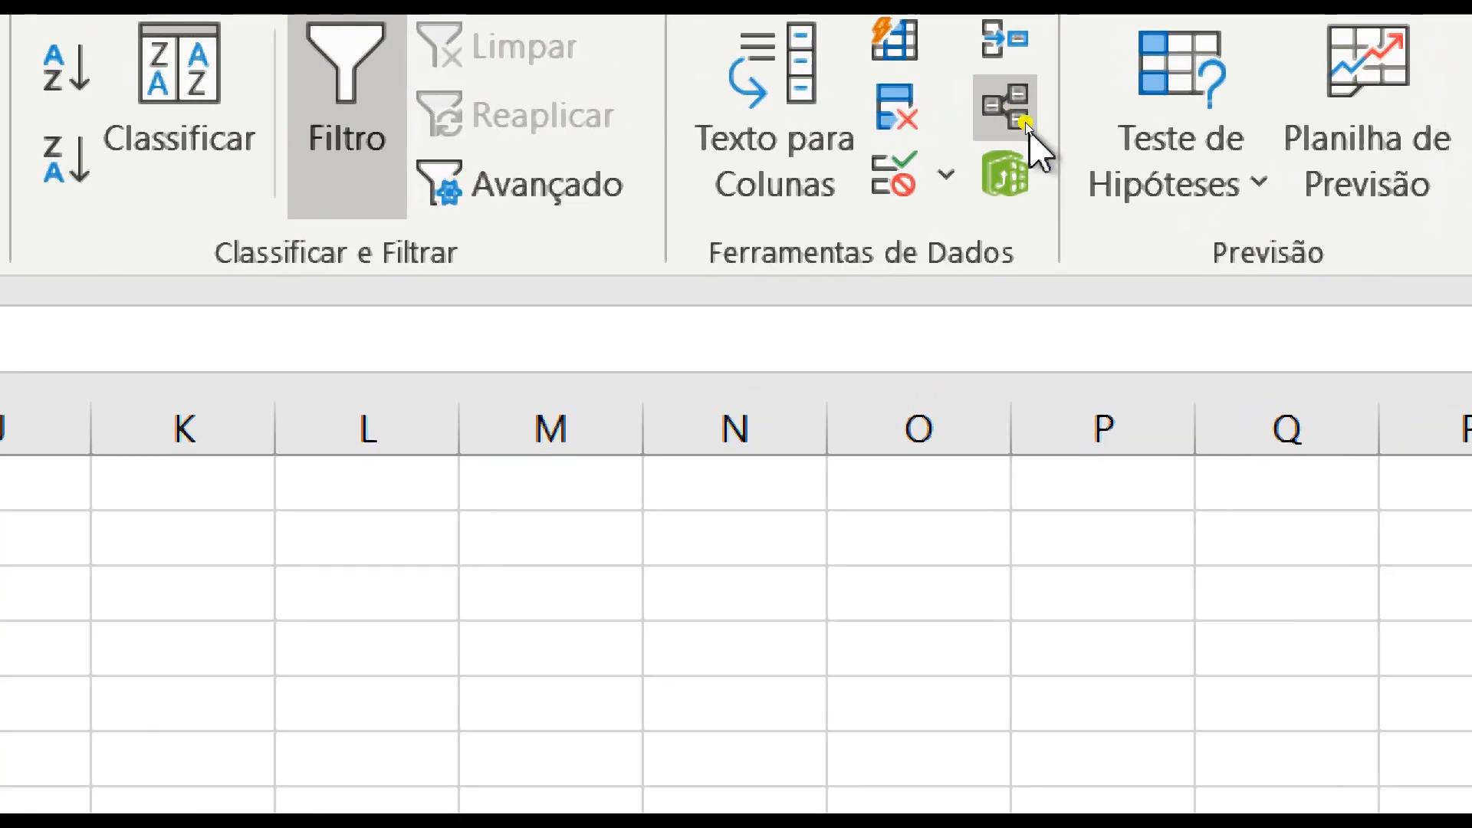
Step: Start a new table relationship with tabCad as the table and Itens as its foreign column
{"action": "key", "text": "alt"}
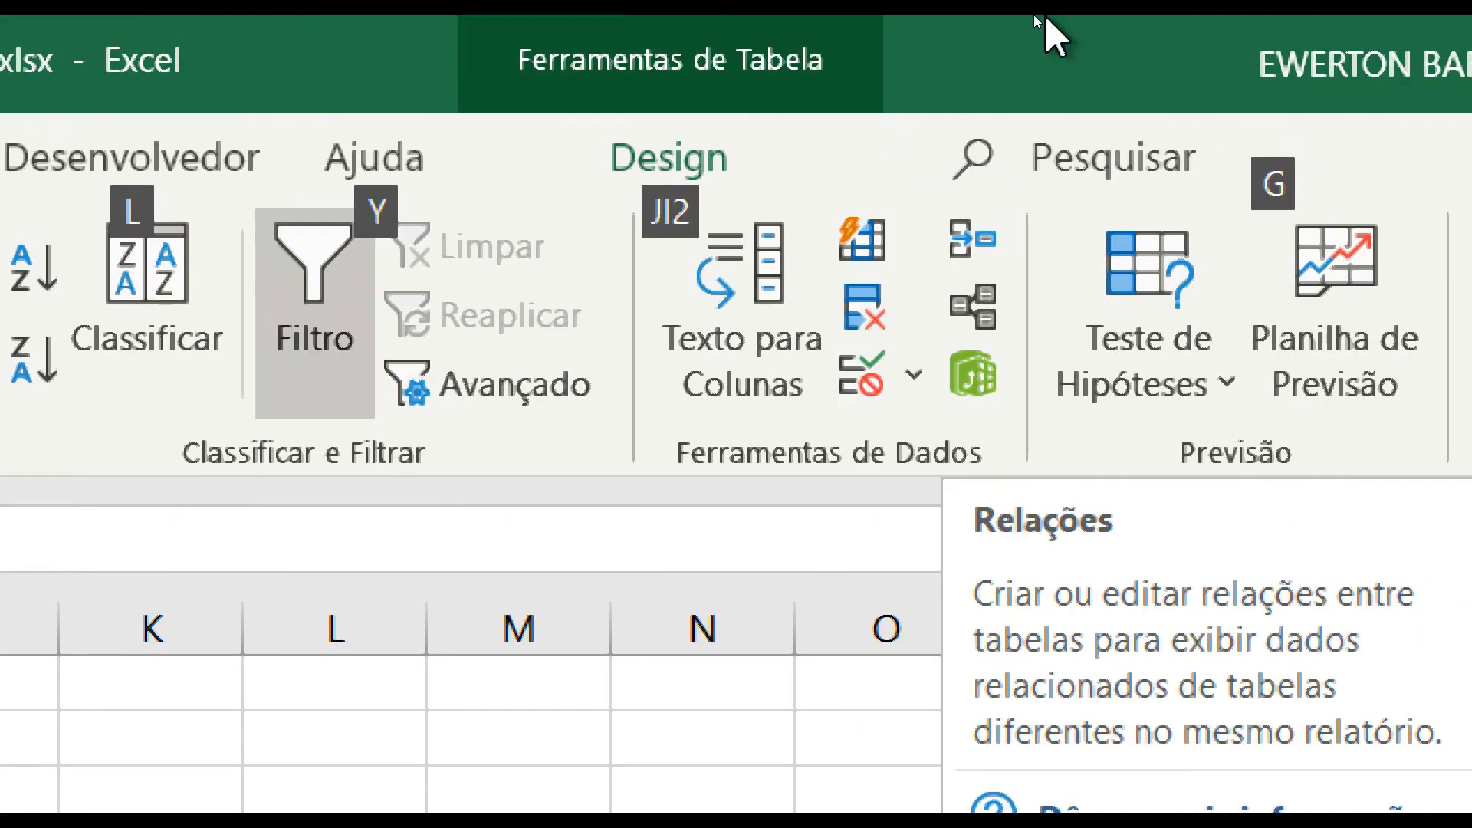
{"action": "left_click", "coordinate": [981, 299]}
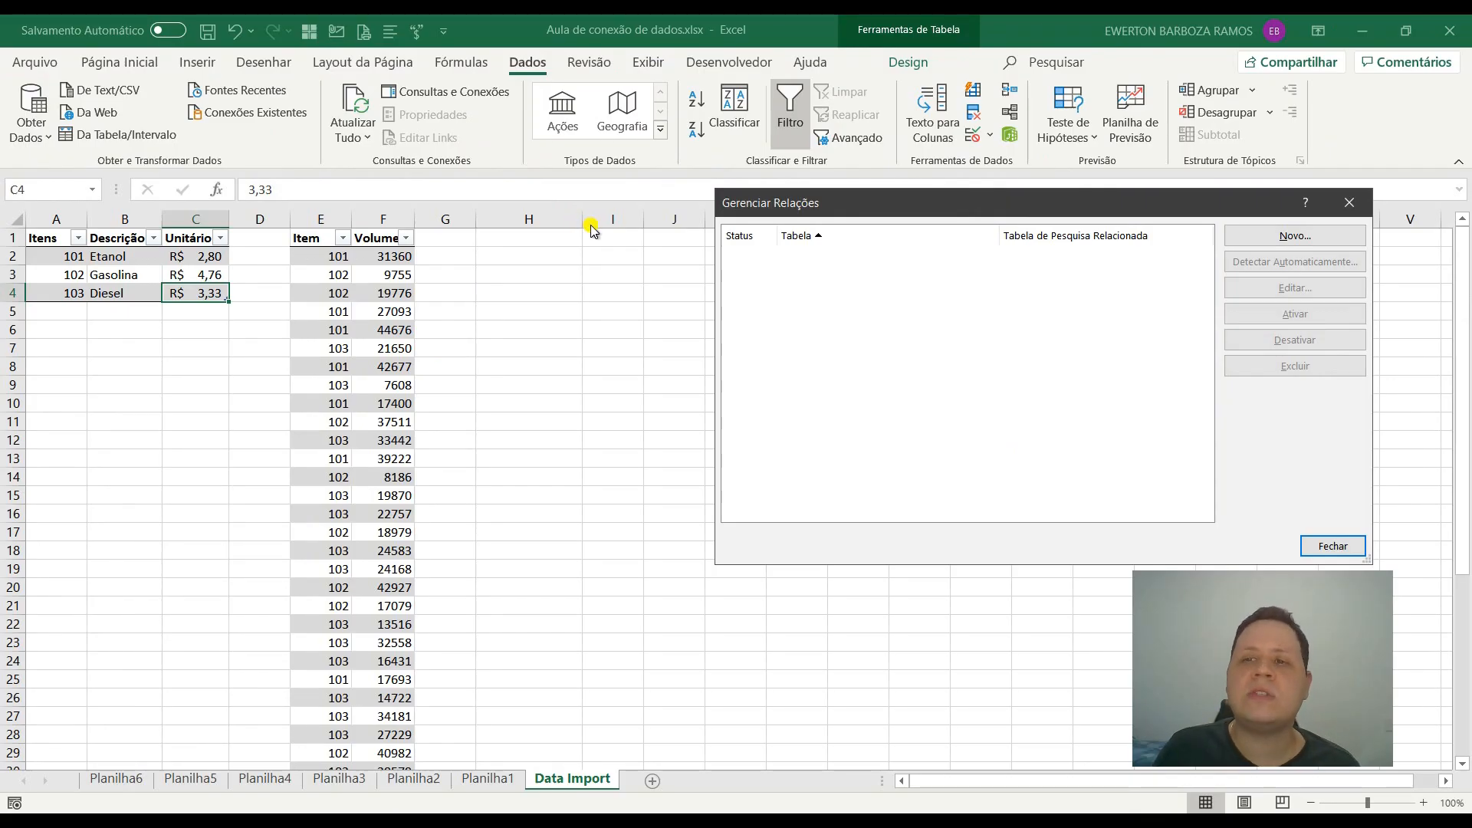
{"action": "left_click", "coordinate": [1260, 237]}
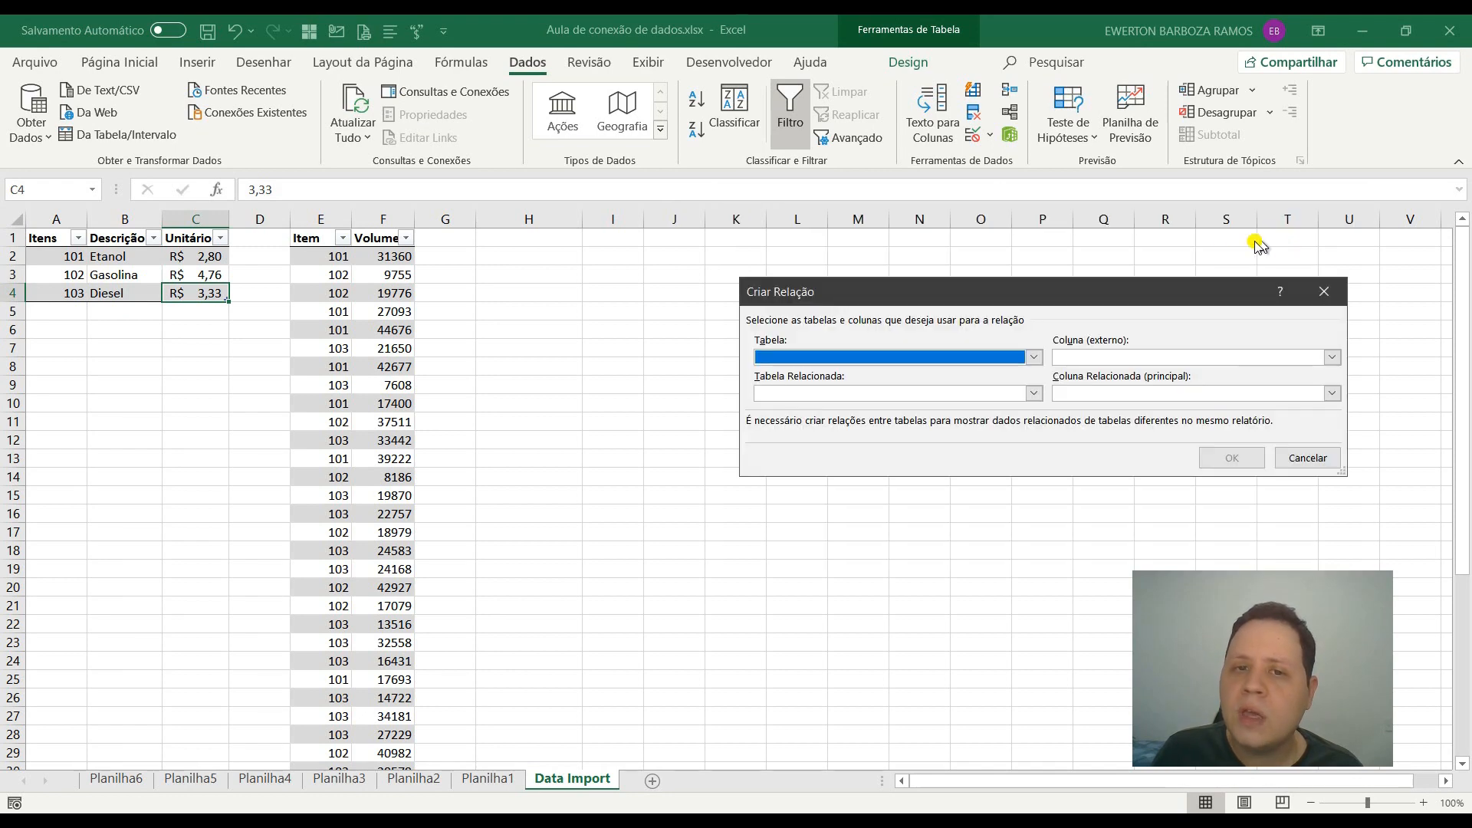
{"action": "left_click", "coordinate": [1034, 358]}
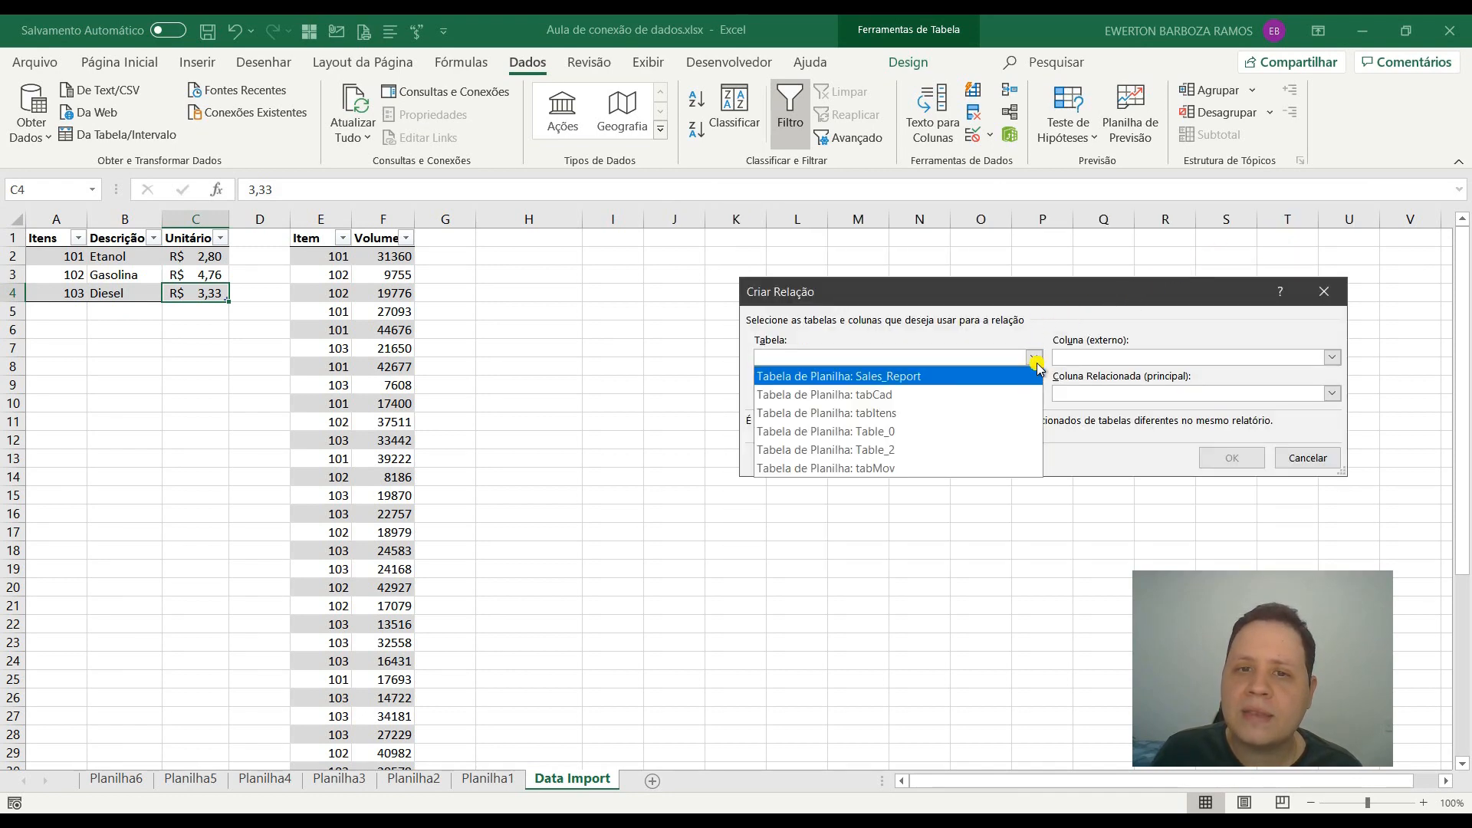
{"action": "left_click", "coordinate": [881, 394]}
{"action": "left_click", "coordinate": [1332, 357]}
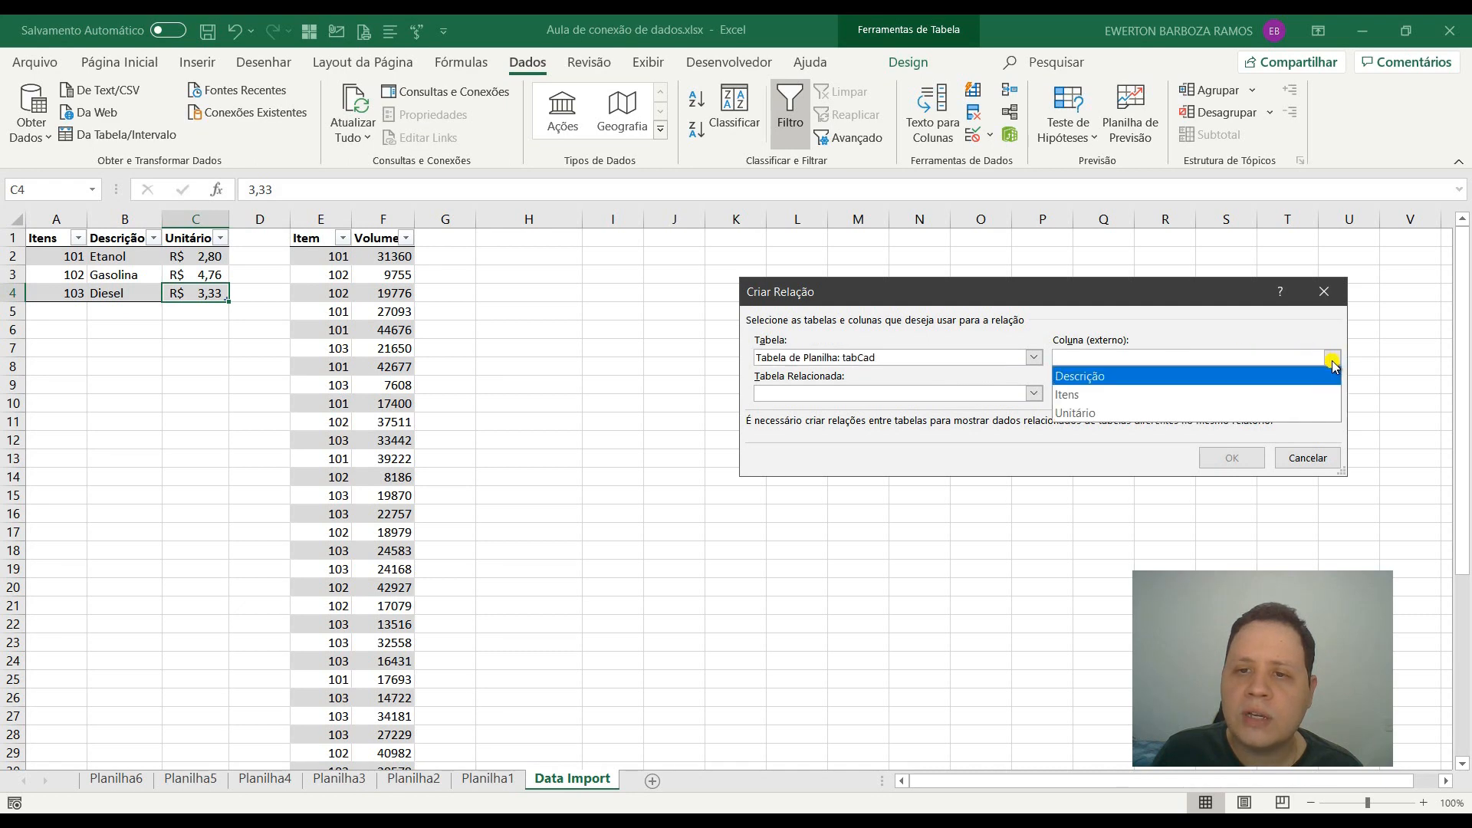
{"action": "left_click", "coordinate": [1135, 392]}
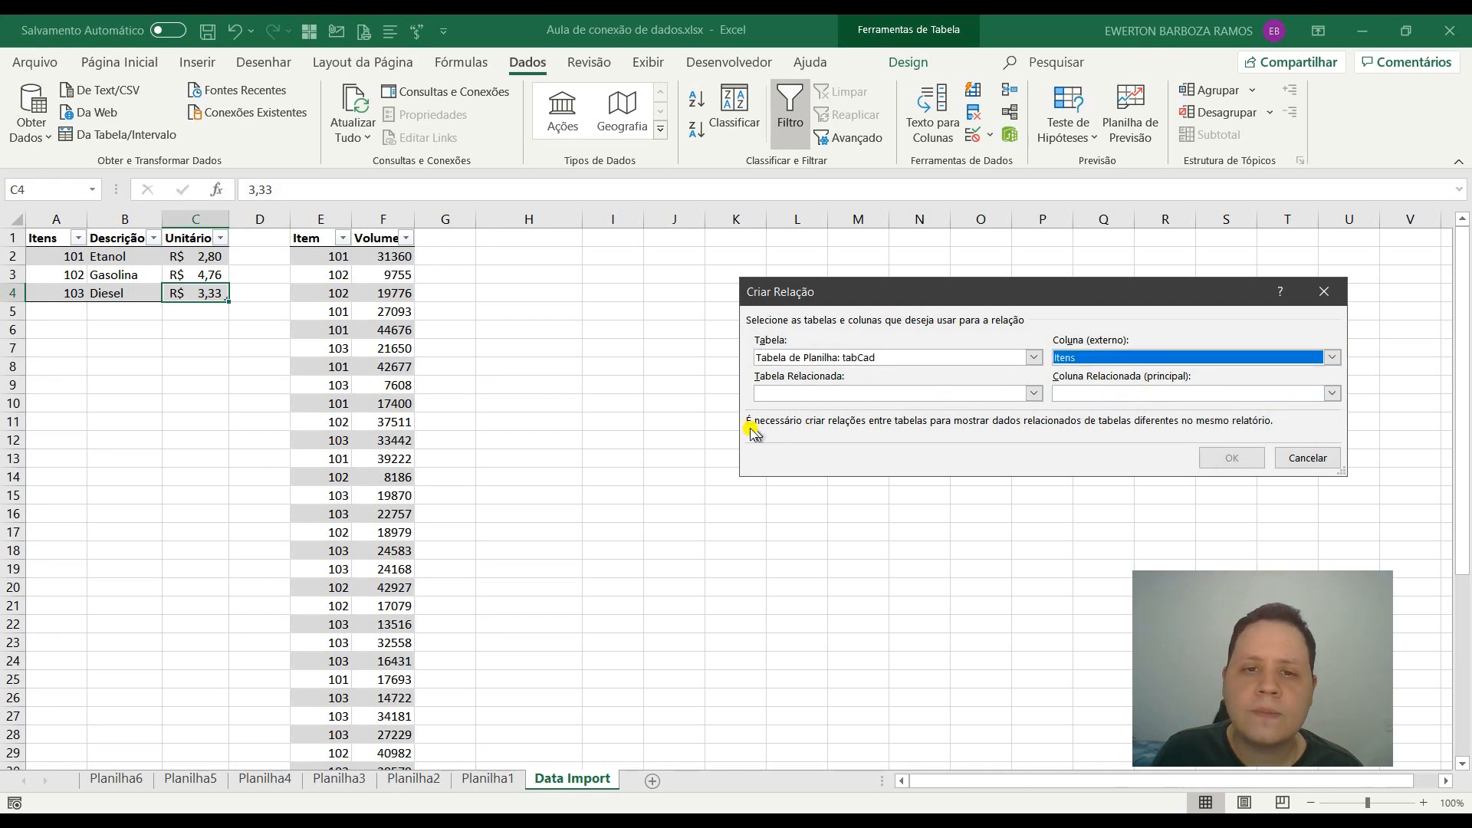
Step: Set tabMov as the related table with Item as its primary column and create the relationship
{"action": "left_click", "coordinate": [1033, 394]}
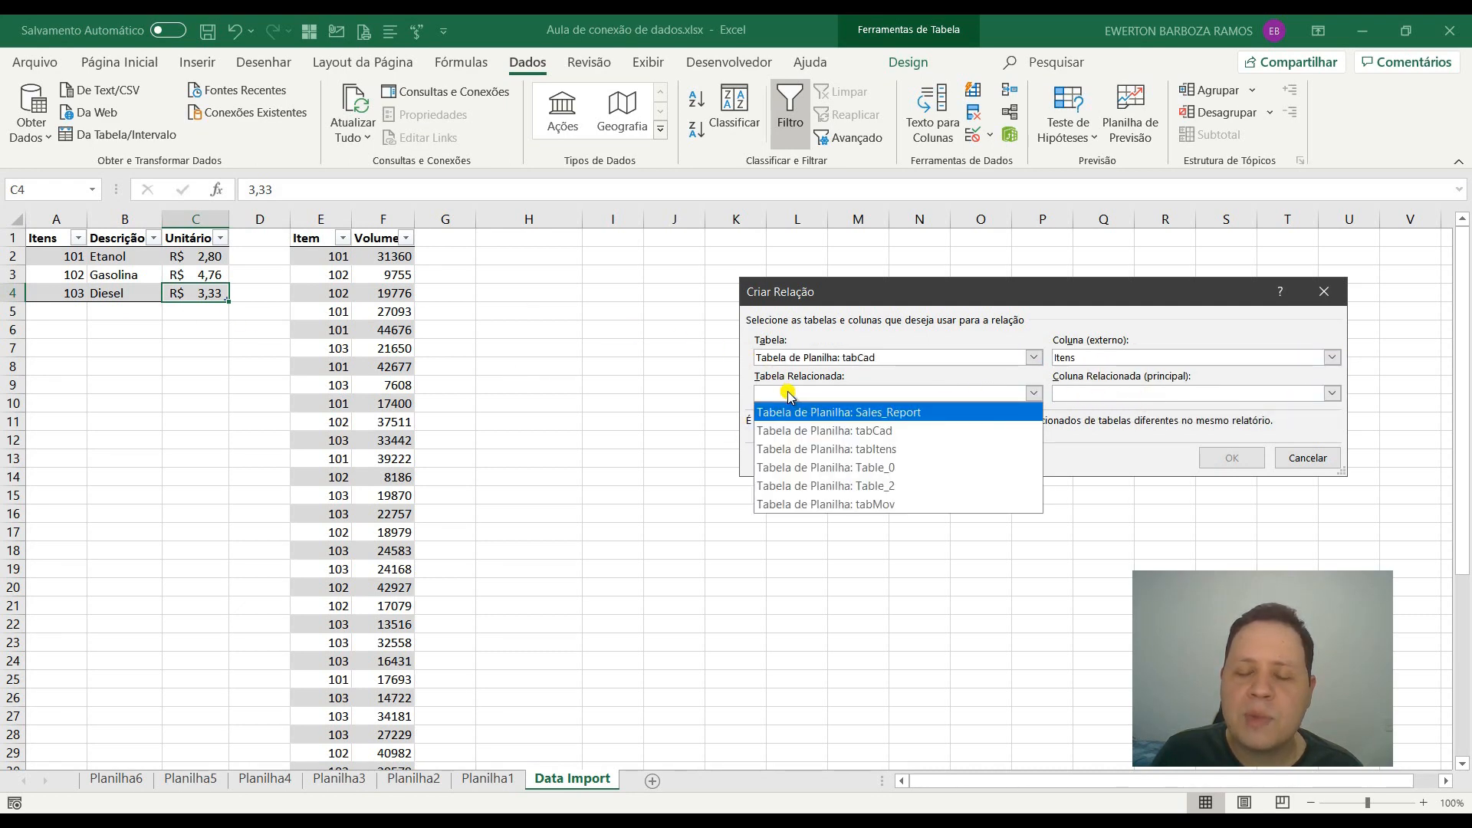
{"action": "left_click", "coordinate": [815, 504]}
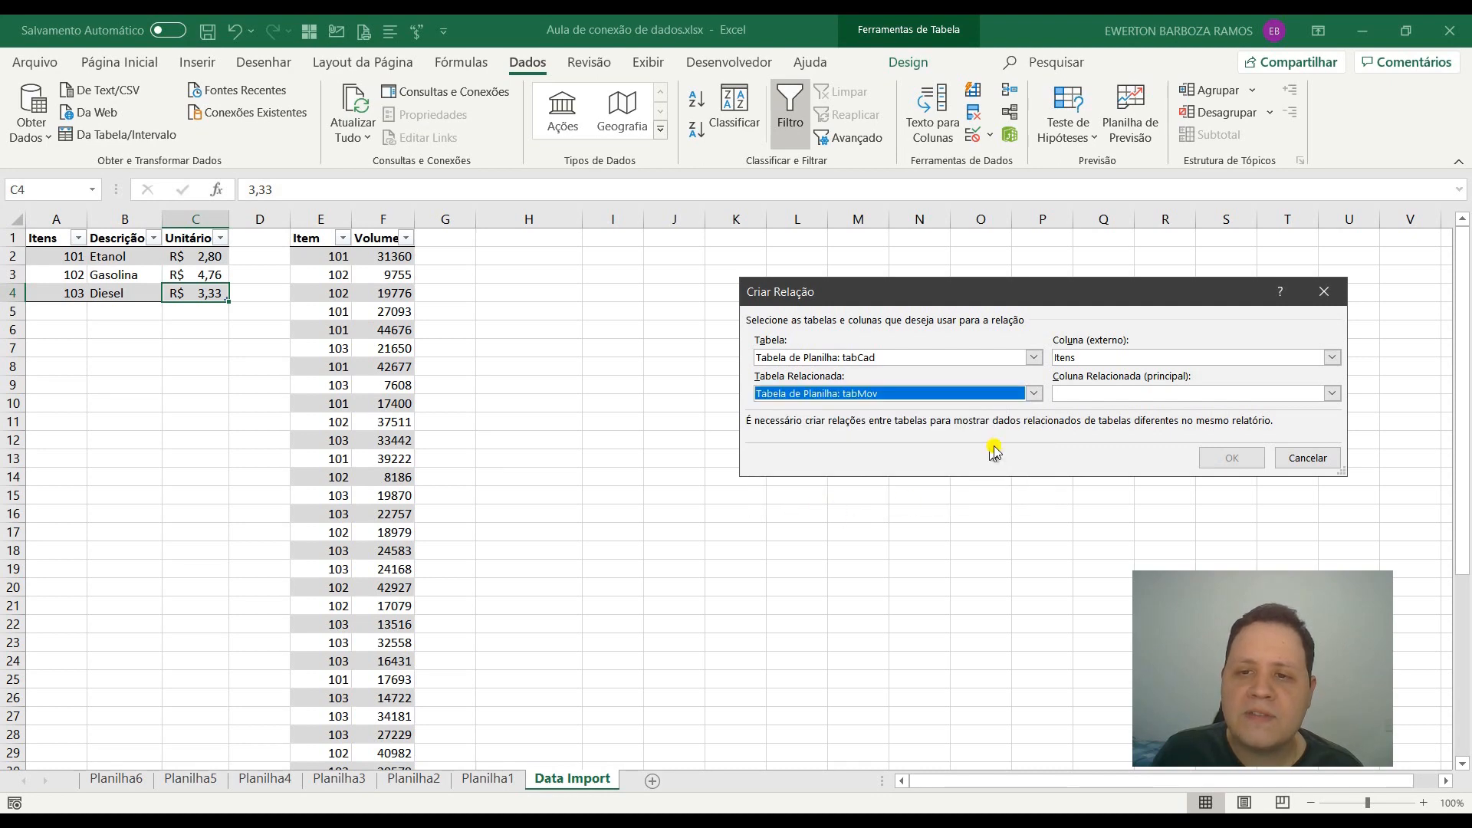
{"action": "left_click", "coordinate": [1067, 395]}
{"action": "left_click", "coordinate": [1066, 412]}
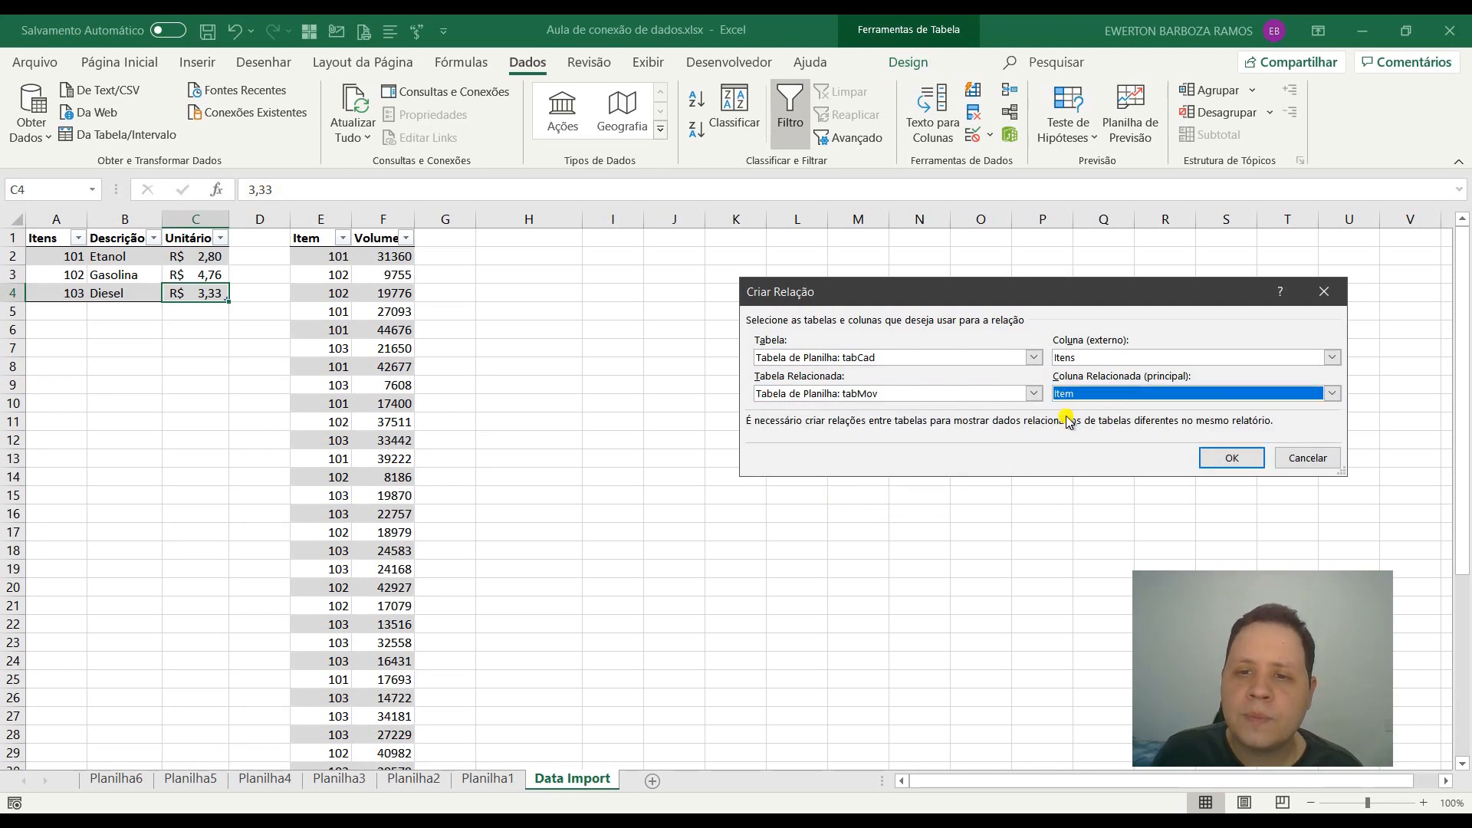
{"action": "left_click", "coordinate": [1227, 459]}
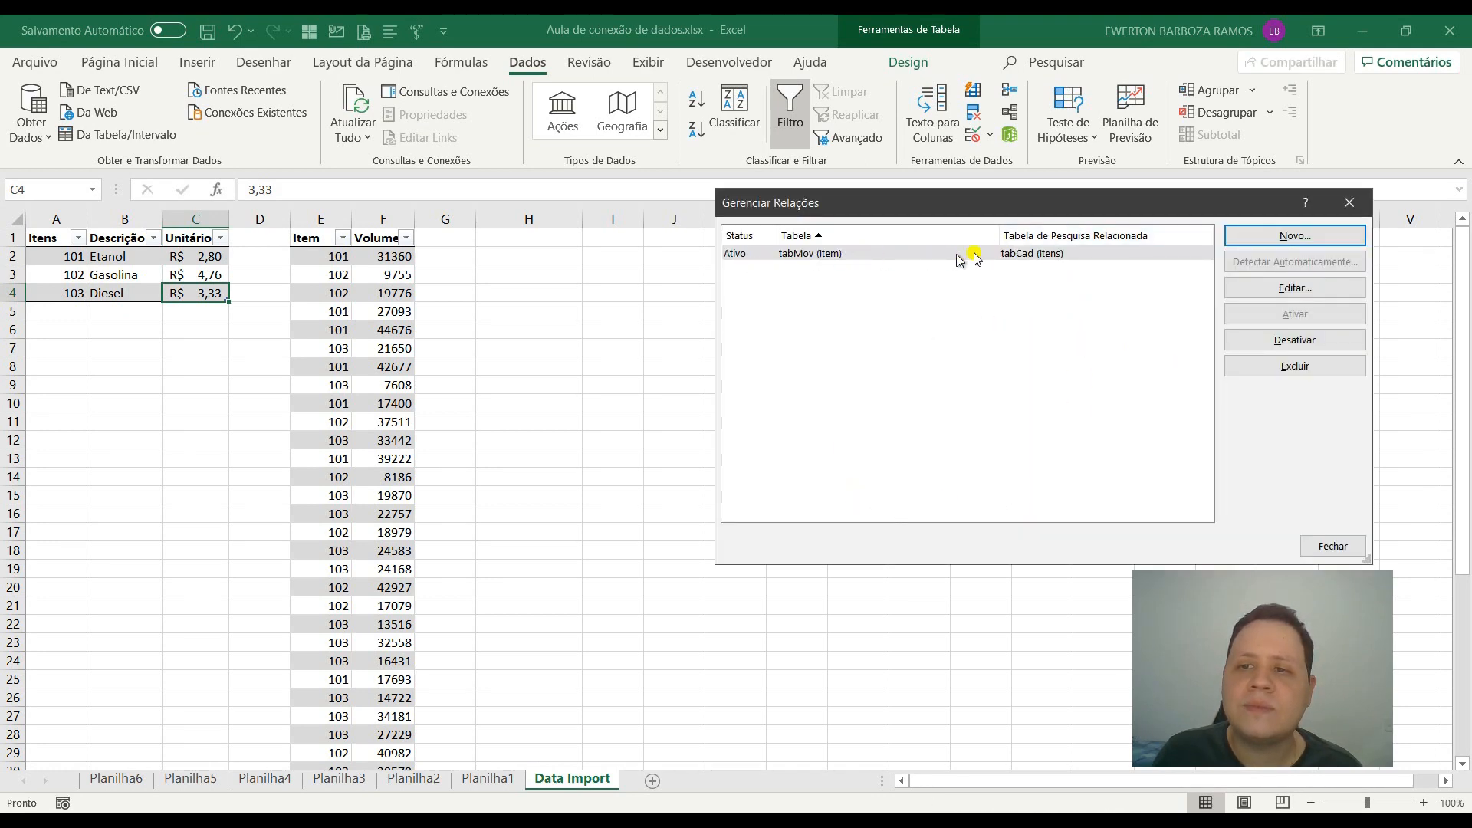
{"action": "left_click", "coordinate": [1328, 545]}
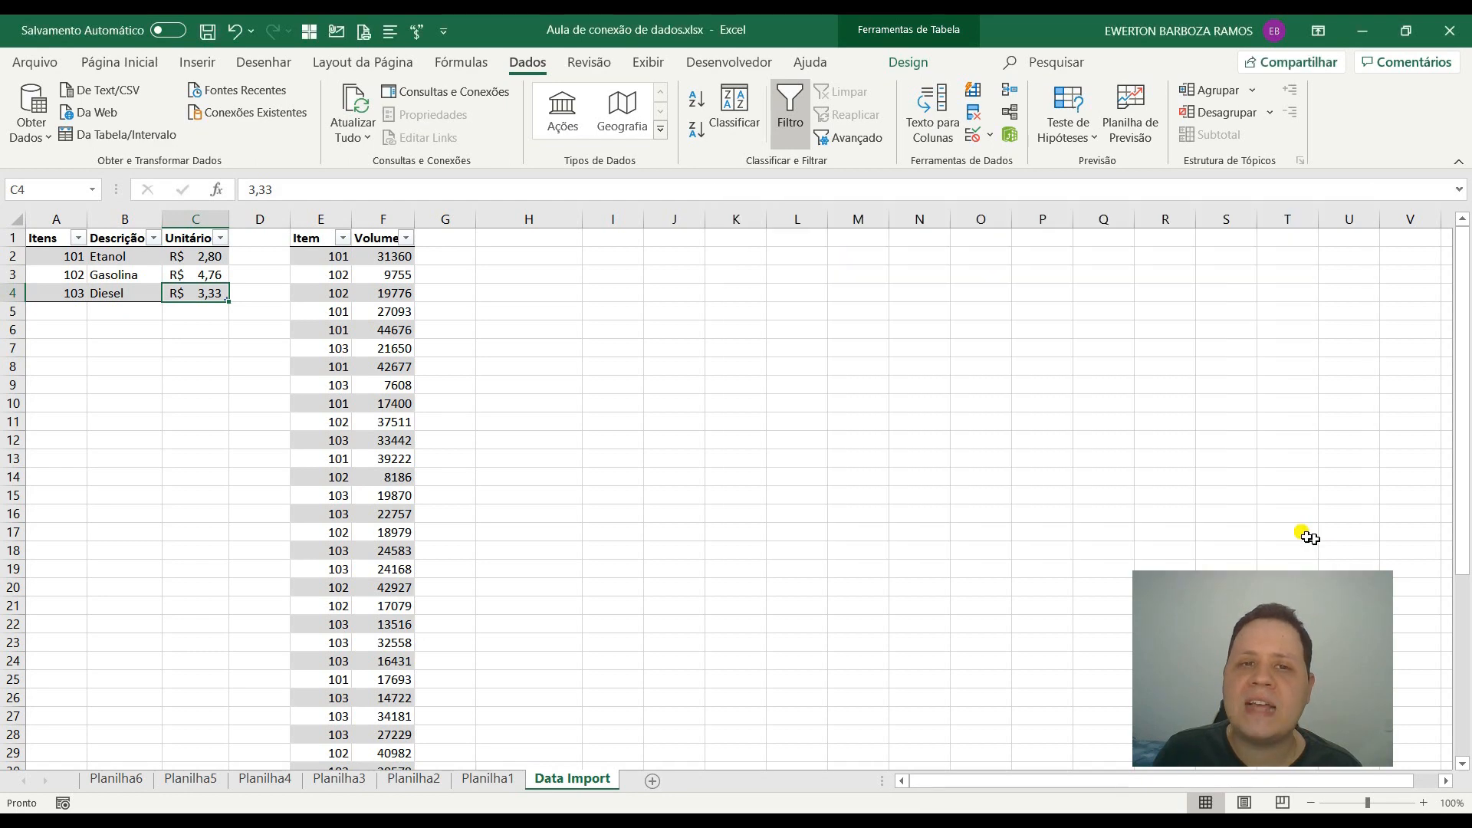
Step: Create a PivotTable from the workbook's Data Model at cell H1 of the existing Data Import sheet
{"action": "left_click", "coordinate": [539, 263]}
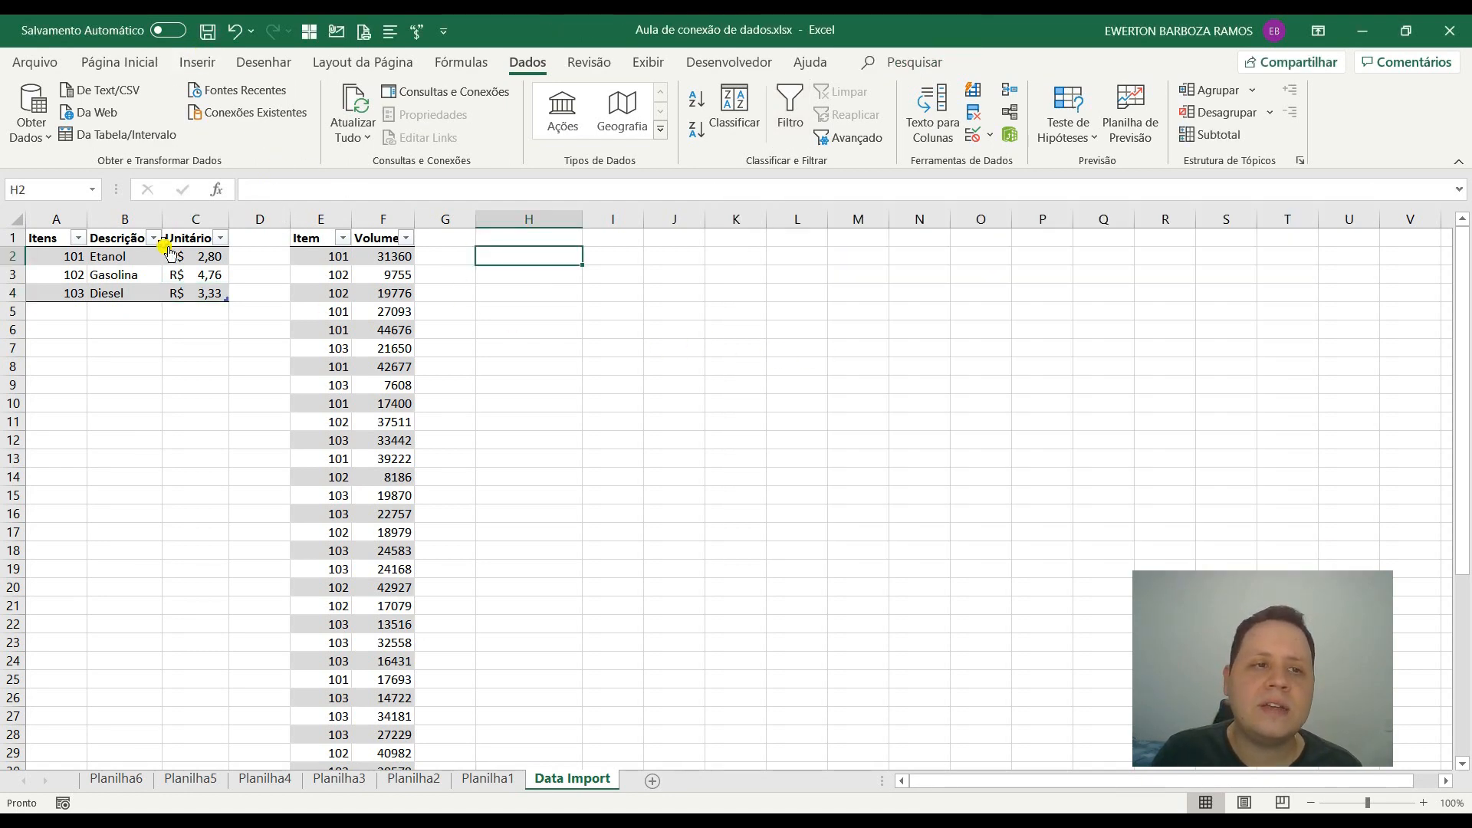
{"action": "left_click", "coordinate": [178, 275]}
{"action": "left_click", "coordinate": [904, 63]}
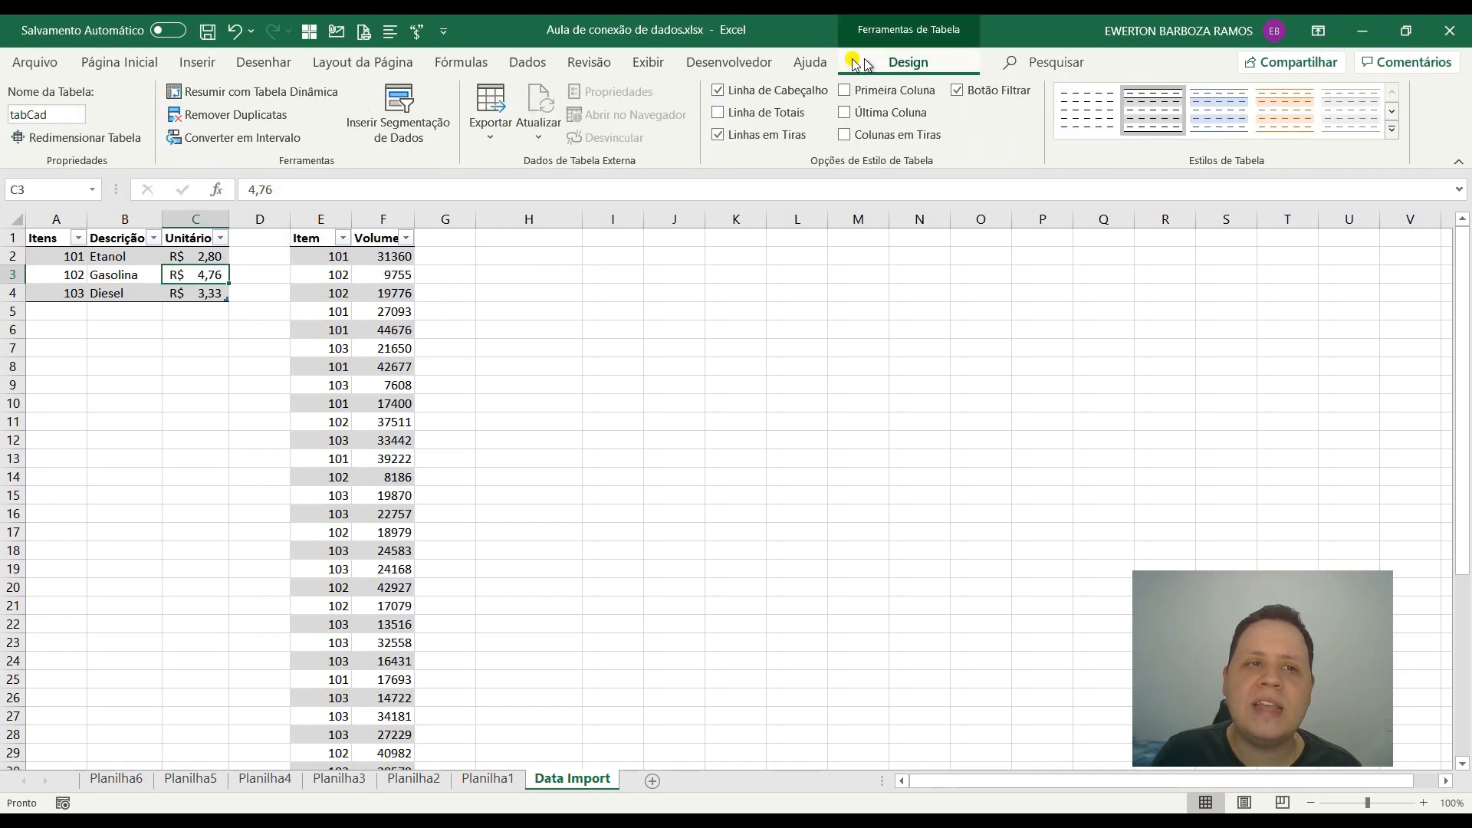
{"action": "left_click", "coordinate": [278, 91]}
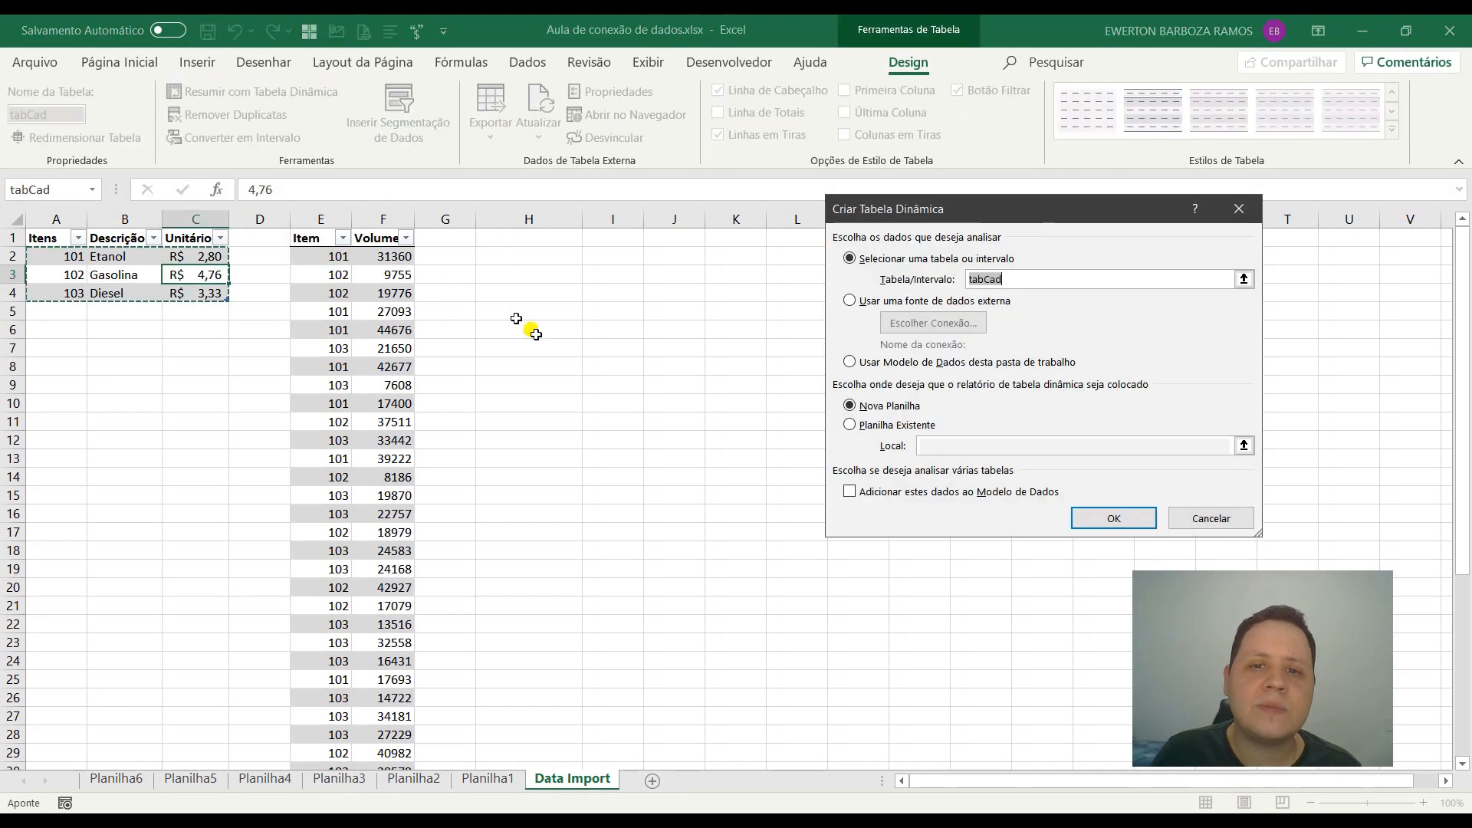
{"action": "left_click", "coordinate": [854, 363]}
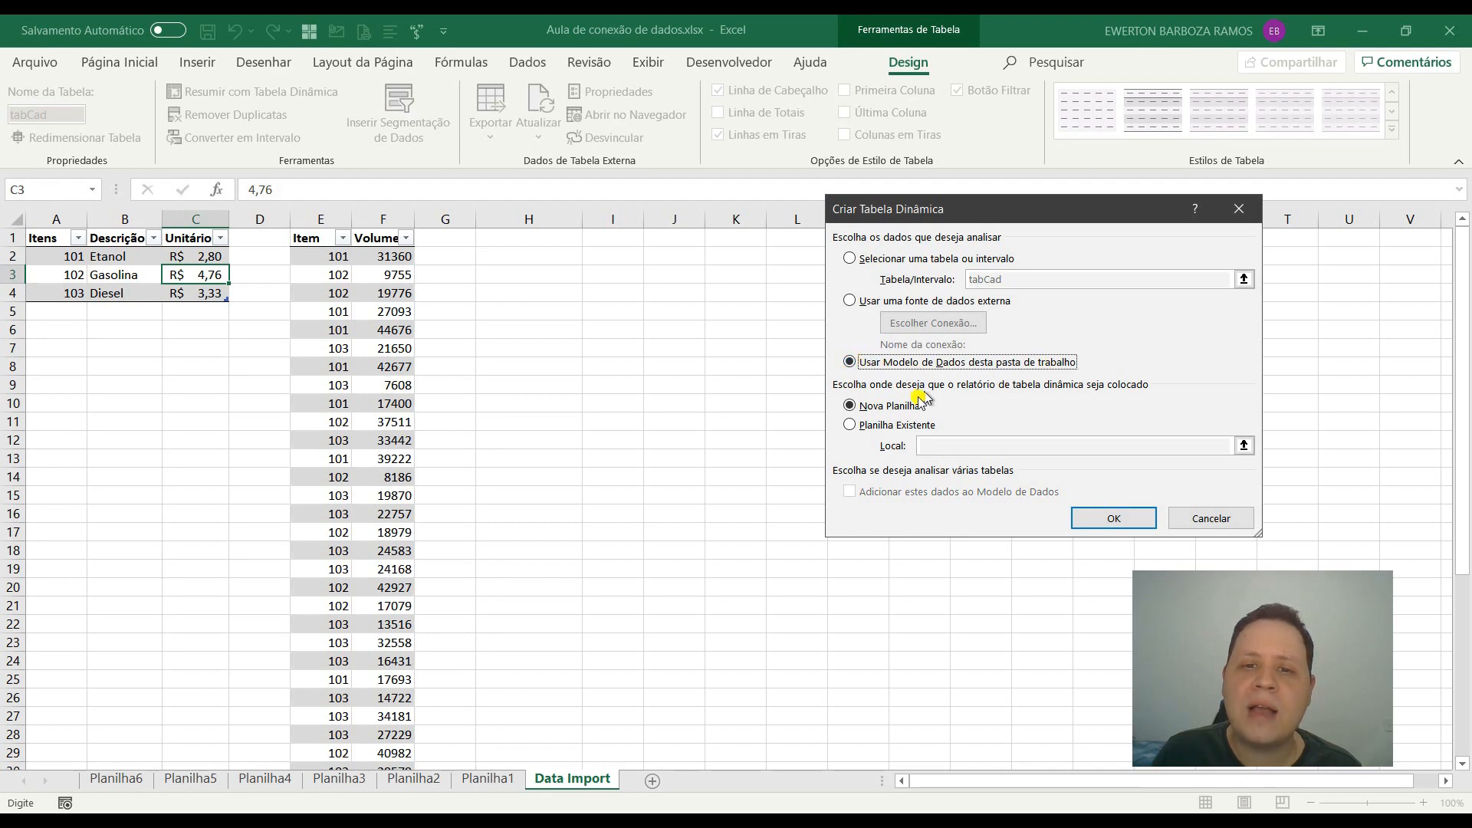
{"action": "left_click", "coordinate": [875, 426]}
{"action": "left_click", "coordinate": [523, 239]}
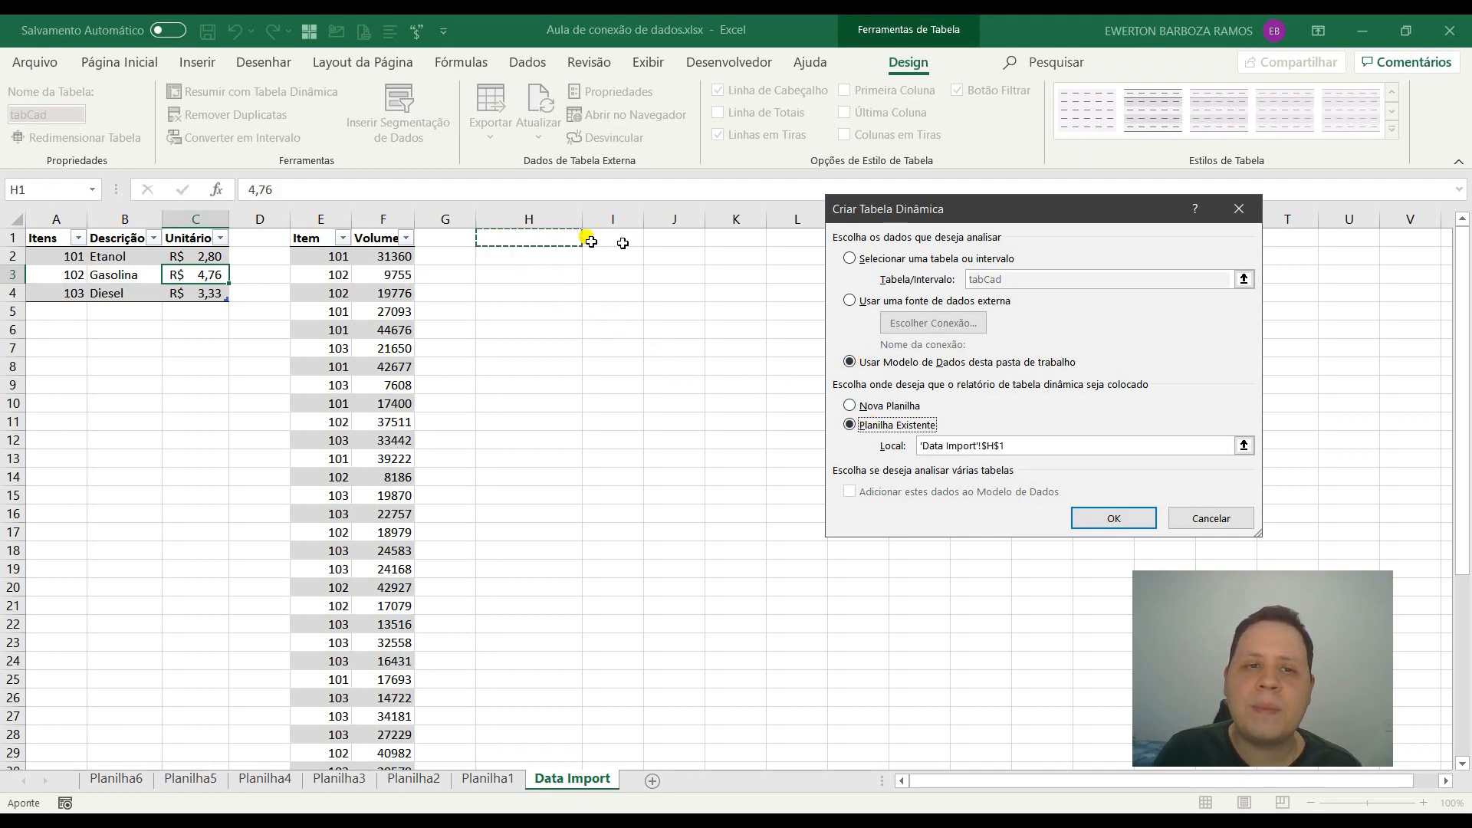
{"action": "left_click", "coordinate": [1114, 519]}
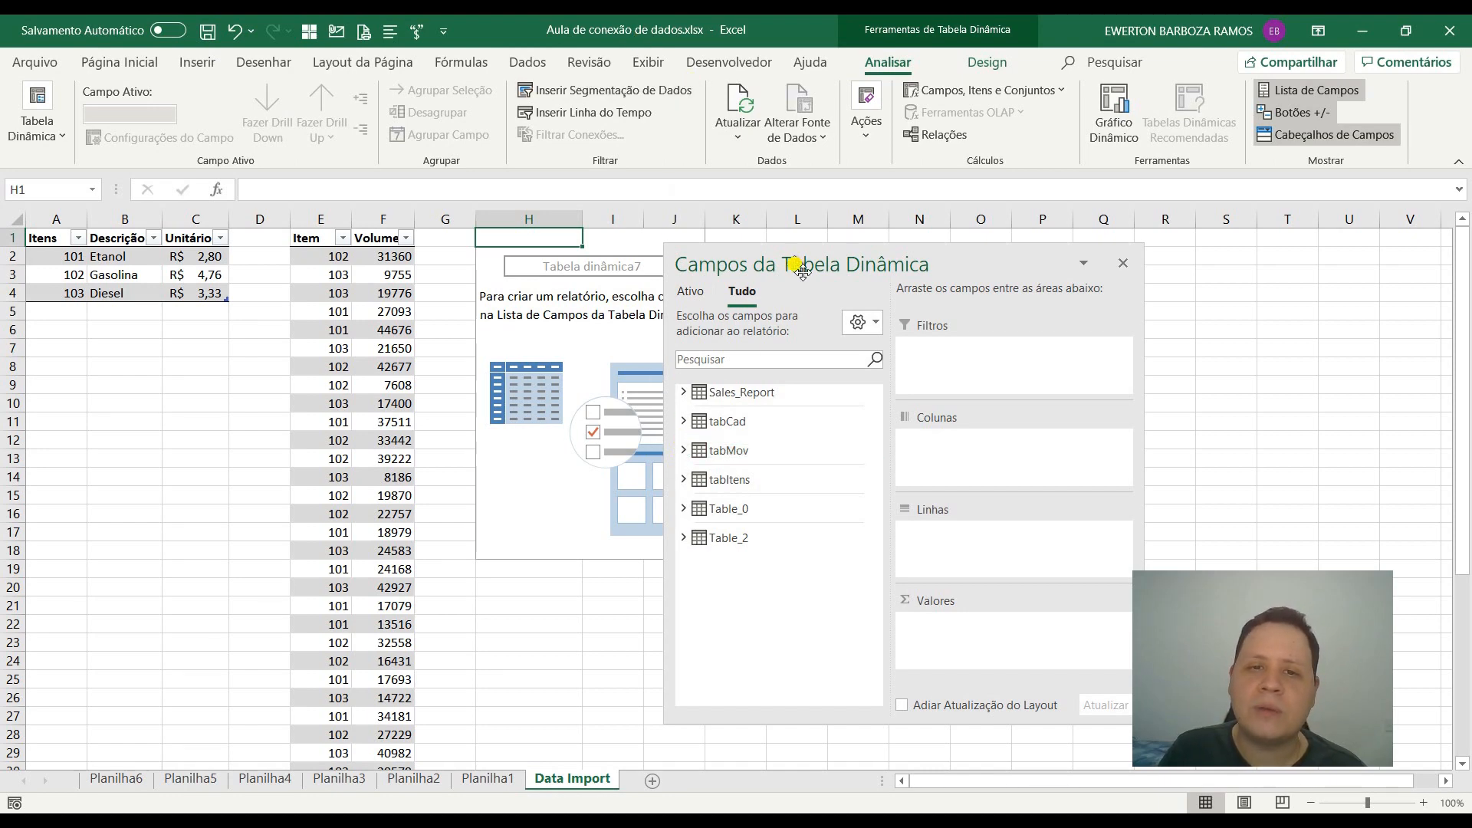
Step: Lay out the PivotTable with Descrição from tabCad as rows and the sum of Volume from tabMov as values
{"action": "left_click_drag", "start_coordinate": [798, 260], "coordinate": [895, 143]}
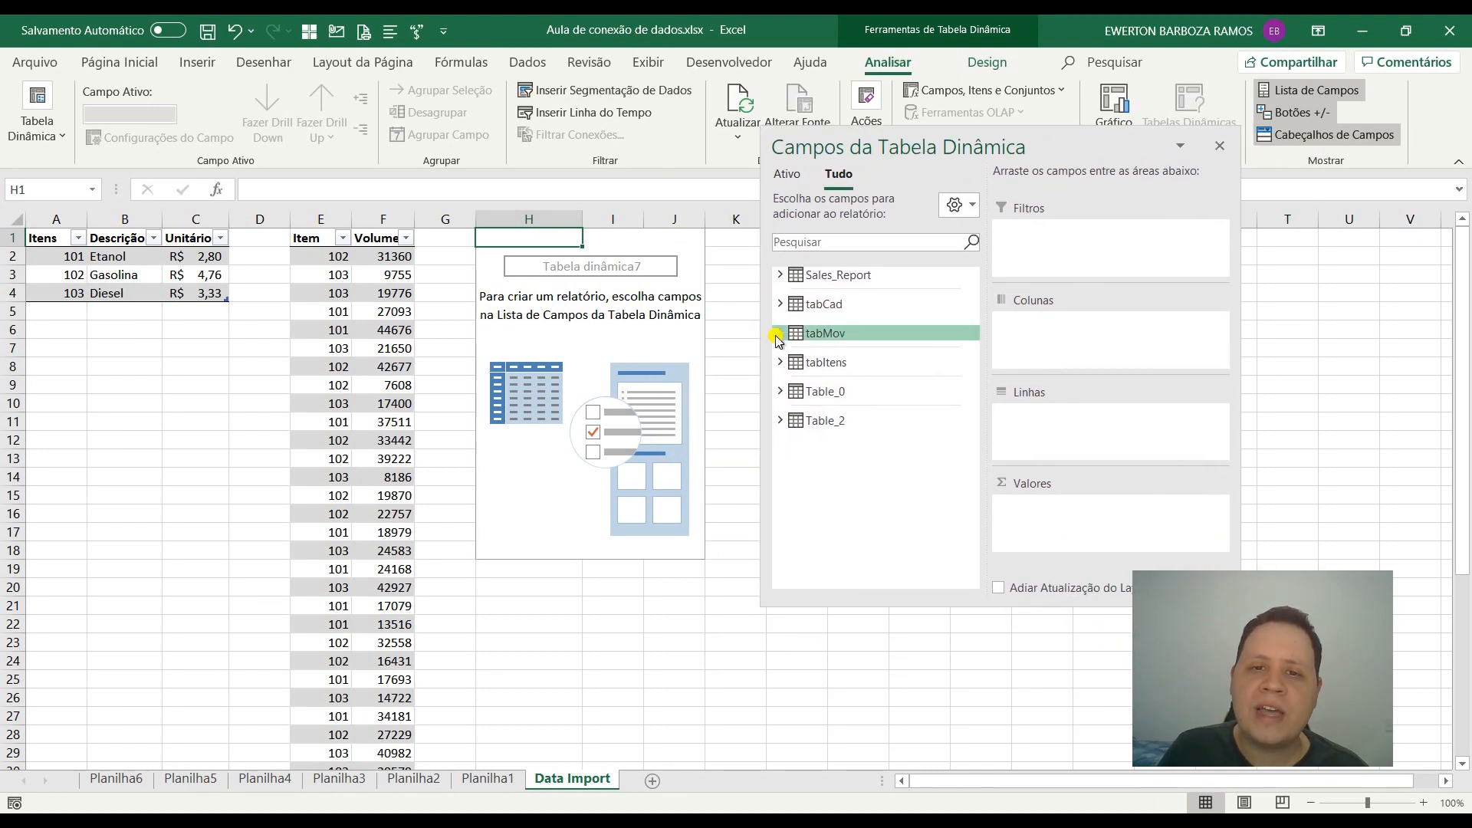
{"action": "left_click", "coordinate": [780, 333]}
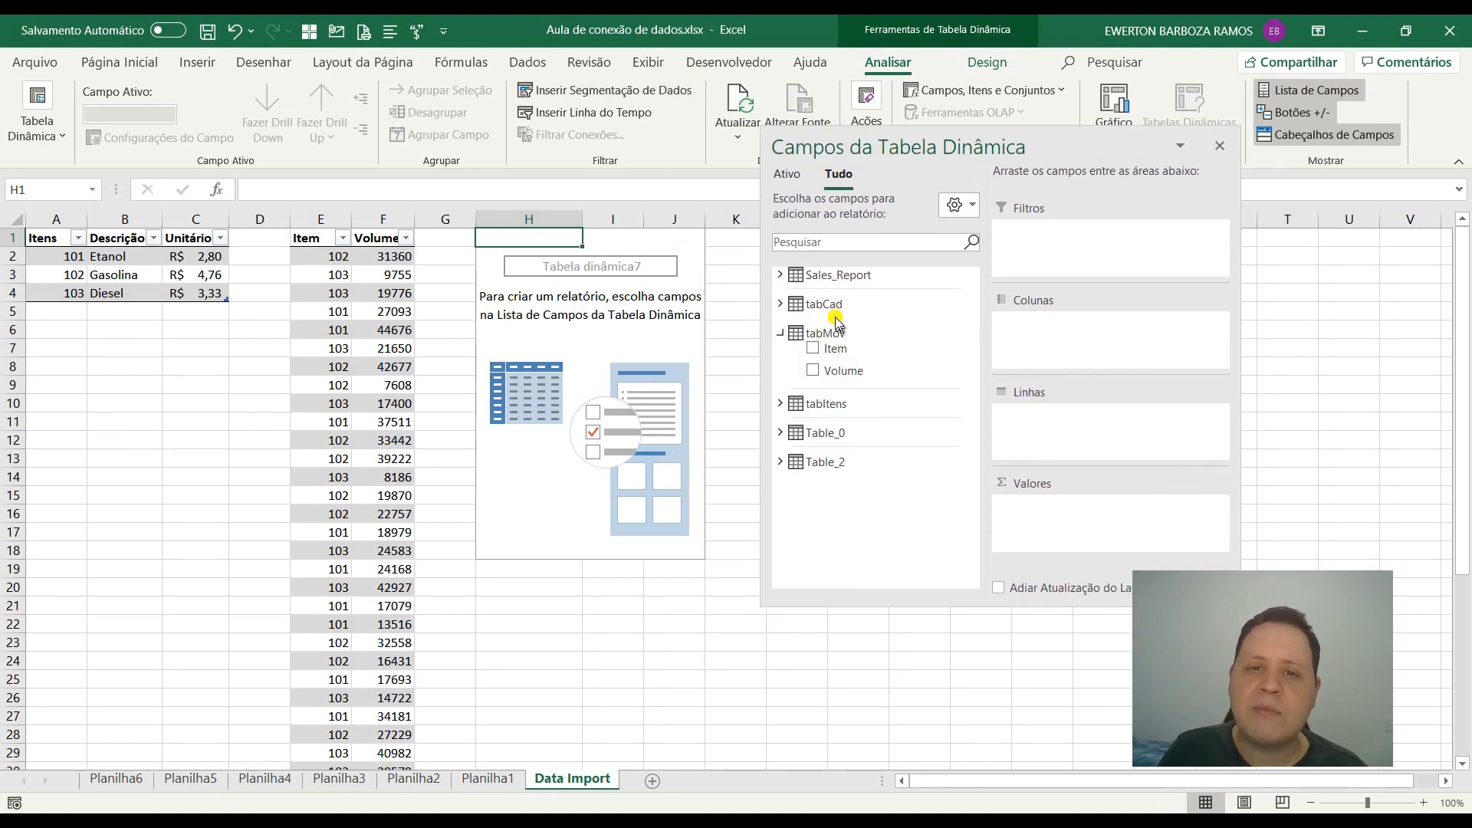
{"action": "left_click", "coordinate": [780, 304]}
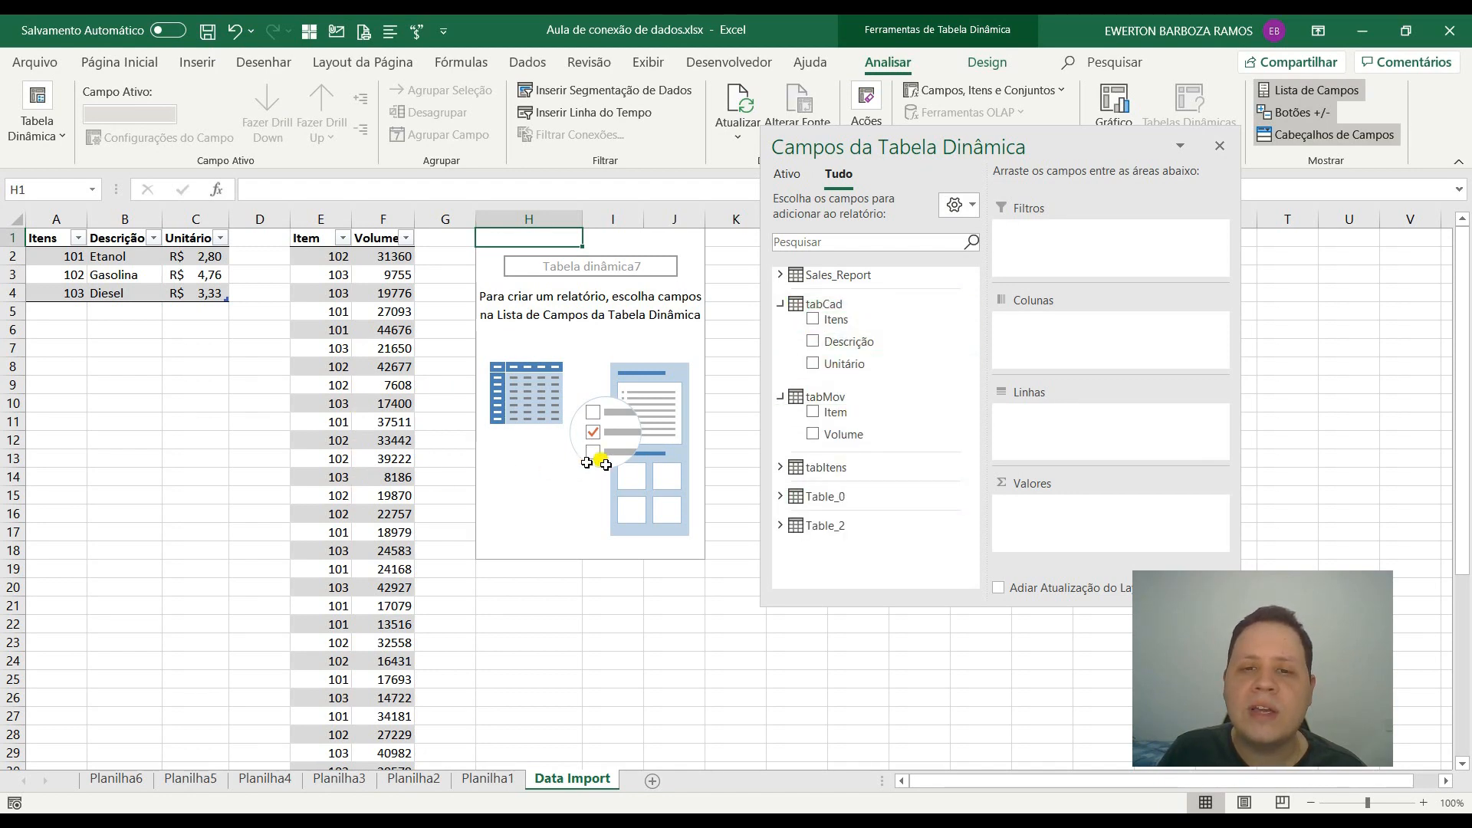
{"action": "left_click_drag", "start_coordinate": [827, 347], "coordinate": [1043, 420]}
{"action": "left_click_drag", "start_coordinate": [830, 441], "coordinate": [1054, 502]}
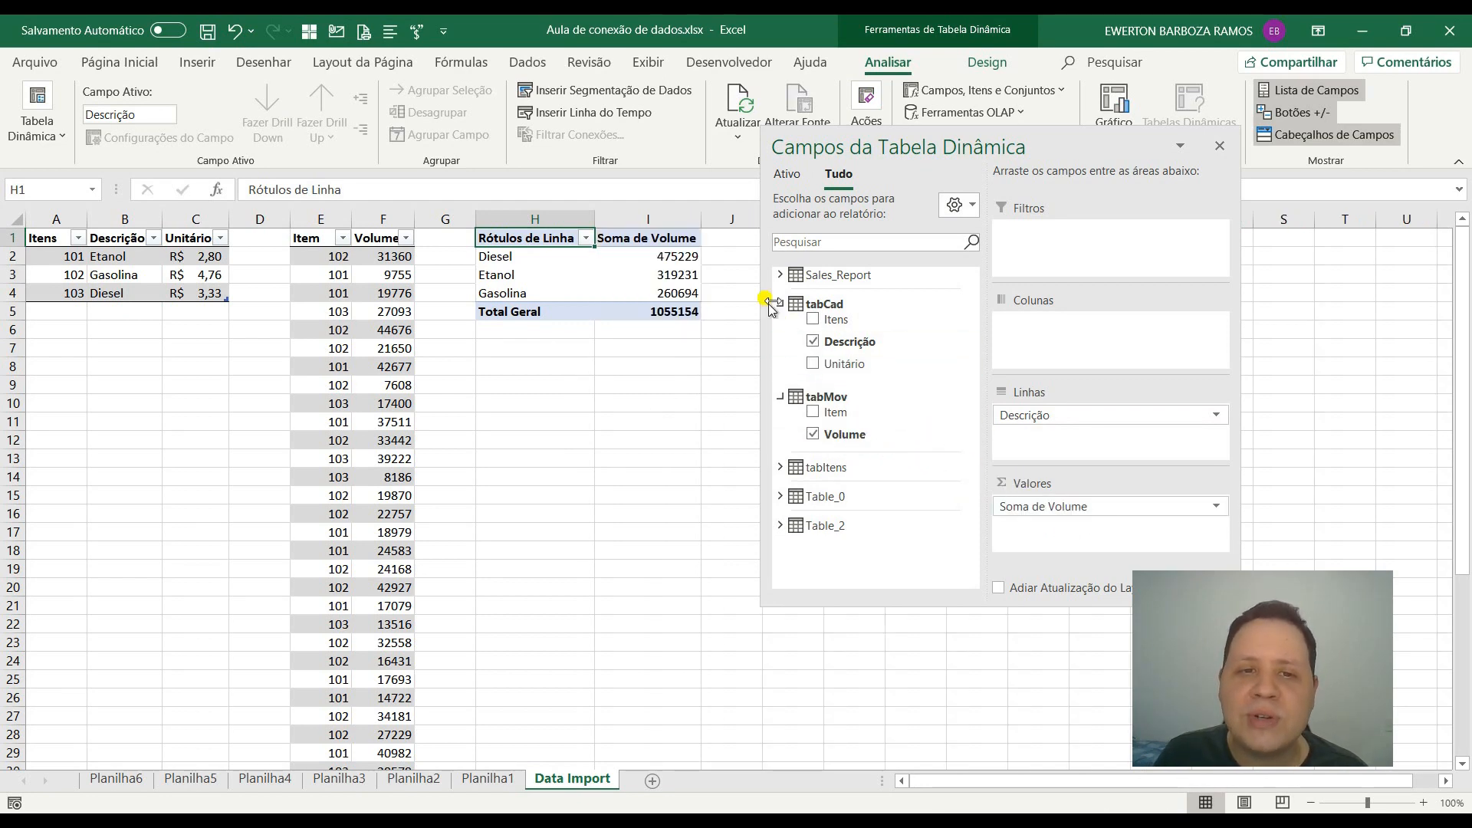